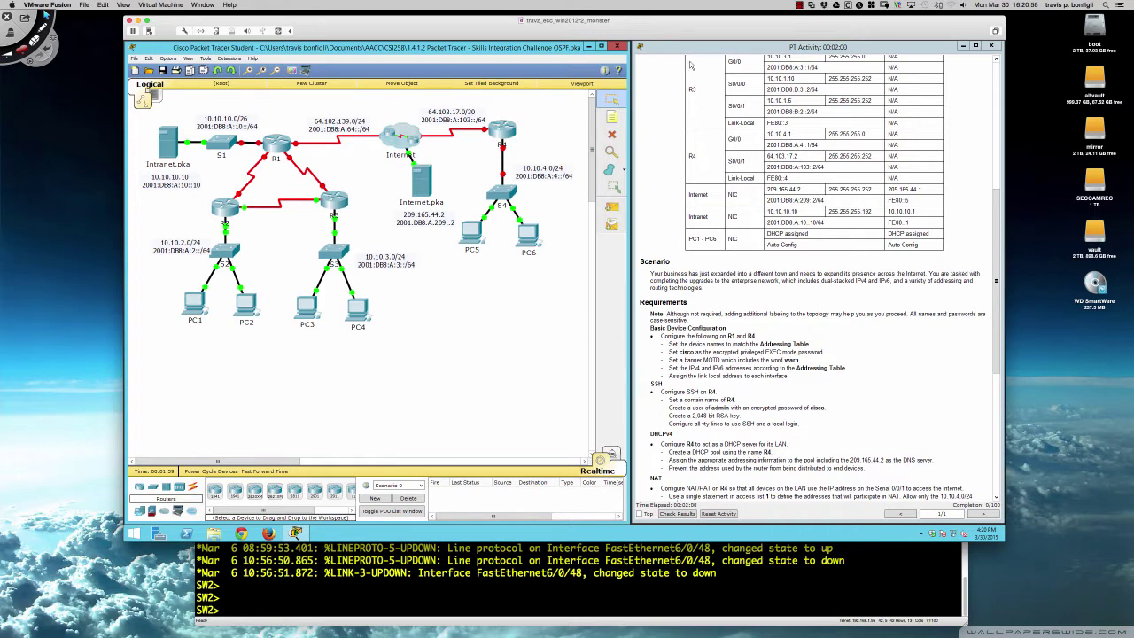
# - Scroll the activity instructions down to the Requirements list covering SSH, DHCPv4, NAT and routing
pyautogui.scroll(-3, 697, 134)
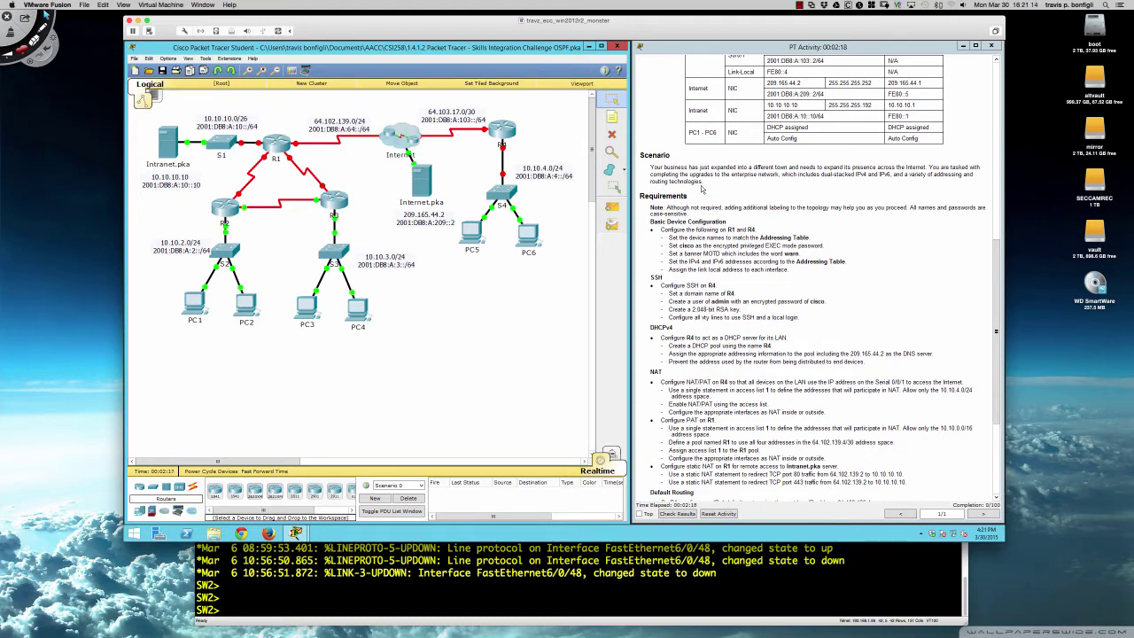
pyautogui.scroll(-2, 702, 206)
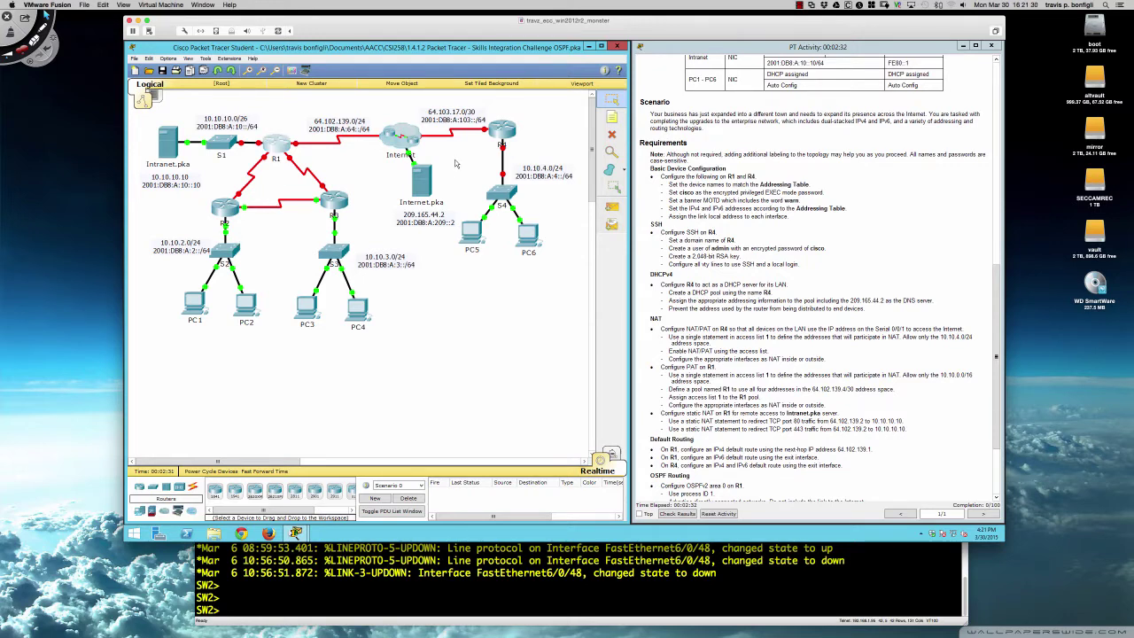
# - Move and enlarge R1's device window on its CLI, then bring the main topology window forward
pyautogui.moveTo(485, 181); pyautogui.dragTo(186, 280)
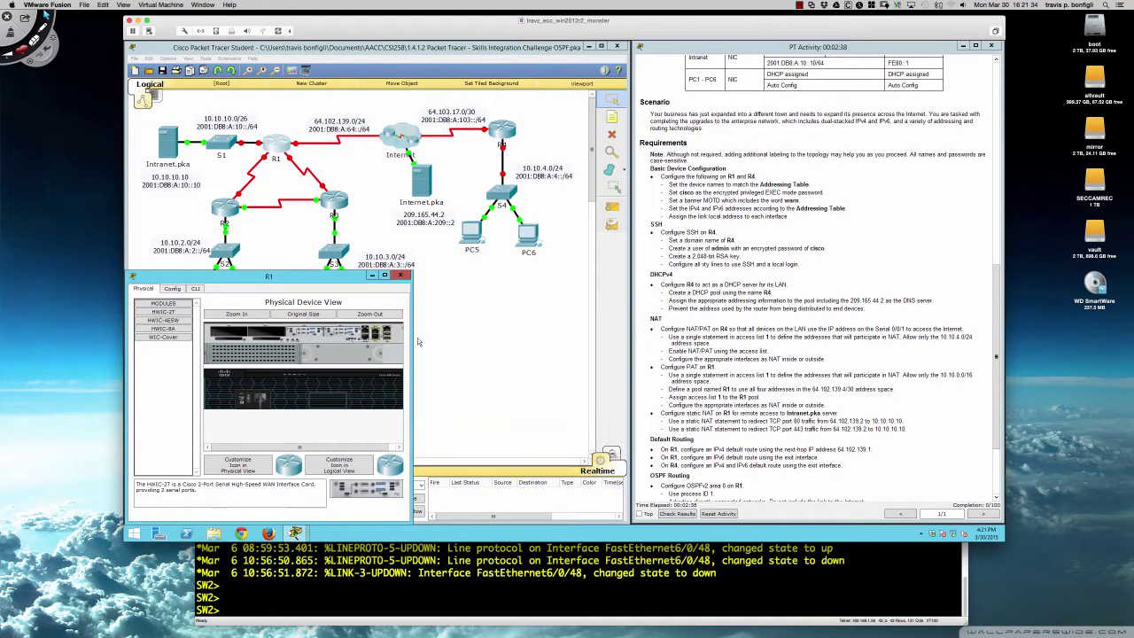
pyautogui.moveTo(413, 341); pyautogui.dragTo(631, 337)
pyautogui.moveTo(496, 271); pyautogui.dragTo(495, 163)
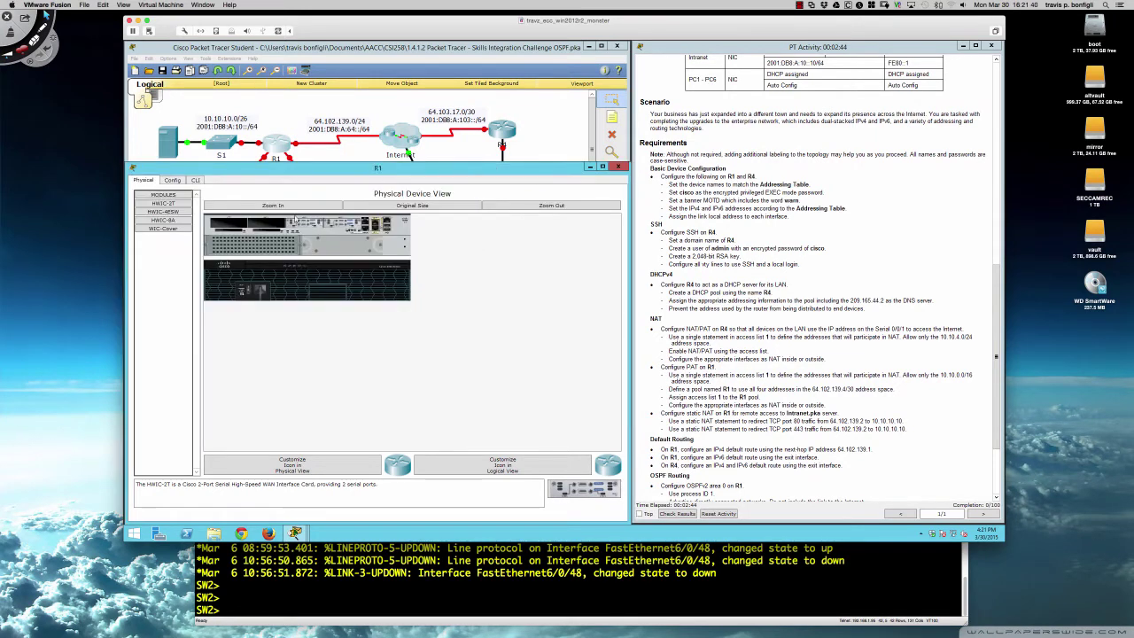
pyautogui.click(196, 181)
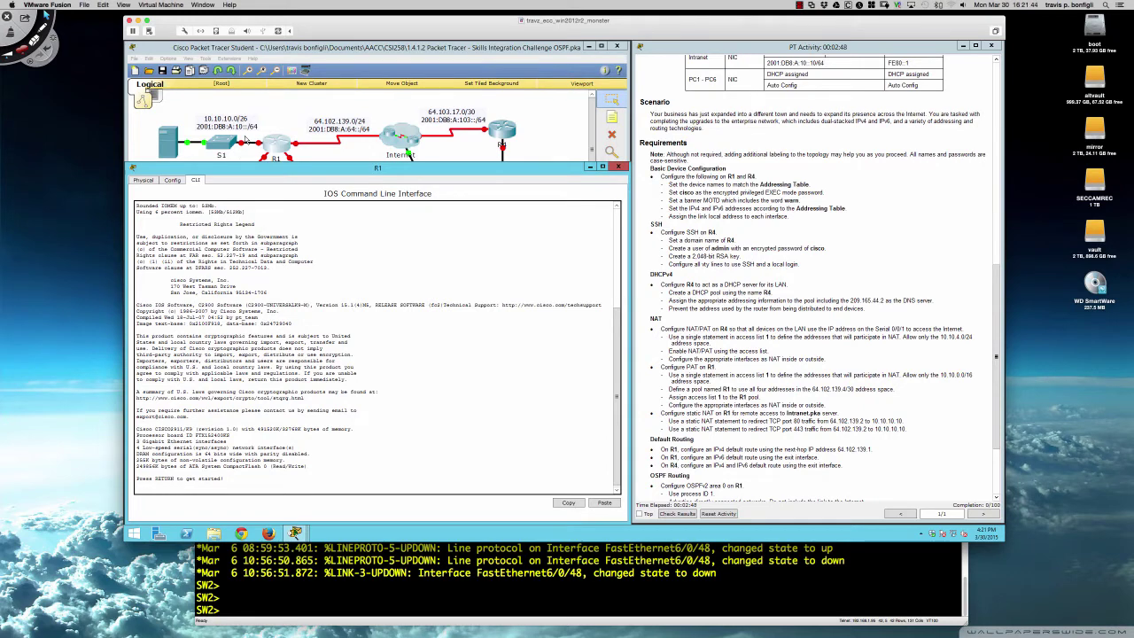
pyautogui.click(206, 64)
pyautogui.click(189, 59)
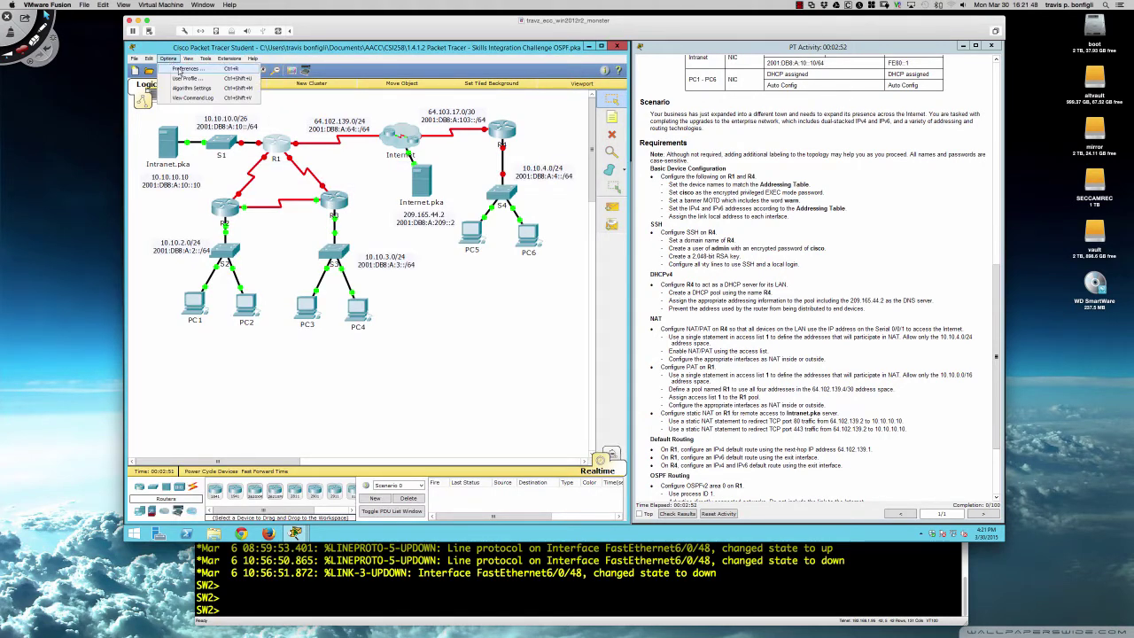
# - Set the Workspace and CLI font sizes to 14 in Preferences and apply them
pyautogui.click(180, 69)
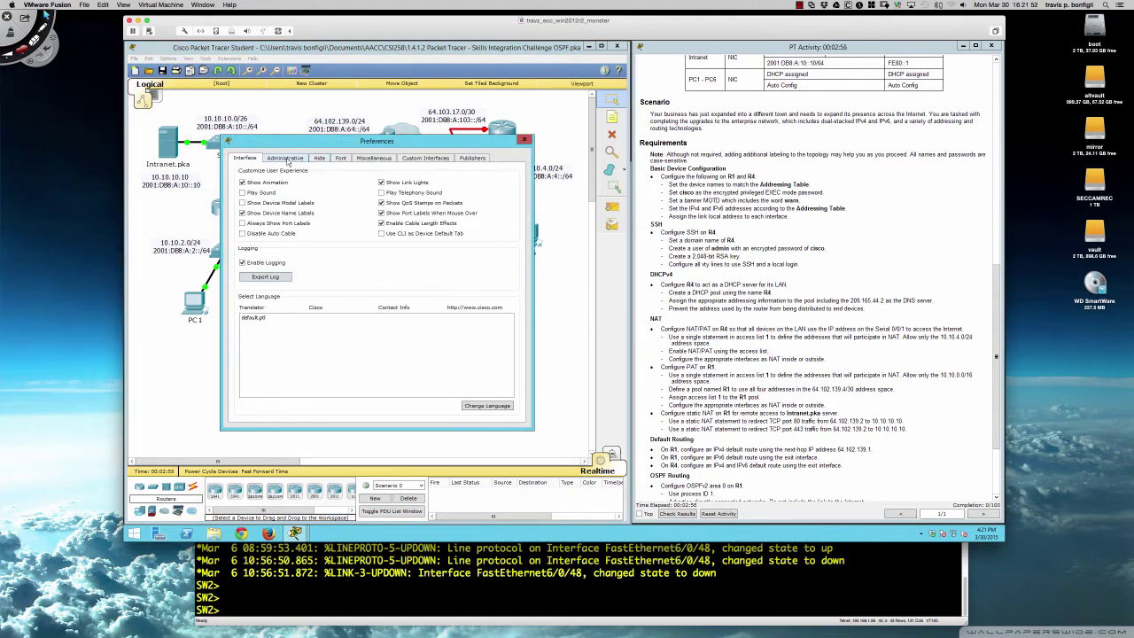
pyautogui.click(342, 158)
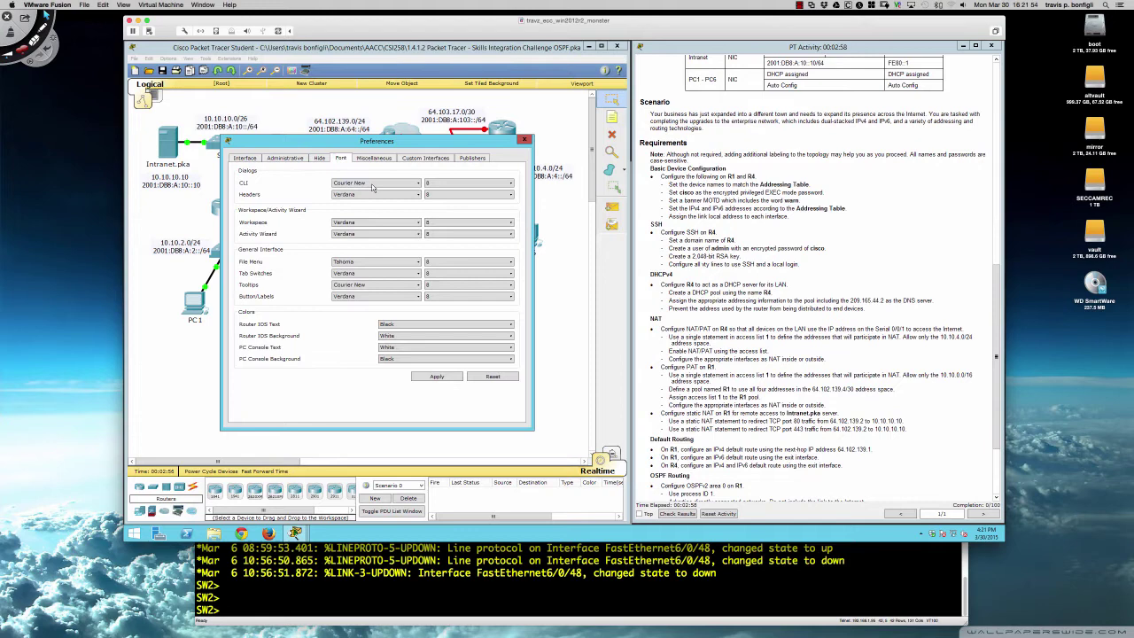
pyautogui.click(442, 184)
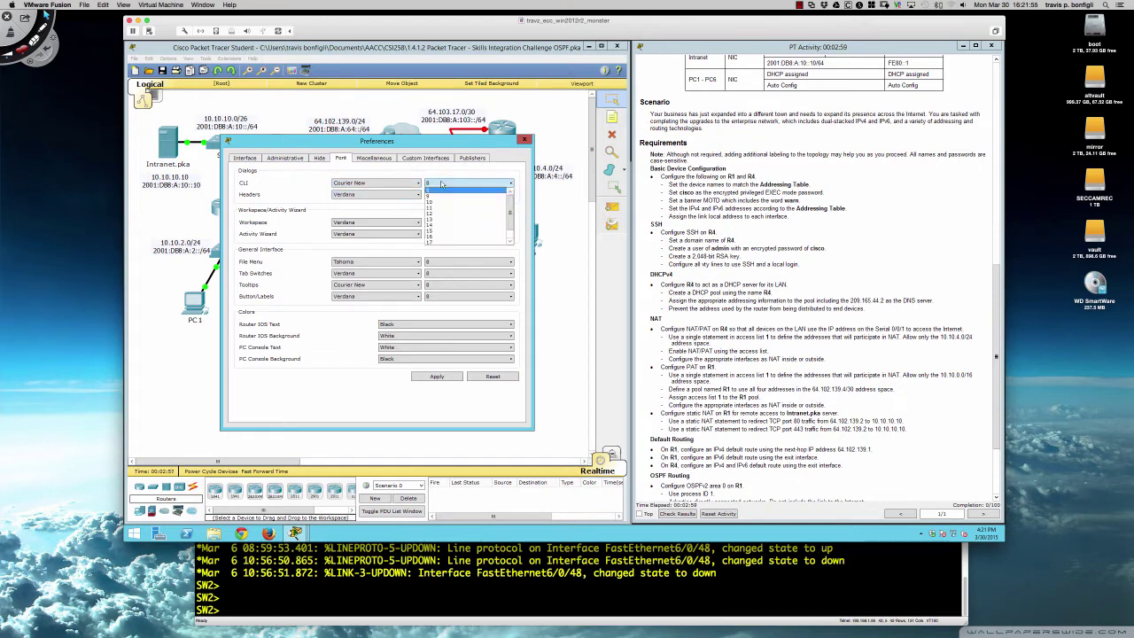
pyautogui.click(319, 187)
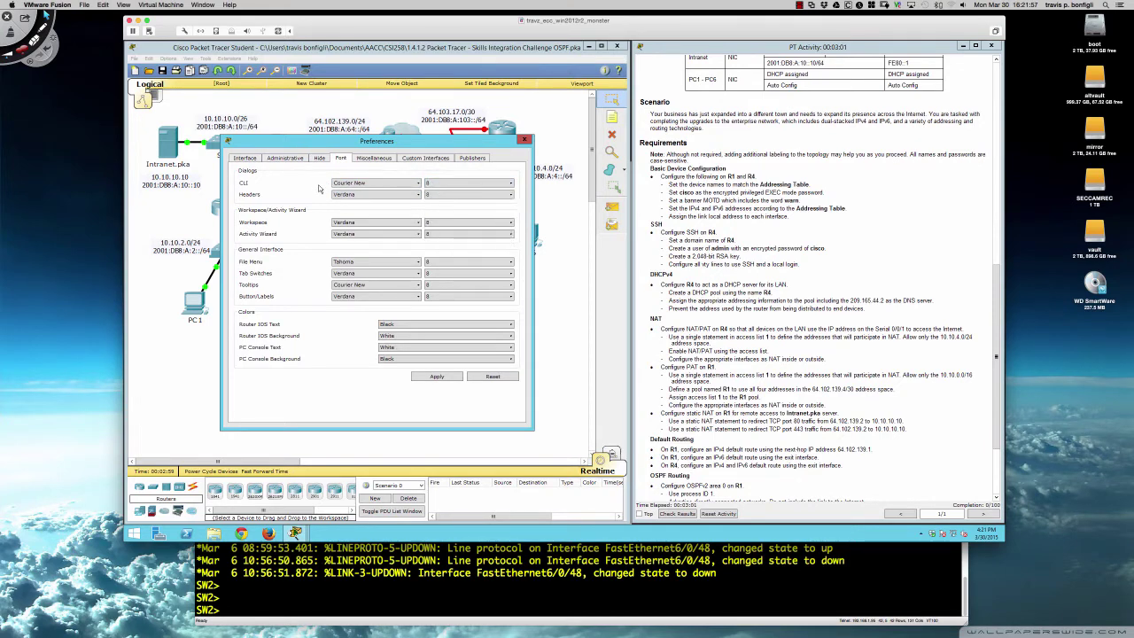
pyautogui.click(428, 228)
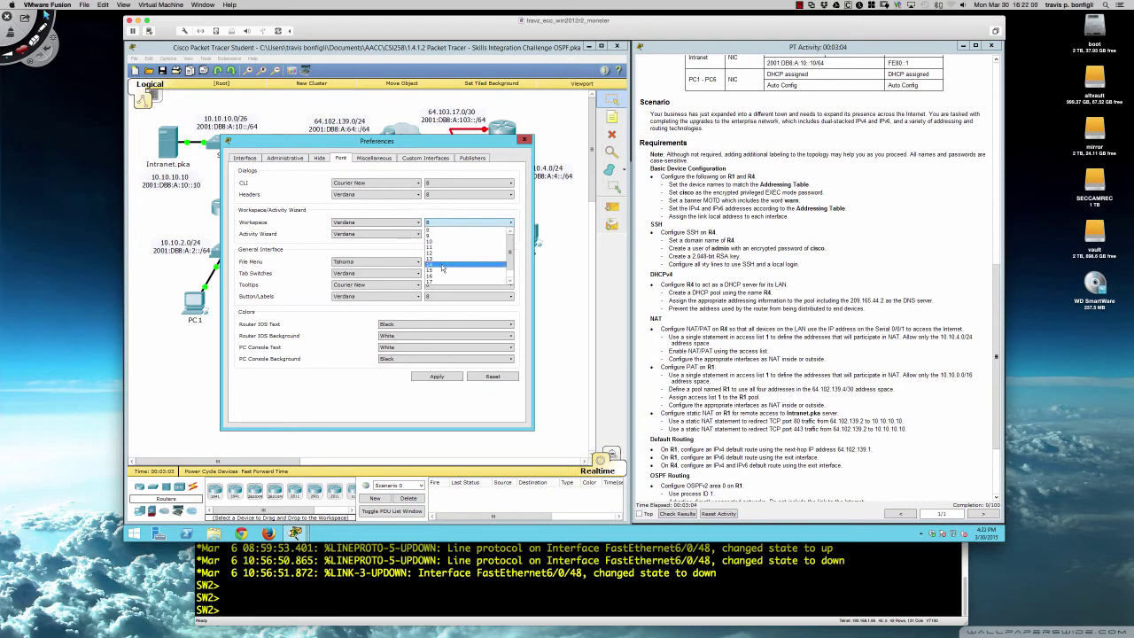
pyautogui.click(441, 266)
pyautogui.click(444, 377)
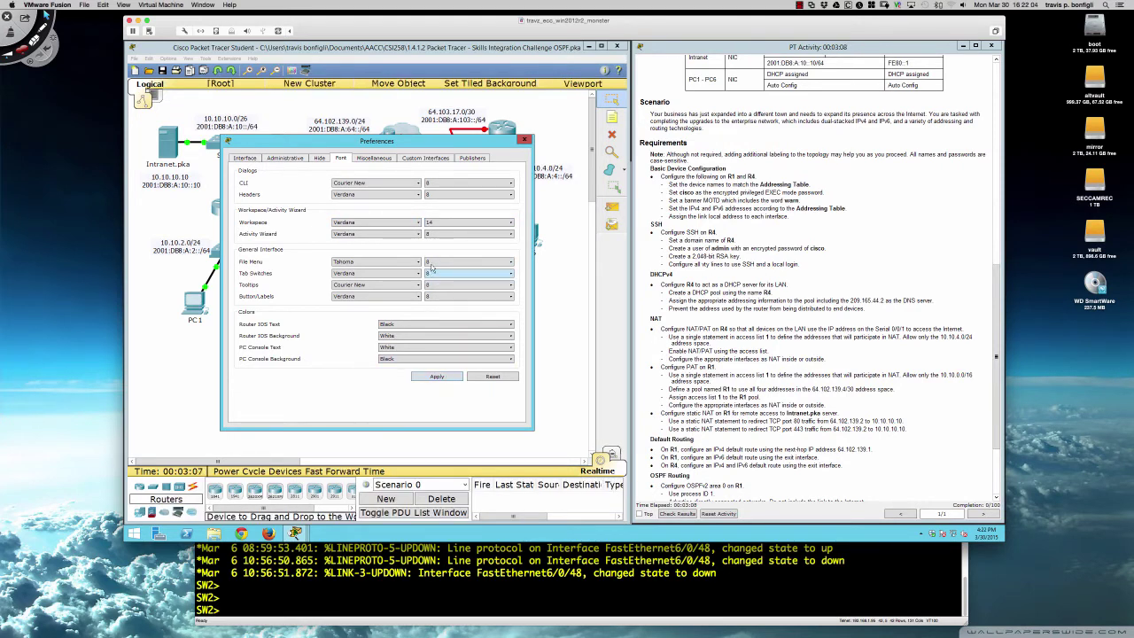
pyautogui.click(450, 184)
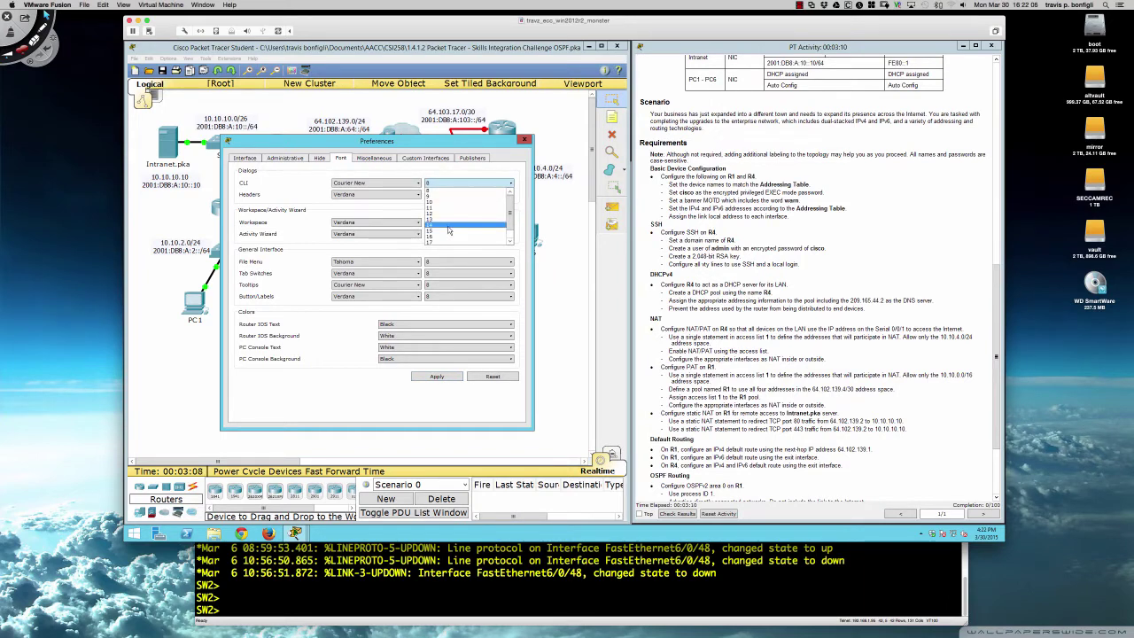
pyautogui.click(450, 230)
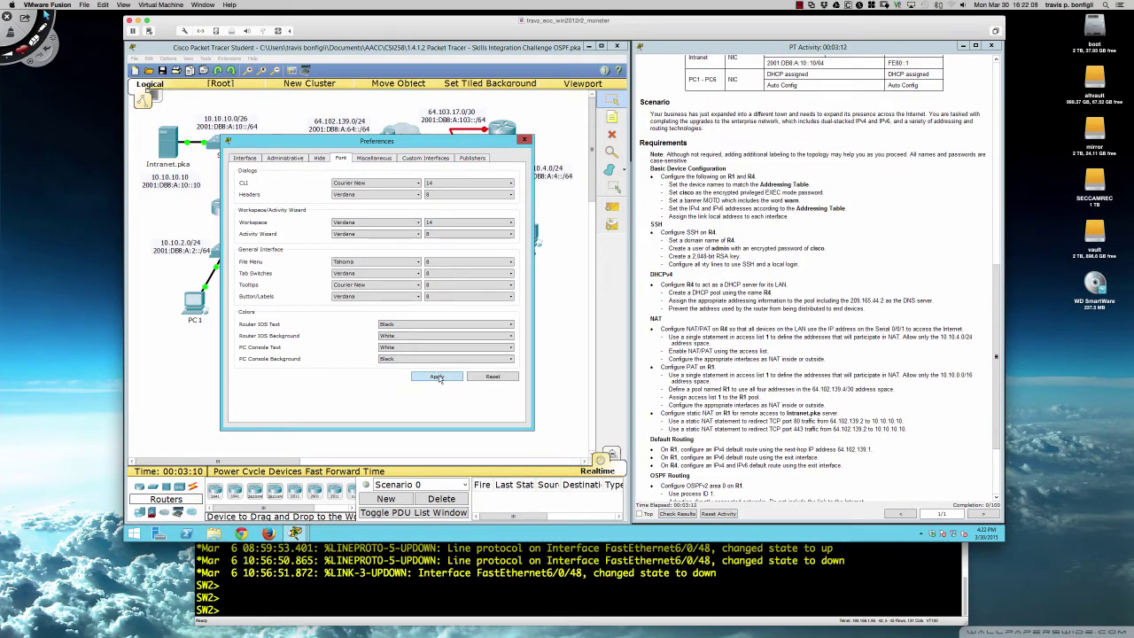
pyautogui.click(525, 139)
# - Open R1's device window and move and enlarge it for the command line
pyautogui.click(279, 147)
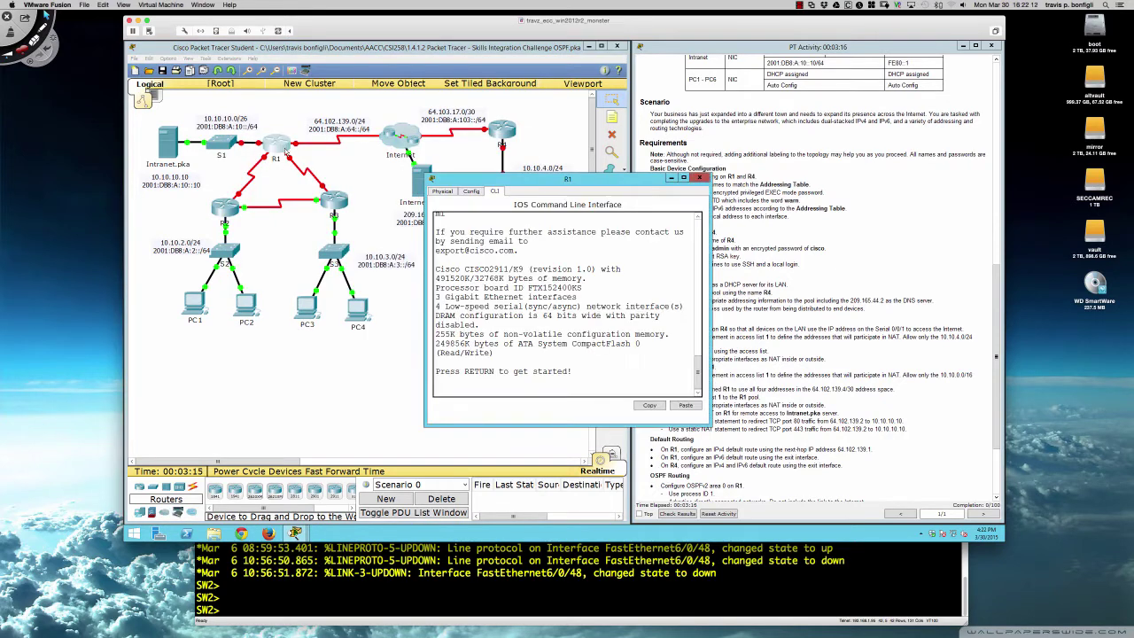
pyautogui.moveTo(578, 185); pyautogui.dragTo(294, 280)
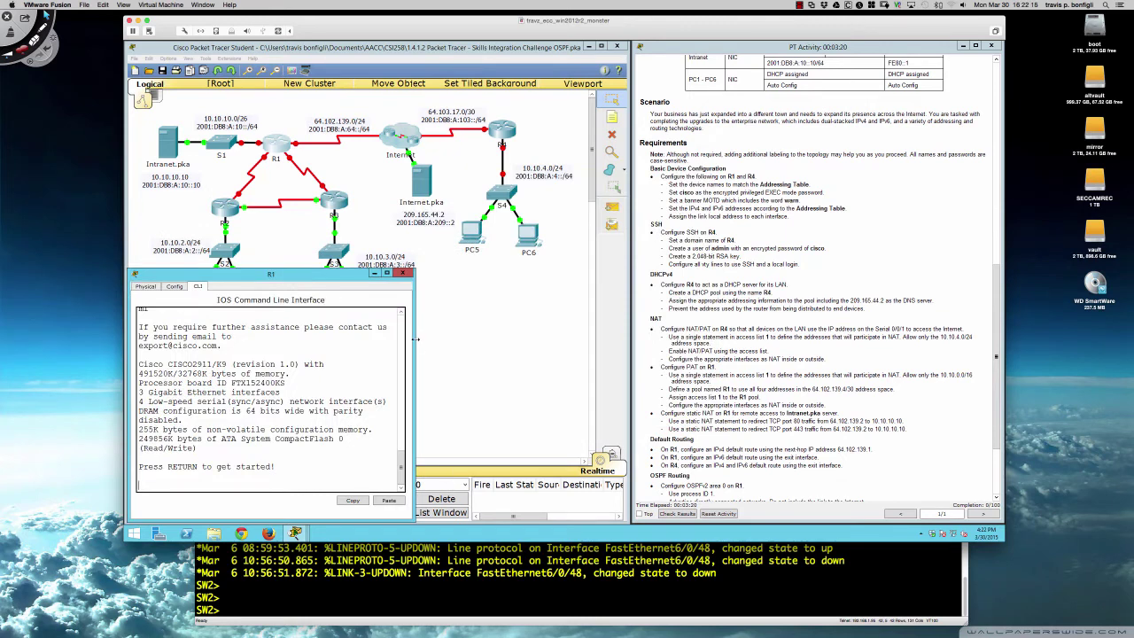
pyautogui.moveTo(413, 341); pyautogui.dragTo(631, 337)
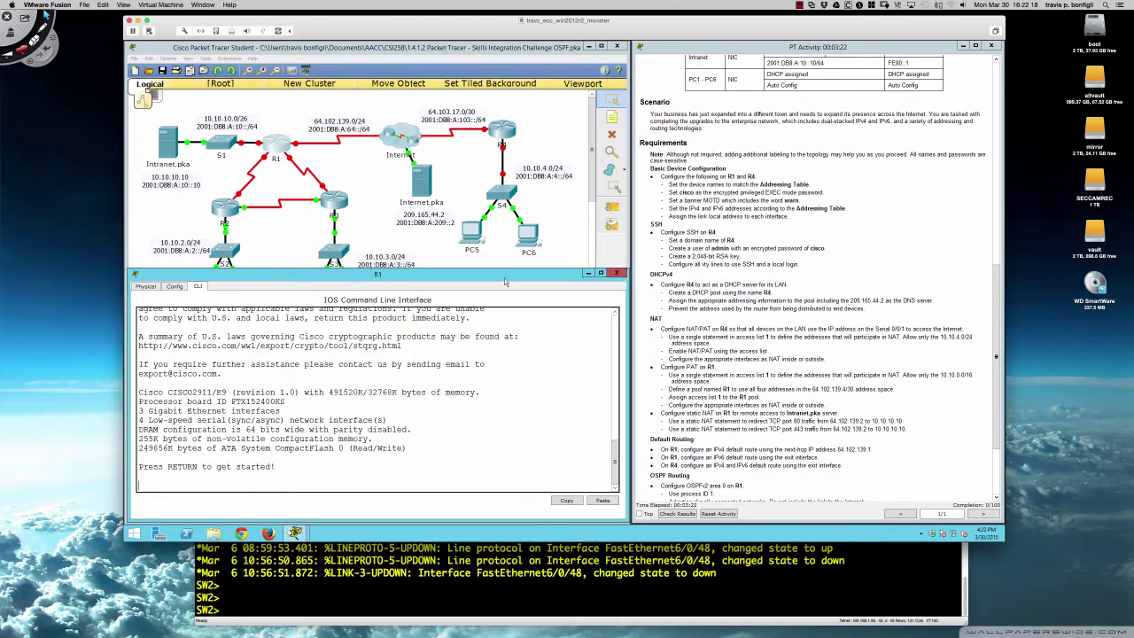
pyautogui.moveTo(505, 270); pyautogui.dragTo(504, 186)
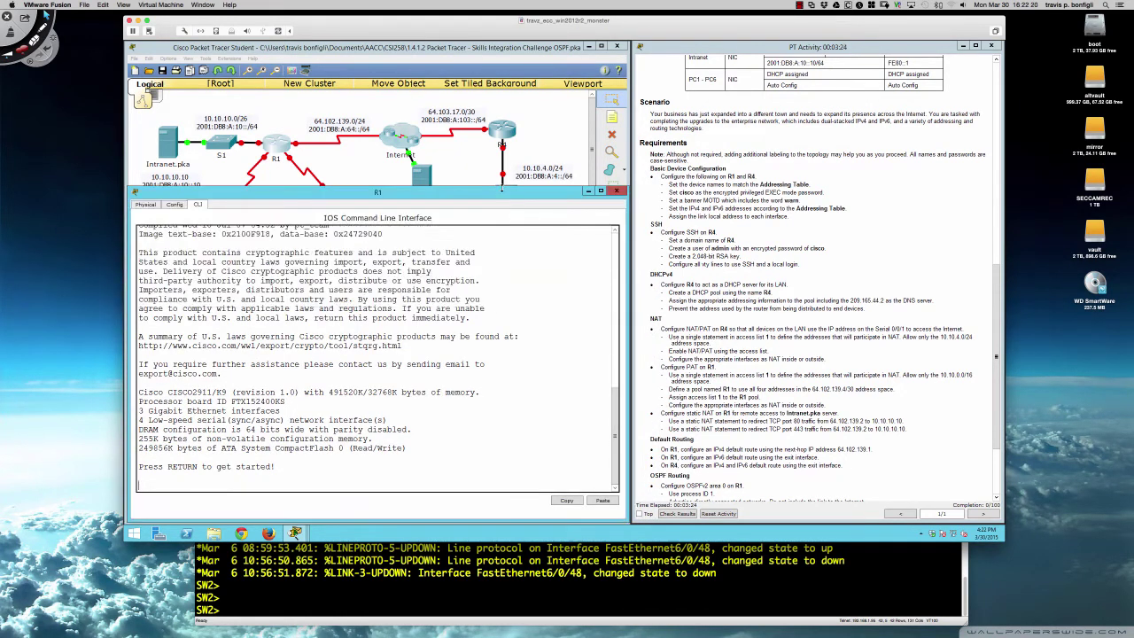
# - Start R1's console session and enter privileged EXEC, then global configuration mode
pyautogui.press('Return')
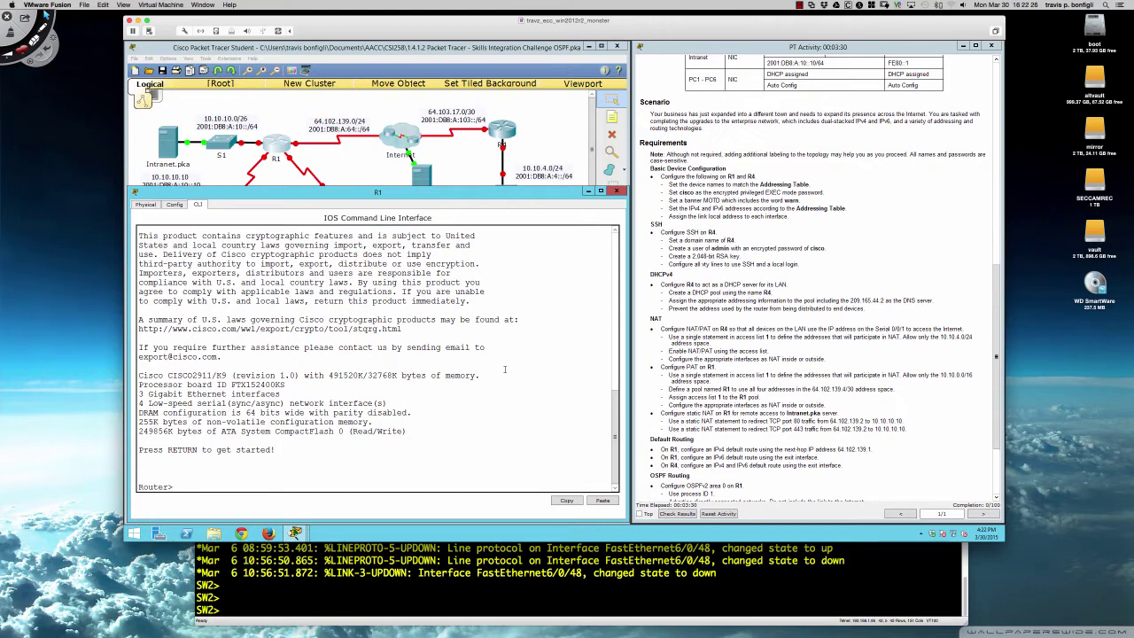
pyautogui.press('Return')
pyautogui.press('Return')
pyautogui.press('Return')
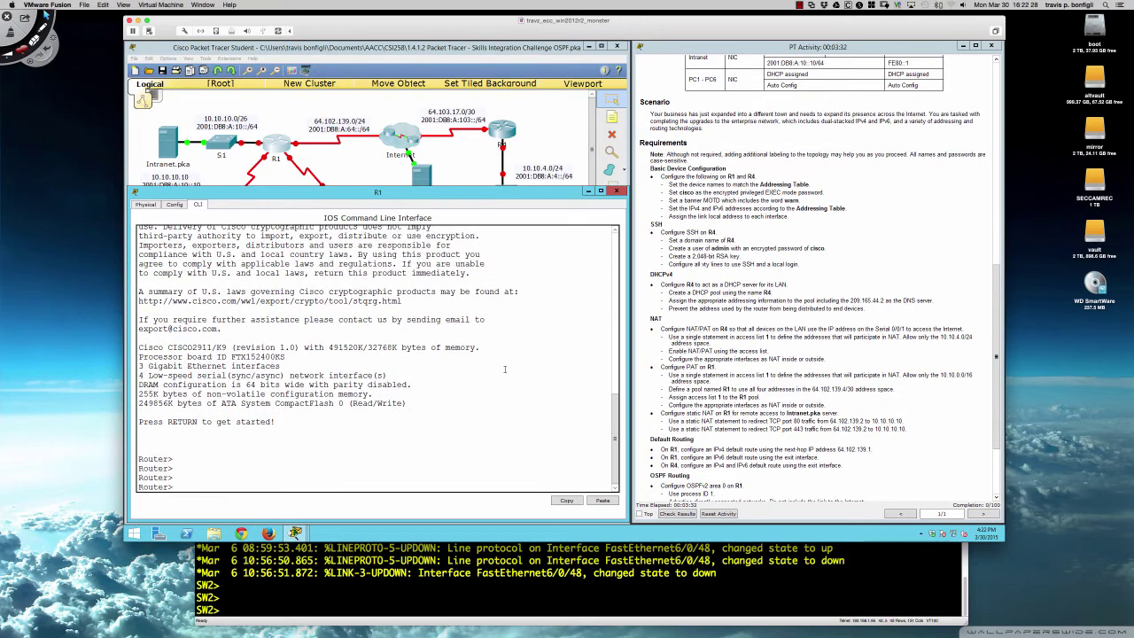
pyautogui.write('en')
pyautogui.press('Tab')
pyautogui.press('Return')
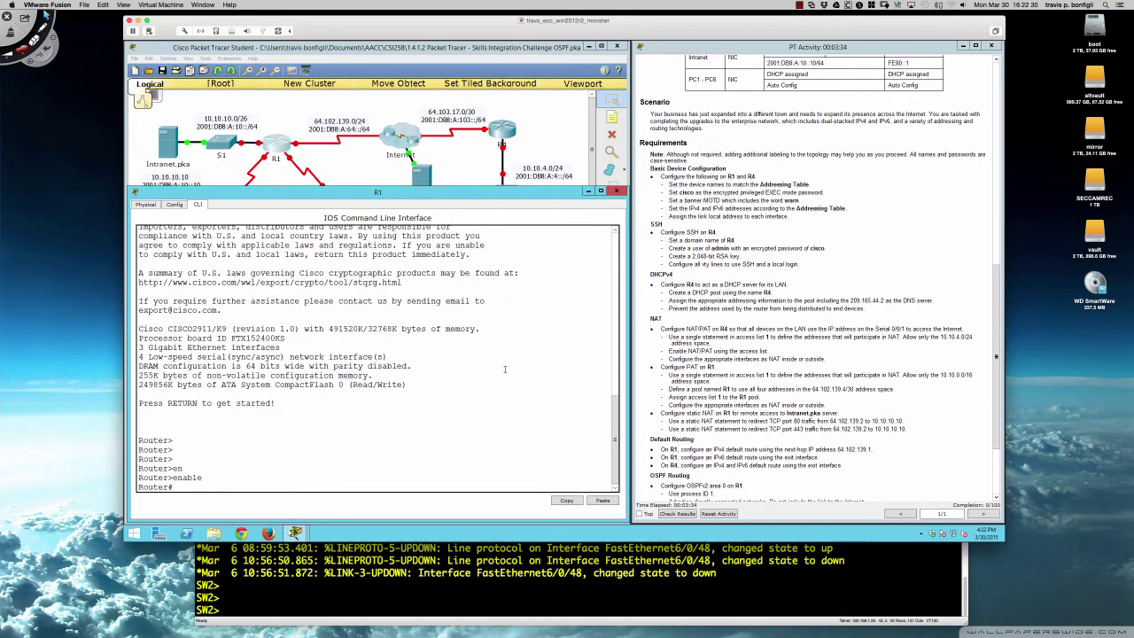
pyautogui.write('conf t')
pyautogui.press('Return')
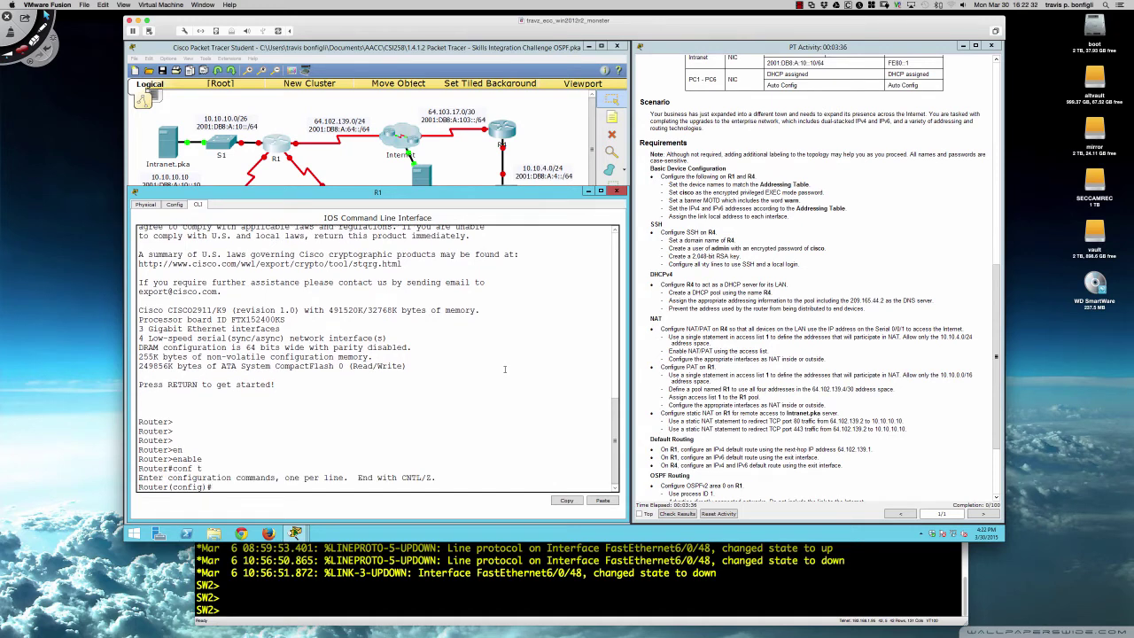
# - Rename the router to R1 with the hostname command
pyautogui.write('host')
pyautogui.press('Tab')
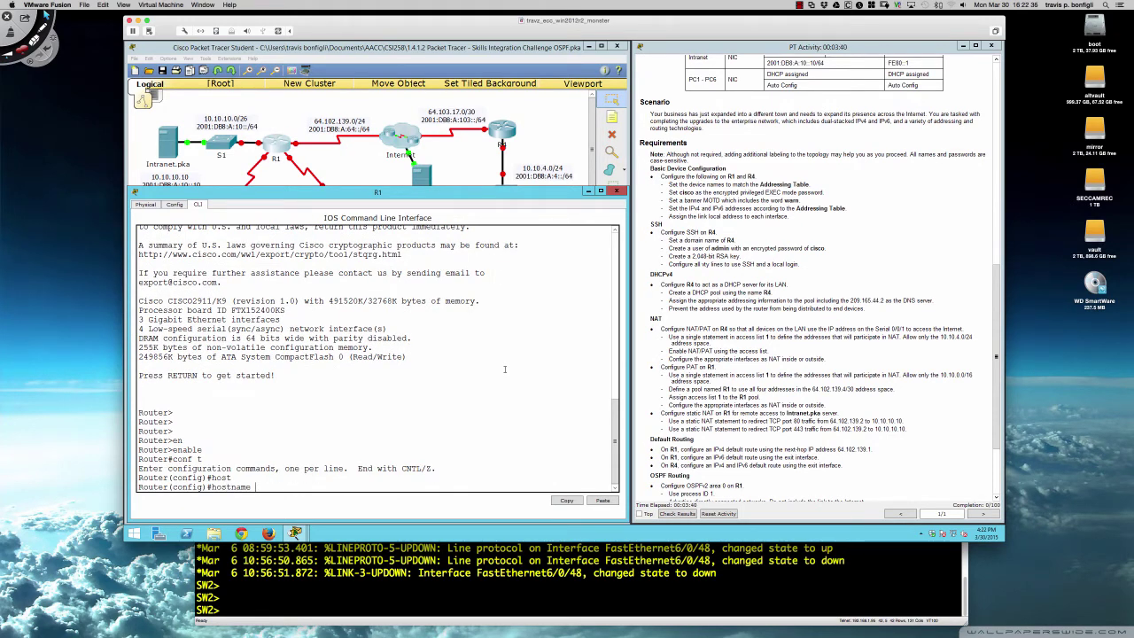
pyautogui.write('R1')
pyautogui.press('Return')
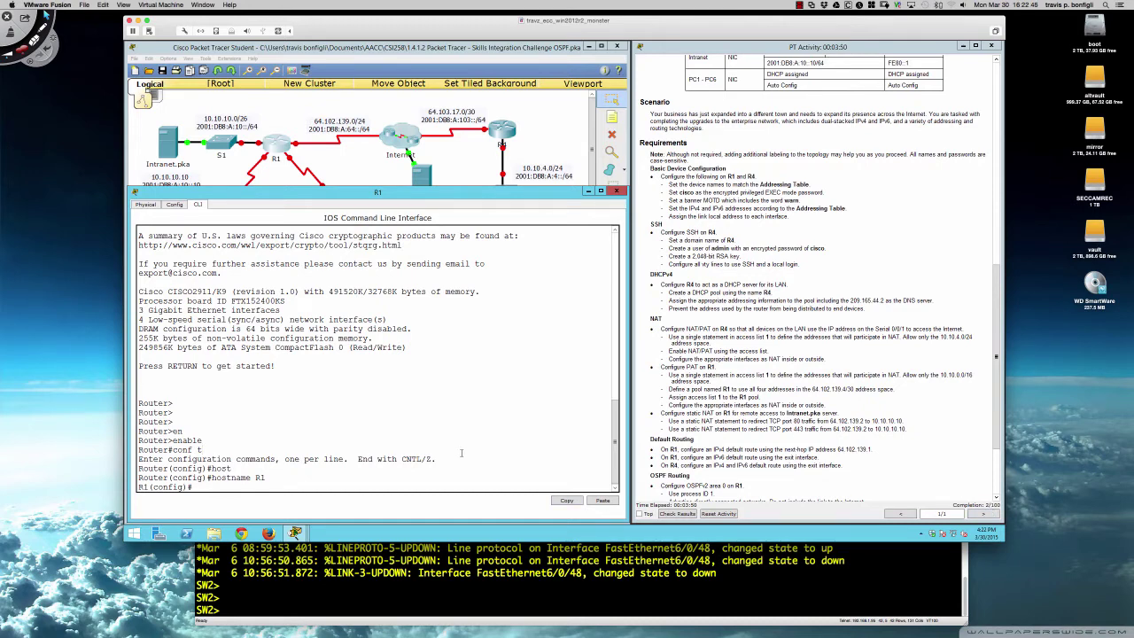
pyautogui.press('Return')
pyautogui.press('Return')
pyautogui.press('Return')
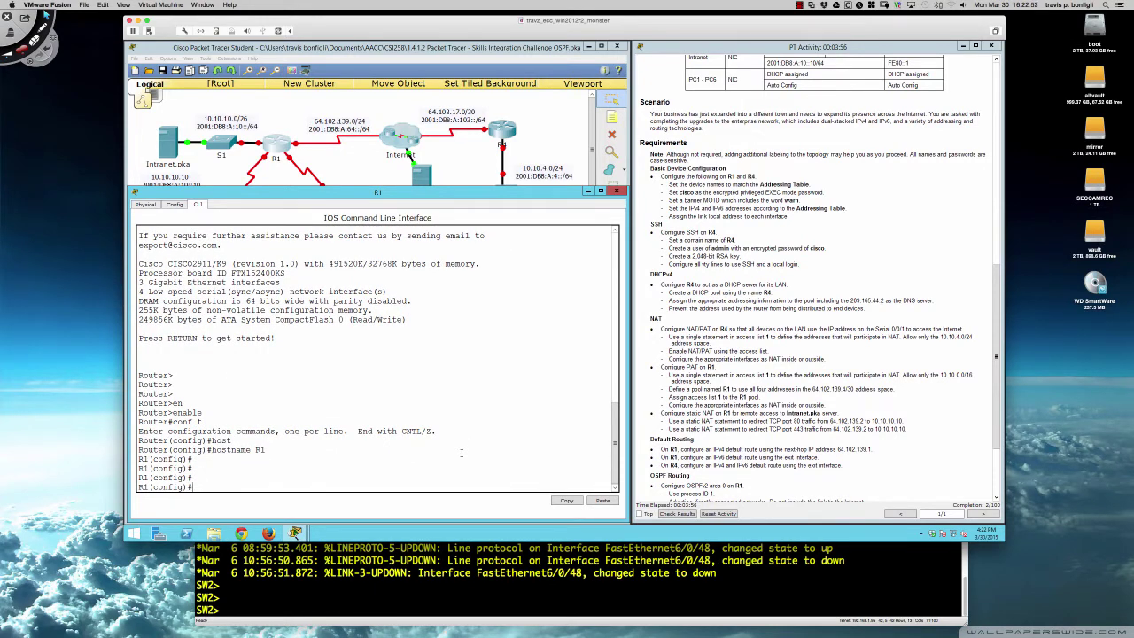
# - Set an encrypted enable secret password and begin a $-delimited MOTD banner
pyautogui.write('en')
pyautogui.press('Tab')
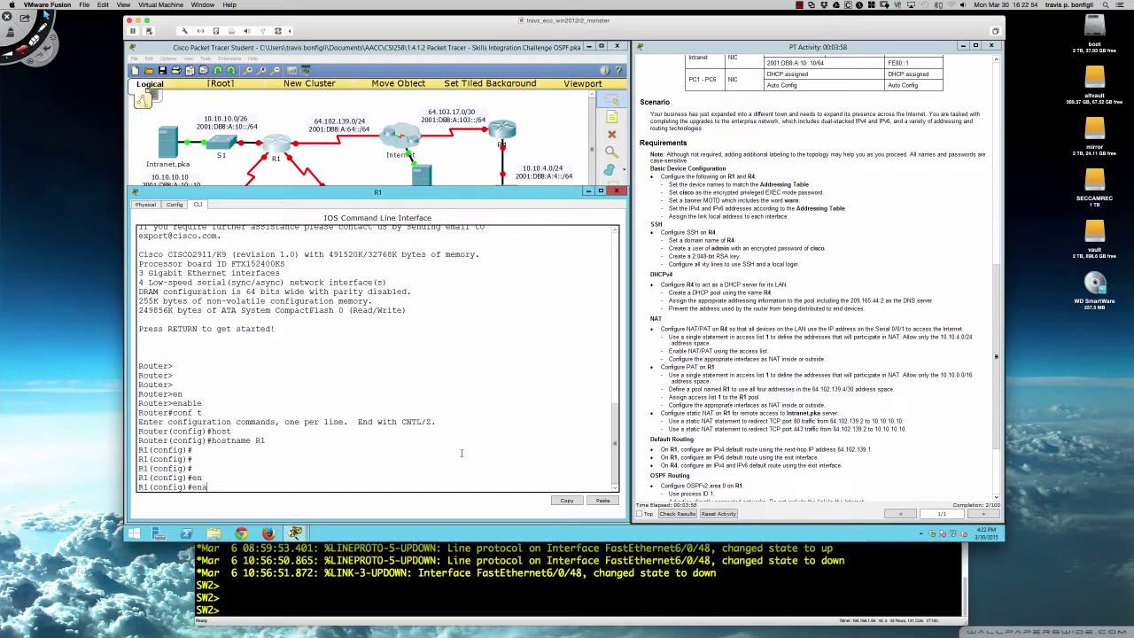
pyautogui.write('a')
pyautogui.press('Tab')
pyautogui.write('sec')
pyautogui.press('Tab')
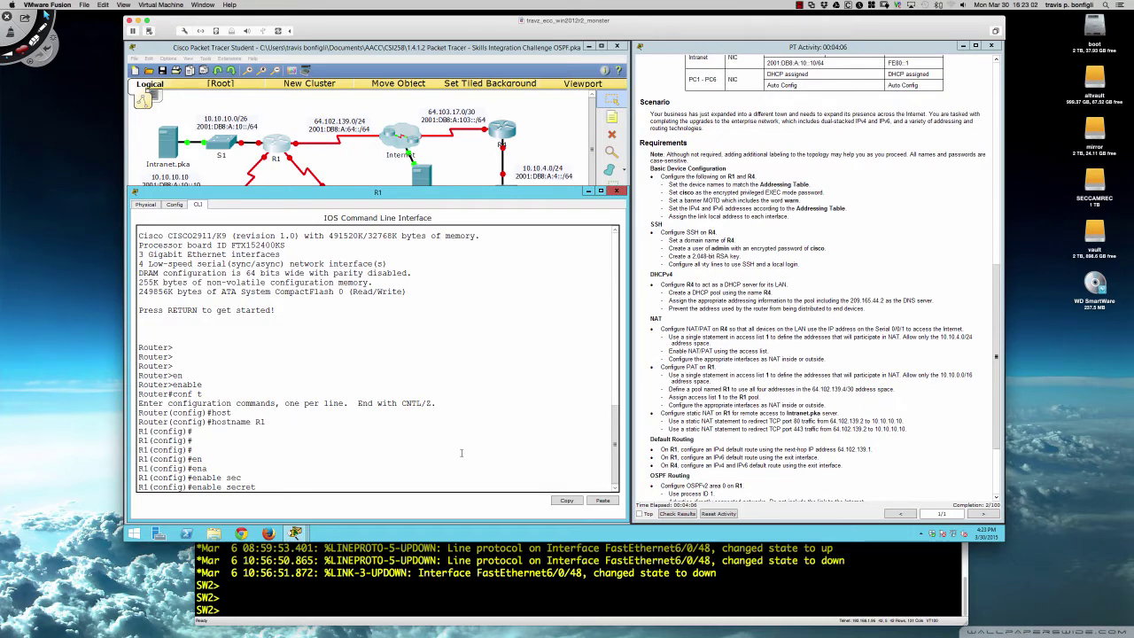
pyautogui.write('cisco')
pyautogui.press('Return')
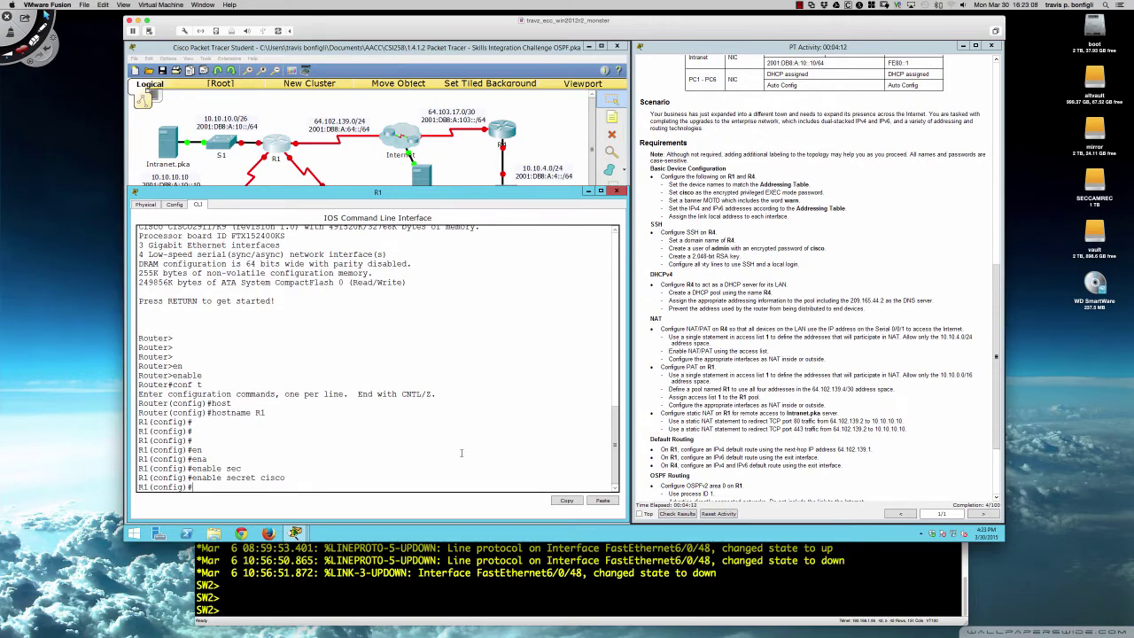
pyautogui.press('Return')
pyautogui.press('Return')
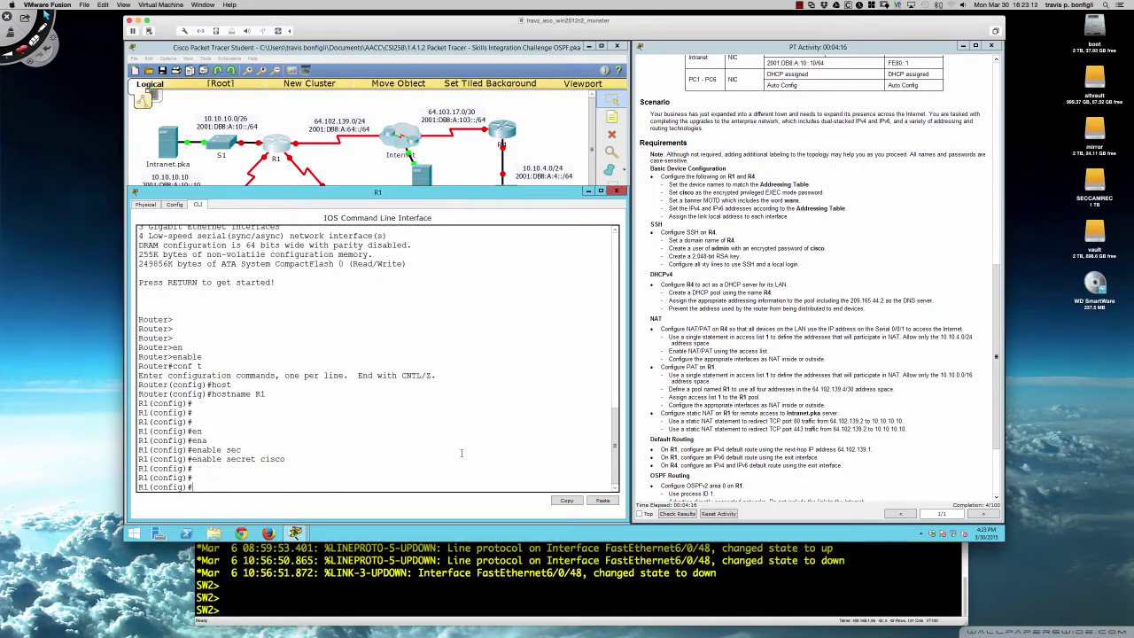
pyautogui.write('banner motd $')
# - Enter the banner text 'Warn warn this is your official warning' and close it with $
pyautogui.press('Return')
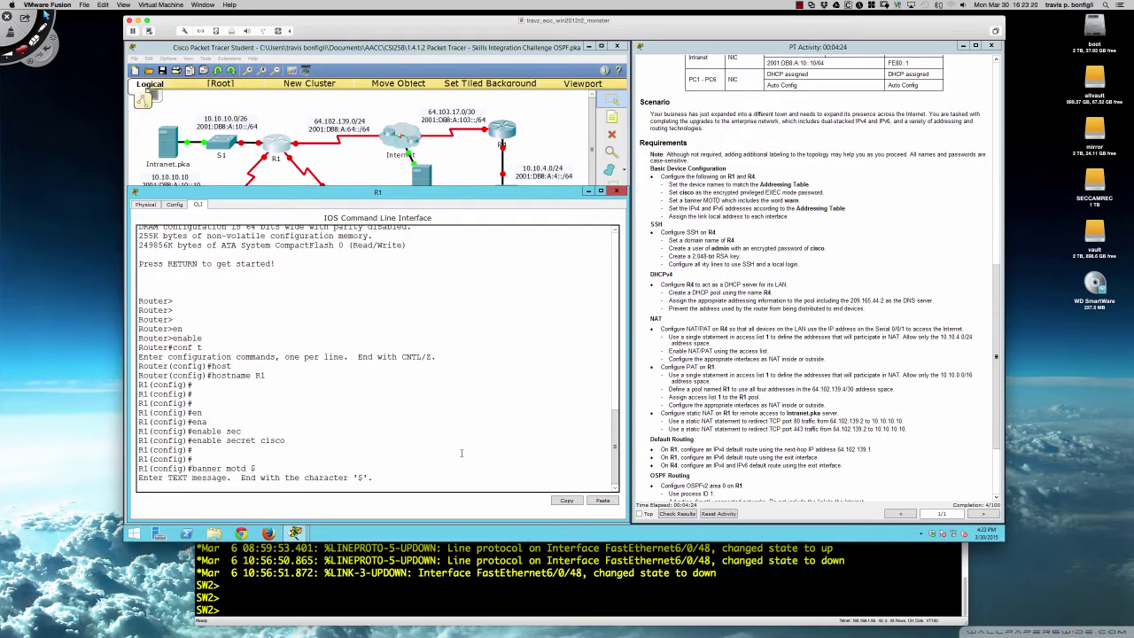
pyautogui.write('Warn warn this is your official warnin')
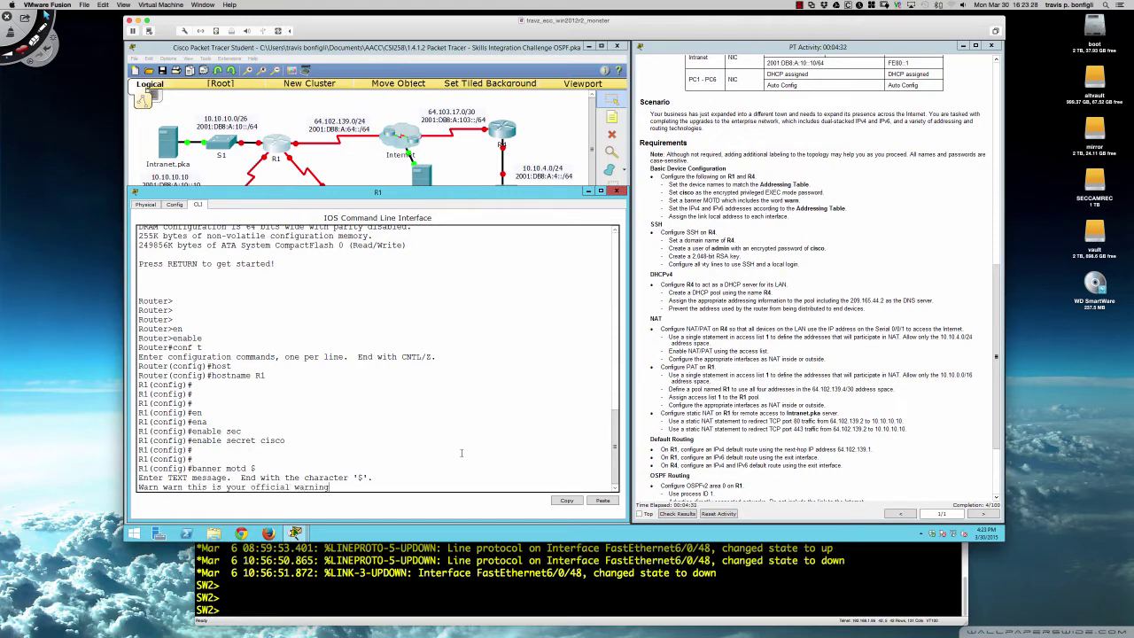
pyautogui.write('g')
pyautogui.press('Return')
pyautogui.write('$')
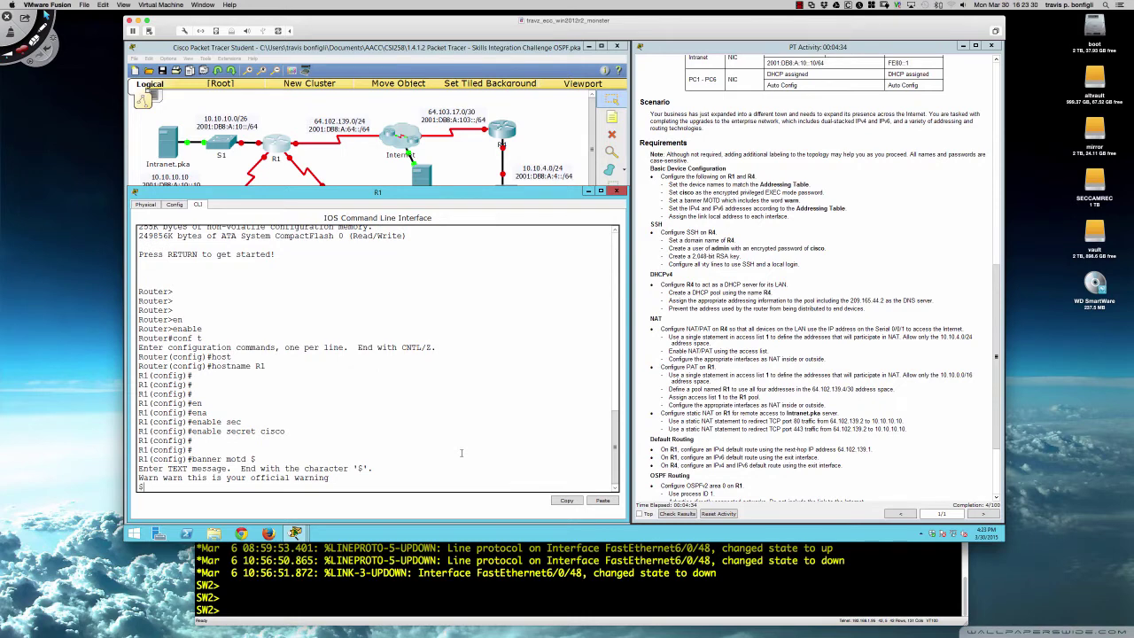
pyautogui.press('Return')
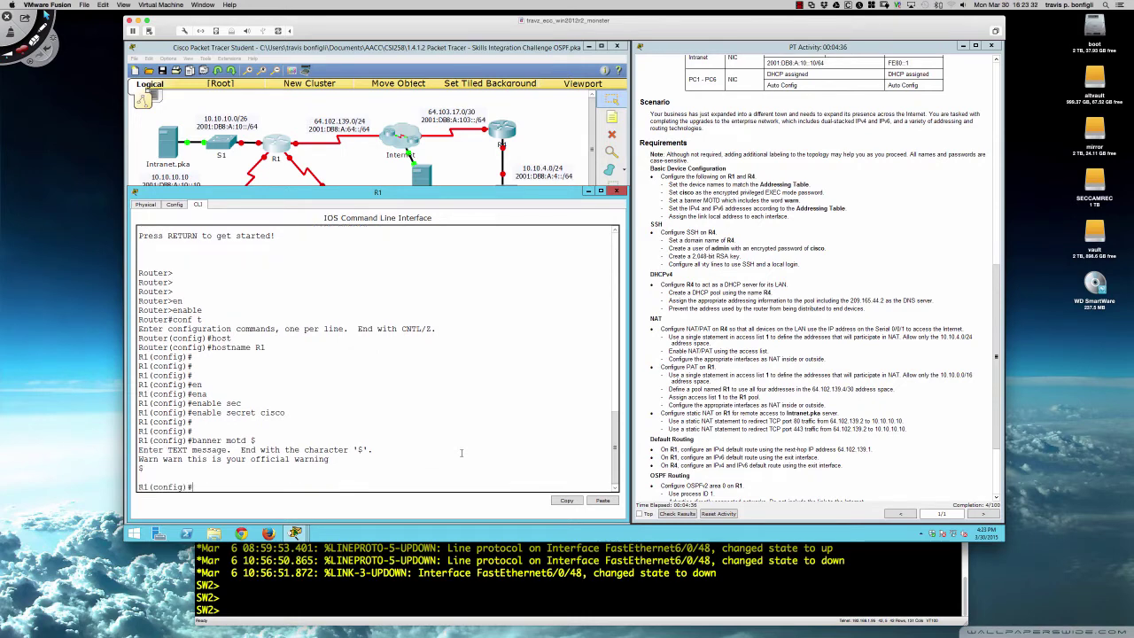
pyautogui.press('Return')
pyautogui.press('Return')
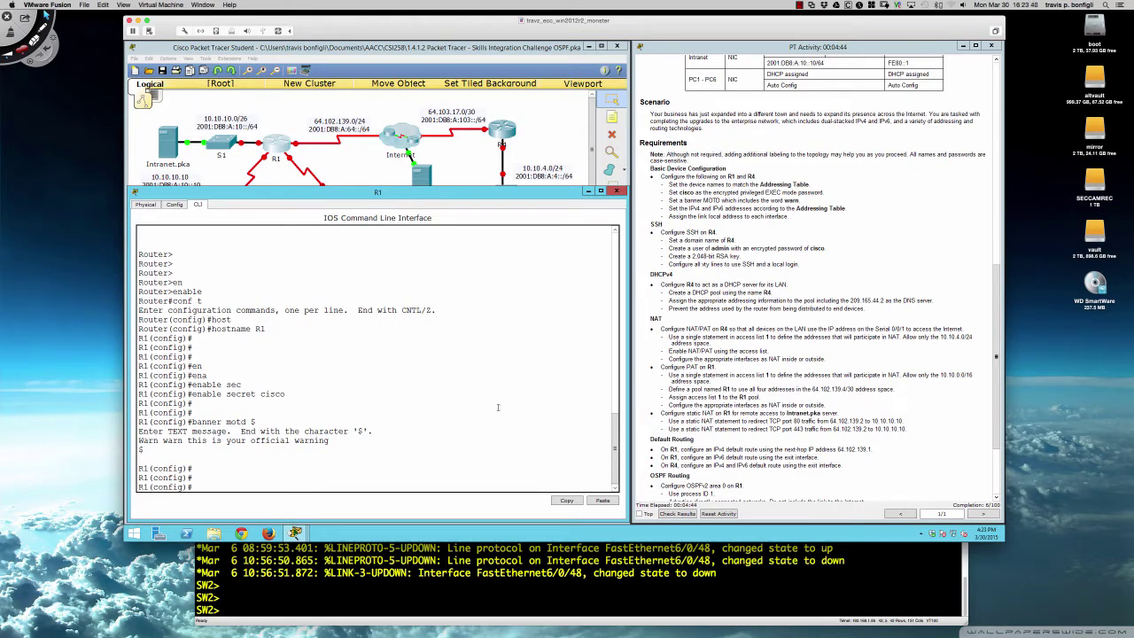
# - Enable IPv6 unicast routing on R1
pyautogui.scroll(10, 767, 246)
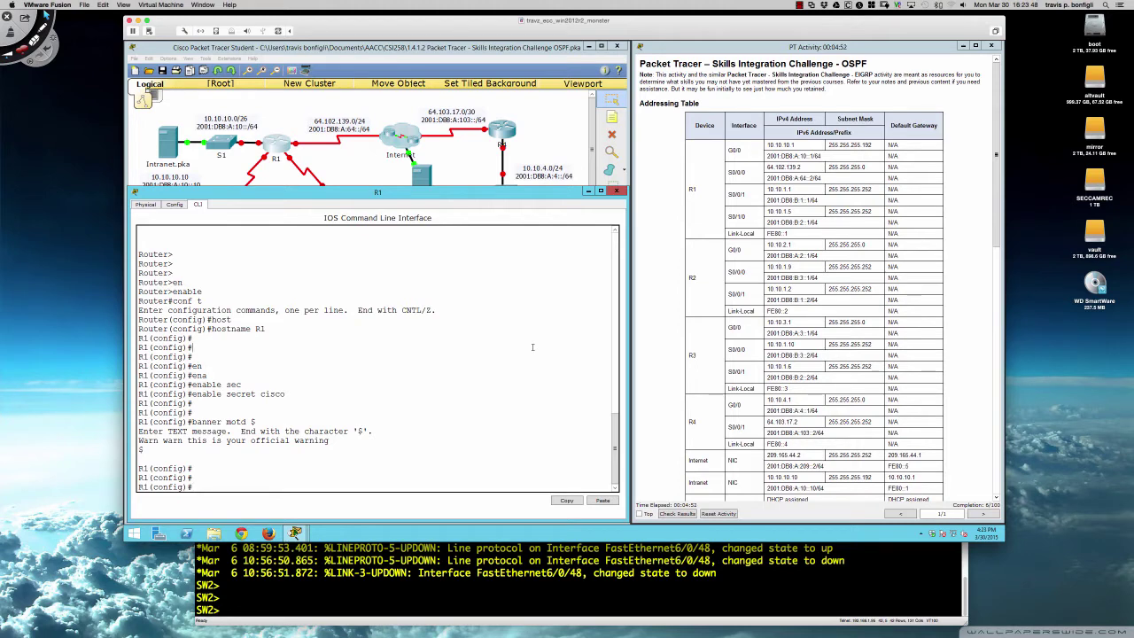
pyautogui.write('ipv6 uni')
pyautogui.press('Tab')
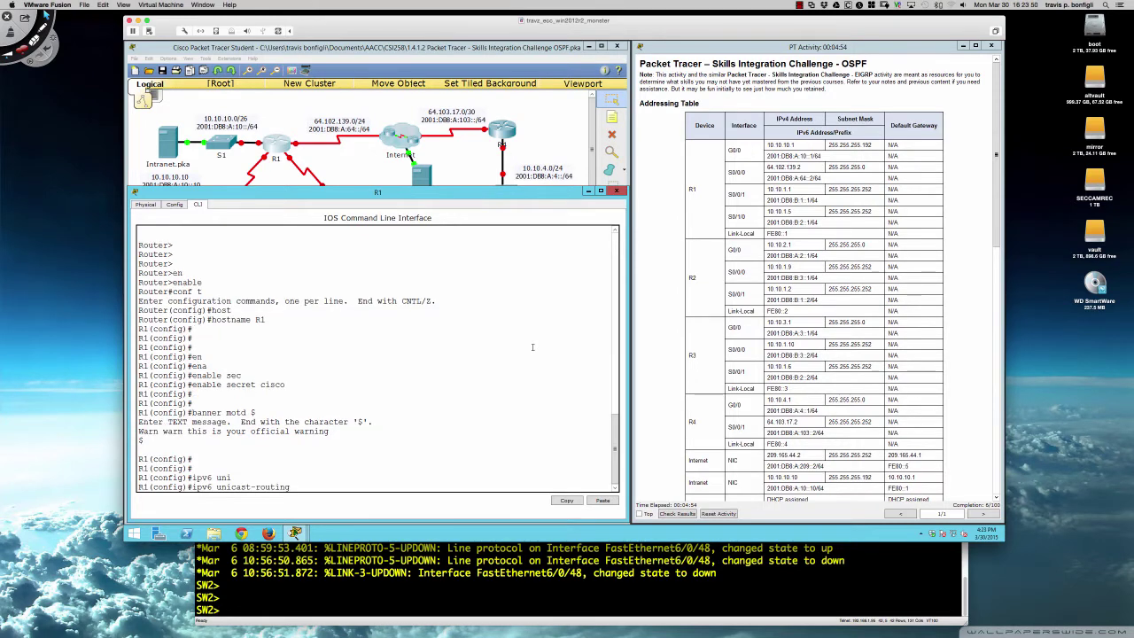
pyautogui.press('Return')
pyautogui.write("'")
pyautogui.press('Return')
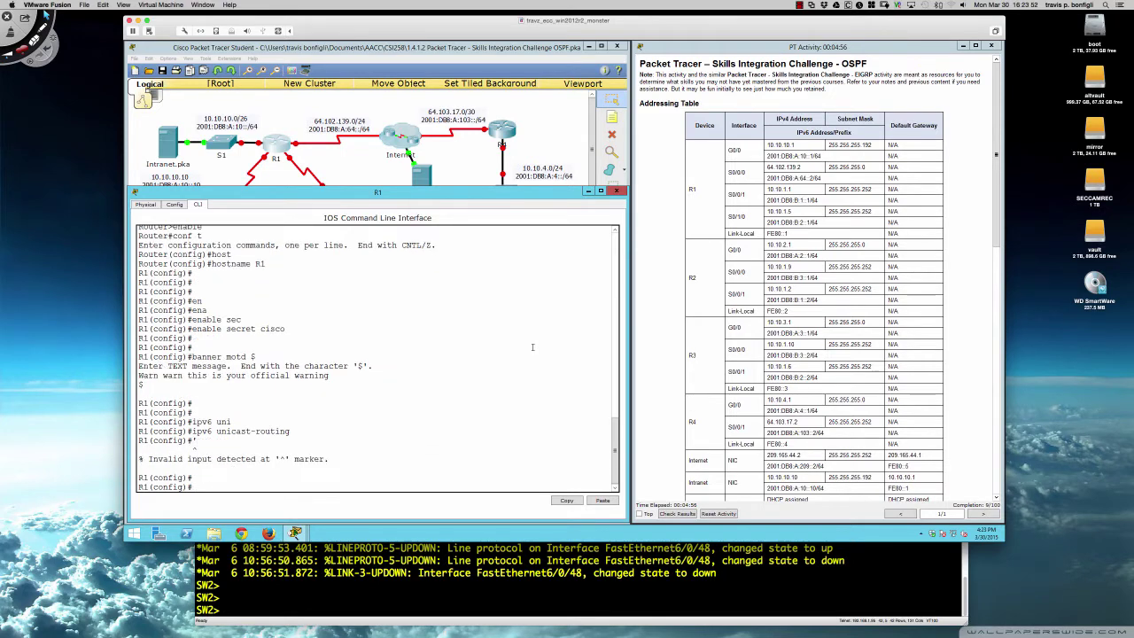
pyautogui.press('Return')
pyautogui.press('Return')
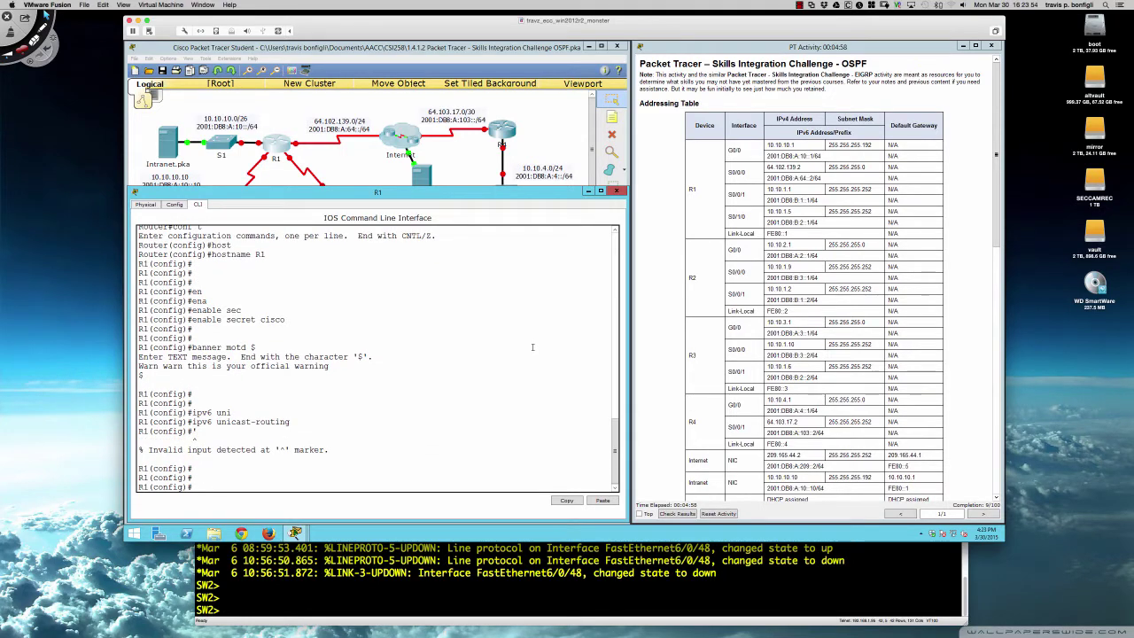
pyautogui.press('Return')
pyautogui.press('Return')
# - Select interface G0/0 and bring it up with no shutdown
pyautogui.write('int')
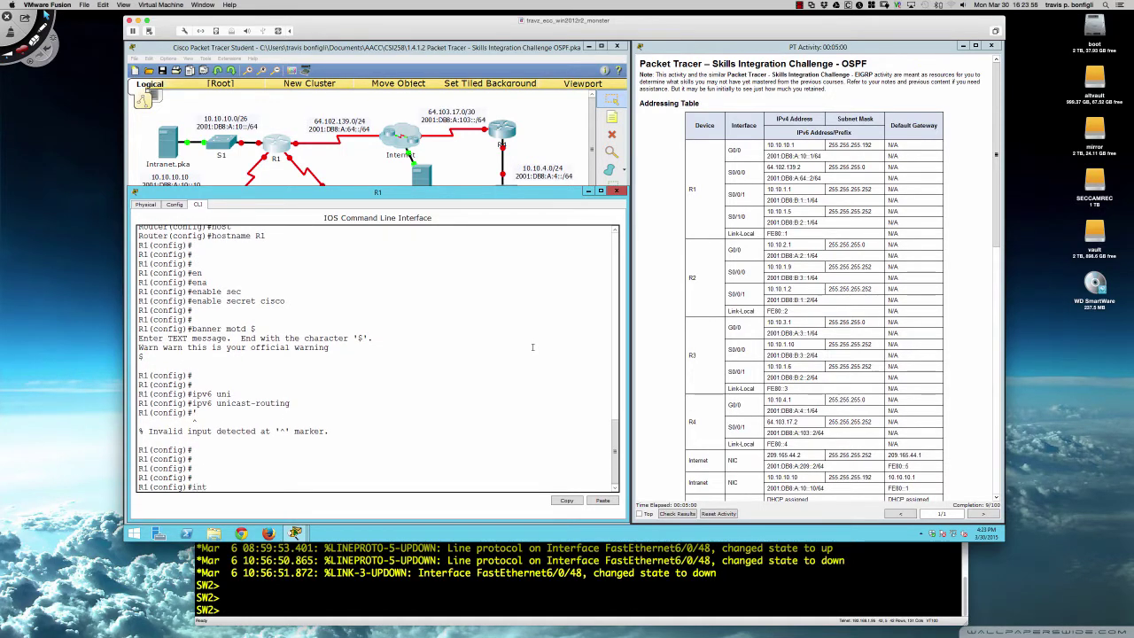
pyautogui.write(' g0/0')
pyautogui.press('Return')
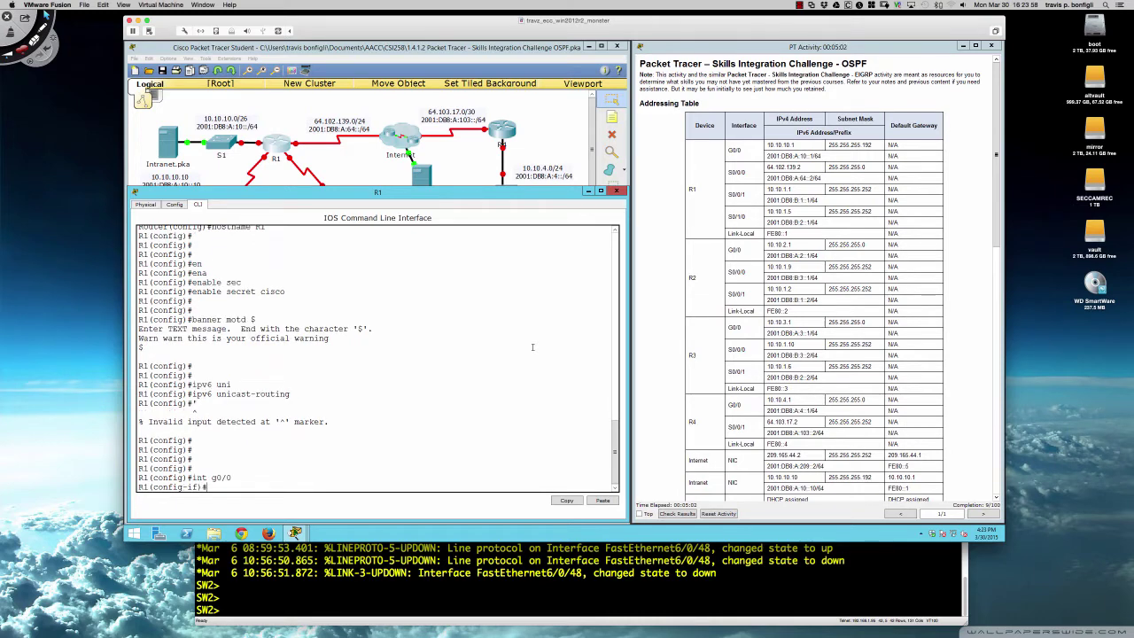
pyautogui.write('no shut')
pyautogui.press('Return')
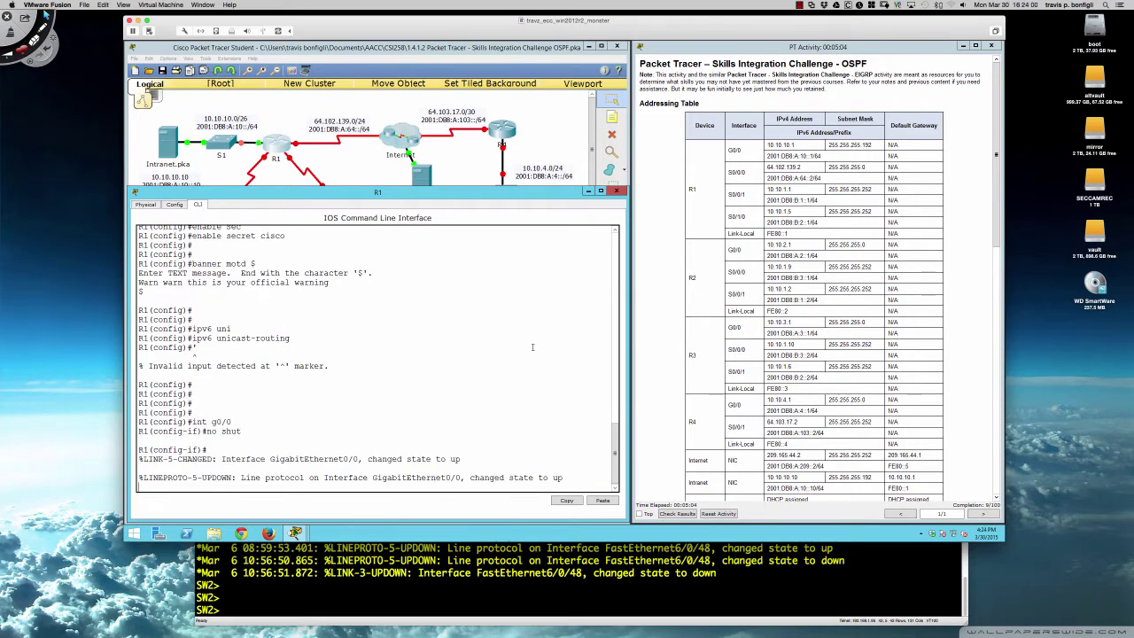
pyautogui.press('Return')
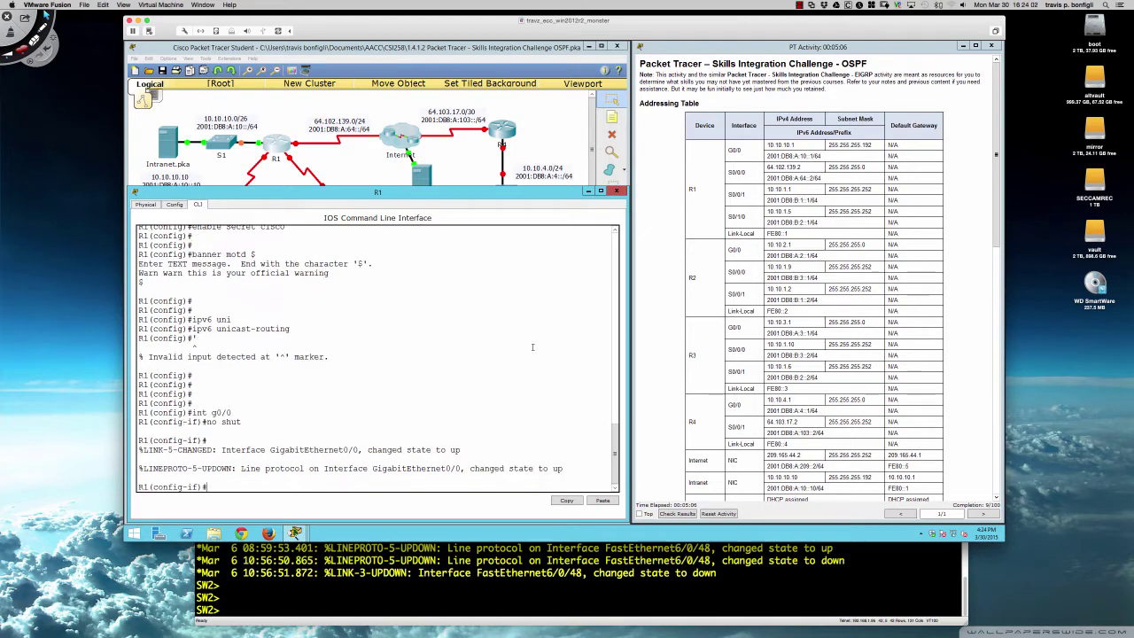
pyautogui.press('Return')
pyautogui.press('Return')
# - Give G0/0 10.10.10.1 255.255.255.192 and 2001:db8:a:10::1/64
pyautogui.write('ip add ')
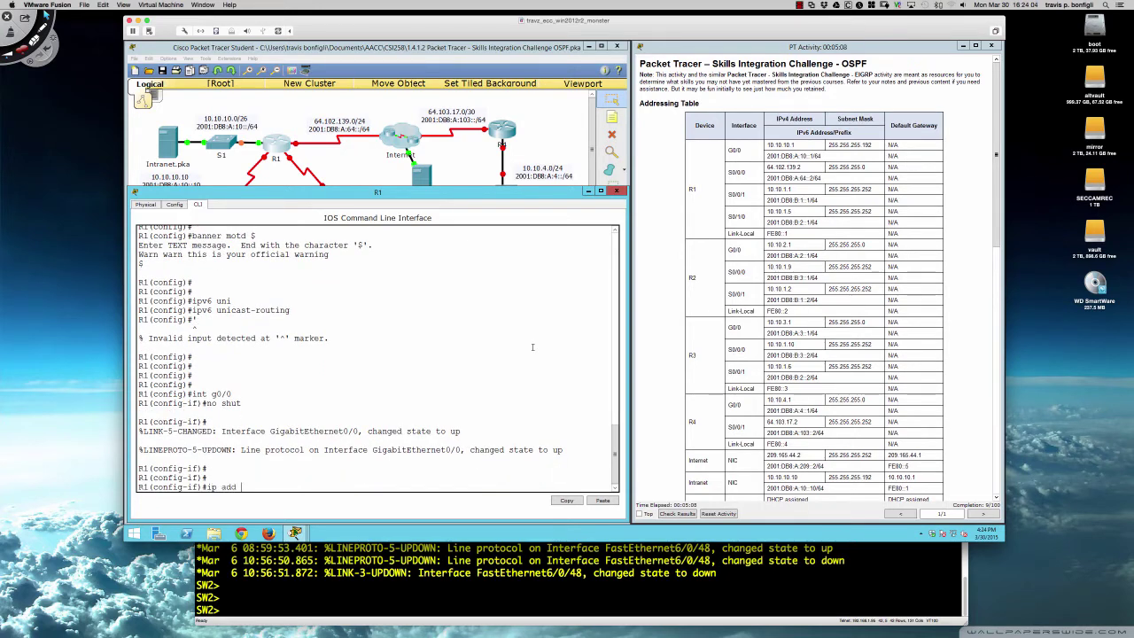
pyautogui.write('10.10.10.1 255.255.255.')
pyautogui.write('192')
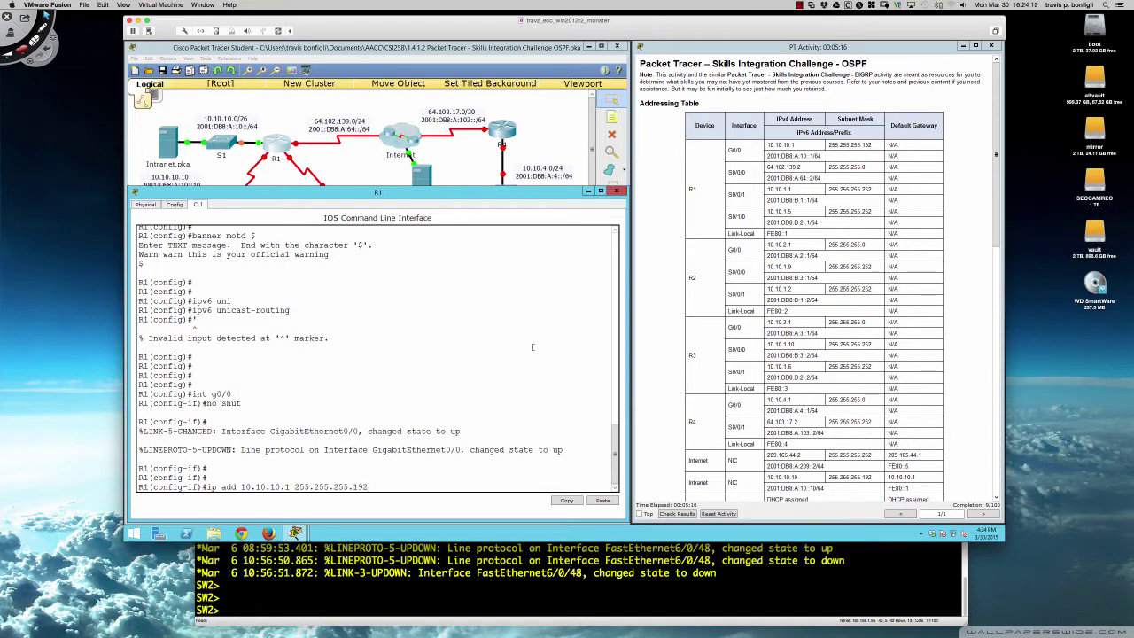
pyautogui.press('Return')
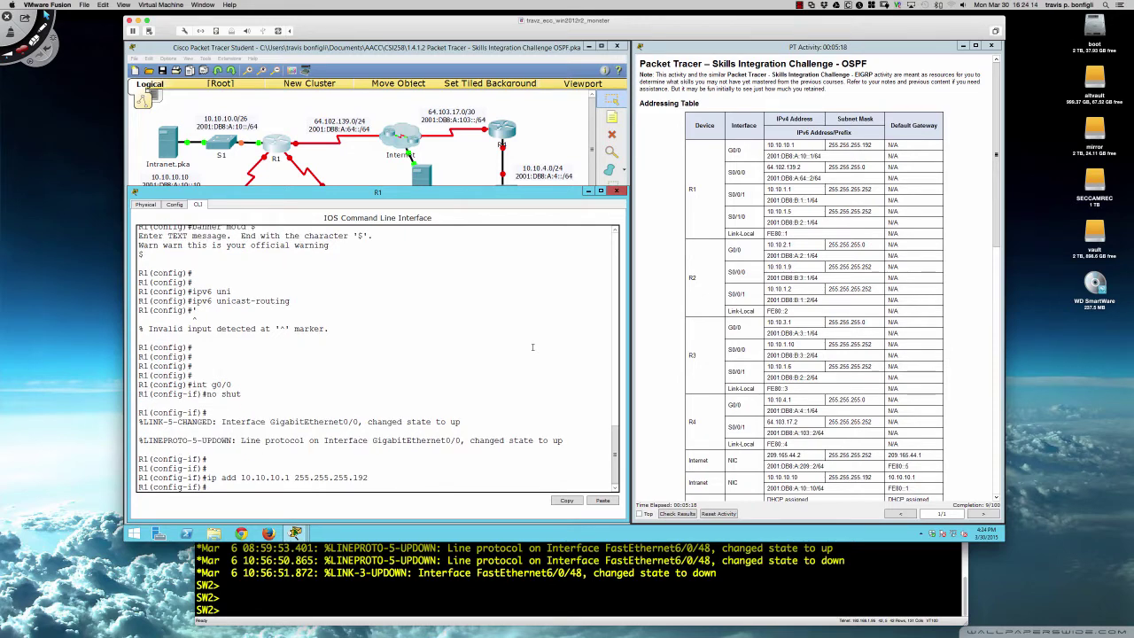
pyautogui.write('ipv6 add 2001:db8:a:10::1/64')
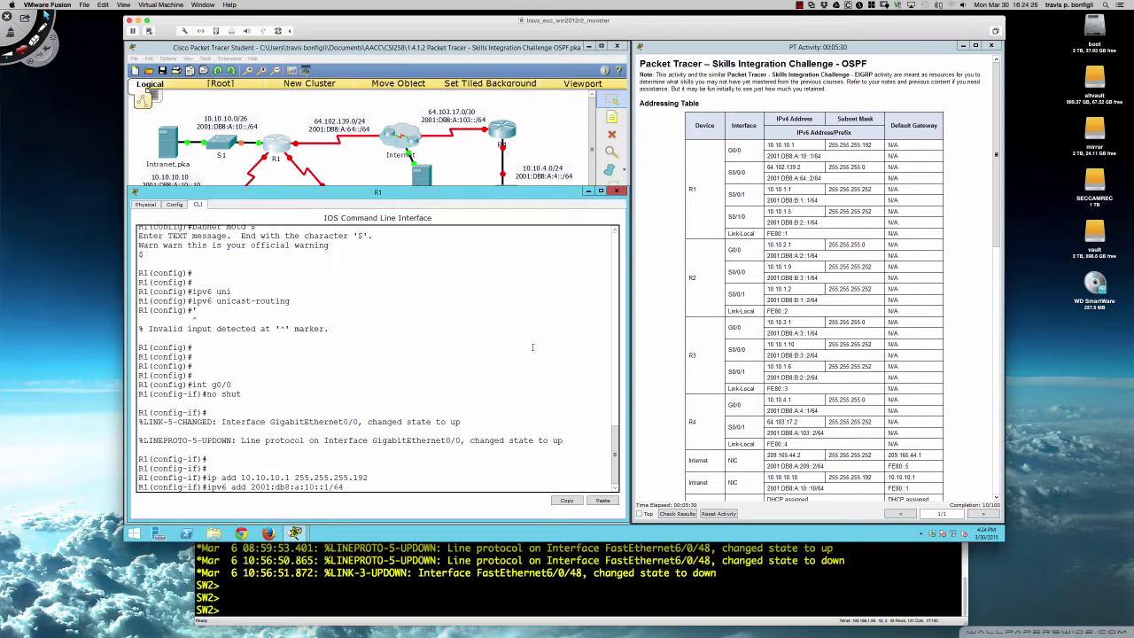
pyautogui.press('Return')
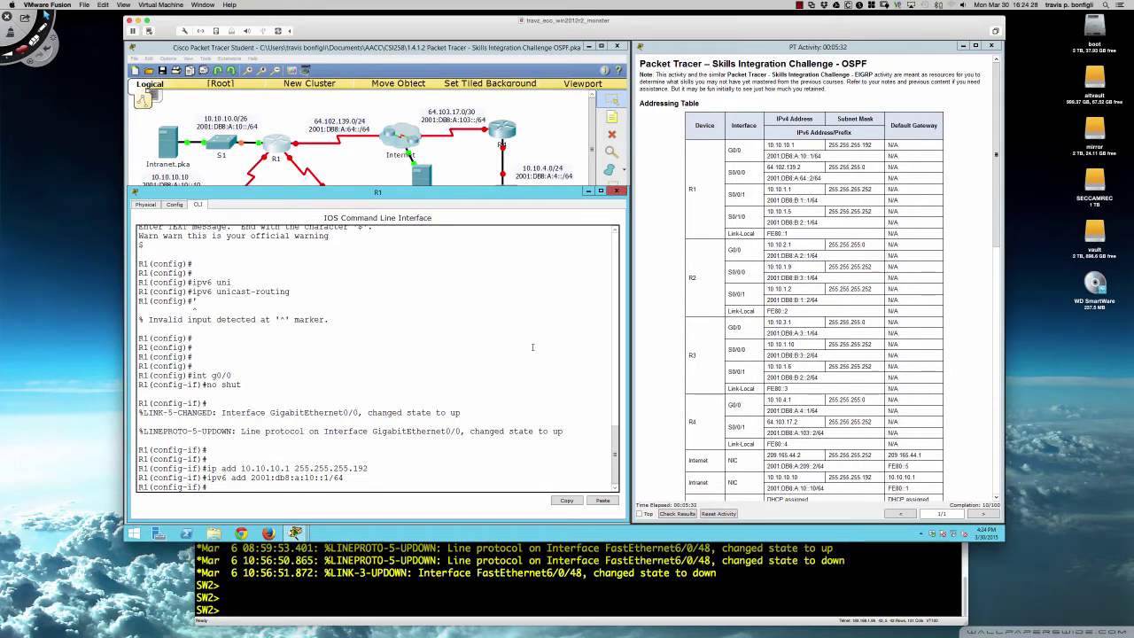
# - Add link-local fe80::1 to G0/0, keep it enabled, and select interface S0/0/0
pyautogui.write('fe80::1 li')
pyautogui.press('BackSpace')
pyautogui.press('BackSpace')
pyautogui.press('BackSpace')
pyautogui.press('BackSpace')
pyautogui.press('BackSpace')
pyautogui.press('BackSpace')
pyautogui.press('BackSpace')
pyautogui.press('BackSpace')
pyautogui.press('BackSpace')
pyautogui.press('BackSpace')
pyautogui.write('ipv6 add')
pyautogui.press('Tab')
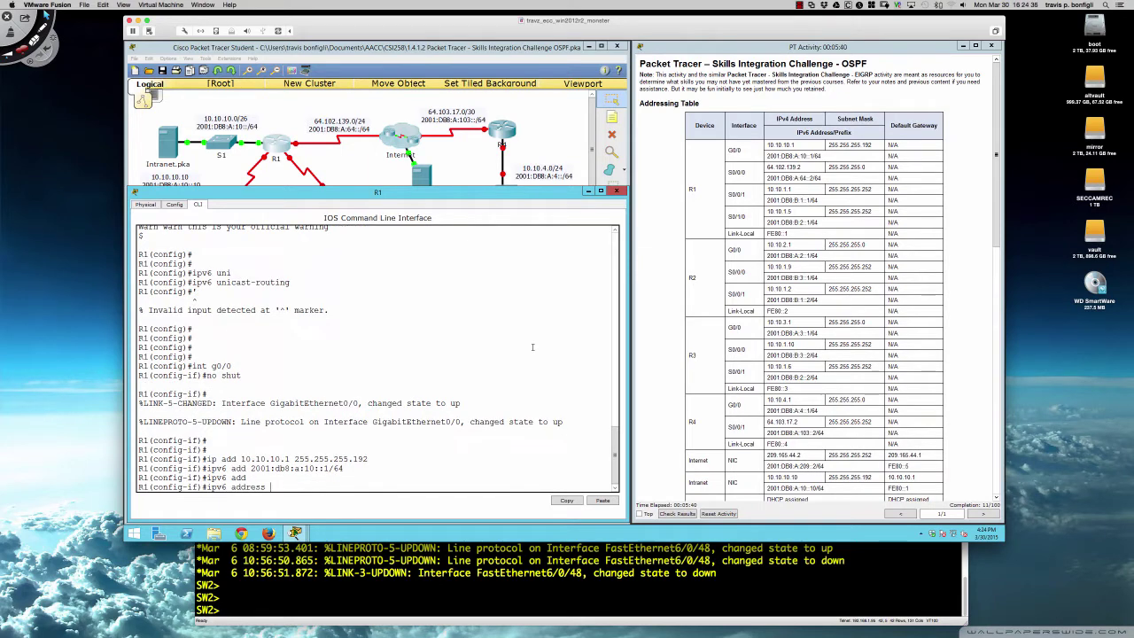
pyautogui.write('fe80::1 li')
pyautogui.press('Tab')
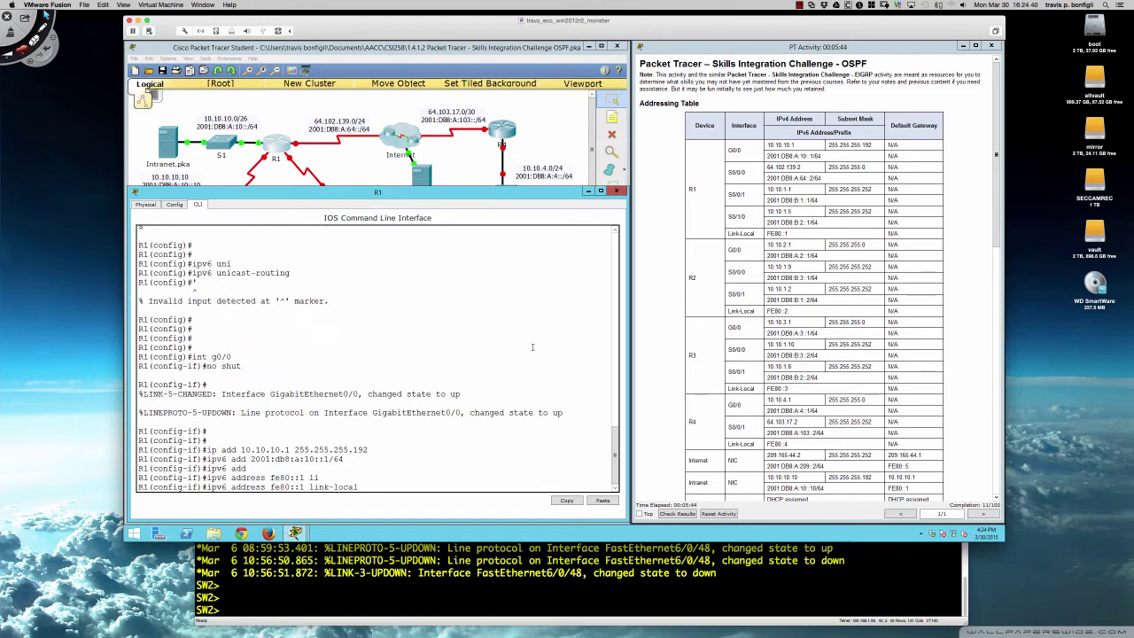
pyautogui.press('Return')
pyautogui.press('Return')
pyautogui.press('Return')
pyautogui.press('Return')
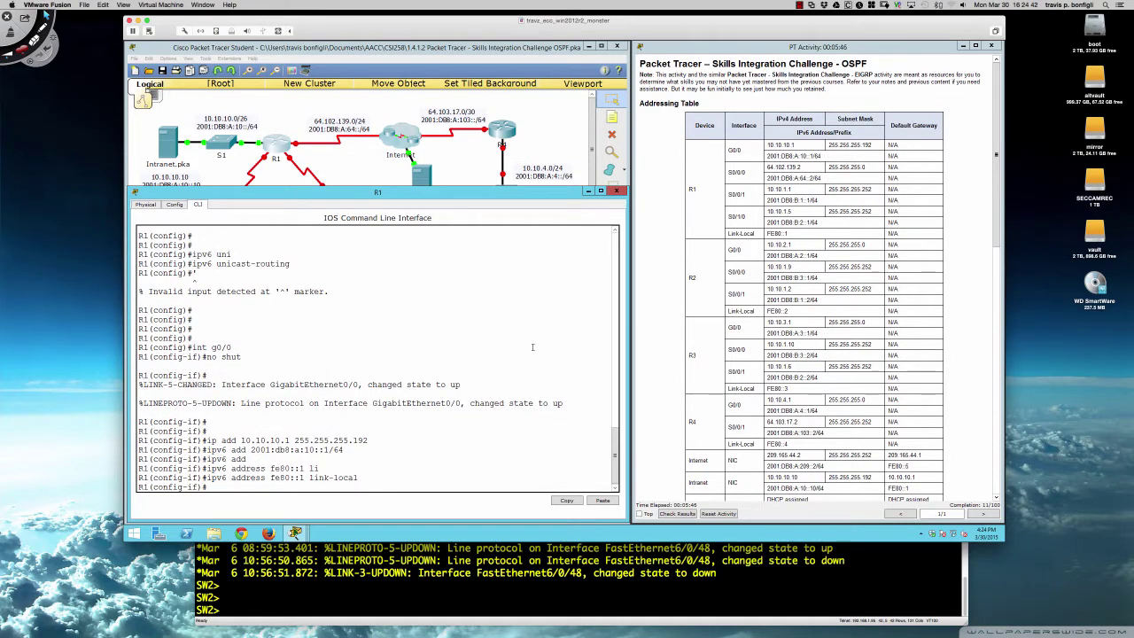
pyautogui.write('no shut')
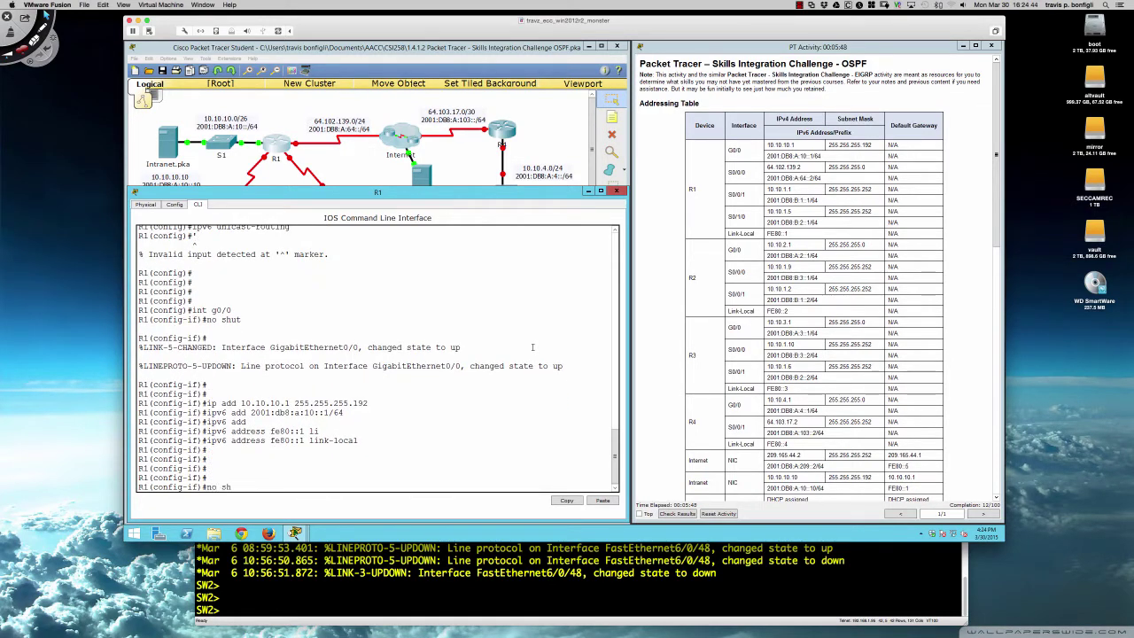
pyautogui.press('Return')
pyautogui.press('Return')
pyautogui.press('Return')
pyautogui.press('Return')
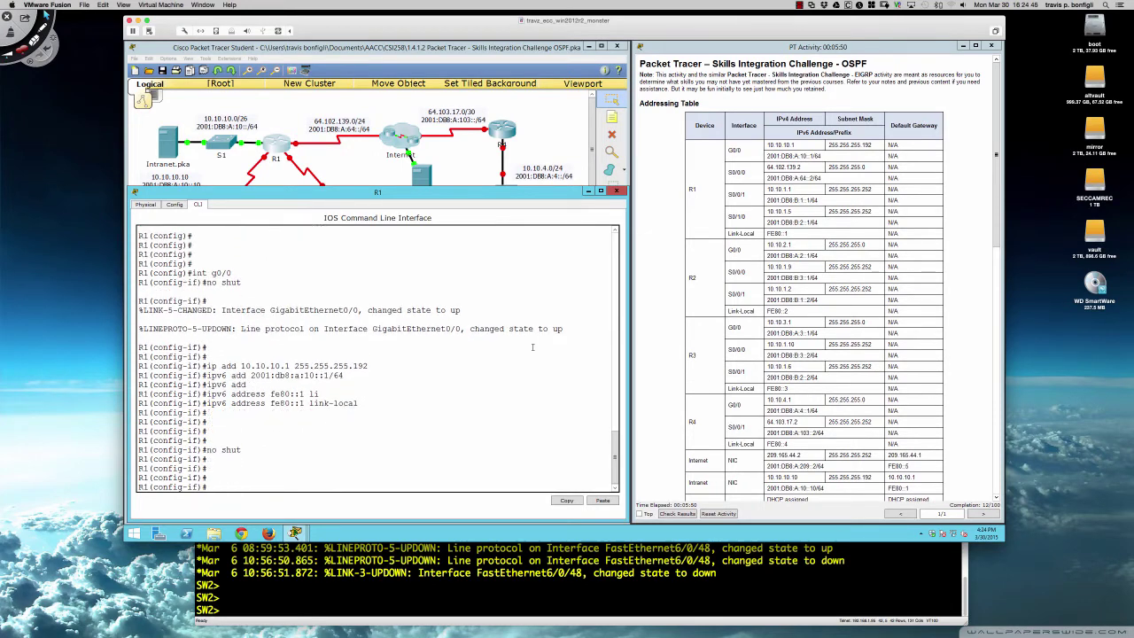
pyautogui.write('int s0/0/0')
# - Bring S0/0/0 up and assign 64.102.139.2 with mask 255.255.255.0
pyautogui.press('Return')
pyautogui.write('no shut')
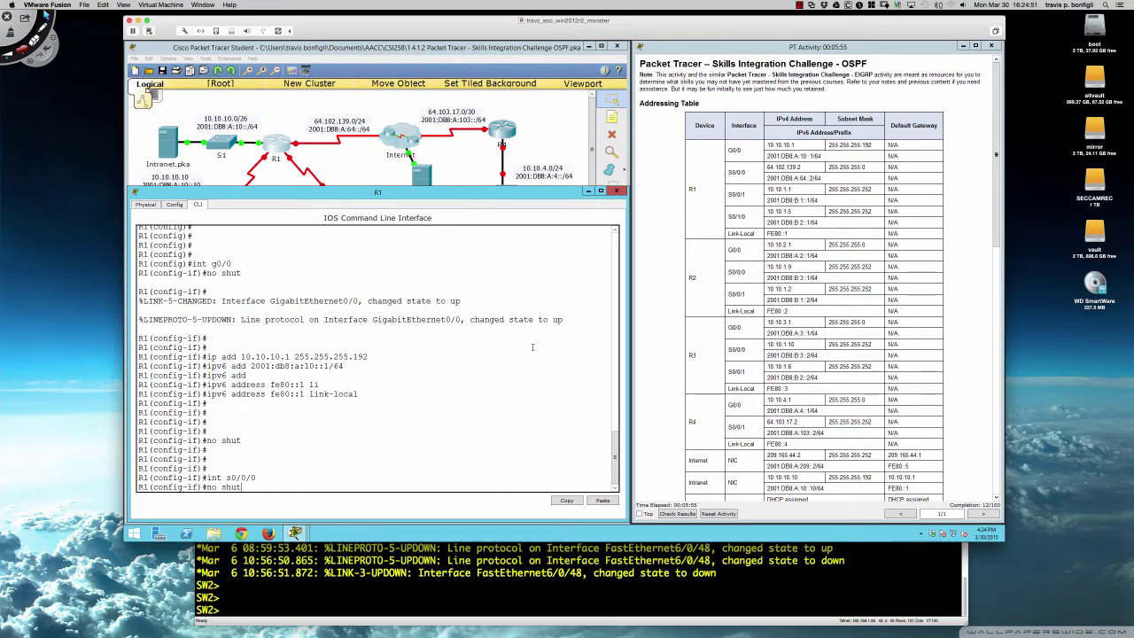
pyautogui.press('Return')
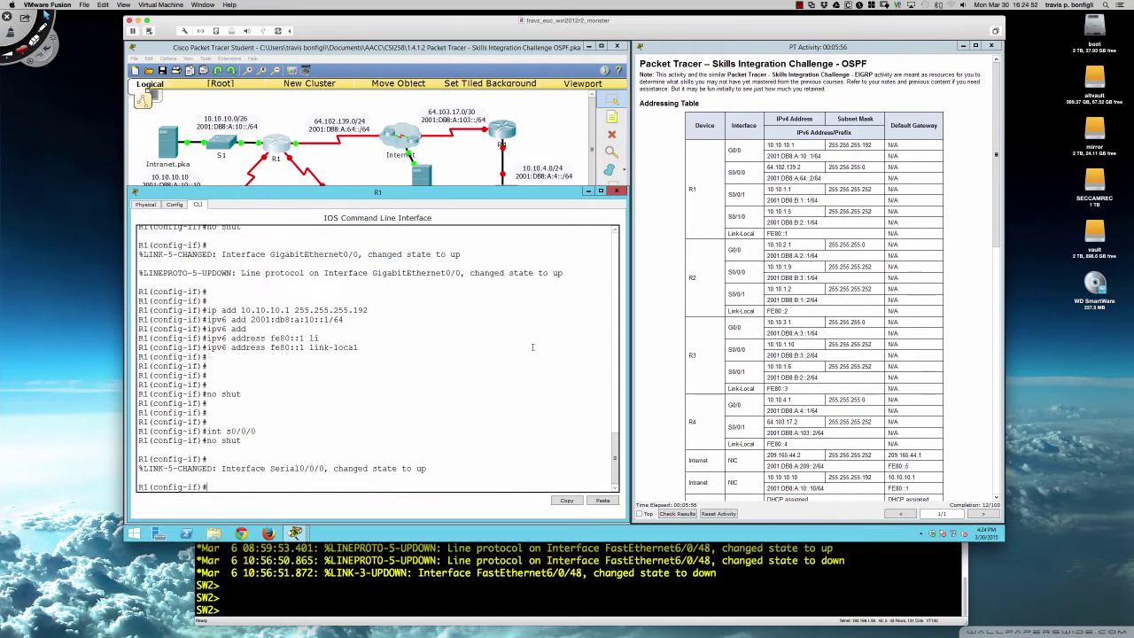
pyautogui.press('Return')
pyautogui.press('Return')
pyautogui.write('ip add ')
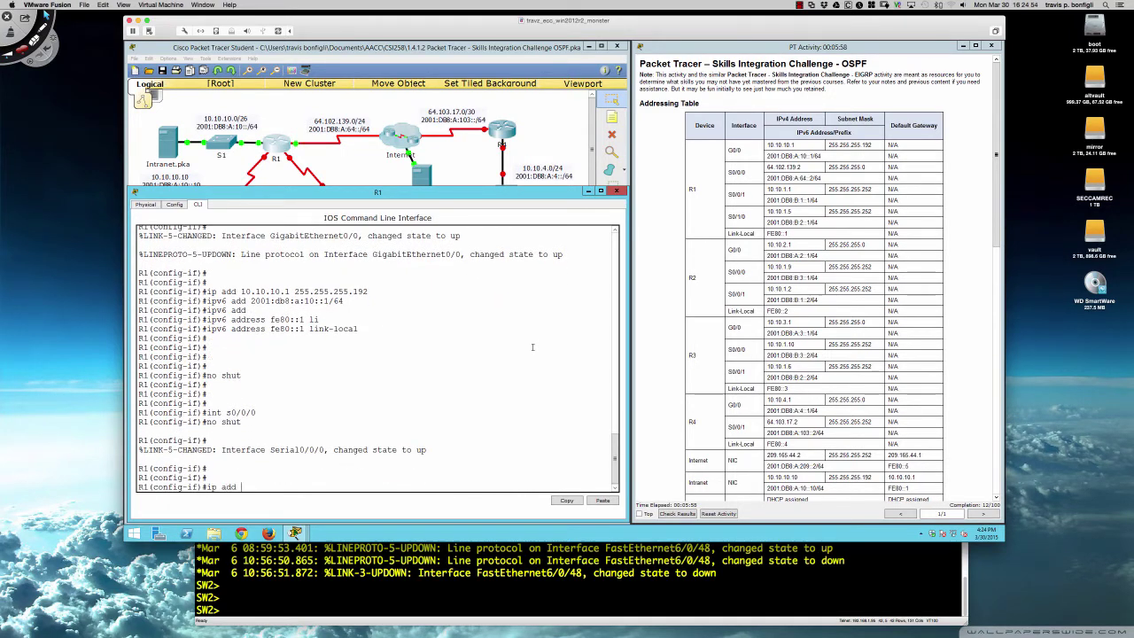
pyautogui.write('64.102')
pyautogui.write('.139')
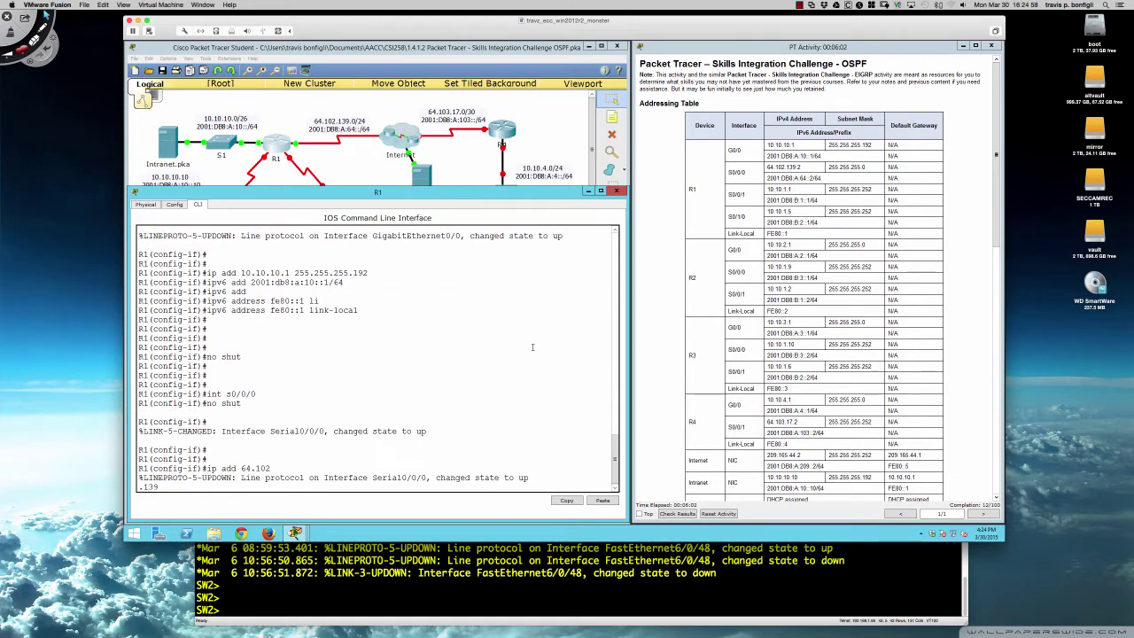
pyautogui.write('.2')
pyautogui.write(' 255.255.2')
pyautogui.write('55.255.0')
pyautogui.press('Return')
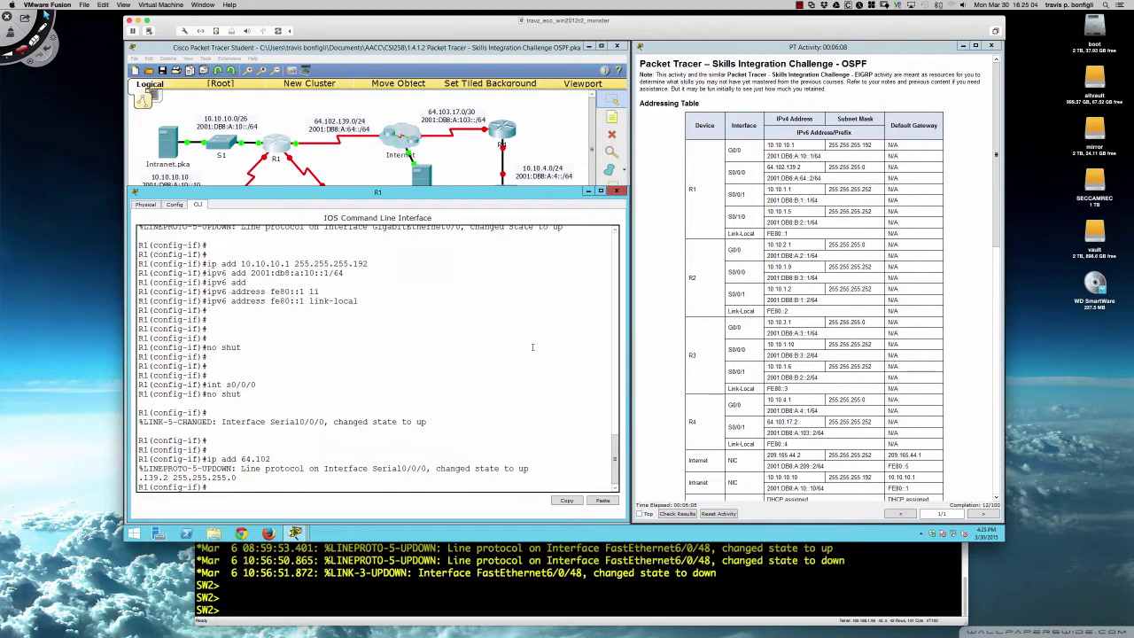
pyautogui.press('Return')
# - Add link-local fe80::1 and 2001:db8:a:64::2/64 to S0/0/0, then select S0/0/1
pyautogui.write('ip')
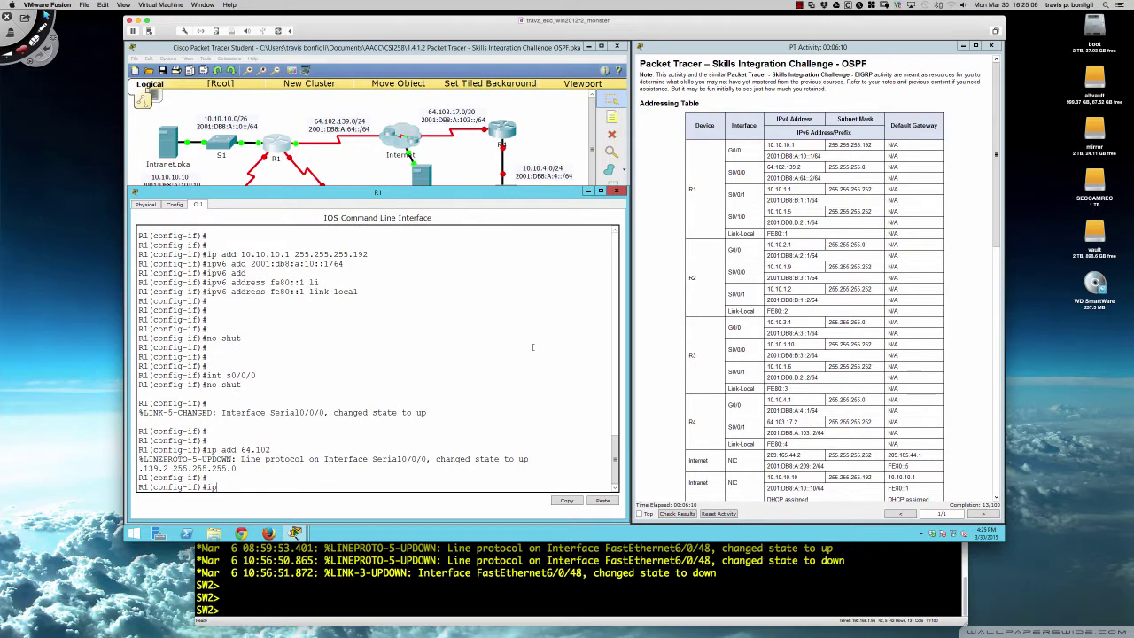
pyautogui.write('v6 add fe80::1 li')
pyautogui.press('Return')
pyautogui.write('ipv6 add')
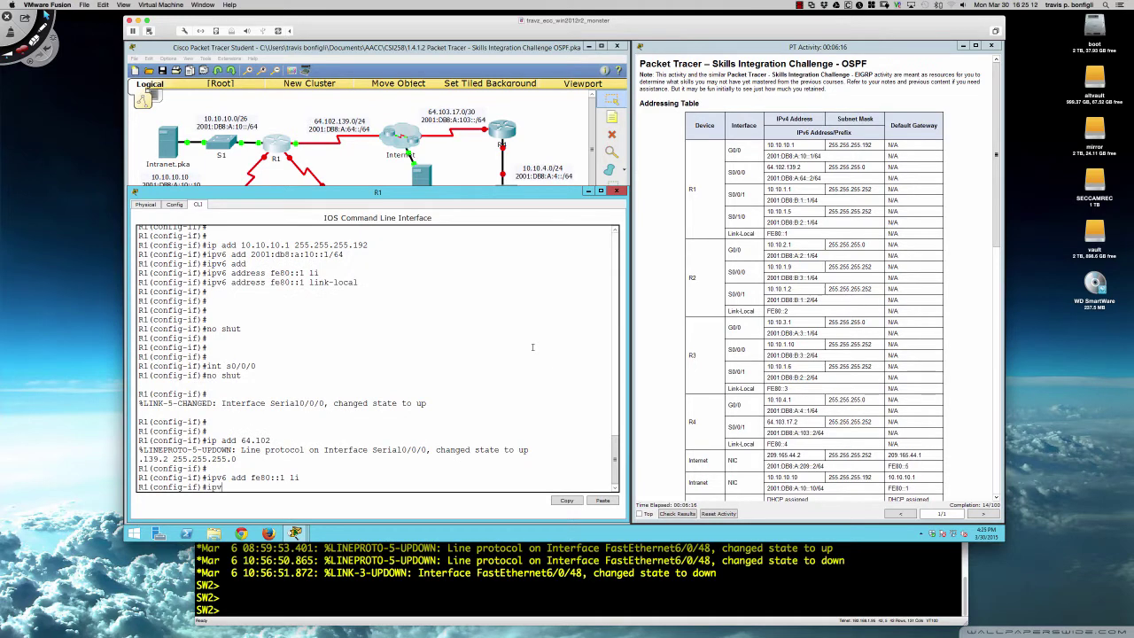
pyautogui.write(' 2001:db8:a:64::2/64')
pyautogui.press('Return')
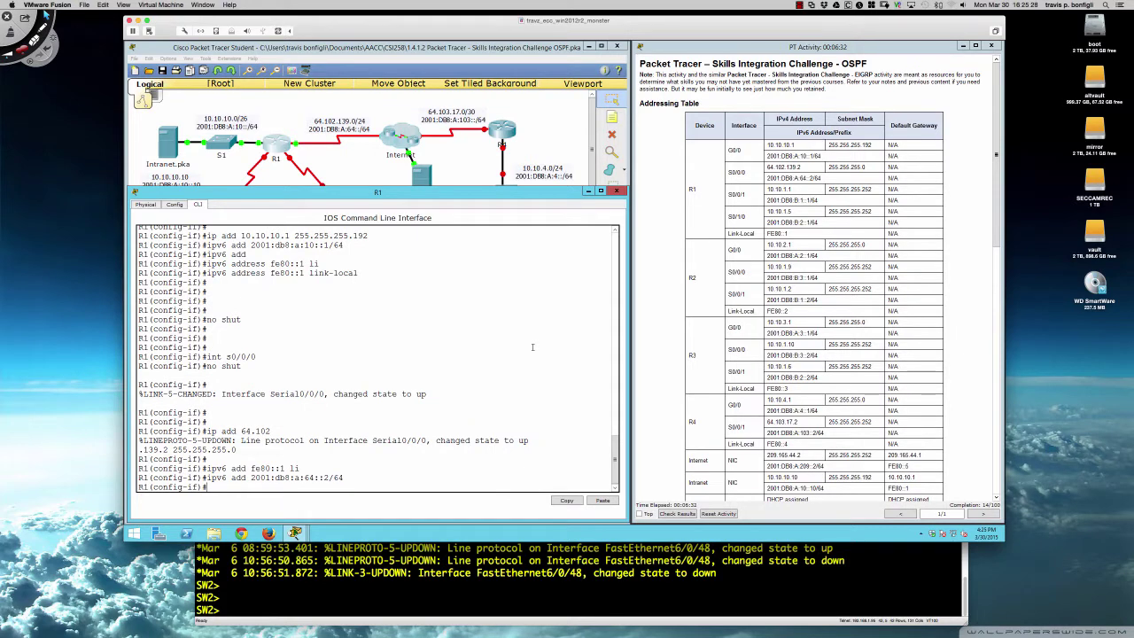
pyautogui.press('Return')
pyautogui.press('Return')
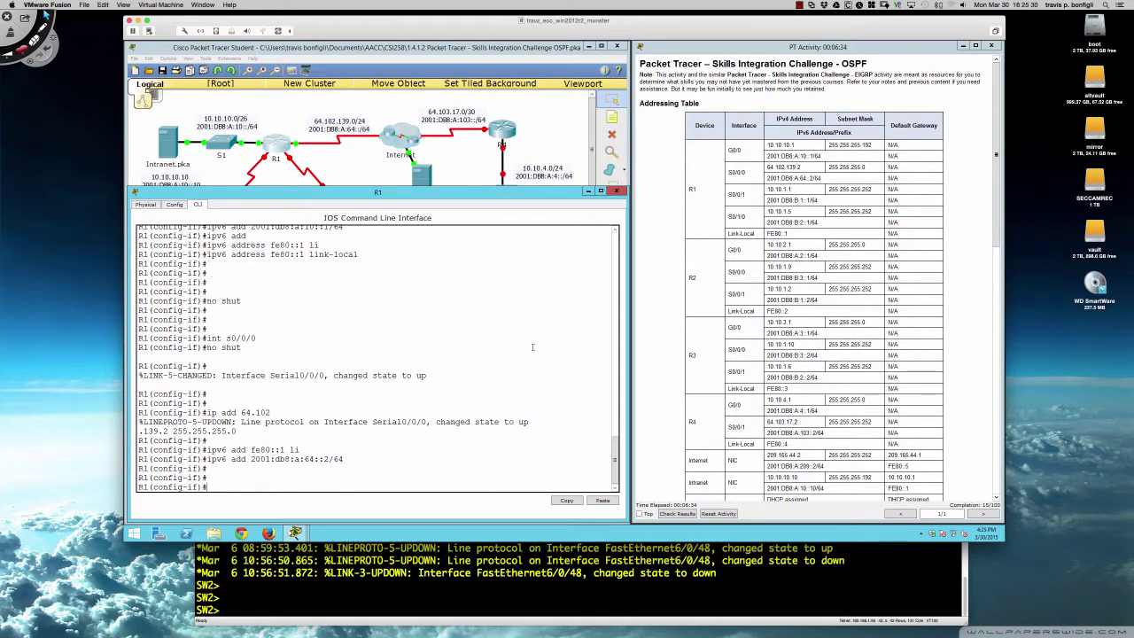
pyautogui.write('int s0/0/1')
pyautogui.press('Return')
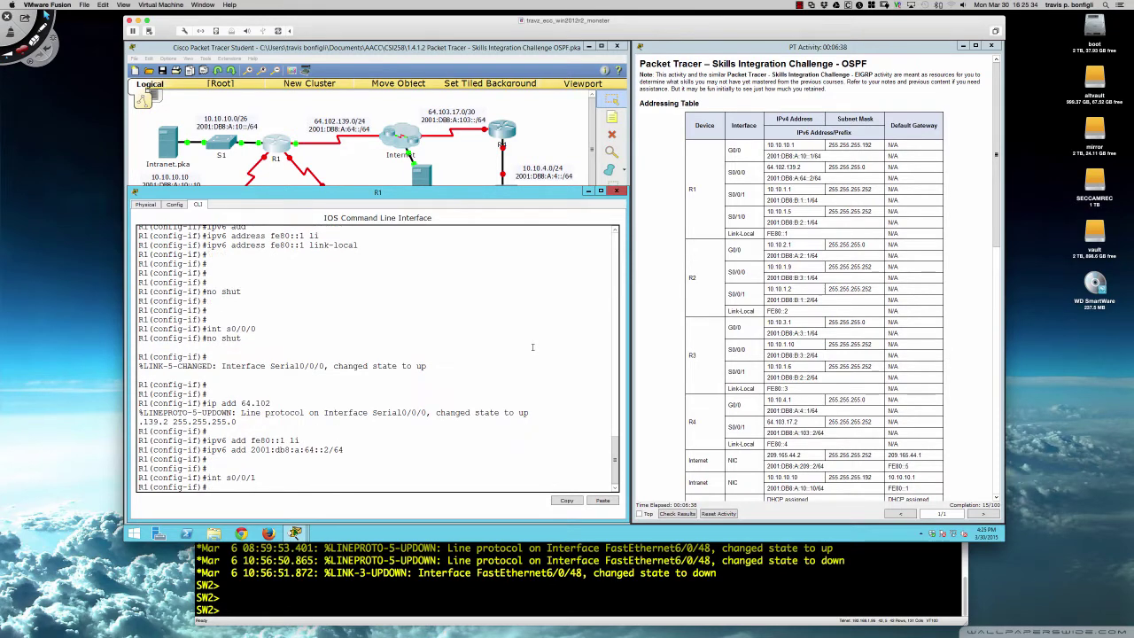
# - Bring S0/0/1 up and assign 10.10.1.1 255.255.255.252
pyautogui.write('no shut')
pyautogui.press('Return')
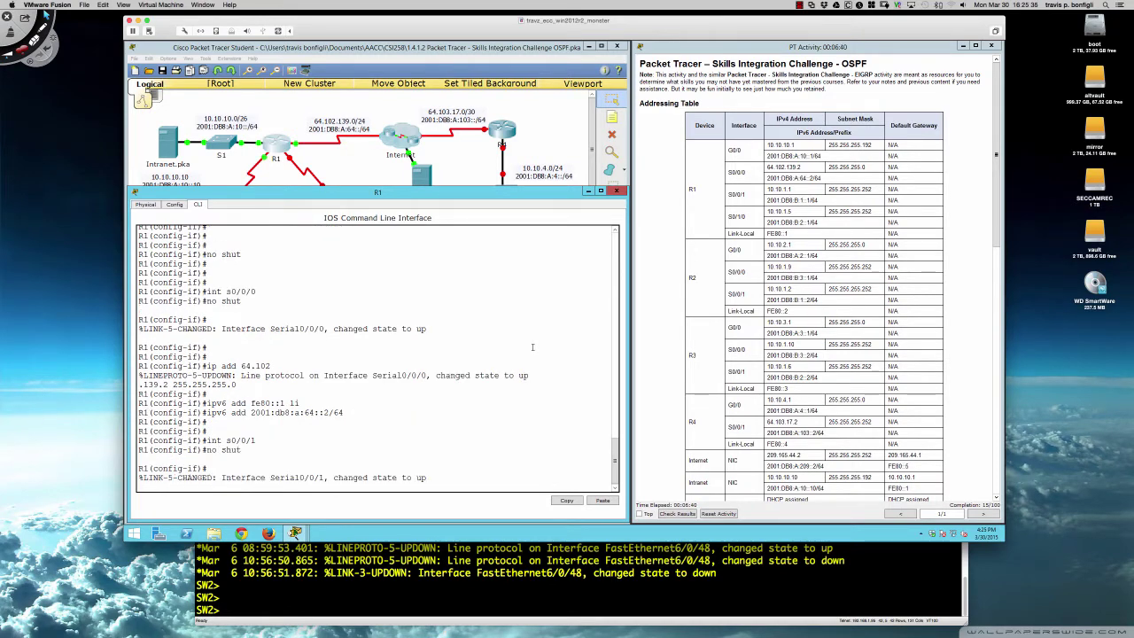
pyautogui.press('Return')
pyautogui.press('Return')
pyautogui.press('Return')
pyautogui.press('Return')
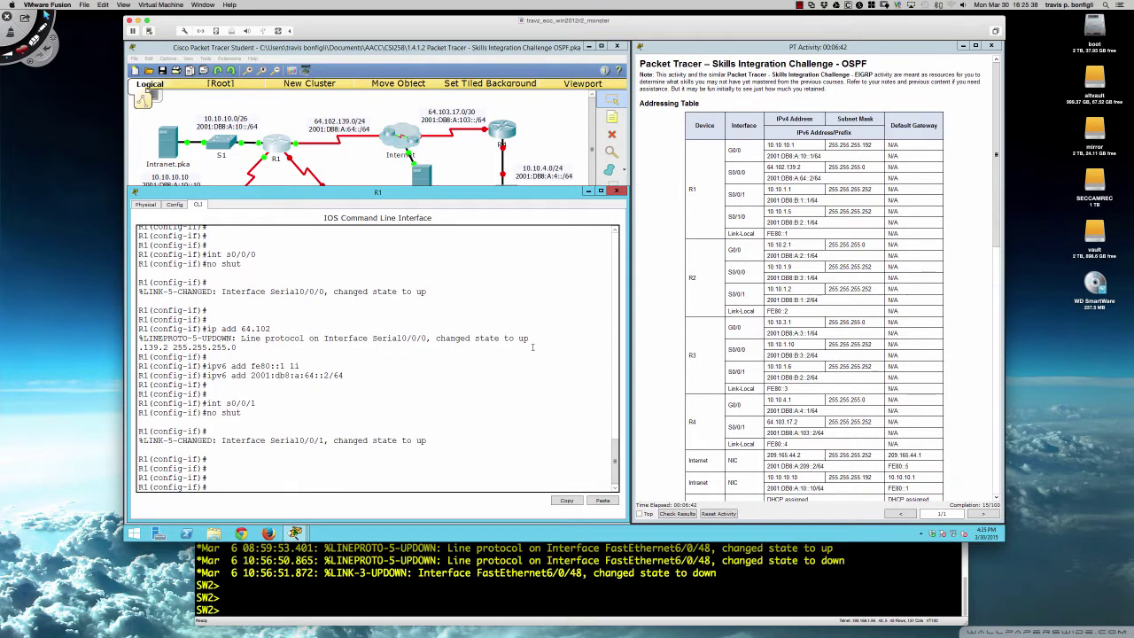
pyautogui.write('ipv')
pyautogui.press('BackSpace')
pyautogui.write('add ')
pyautogui.write('10.10.1.1')
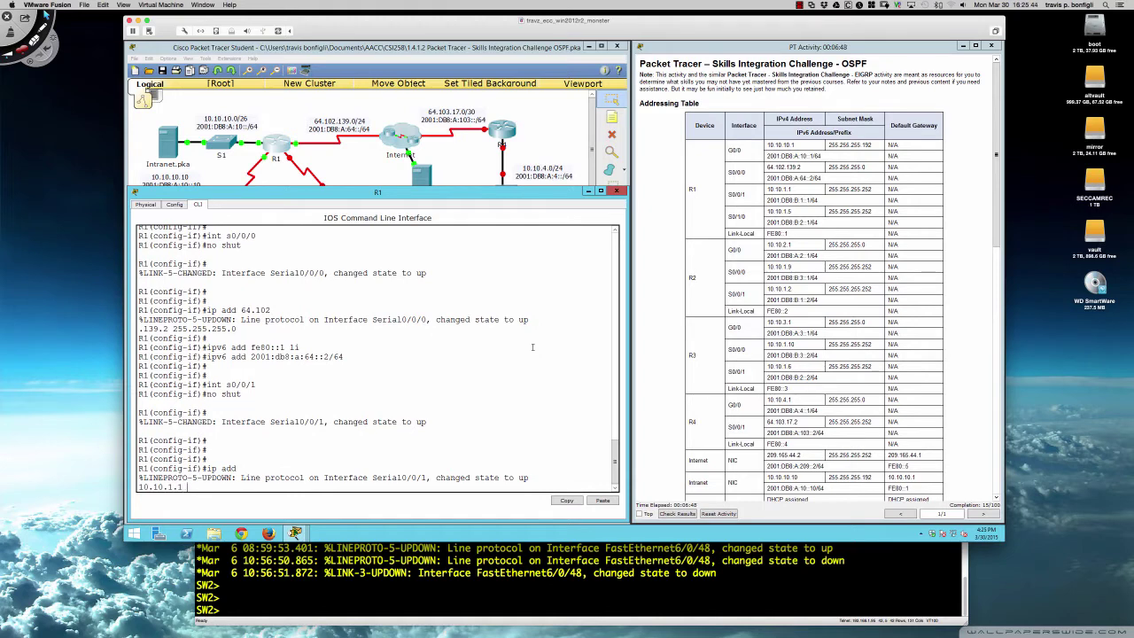
pyautogui.write(' 255.255.255.252')
pyautogui.press('Return')
# - Add link-local fe80::1 and 2001:db8:b:1::1/64 to S0/0/1, then select S0/1/0
pyautogui.write('ipv6')
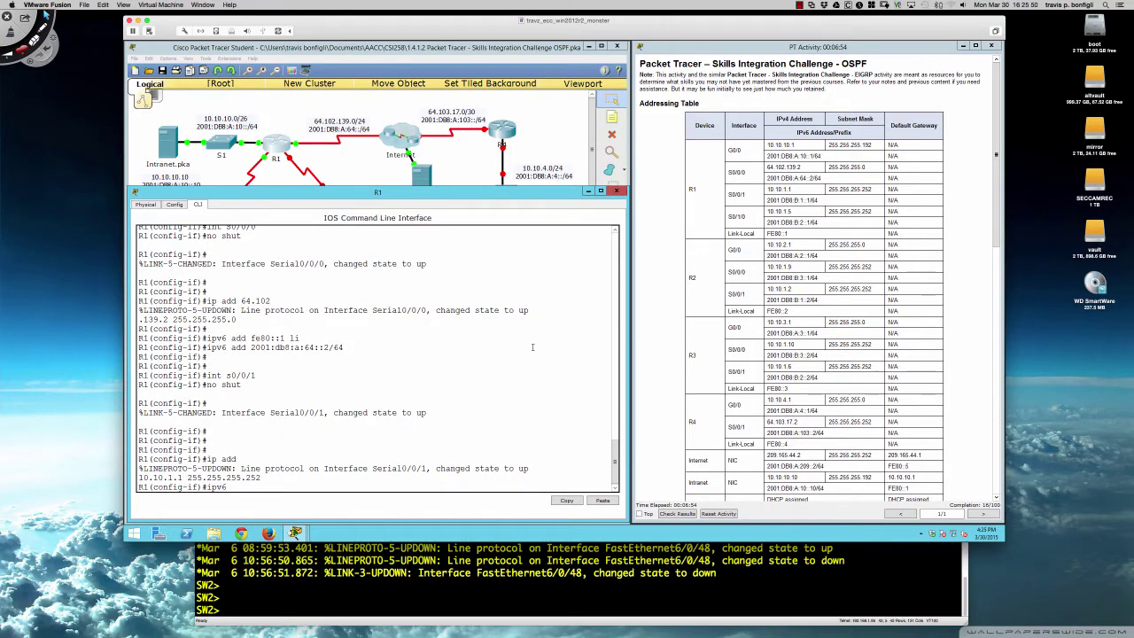
pyautogui.write(' add fe80::1 li')
pyautogui.press('Return')
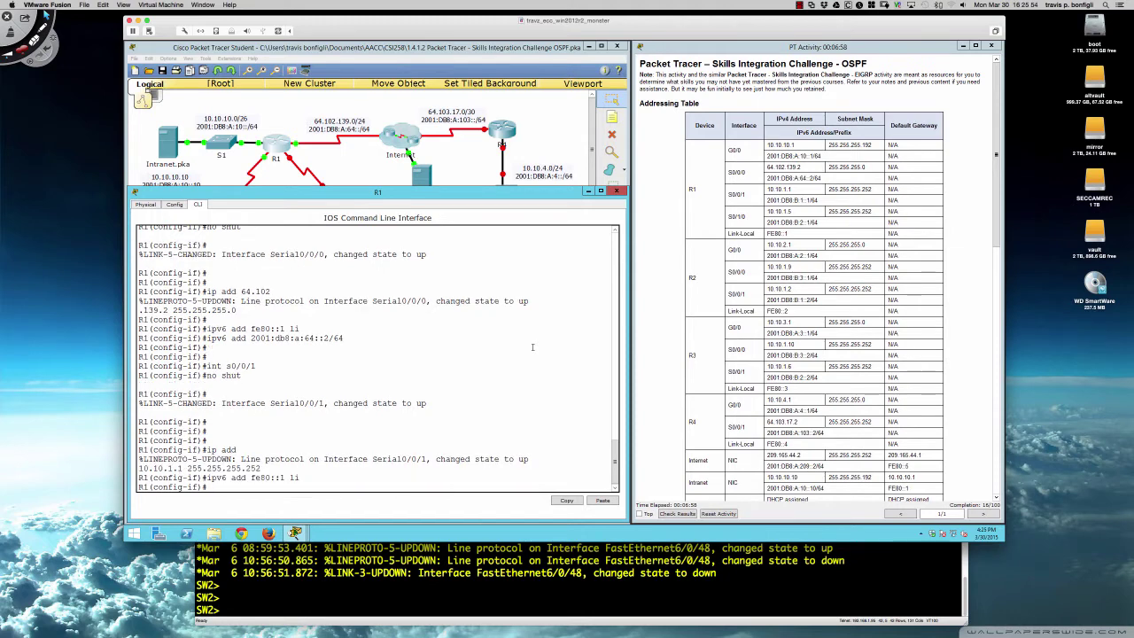
pyautogui.write('ipv6 add 2001:db8:b:1::1/64')
pyautogui.press('Return')
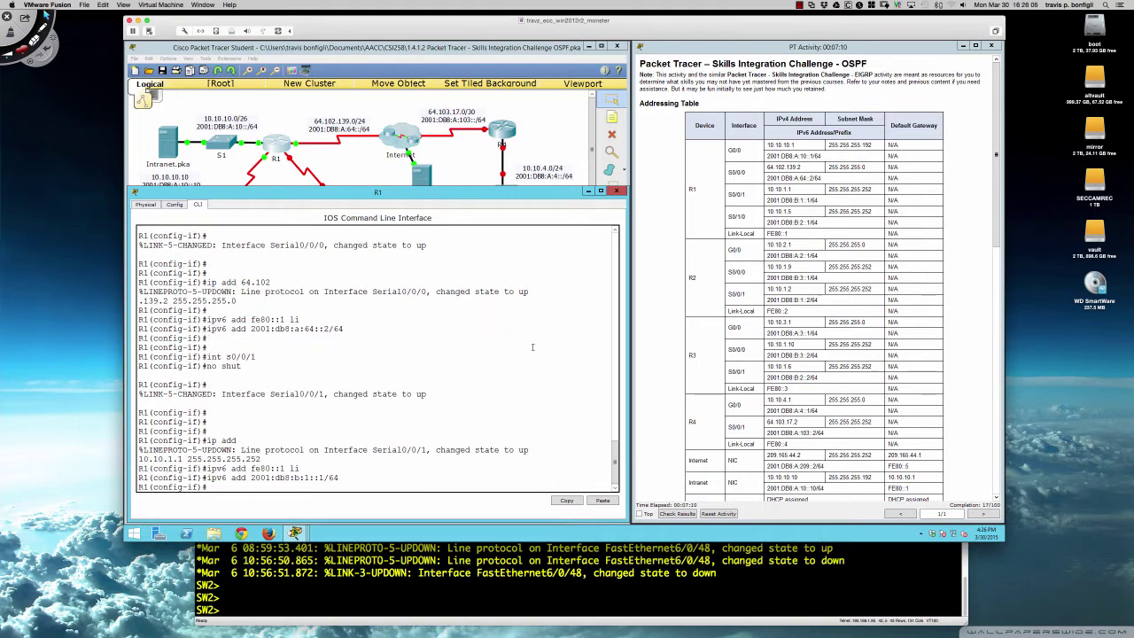
pyautogui.press('Return')
pyautogui.press('Return')
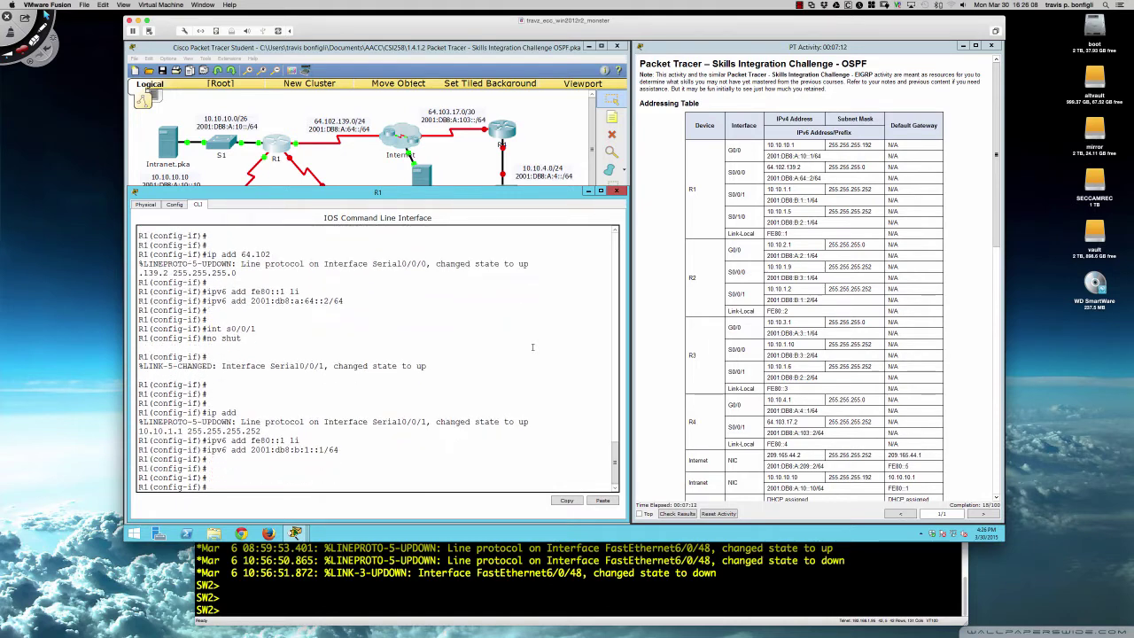
pyautogui.write('int s0/1/0')
pyautogui.press('Return')
# - Bring S0/1/0 up and assign 10.10.1.5 255.255.255.252
pyautogui.write('no hs')
pyautogui.press('BackSpace')
pyautogui.press('BackSpace')
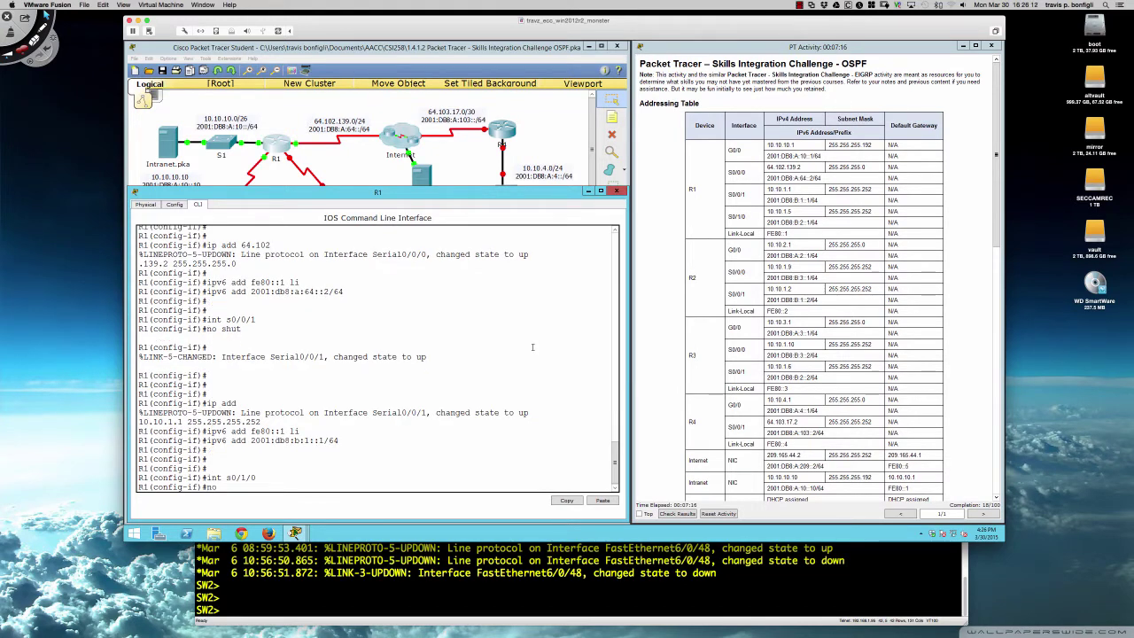
pyautogui.write('shut')
pyautogui.press('Return')
pyautogui.press('Return')
pyautogui.press('Return')
pyautogui.press('Return')
pyautogui.write('ip')
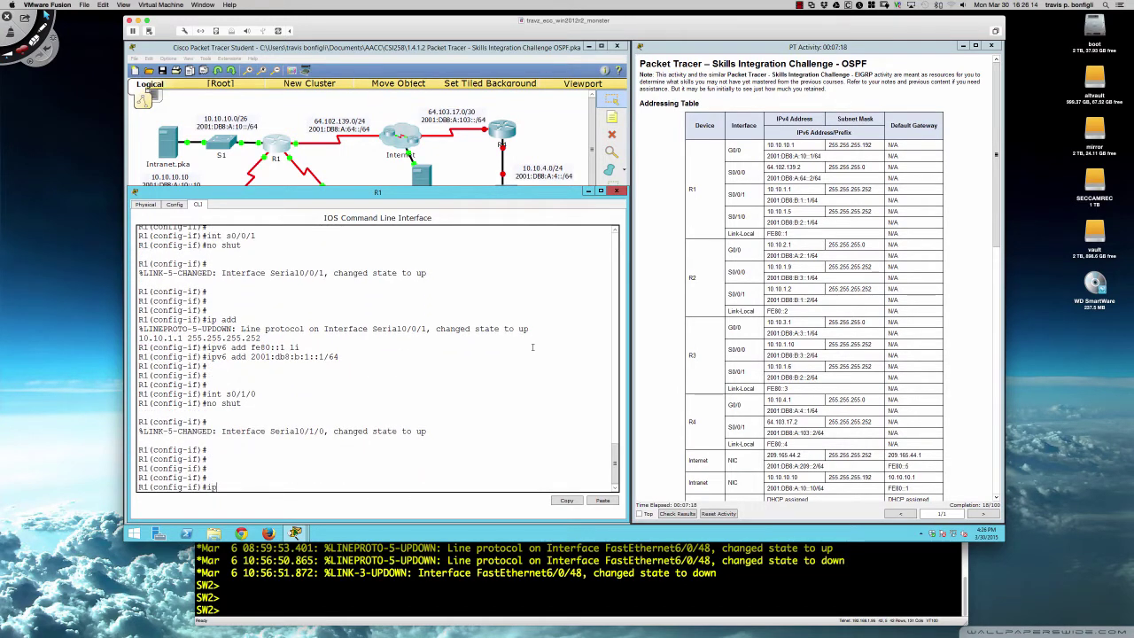
pyautogui.write(' add 10.10.1.5 255.255.255.252')
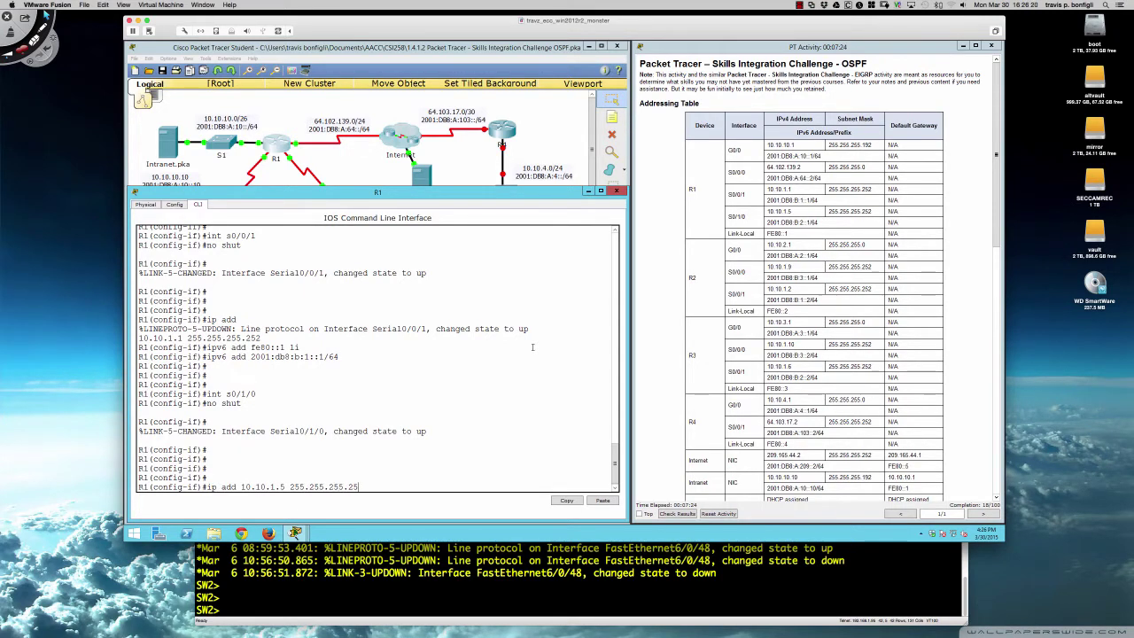
pyautogui.press('Return')
# - Add link-local fe80::1 and 2001:db8:b:2::1/64 to S0/1/0
pyautogui.press('Return')
pyautogui.press('Return')
pyautogui.press('Return')
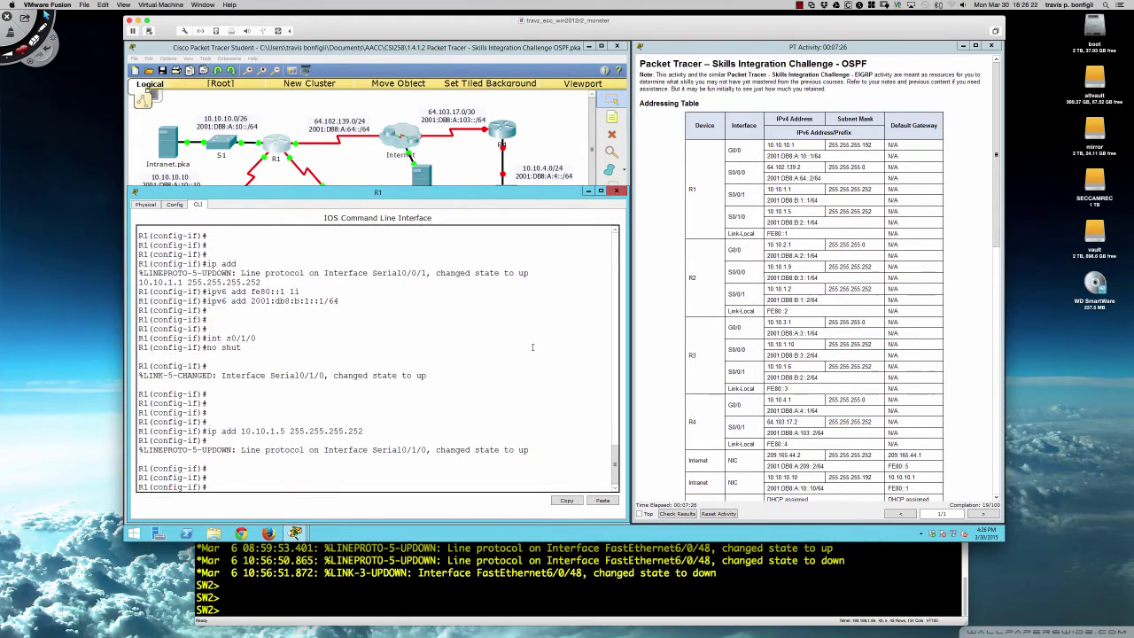
pyautogui.write('ipv6 add fe80::1 li')
pyautogui.press('Return')
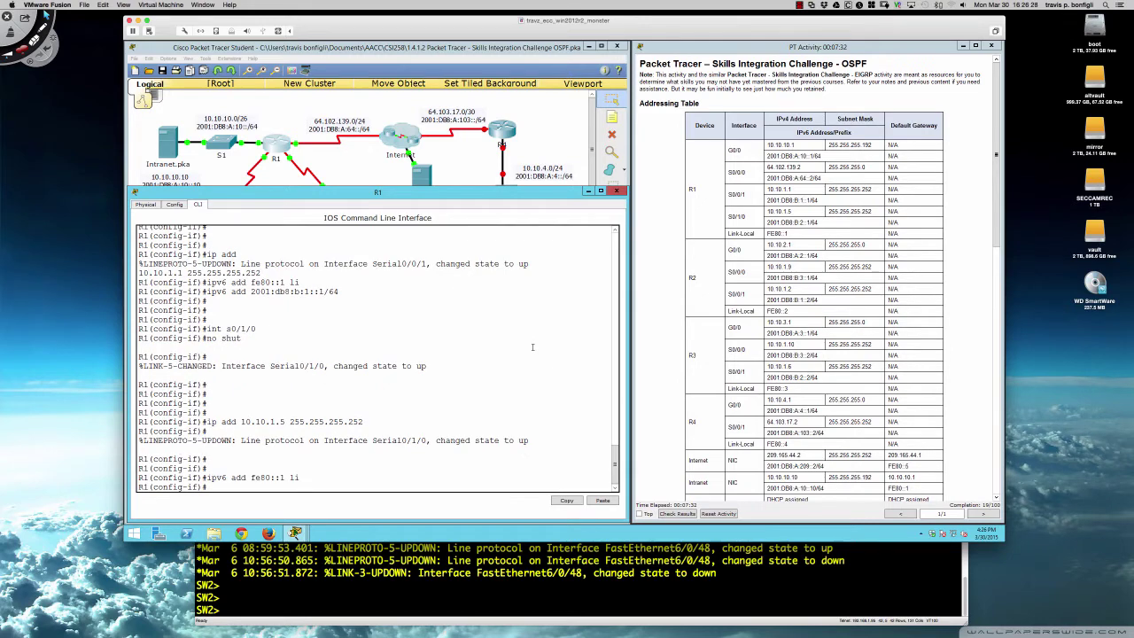
pyautogui.write('ipv6 add 2001:db8:b:2::1/64')
pyautogui.press('Return')
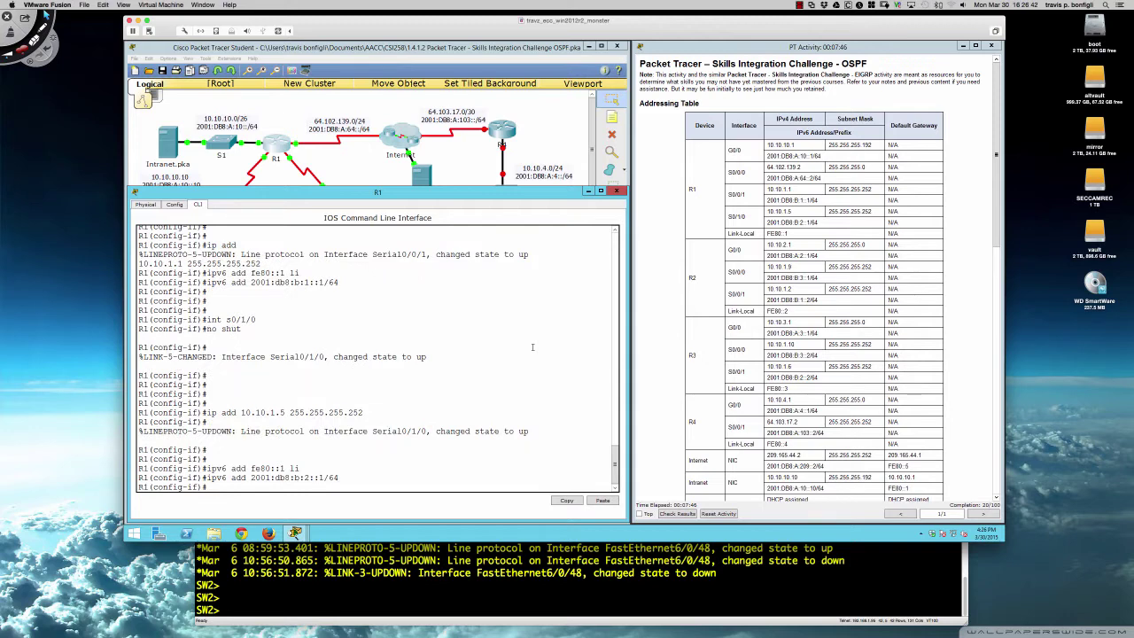
pyautogui.press('Return')
pyautogui.press('Return')
pyautogui.press('Return')
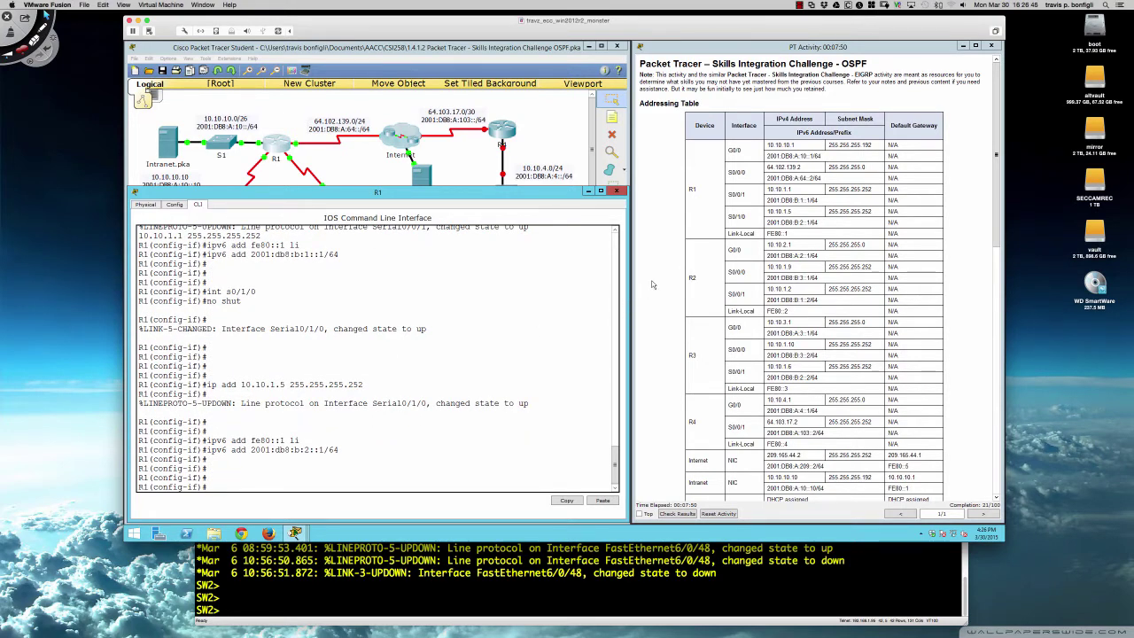
# - Open R4's device window, enlarge it beneath the topology, and show its CLI
pyautogui.scroll(-5, 651, 286)
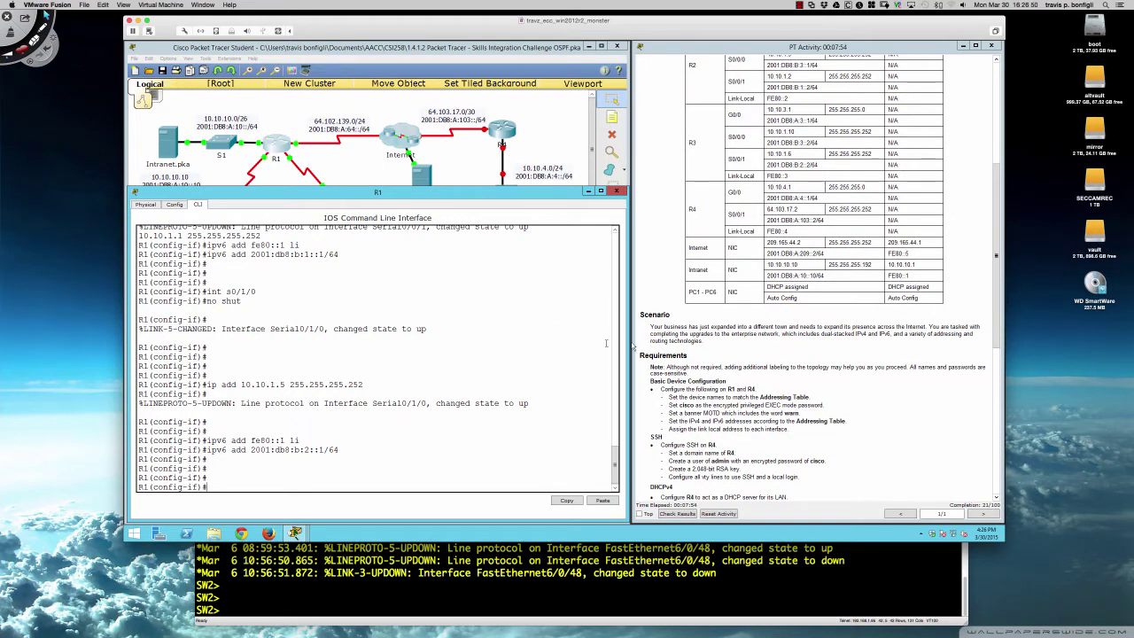
pyautogui.scroll(5, 656, 292)
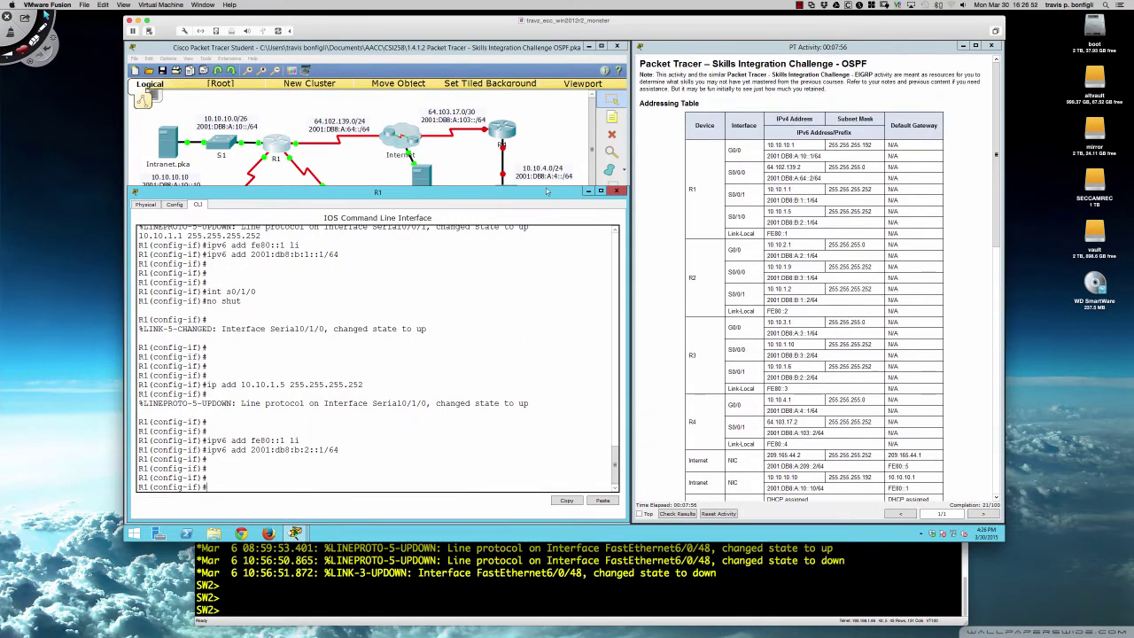
pyautogui.click(503, 135)
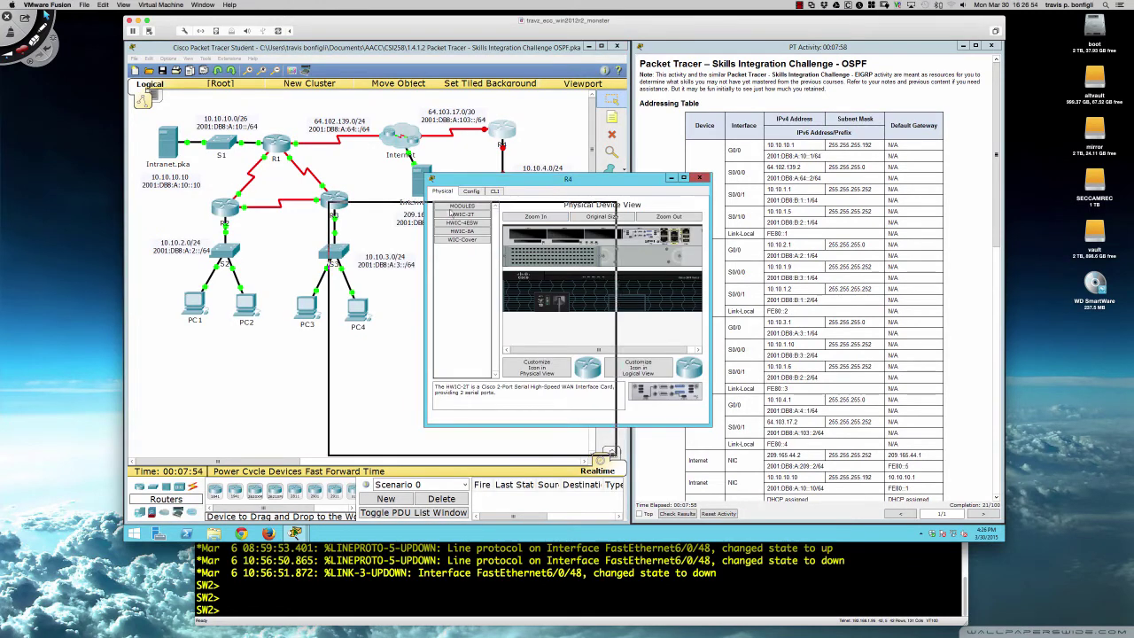
pyautogui.moveTo(548, 181); pyautogui.dragTo(250, 277)
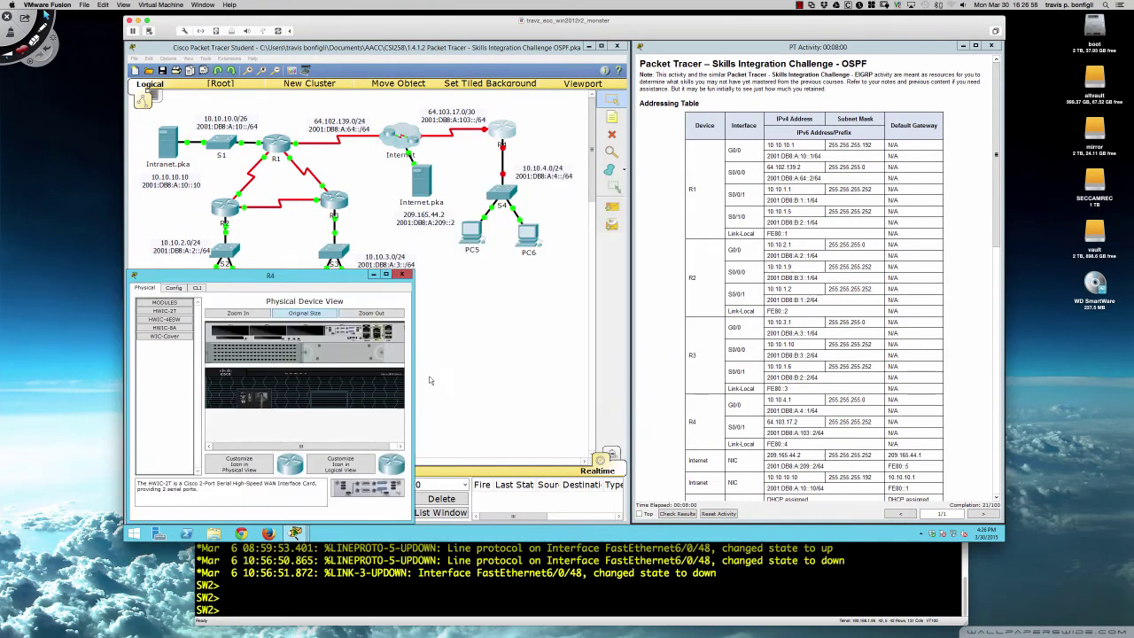
pyautogui.moveTo(413, 387); pyautogui.dragTo(632, 388)
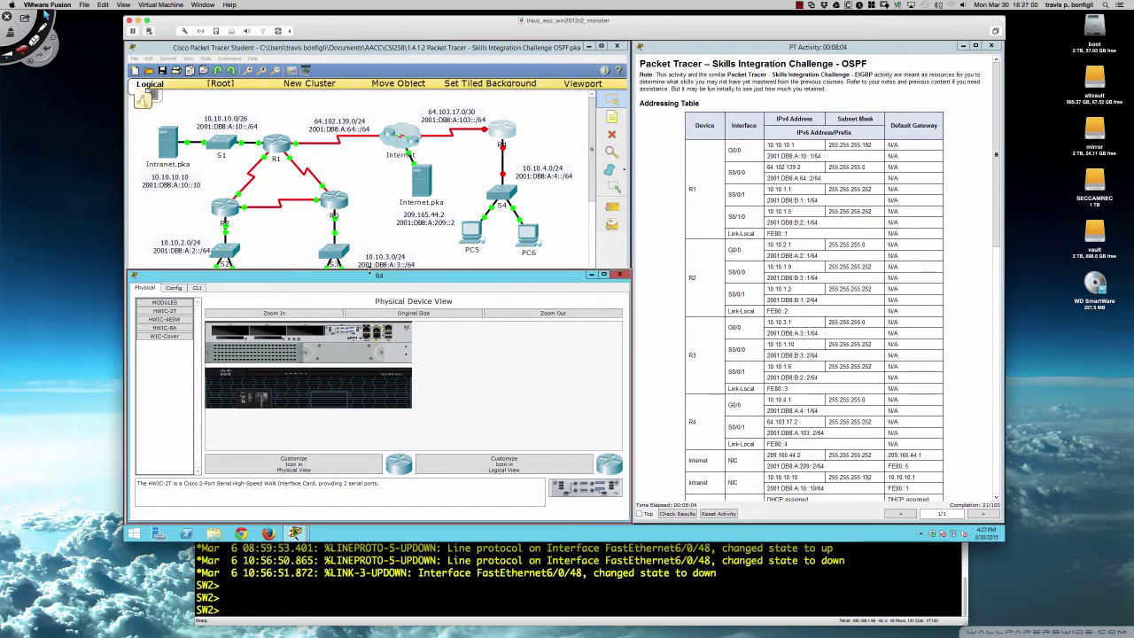
pyautogui.moveTo(369, 272); pyautogui.dragTo(370, 166)
pyautogui.click(196, 183)
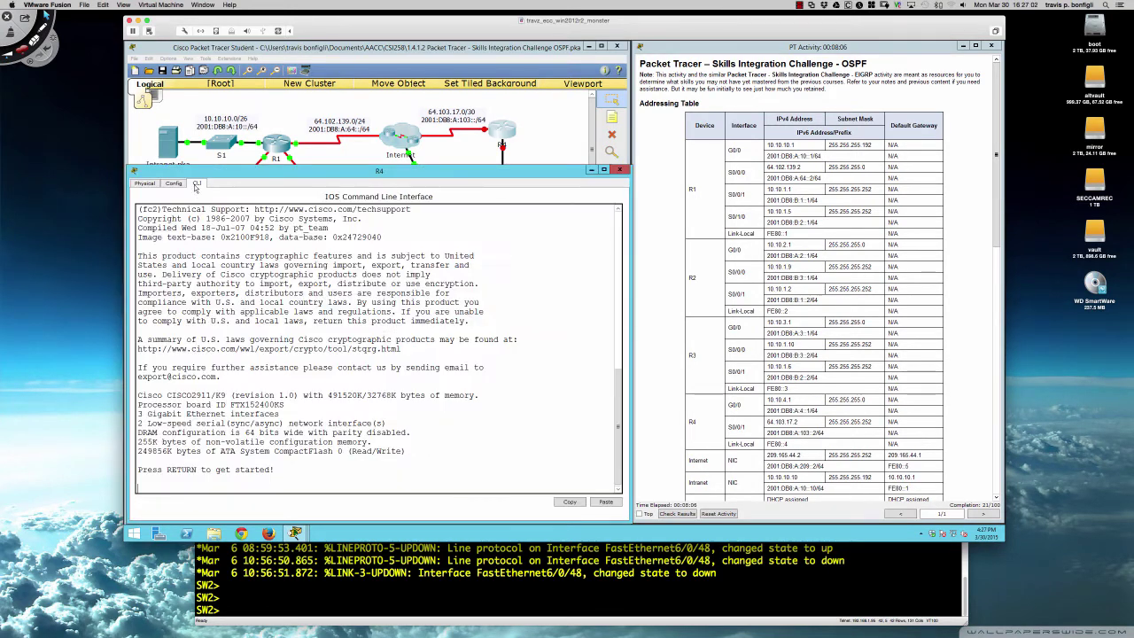
# - Enter global configuration mode and set the router hostname to R4
pyautogui.press('Return')
pyautogui.press('Return')
pyautogui.press('Return')
pyautogui.press('Return')
pyautogui.press('Return')
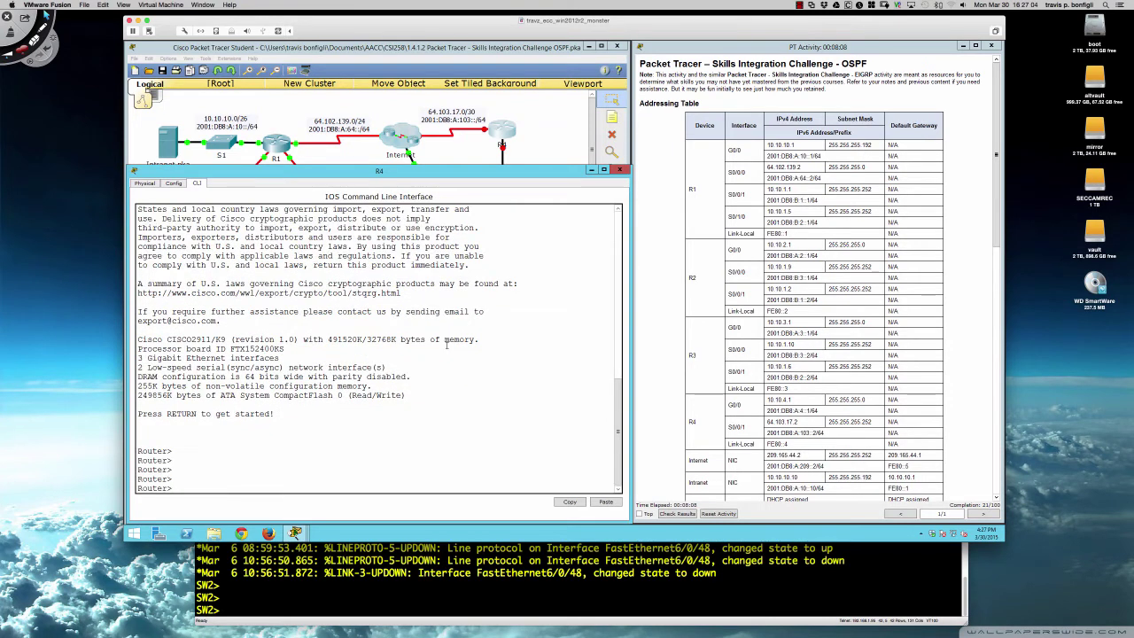
pyautogui.write('en')
pyautogui.press('Return')
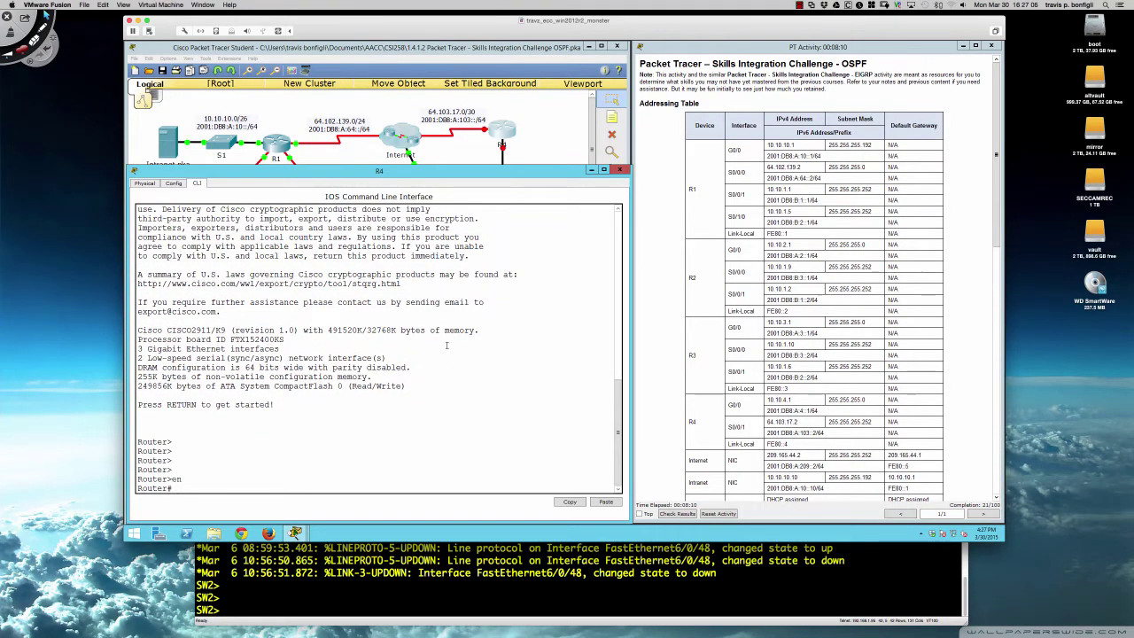
pyautogui.write('conf t')
pyautogui.press('Return')
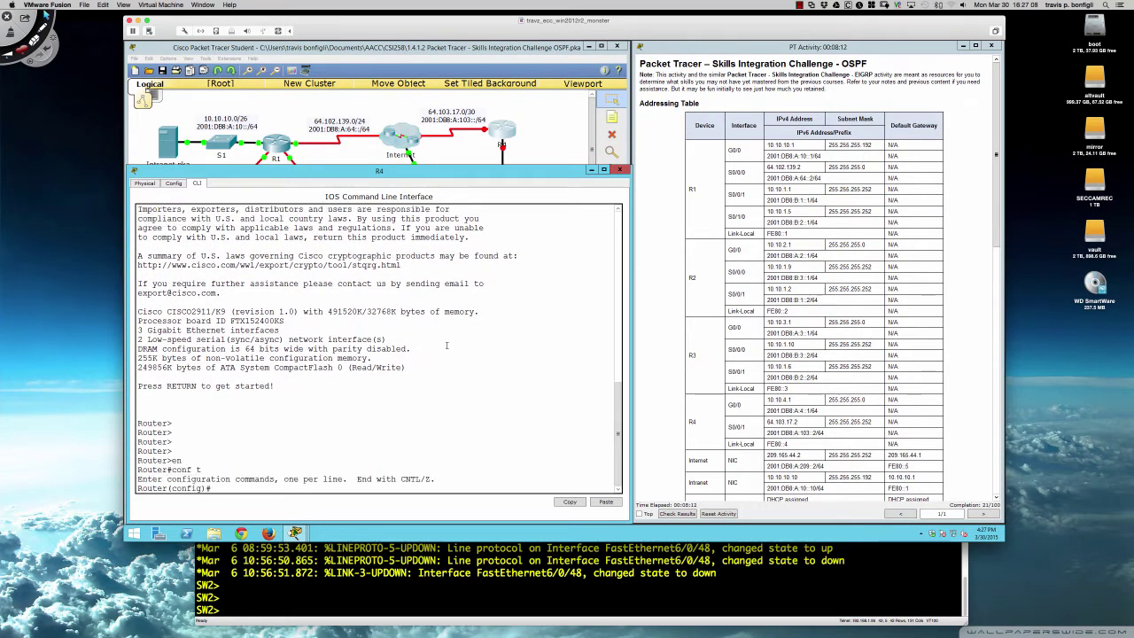
pyautogui.write('host')
pyautogui.press('Tab')
pyautogui.write('R')
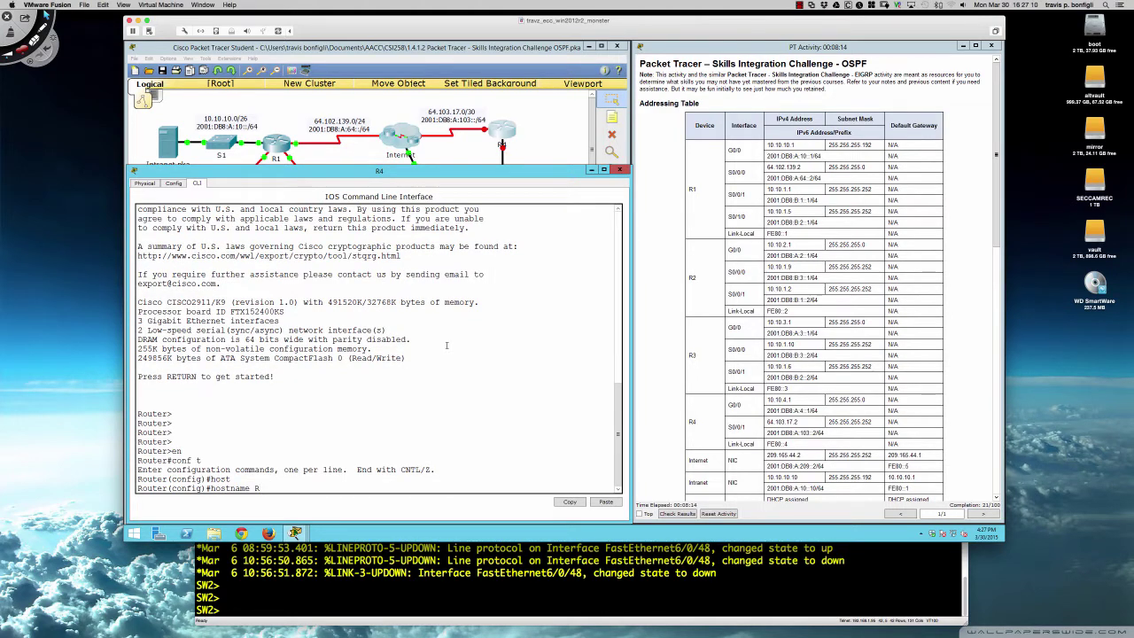
pyautogui.write('4')
pyautogui.press('Return')
pyautogui.press('Return')
pyautogui.press('Return')
pyautogui.press('Return')
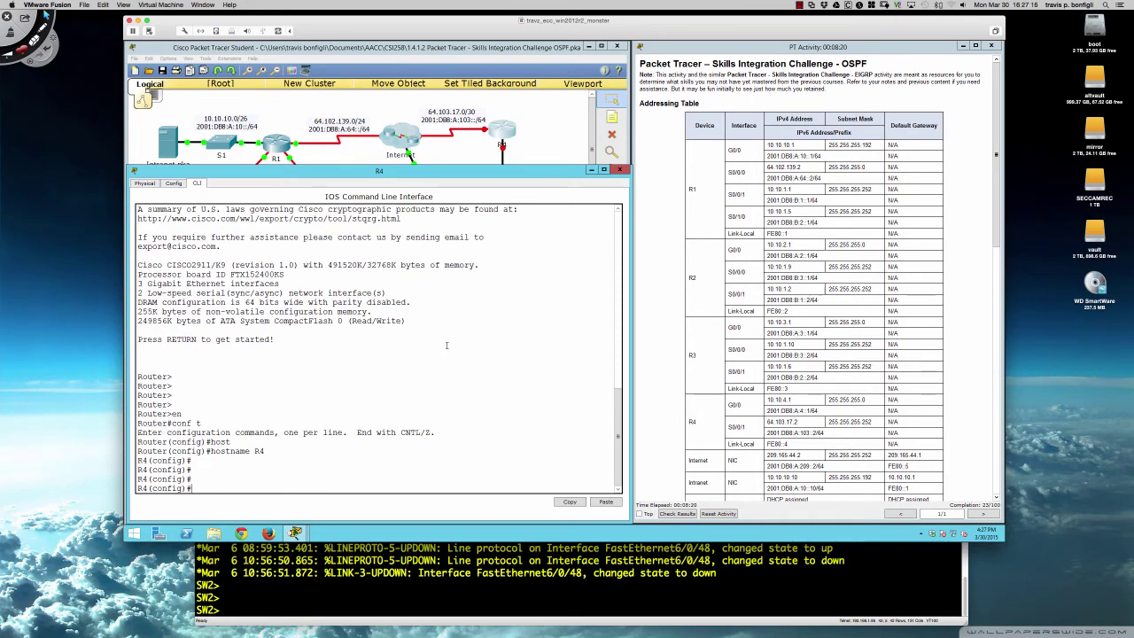
# - Enable IPv6 unicast routing with ipv6 unicast-routing
pyautogui.write('int g')
pyautogui.press('BackSpace')
pyautogui.press('BackSpace')
pyautogui.write('pv6 uni')
pyautogui.press('Tab')
pyautogui.press('Return')
pyautogui.press('Return')
pyautogui.press('Return')
pyautogui.press('Return')
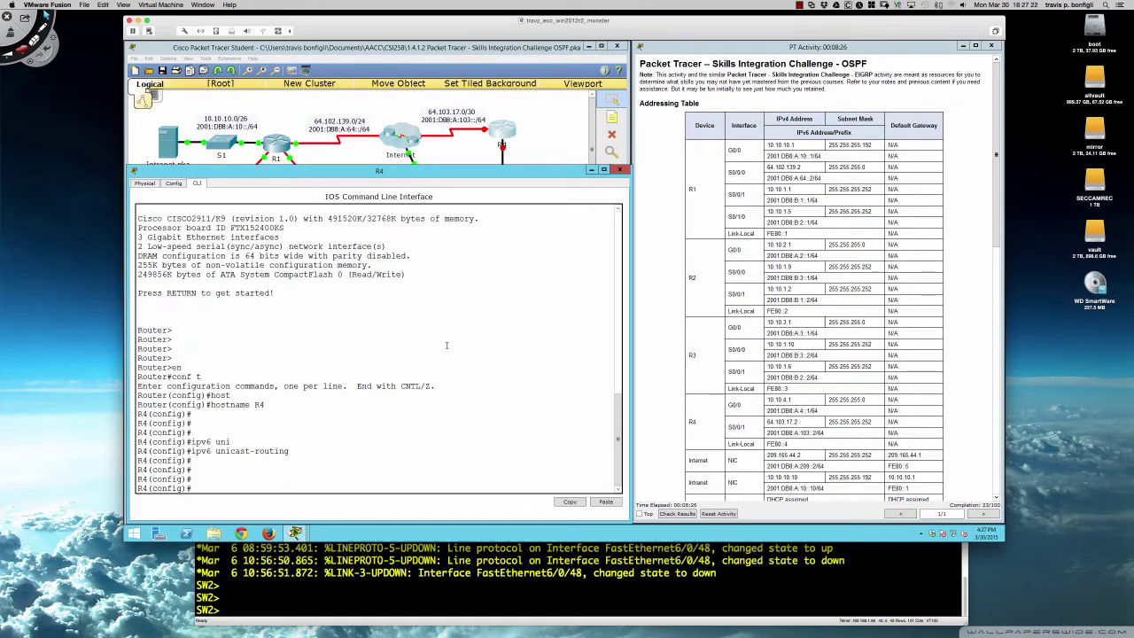
pyautogui.write('int gi0/0')
pyautogui.press('Return')
pyautogui.press('Return')
pyautogui.press('Return')
pyautogui.press('Return')
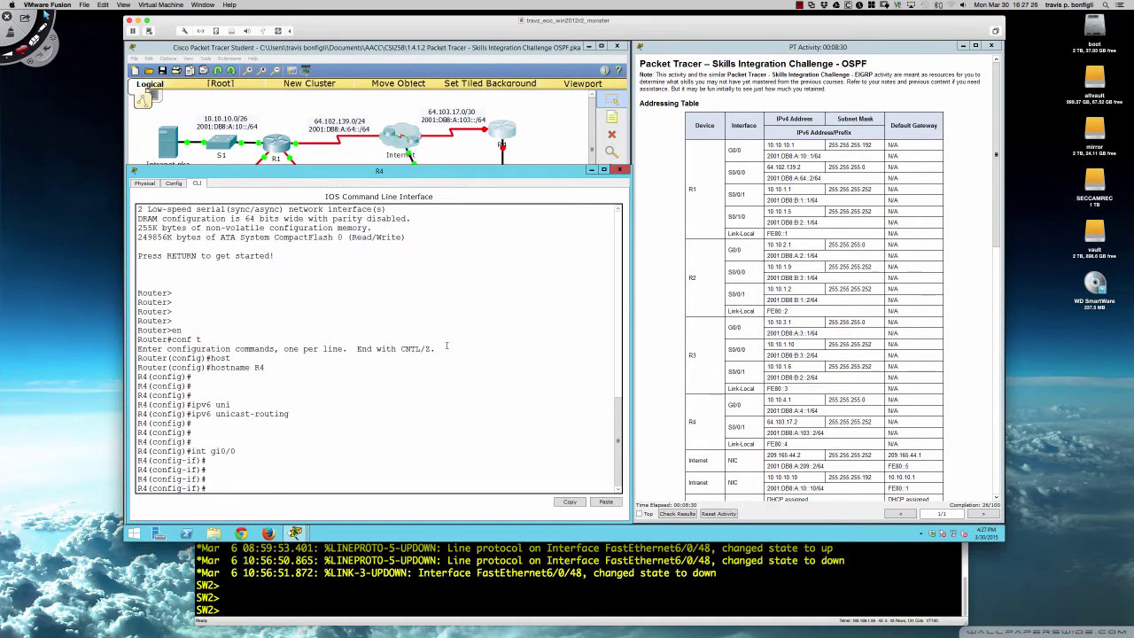
# - Assign G0/0 the address 10.10.4.1 255.255.255.0 and link-local address fe80::4
pyautogui.write('ip add 10.10.')
pyautogui.write('4.1 255.2555.255.0')
pyautogui.press('Return')
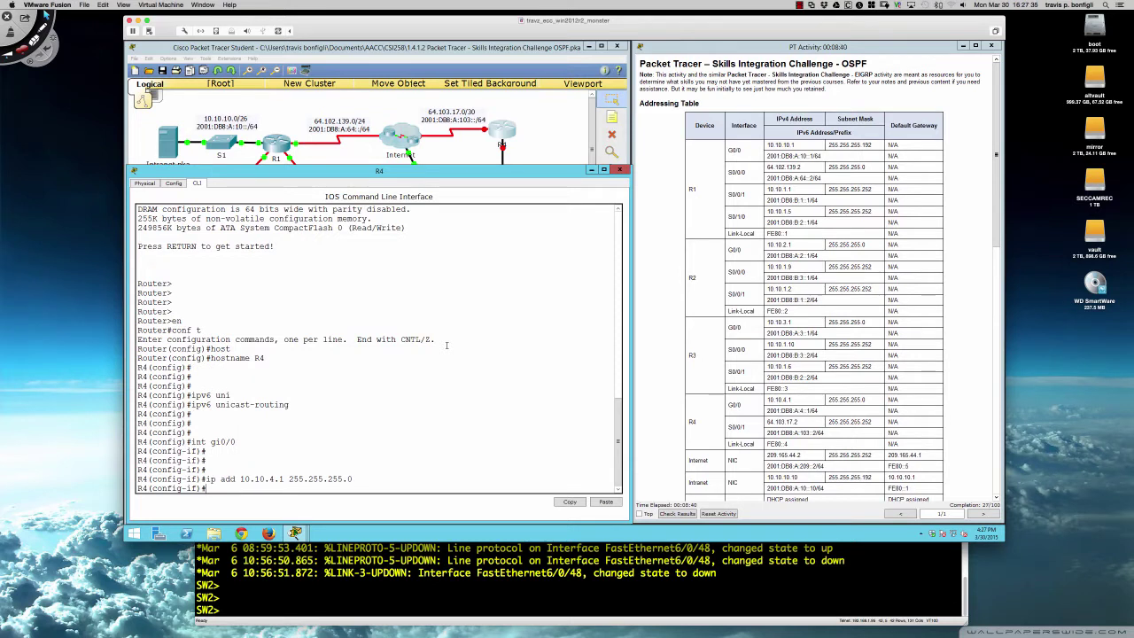
pyautogui.write('ipv6 add')
pyautogui.write('fe80::4 li')
pyautogui.press('Return')
# - Add 2001:db8:a:4::1/64 to G0/0 and bring the interface up
pyautogui.write('ipv')
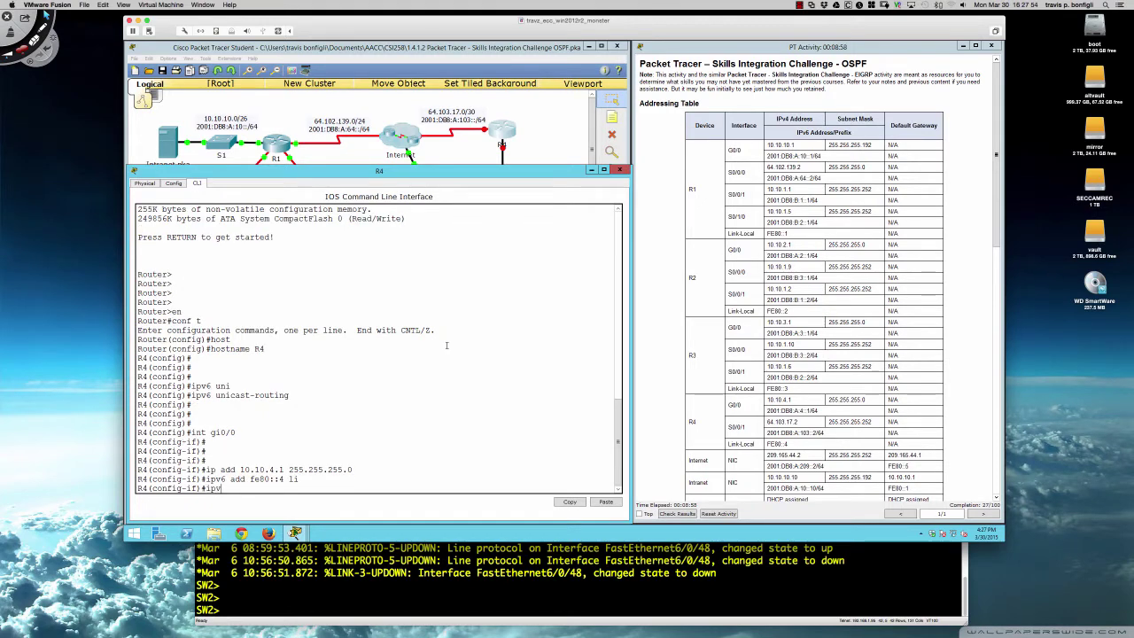
pyautogui.write('6 add 2001:db8:a:4::1/64')
pyautogui.press('Return')
pyautogui.press('Return')
pyautogui.press('Return')
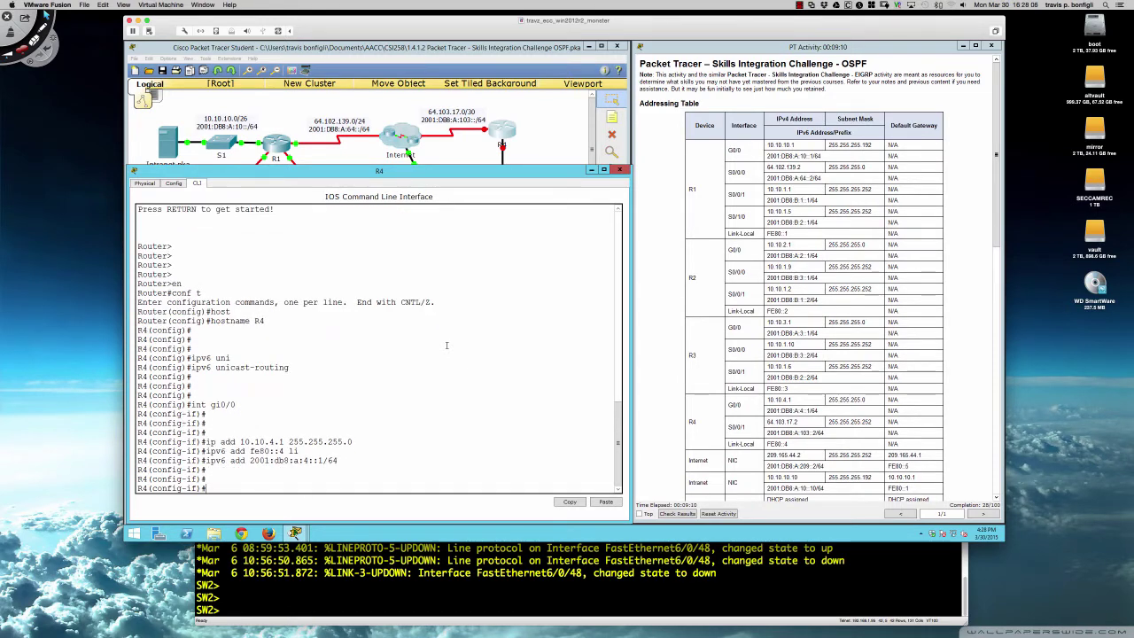
pyautogui.write('no shut')
pyautogui.press('Return')
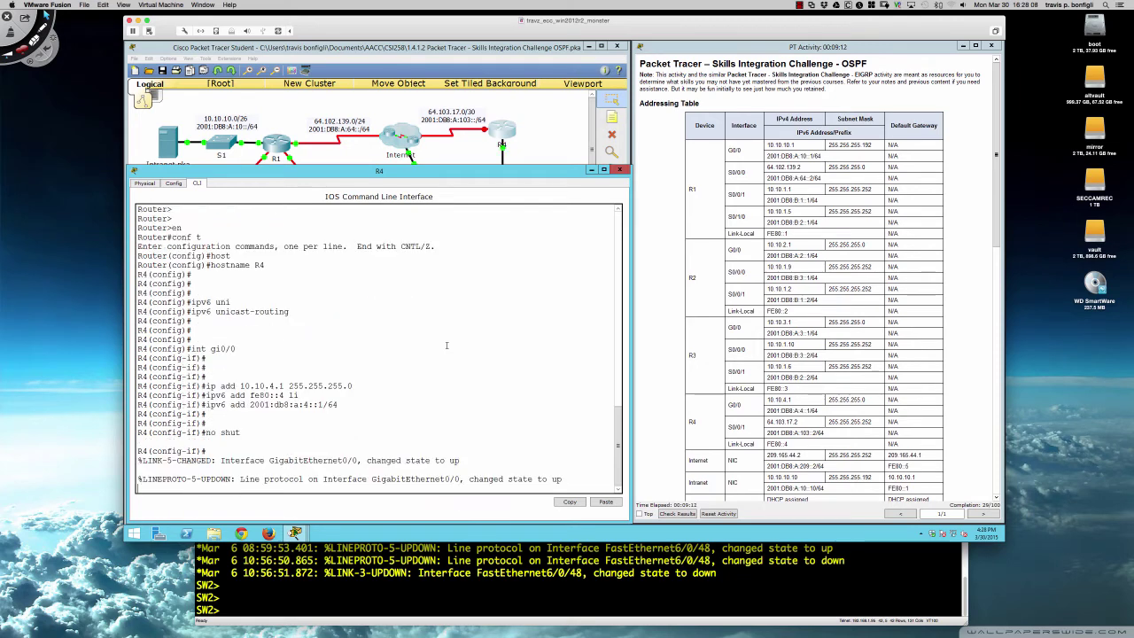
pyautogui.press('Return')
pyautogui.press('Return')
pyautogui.press('Return')
pyautogui.press('Return')
pyautogui.write('int ')
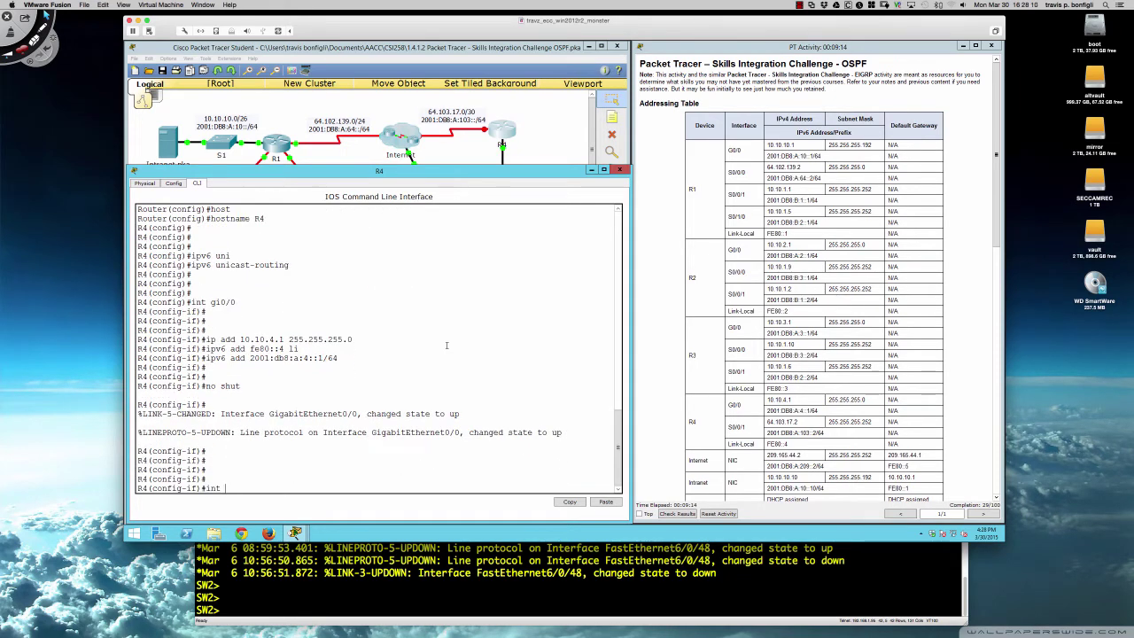
pyautogui.write('s0/0/1')
# - Bring up S0/0/1 and assign it 64.103.17.2 255.255.255.252
pyautogui.press('Return')
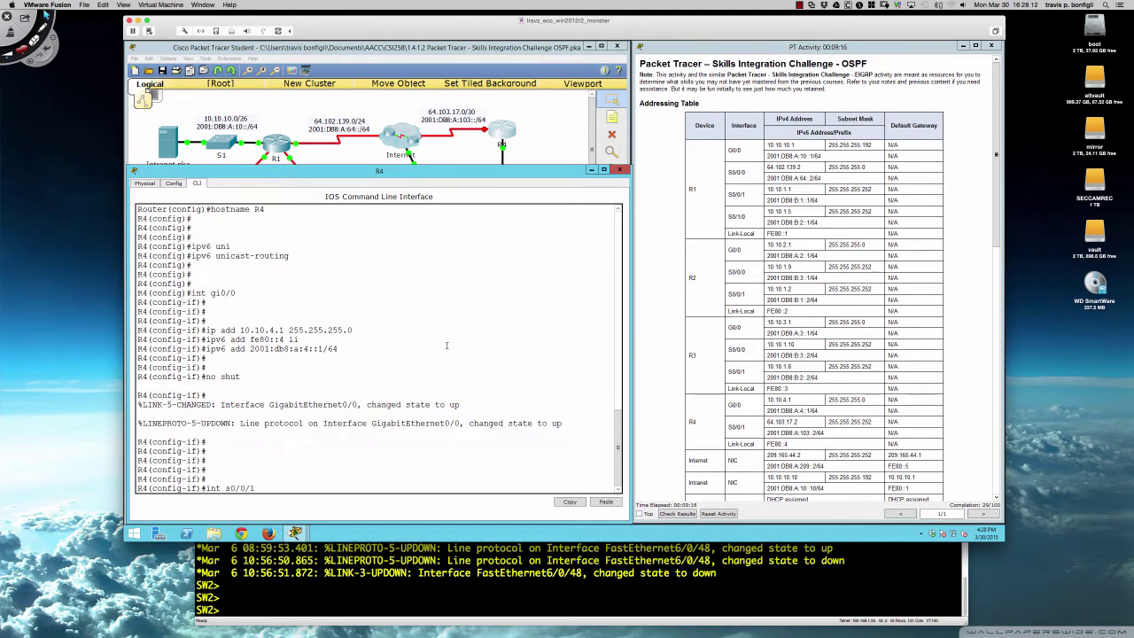
pyautogui.press('Return')
pyautogui.press('Return')
pyautogui.write('no shut')
pyautogui.press('Return')
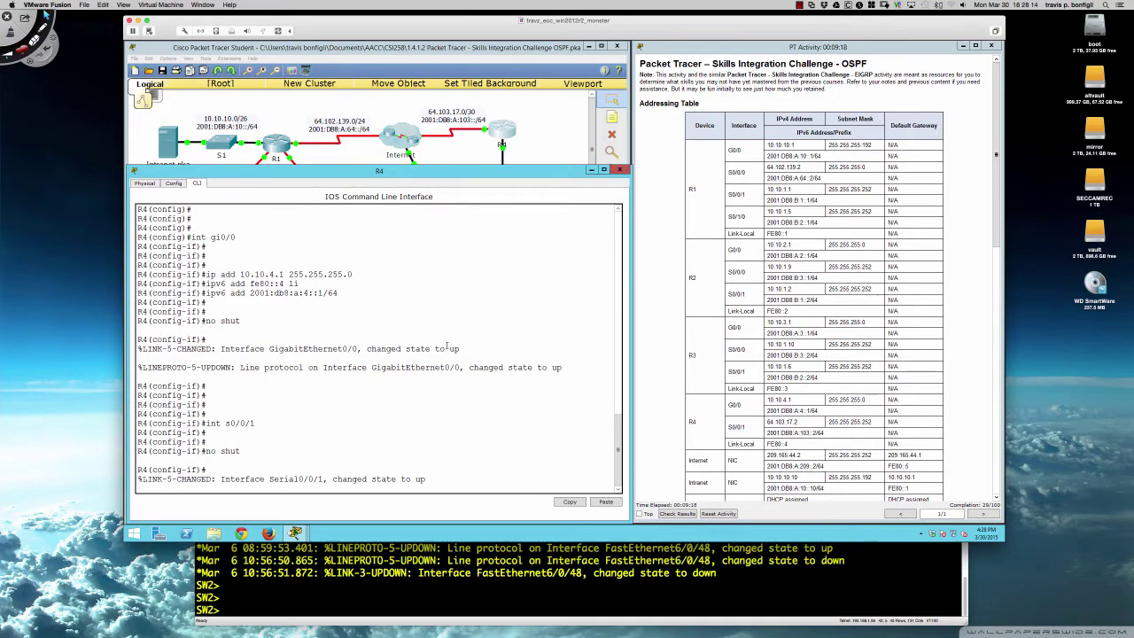
pyautogui.press('Return')
pyautogui.press('Return')
pyautogui.press('Return')
pyautogui.press('Return')
pyautogui.write('ip add ')
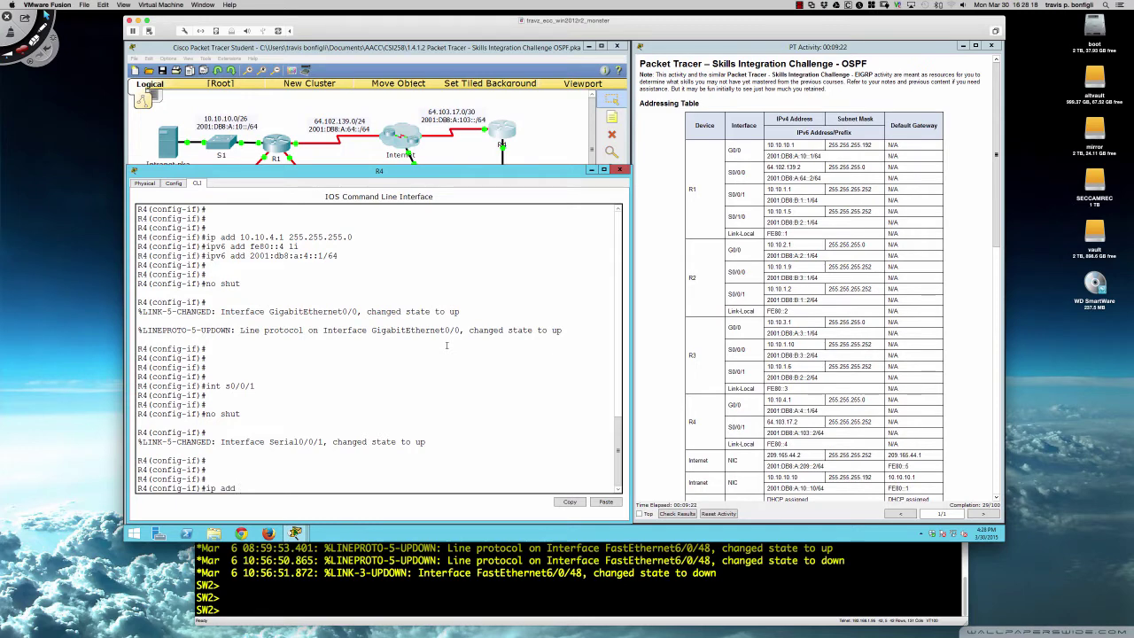
pyautogui.write('64.103.17.')
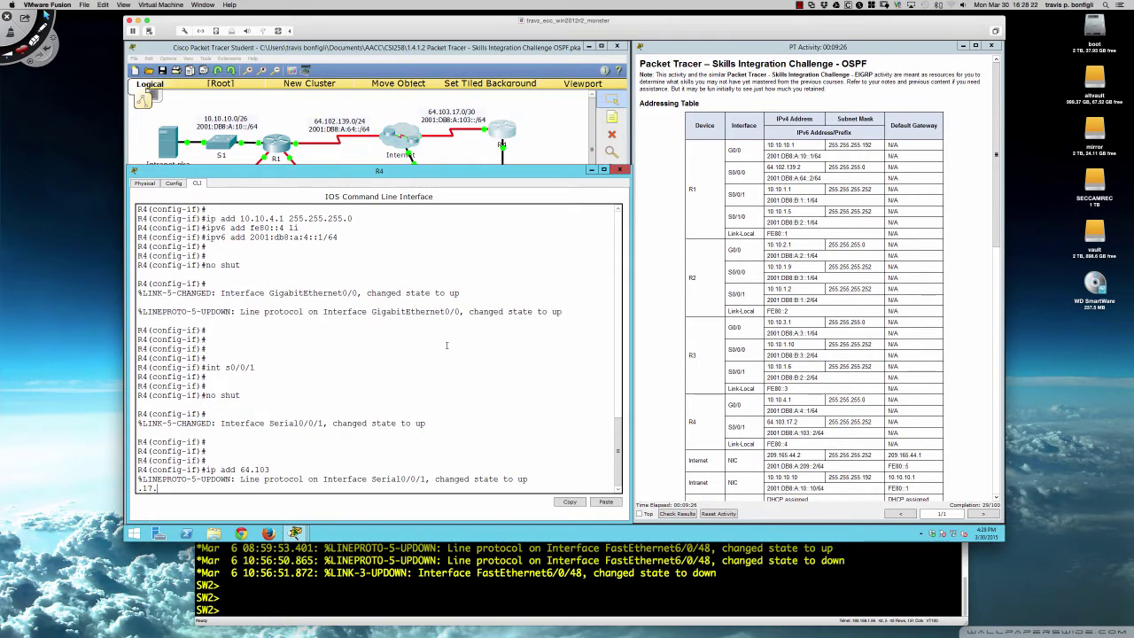
pyautogui.write('2 255.255.255.252')
pyautogui.press('Return')
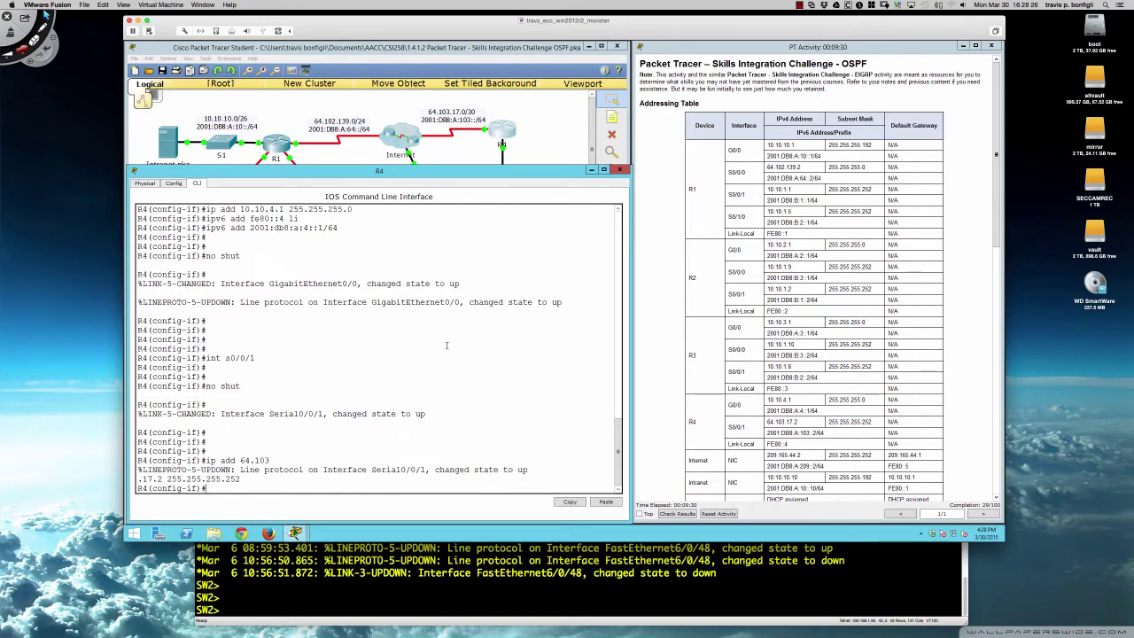
# - Add link-local fe80::4 and global address 2001:db8:a:103::2/64 to S0/0/1
pyautogui.write('ipv6 add fe80::4 li')
pyautogui.press('Return')
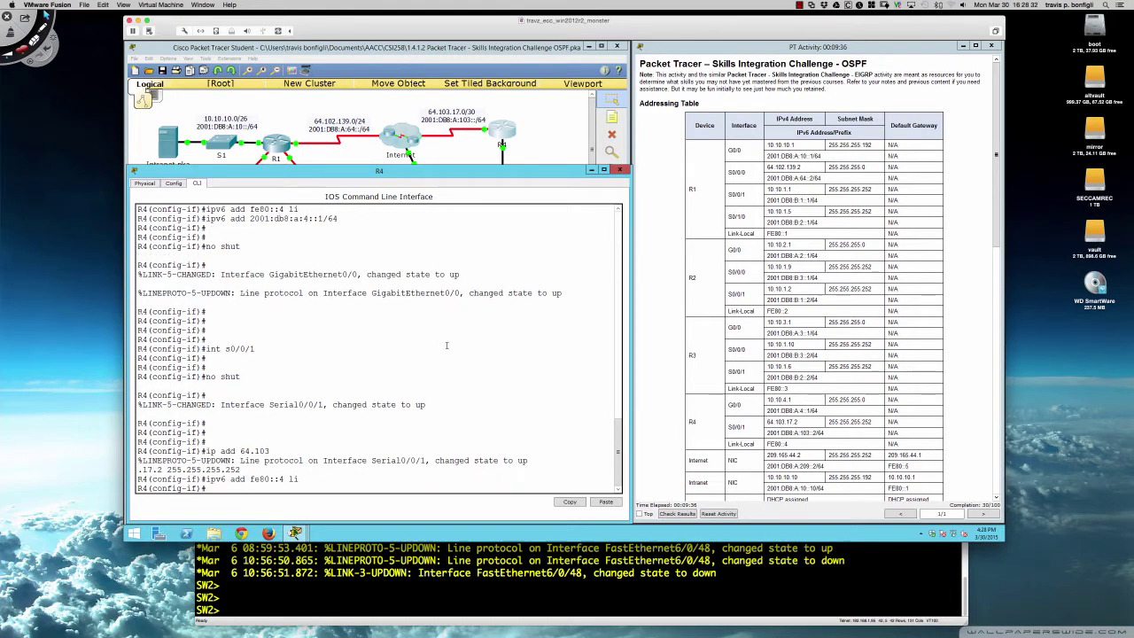
pyautogui.write('ipv6 add 2001:db8:a103::2/64')
pyautogui.press('Return')
pyautogui.press('Return')
pyautogui.press('Return')
pyautogui.press('Return')
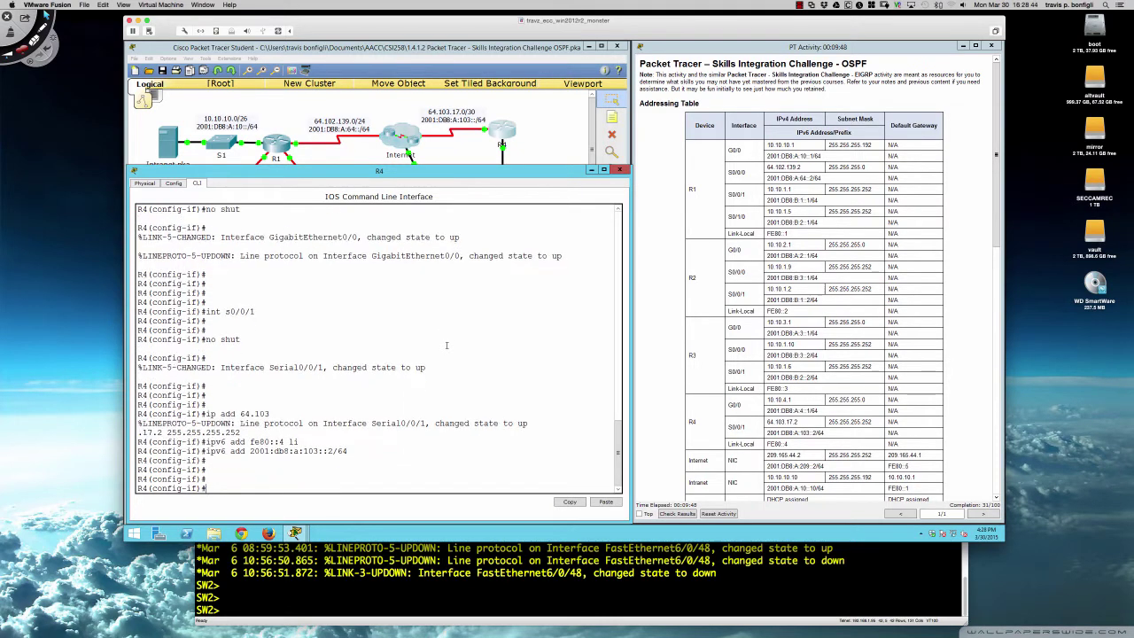
# - Return to global configuration and set an encrypted enable secret password
pyautogui.scroll(-5, 678, 359)
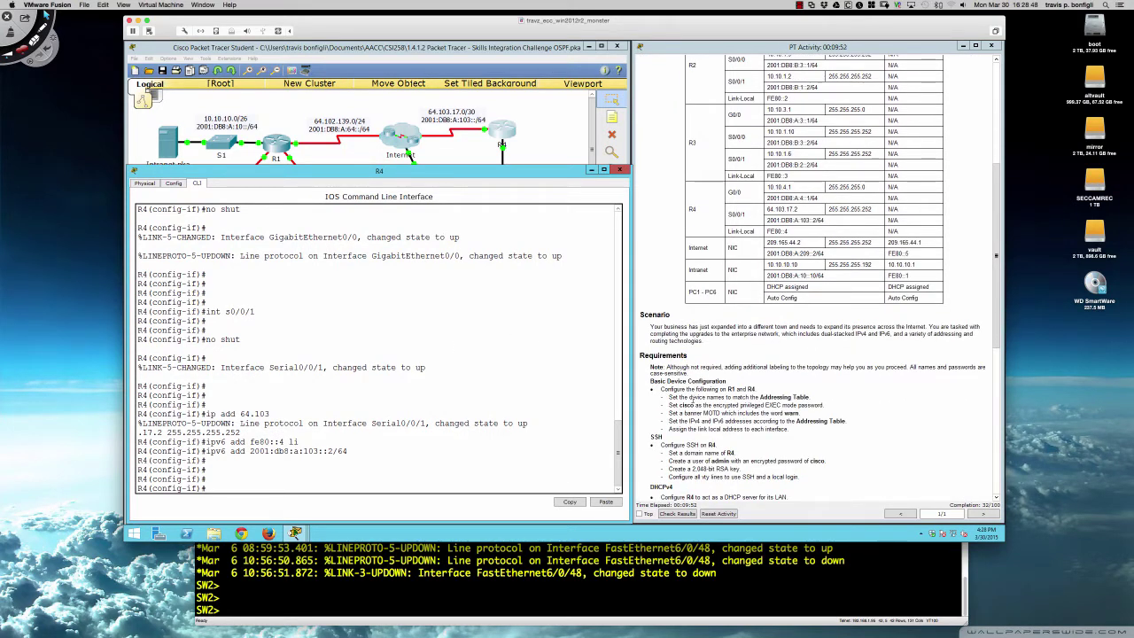
pyautogui.press('Return')
pyautogui.press('Return')
pyautogui.press('Return')
pyautogui.write('exit')
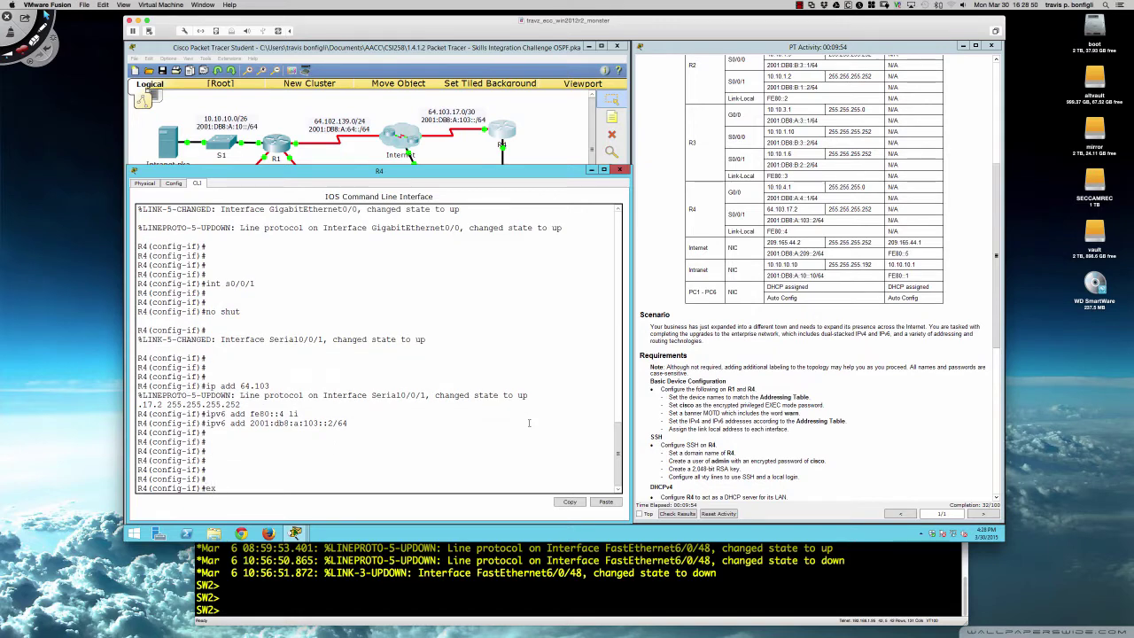
pyautogui.press('Return')
pyautogui.write('ena')
pyautogui.press('Tab')
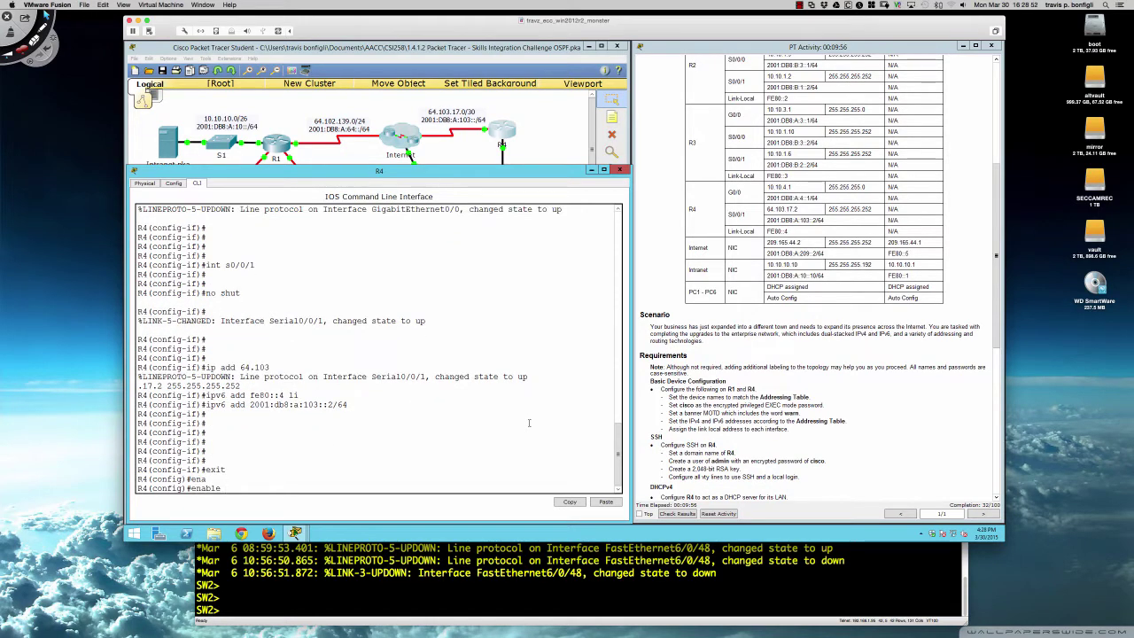
pyautogui.write('sec')
pyautogui.press('Tab')
pyautogui.write('cisco')
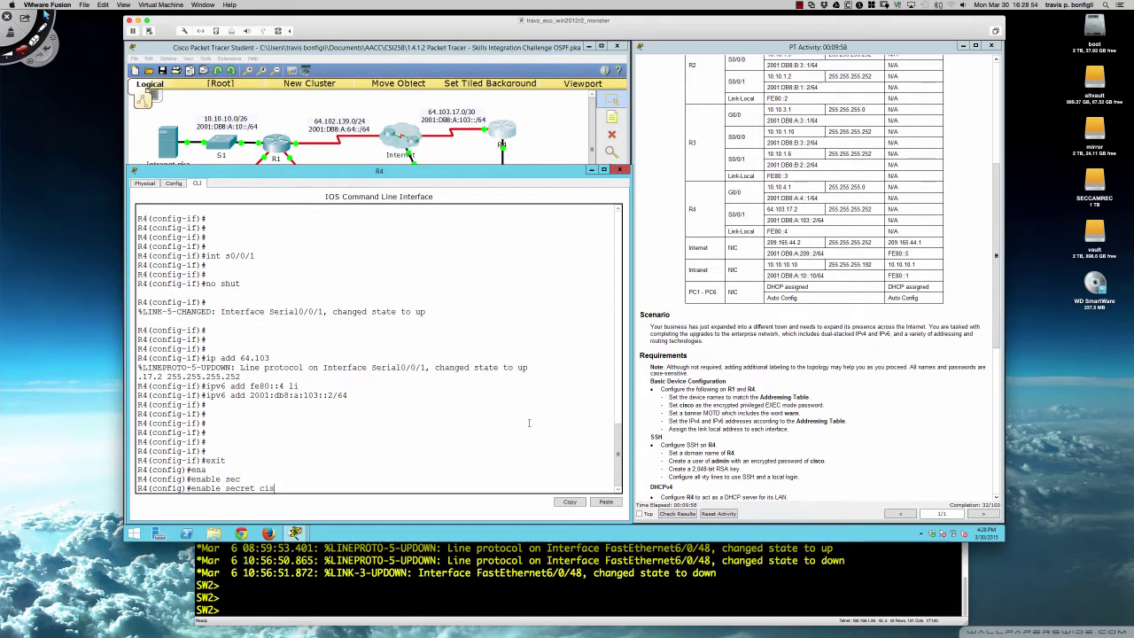
pyautogui.press('Return')
pyautogui.press('Return')
pyautogui.press('Return')
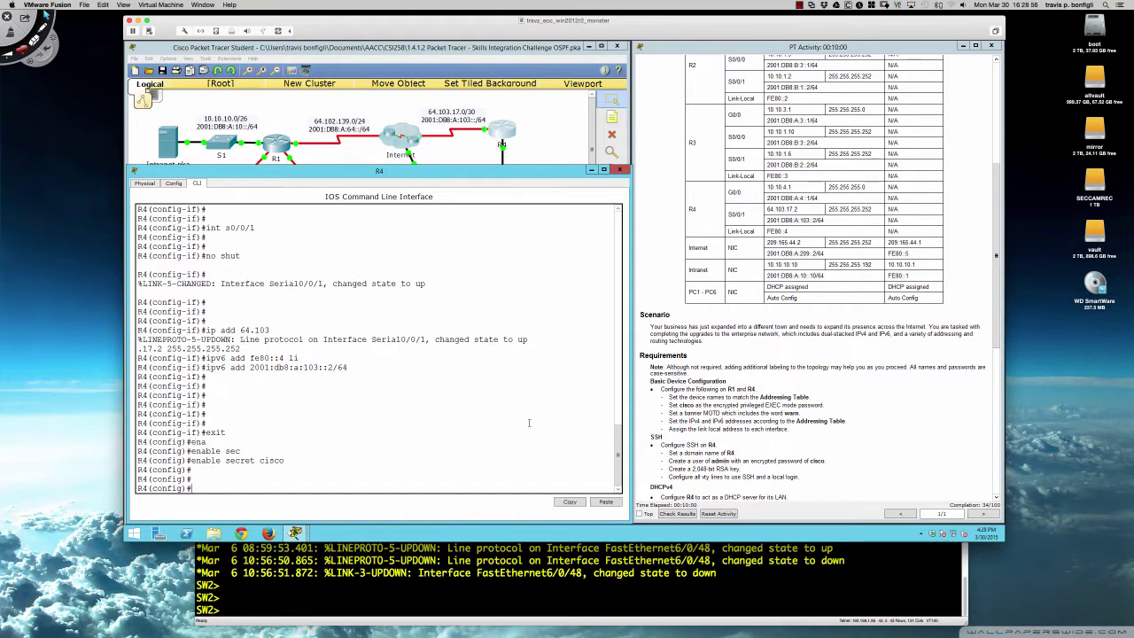
# - Set the MOTD banner 'warn warn this is your warning!!!!' using $ as the delimiter
pyautogui.write('banner')
pyautogui.press('Tab')
pyautogui.write('motd ')
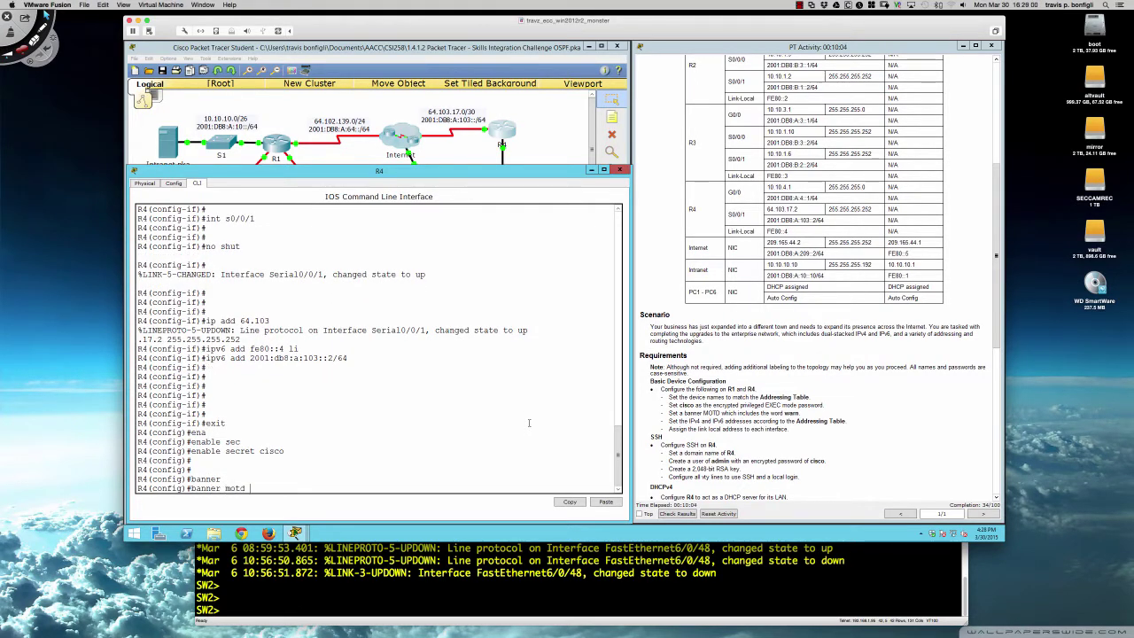
pyautogui.write('$')
pyautogui.press('Return')
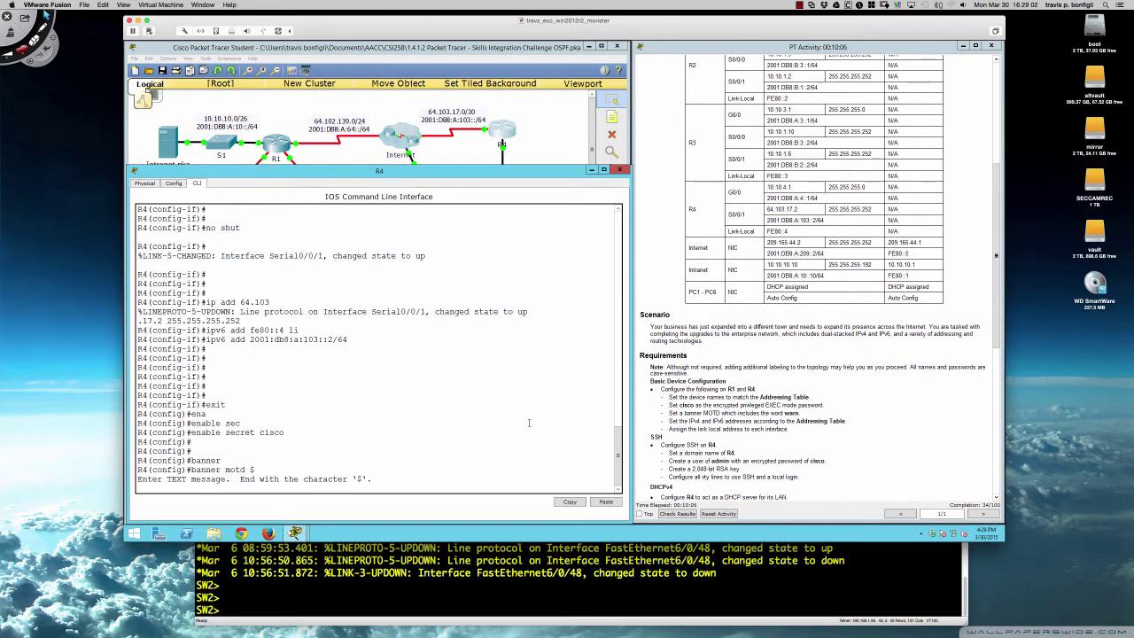
pyautogui.write('warn warn this is your warning!!!!')
pyautogui.press('Return')
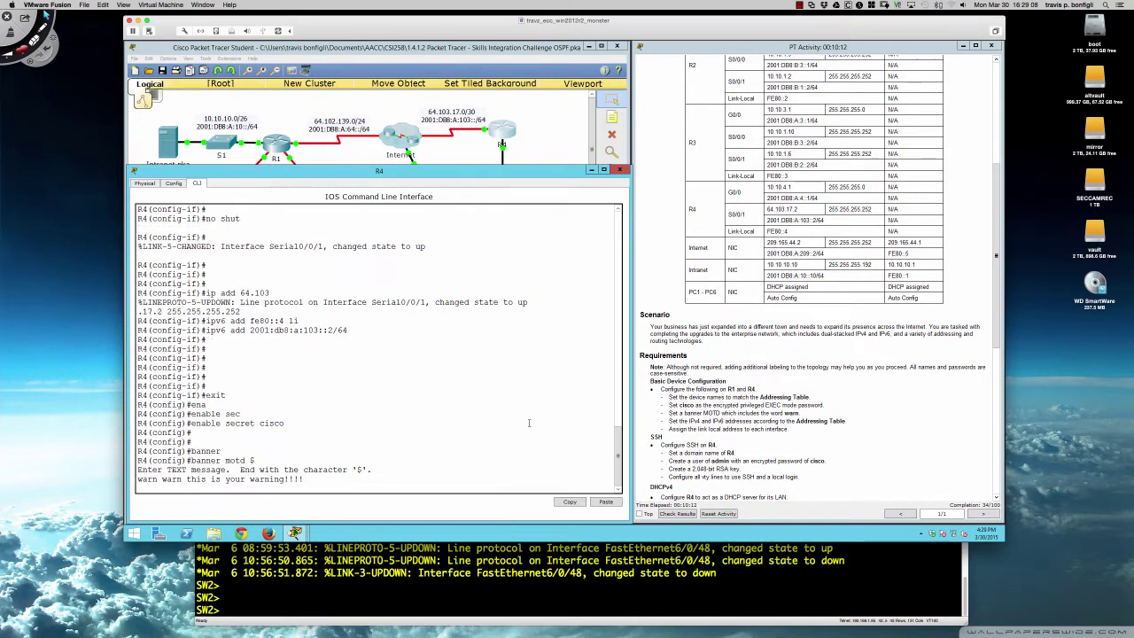
pyautogui.write('$')
pyautogui.press('Return')
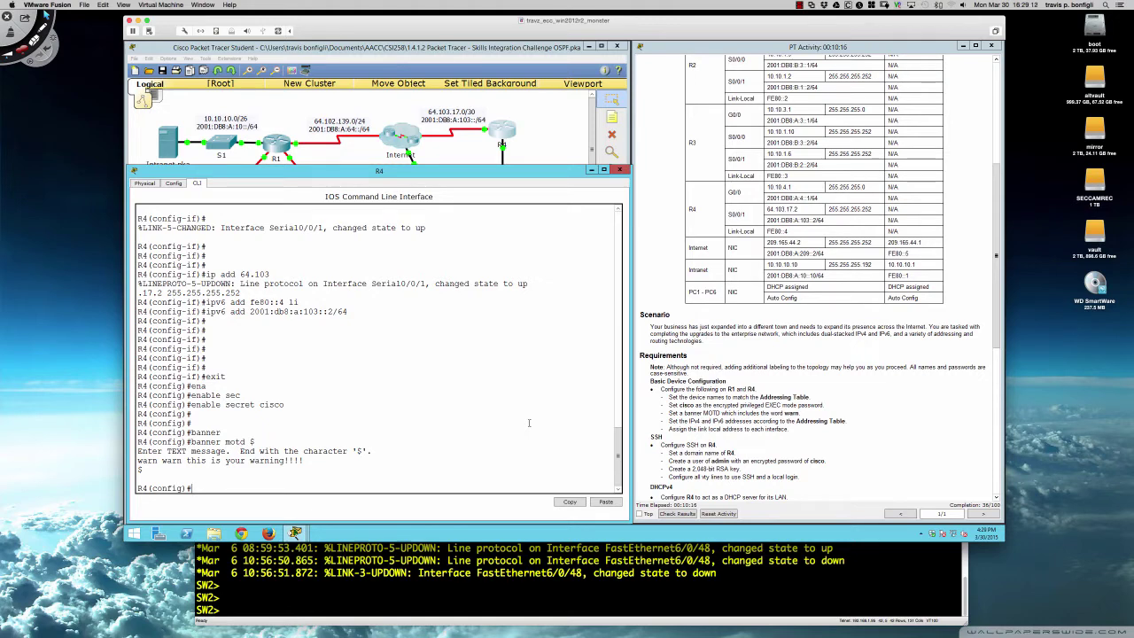
pyautogui.press('Return')
pyautogui.press('Return')
pyautogui.press('Return')
pyautogui.press('Return')
pyautogui.press('Return')
pyautogui.press('Return')
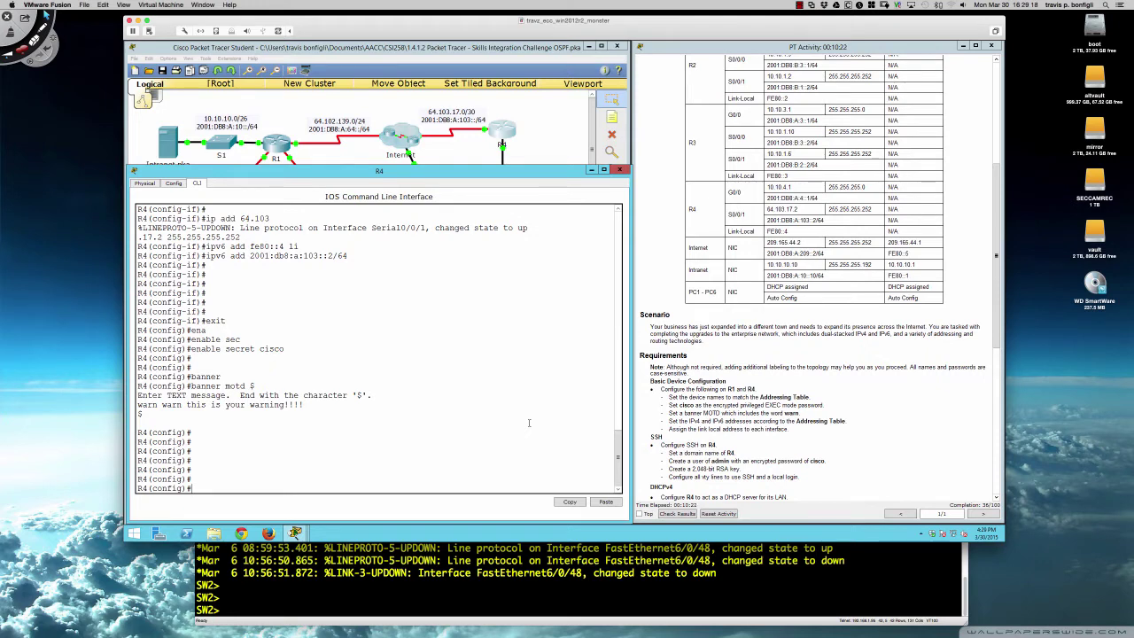
pyautogui.write('crypto key generate ras')
# - Set the router's IP domain name to R4
pyautogui.press('Return')
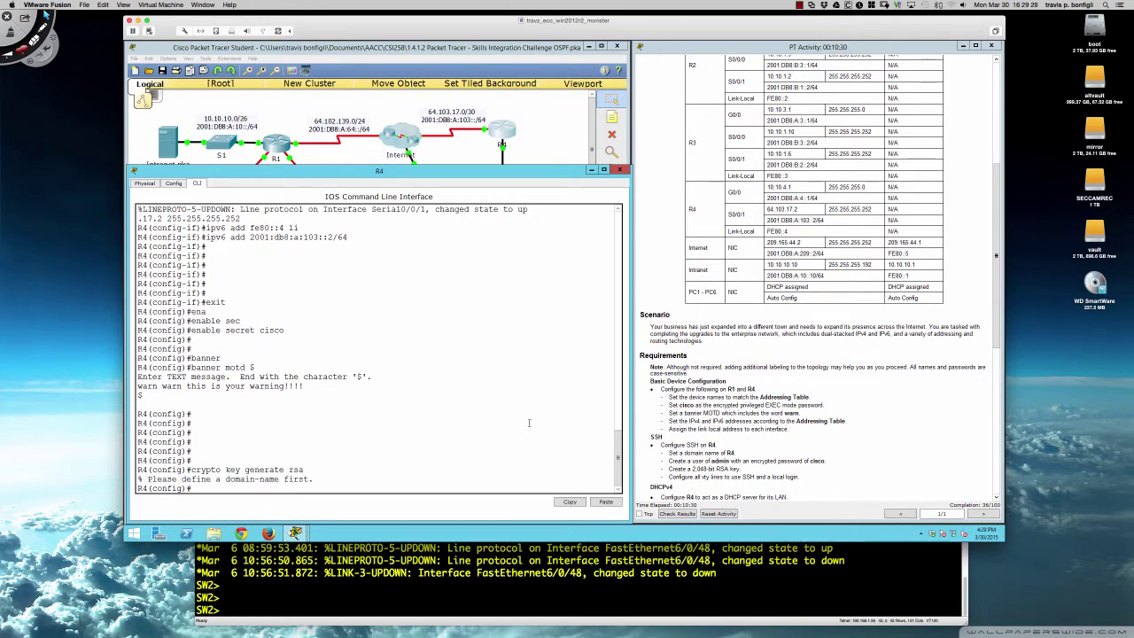
pyautogui.press('Return')
pyautogui.press('Return')
pyautogui.press('Return')
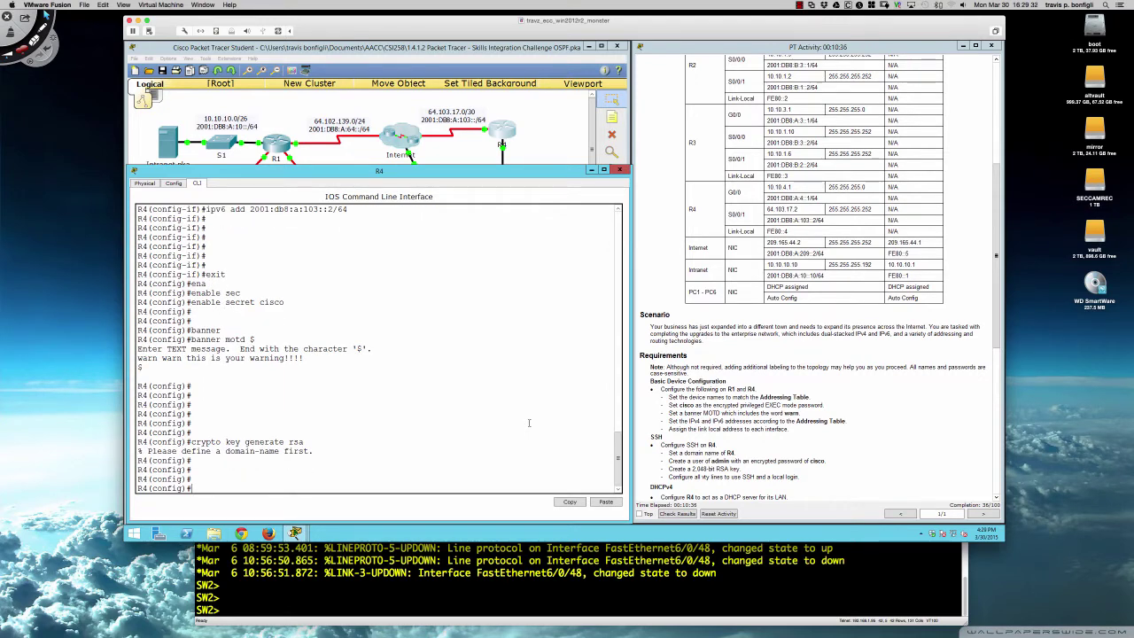
pyautogui.write('ip domain')
pyautogui.press('Tab')
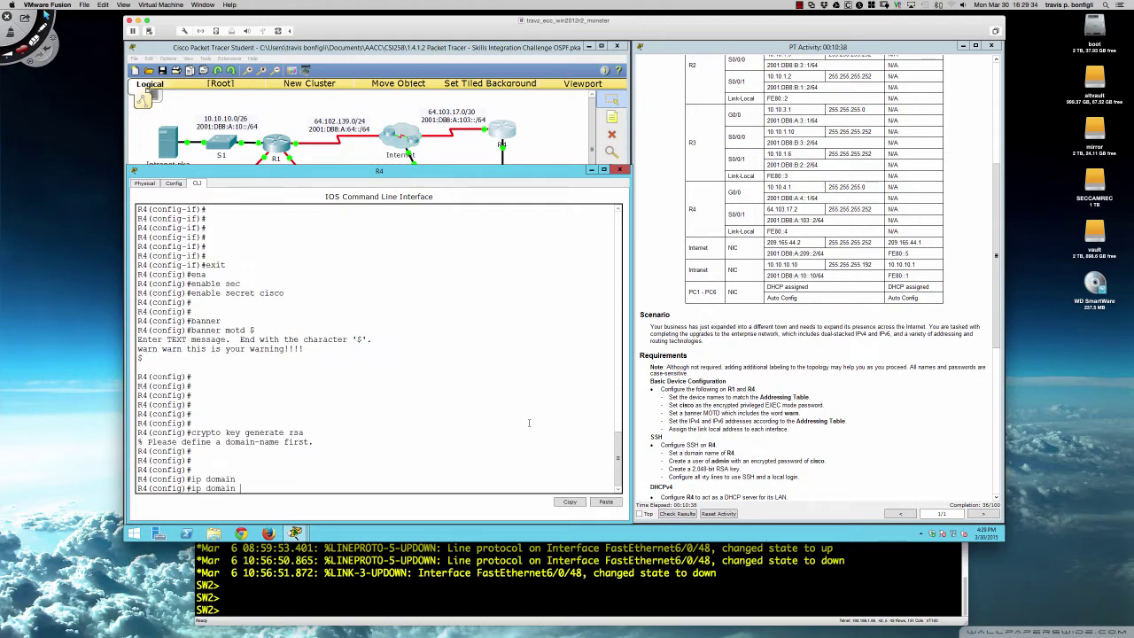
pyautogui.write('n')
pyautogui.press('Tab')
pyautogui.write('R')
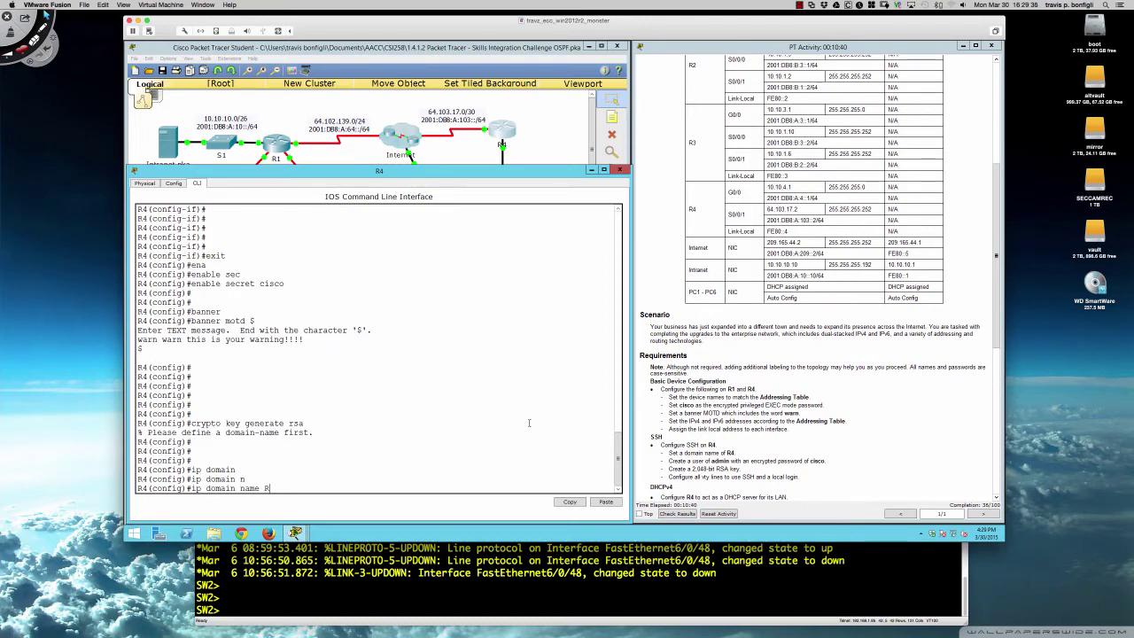
pyautogui.write('4')
pyautogui.press('Return')
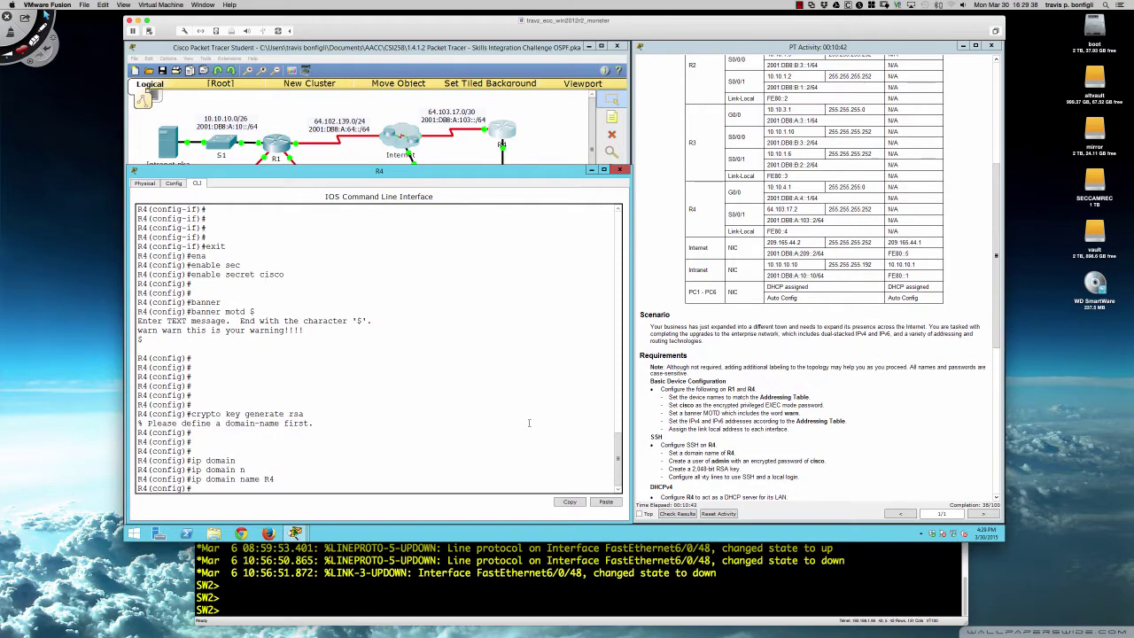
# - Regenerate the RSA keys with a 2048-bit modulus, replacing the existing pair
pyautogui.press('Return')
pyautogui.press('Return')
pyautogui.write('crypto key generate rsa')
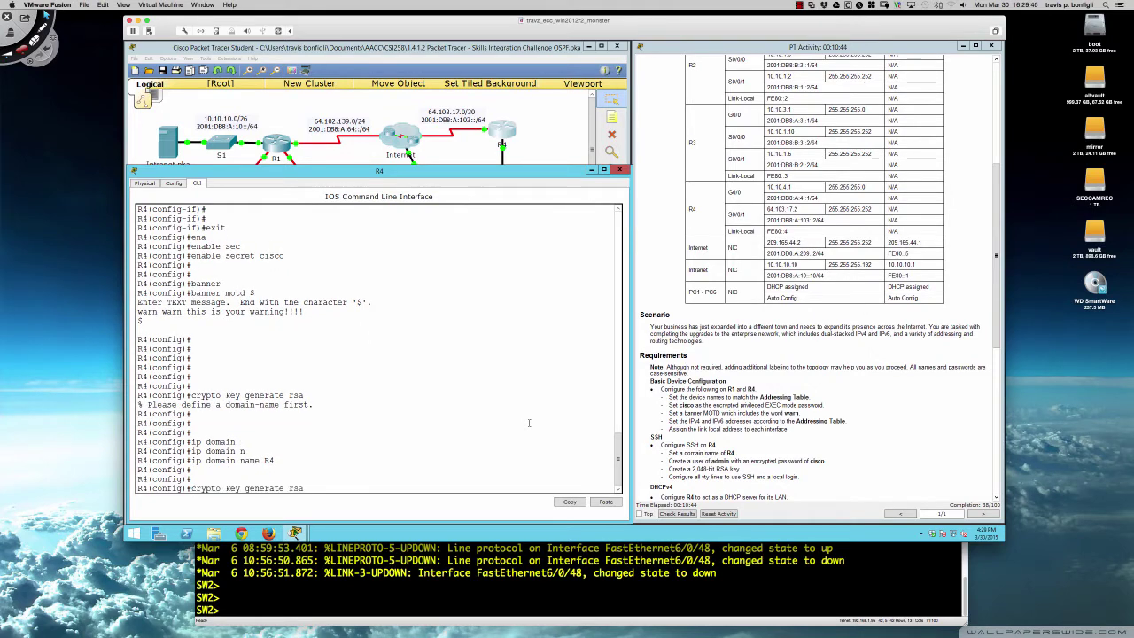
pyautogui.press('Return')
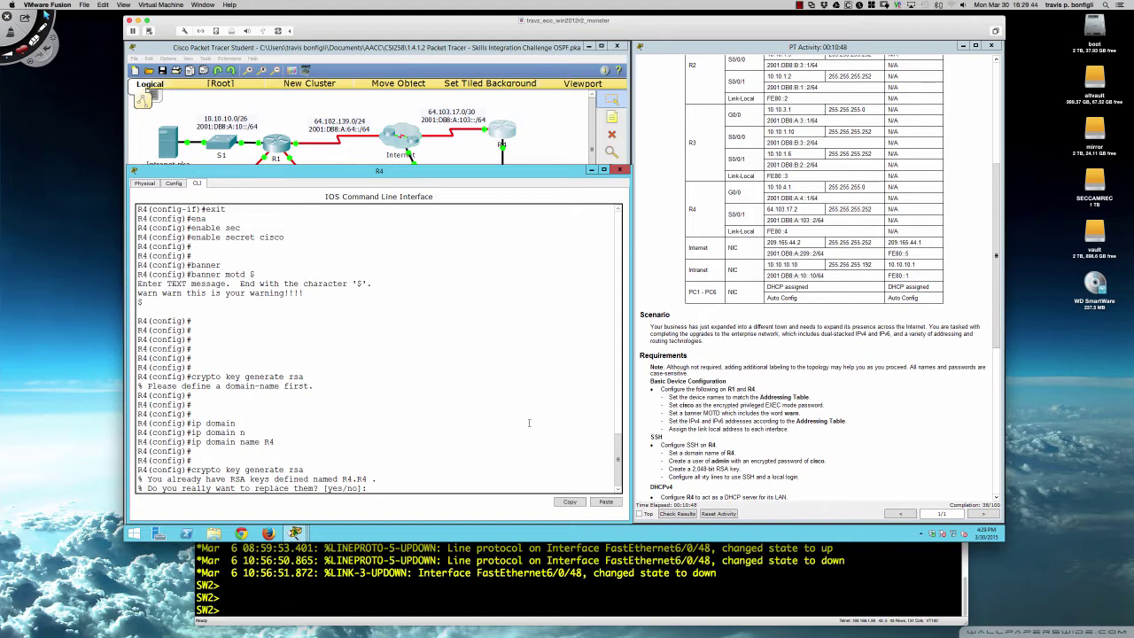
pyautogui.write('yes')
pyautogui.press('Return')
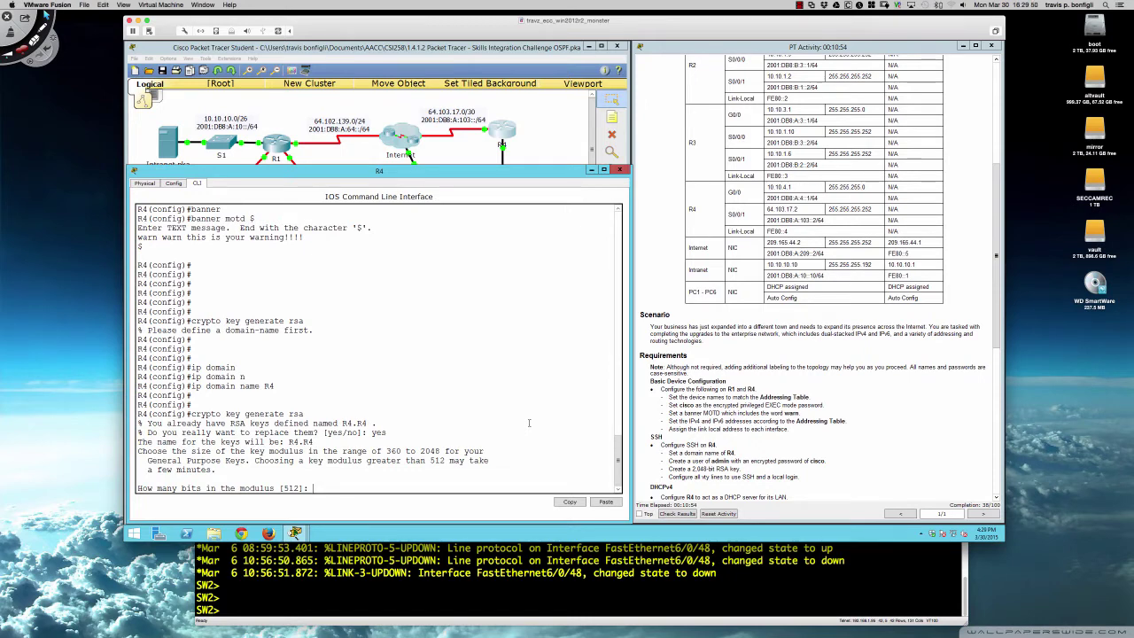
pyautogui.write('2048')
pyautogui.press('Return')
pyautogui.press('Return')
pyautogui.press('Return')
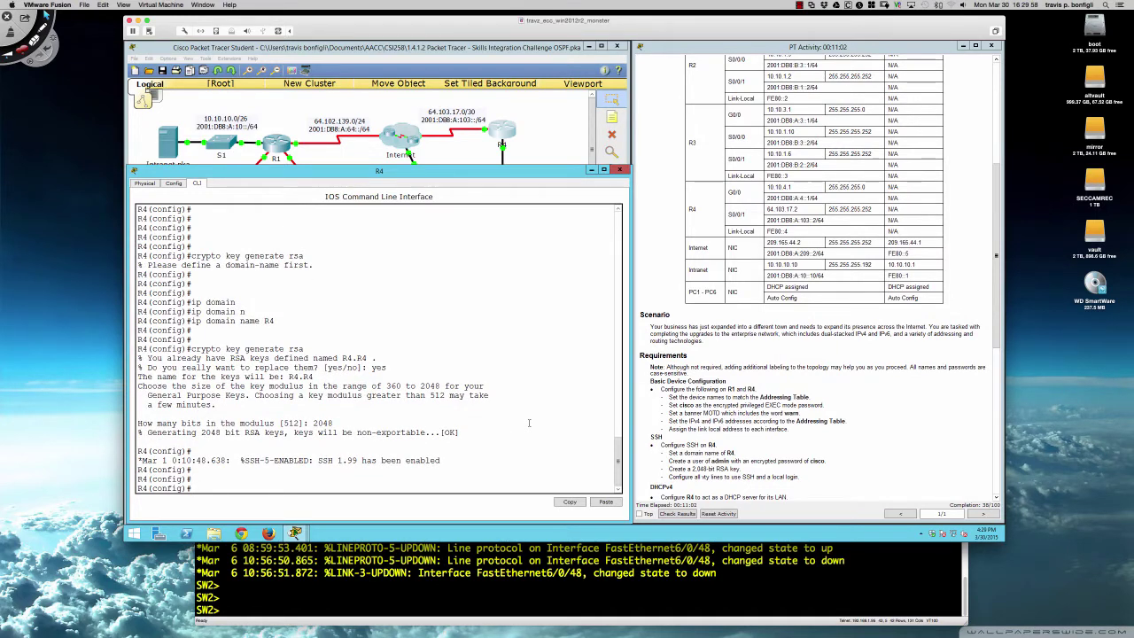
pyautogui.press('Return')
pyautogui.press('Return')
pyautogui.press('Return')
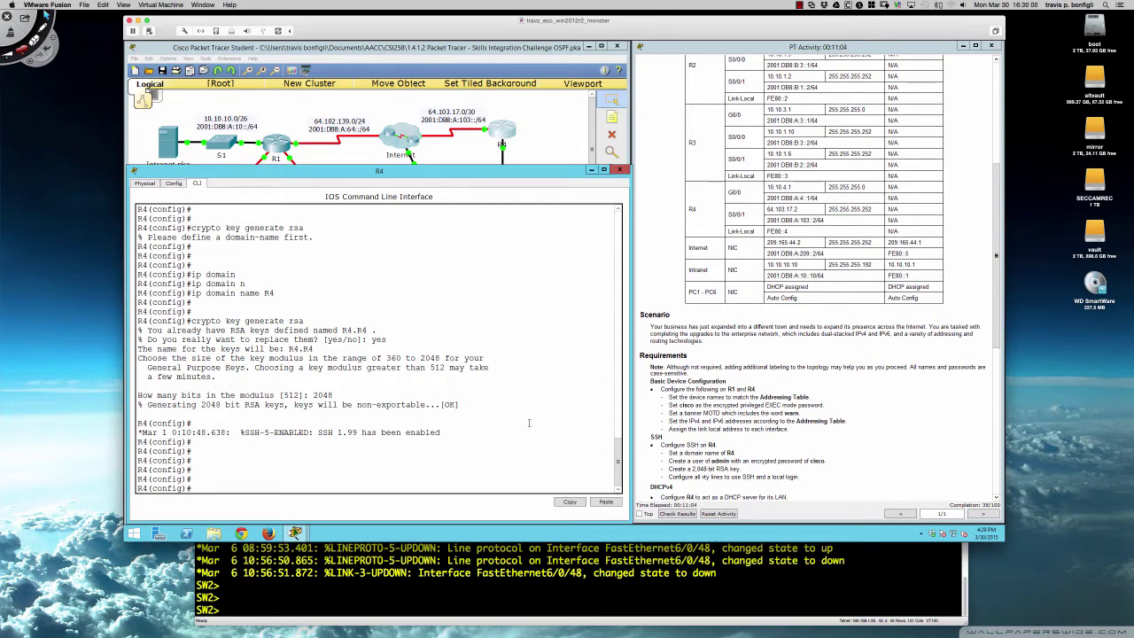
# - Create the local user admin with an encrypted secret password
pyautogui.write('username admin ')
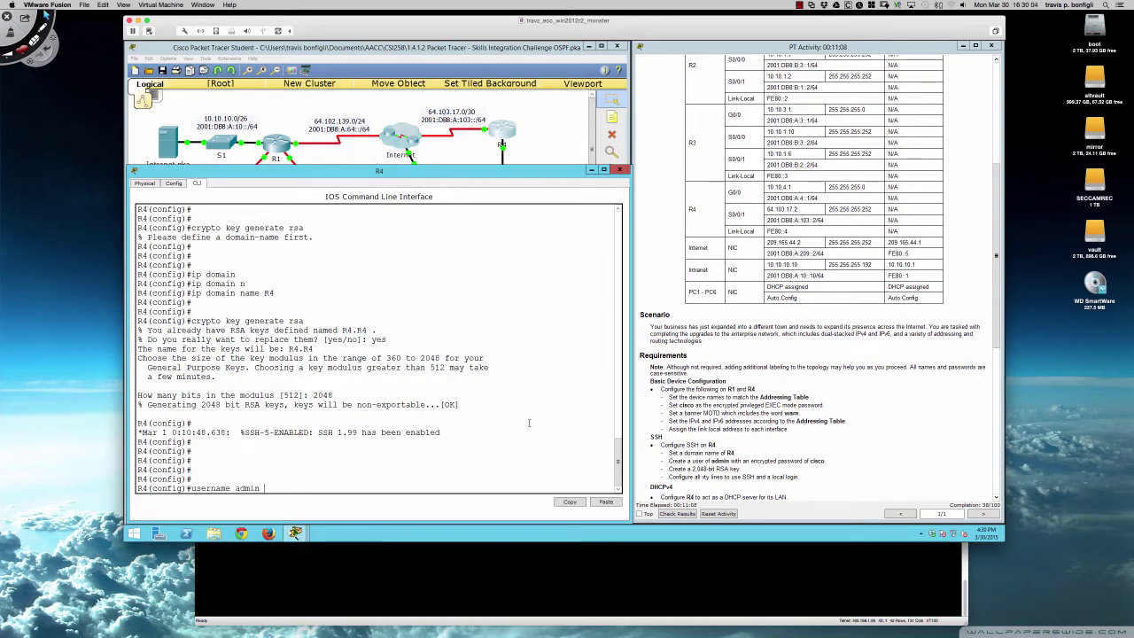
pyautogui.write('secre')
pyautogui.press('Tab')
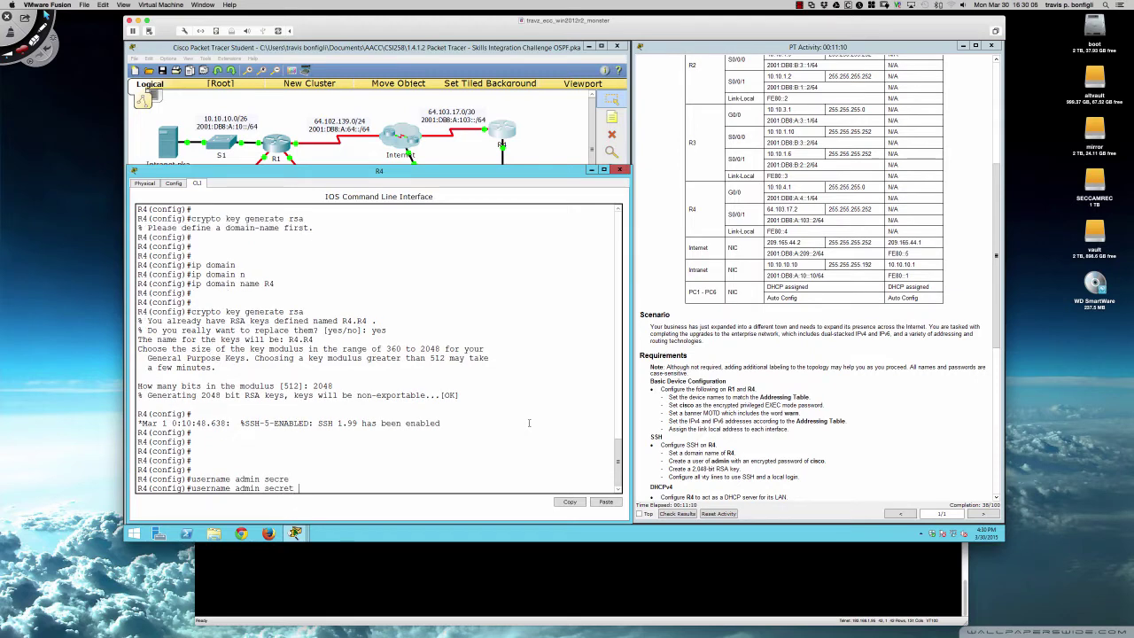
pyautogui.write('cisco')
pyautogui.press('Return')
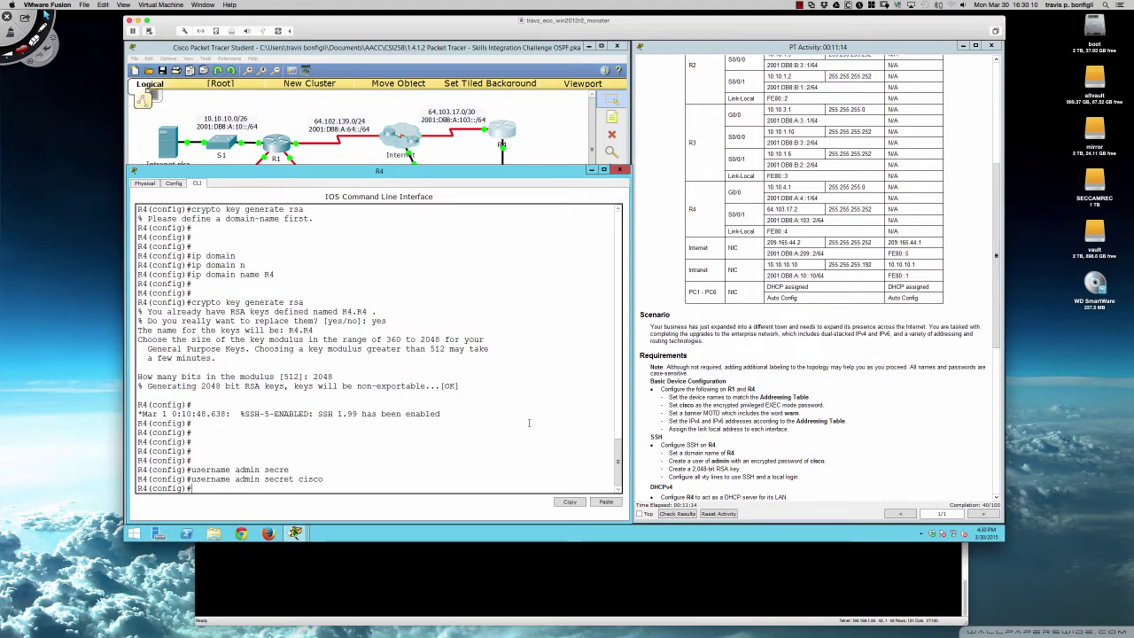
pyautogui.press('Return')
pyautogui.press('Return')
pyautogui.press('Return')
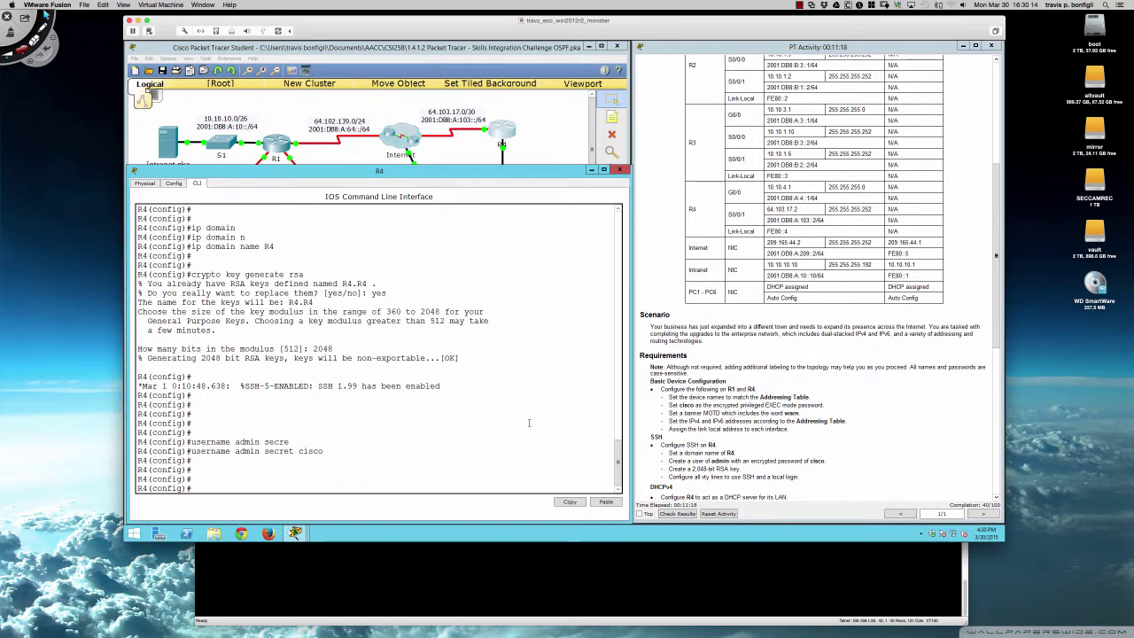
pyautogui.press('Return')
pyautogui.press('Return')
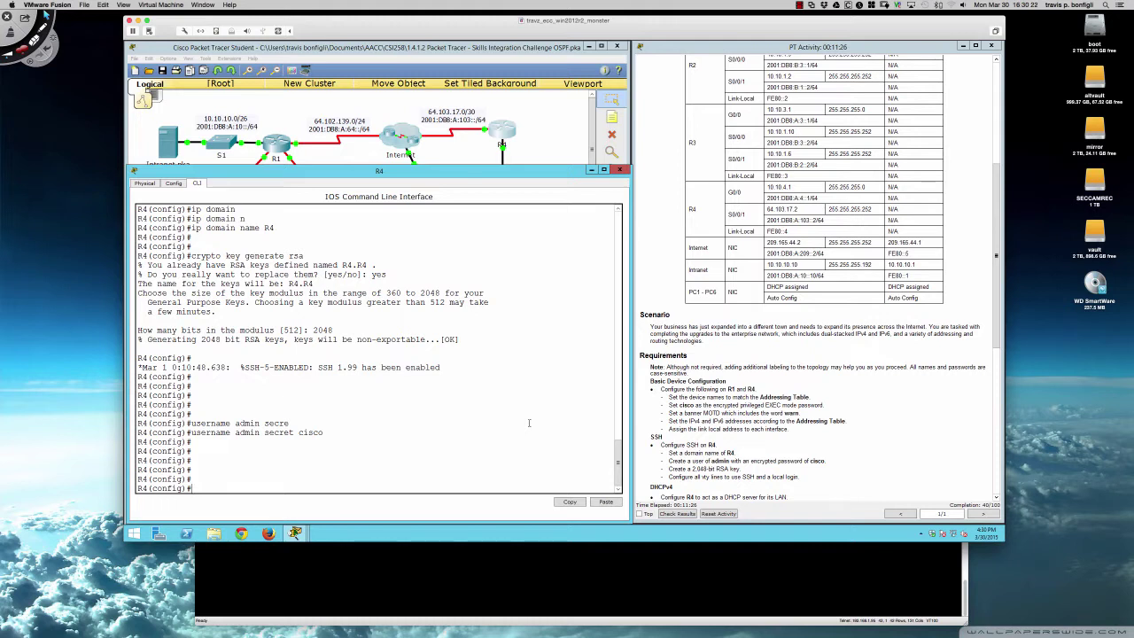
# - On line vty 0 15, set transport input ssh, transport output ssh and login local
pyautogui.write('line vty 0 15')
pyautogui.press('Return')
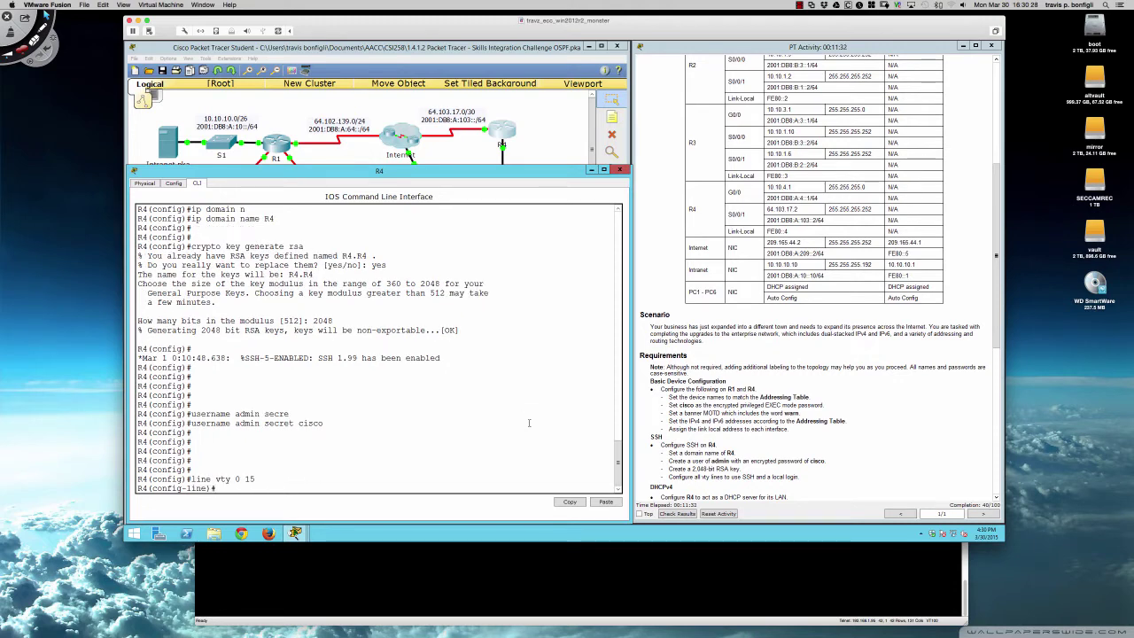
pyautogui.write('transport input ssh')
pyautogui.press('Return')
pyautogui.write('transport')
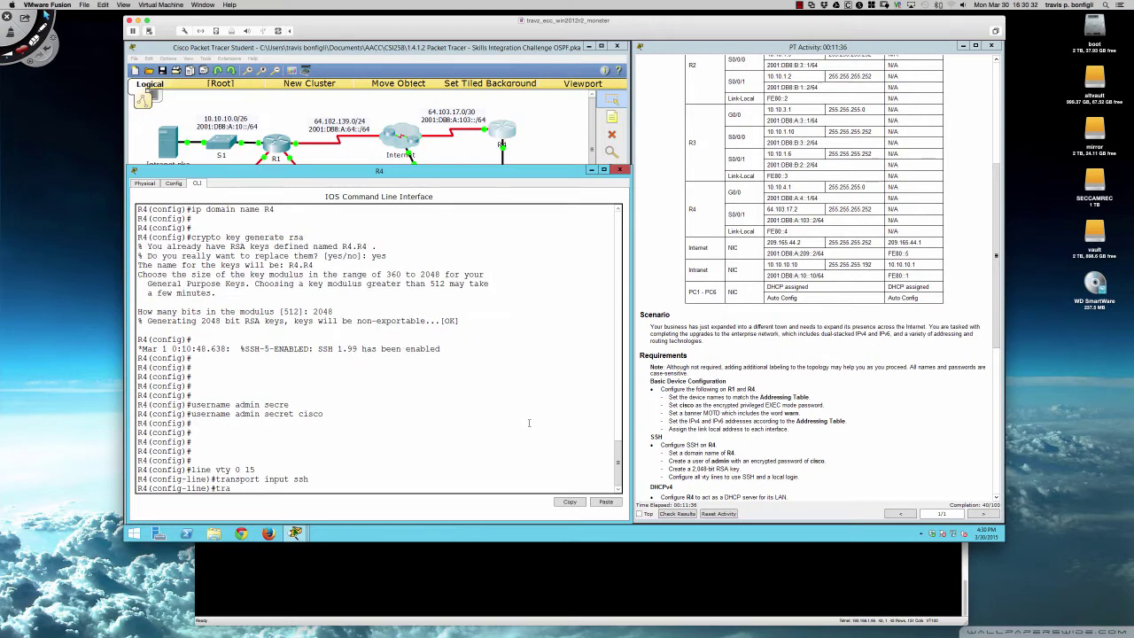
pyautogui.write(' output ssh')
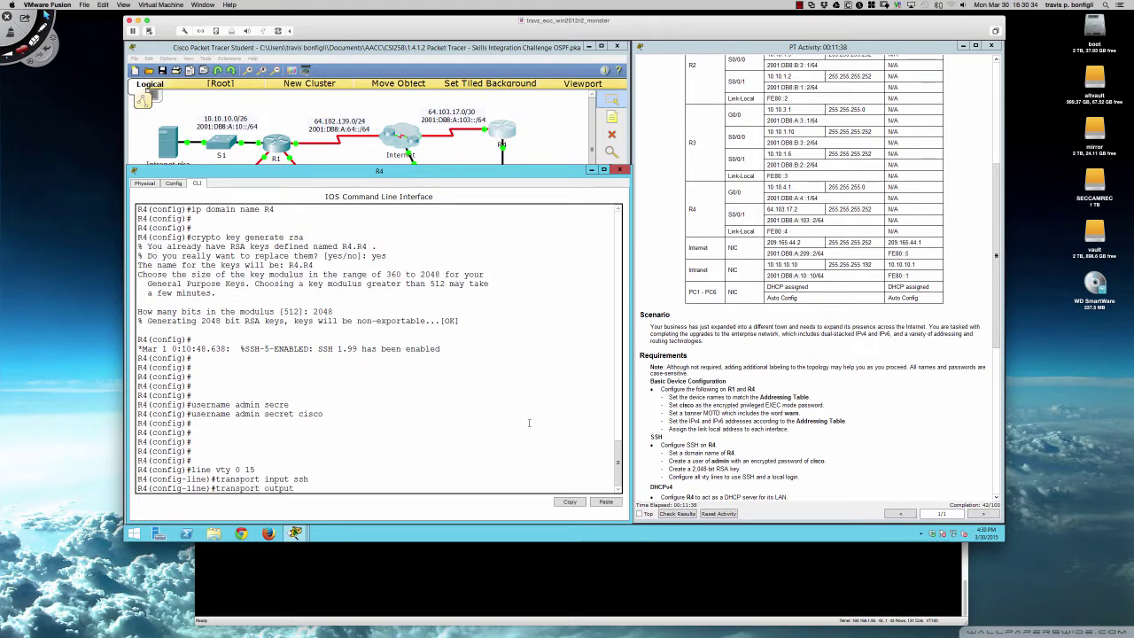
pyautogui.press('Return')
pyautogui.write('login local')
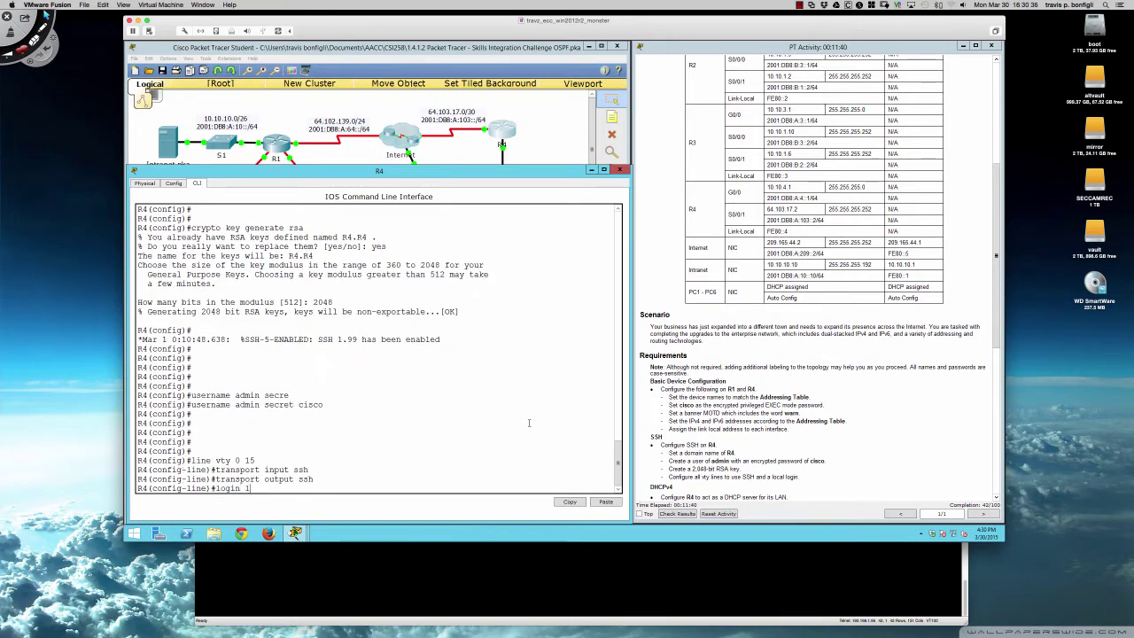
pyautogui.press('Return')
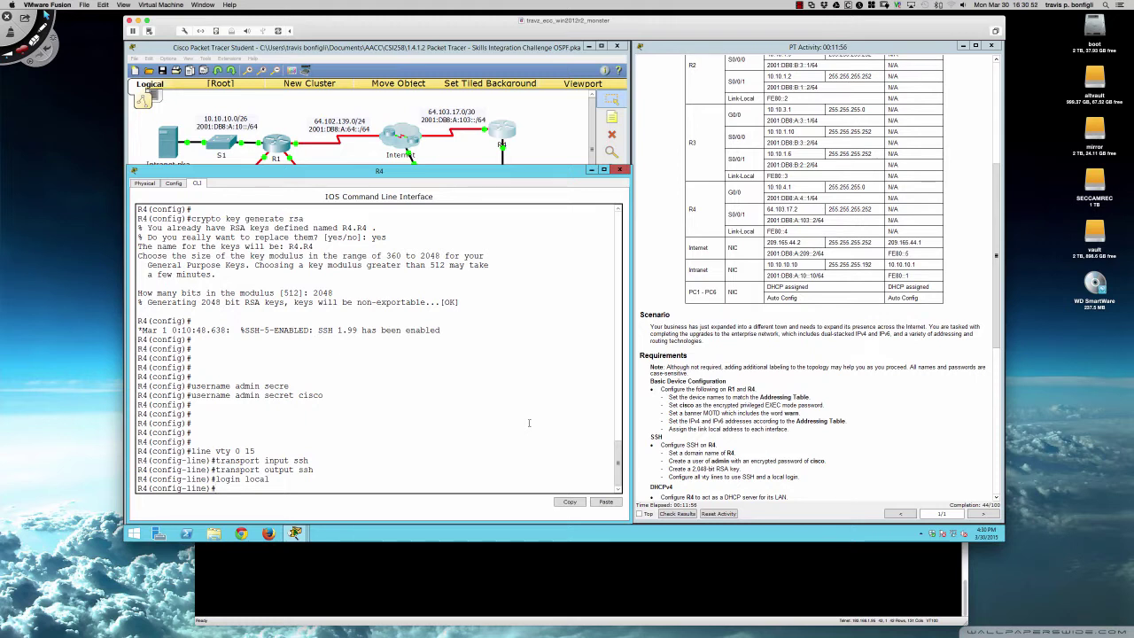
pyautogui.press('Return')
pyautogui.press('Return')
pyautogui.press('Return')
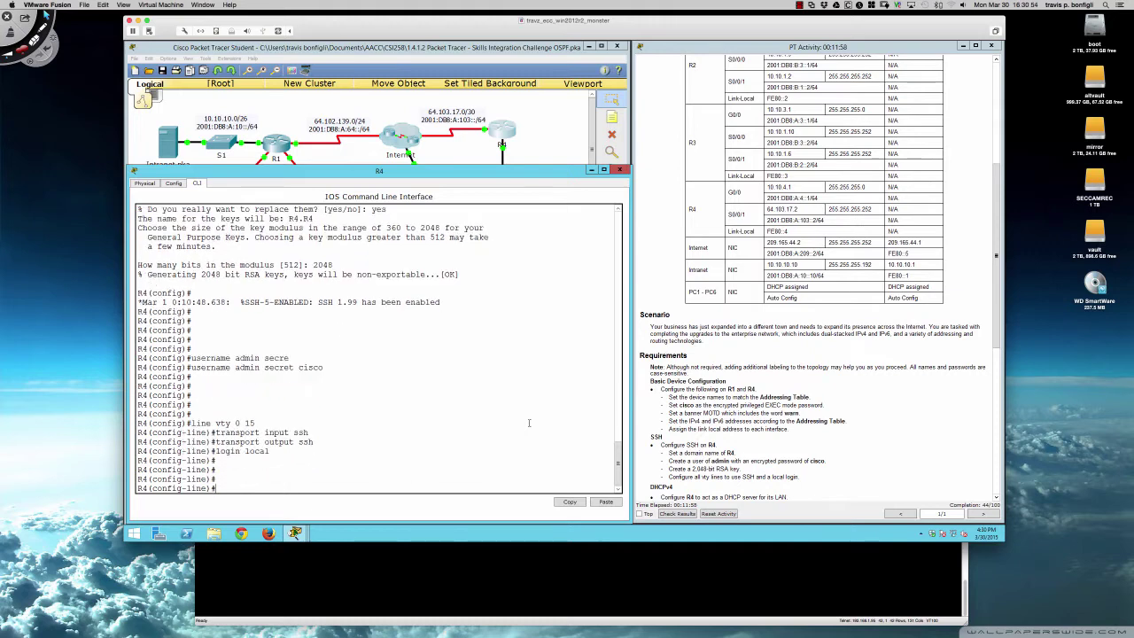
pyautogui.scroll(-3, 700, 377)
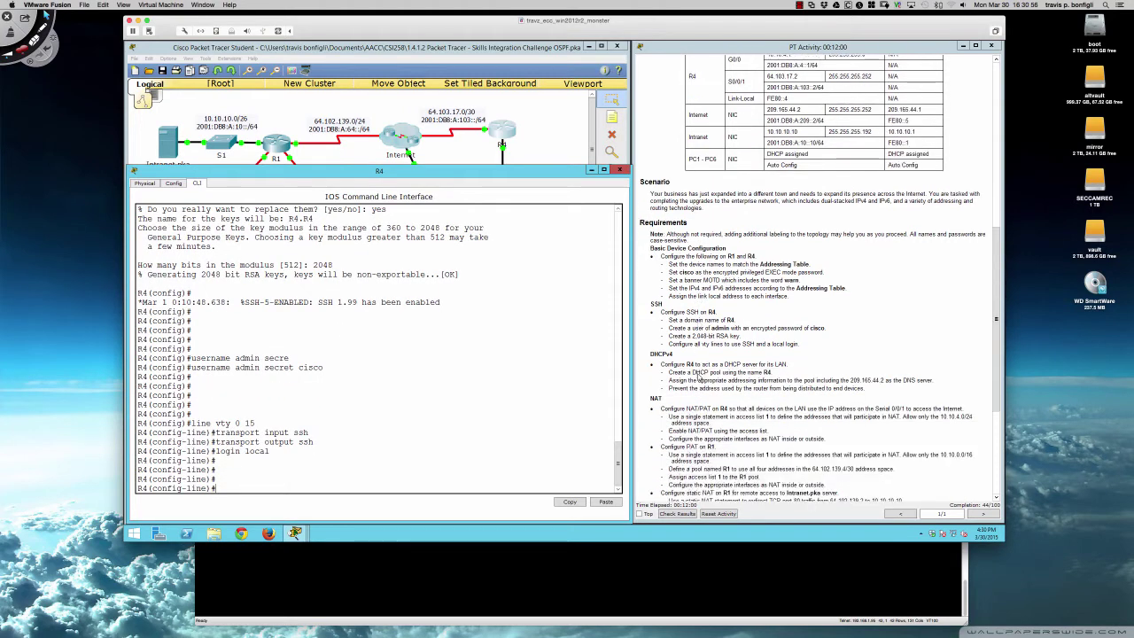
pyautogui.scroll(-3, 699, 377)
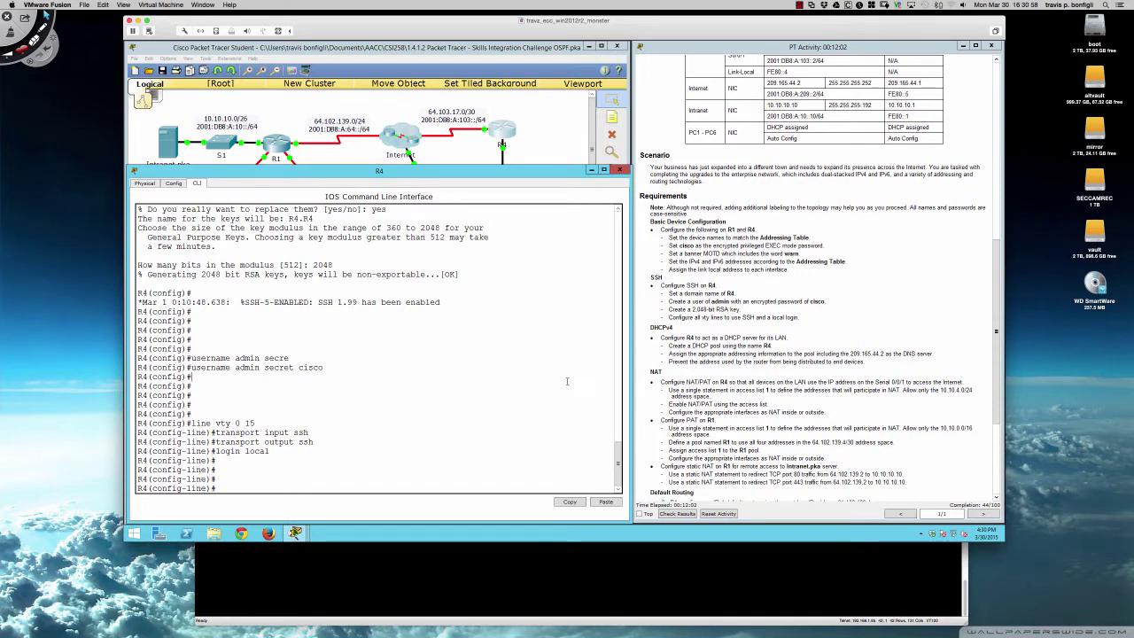
pyautogui.press('Return')
pyautogui.press('Return')
pyautogui.press('Return')
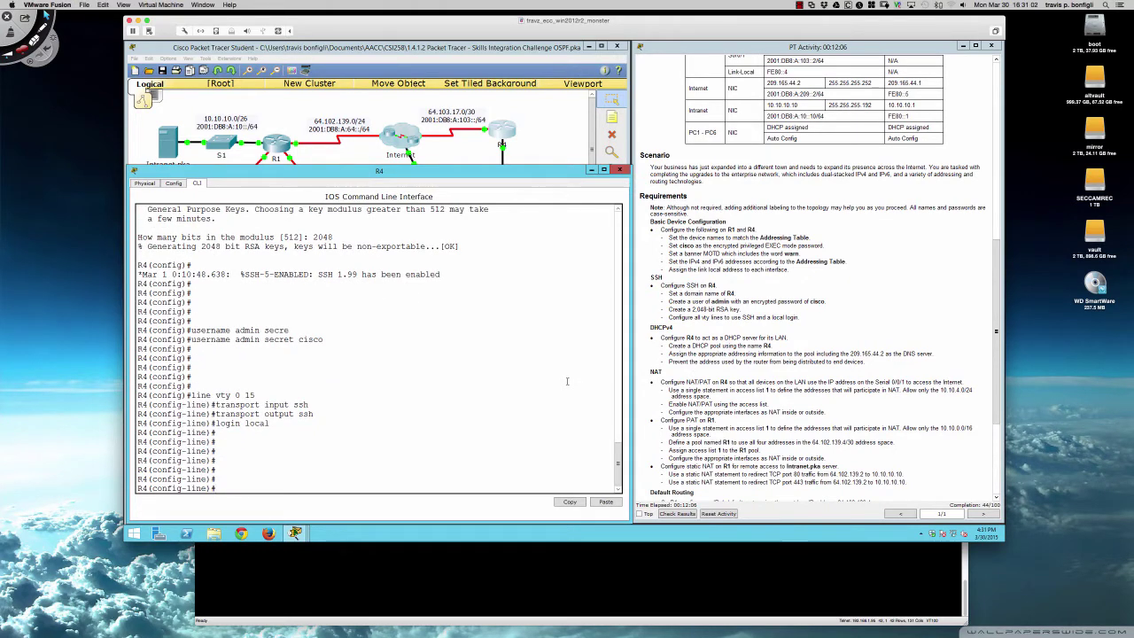
# - Leave line configuration and create the DHCP pool R4 with ip dhcp pool
pyautogui.write('exi')
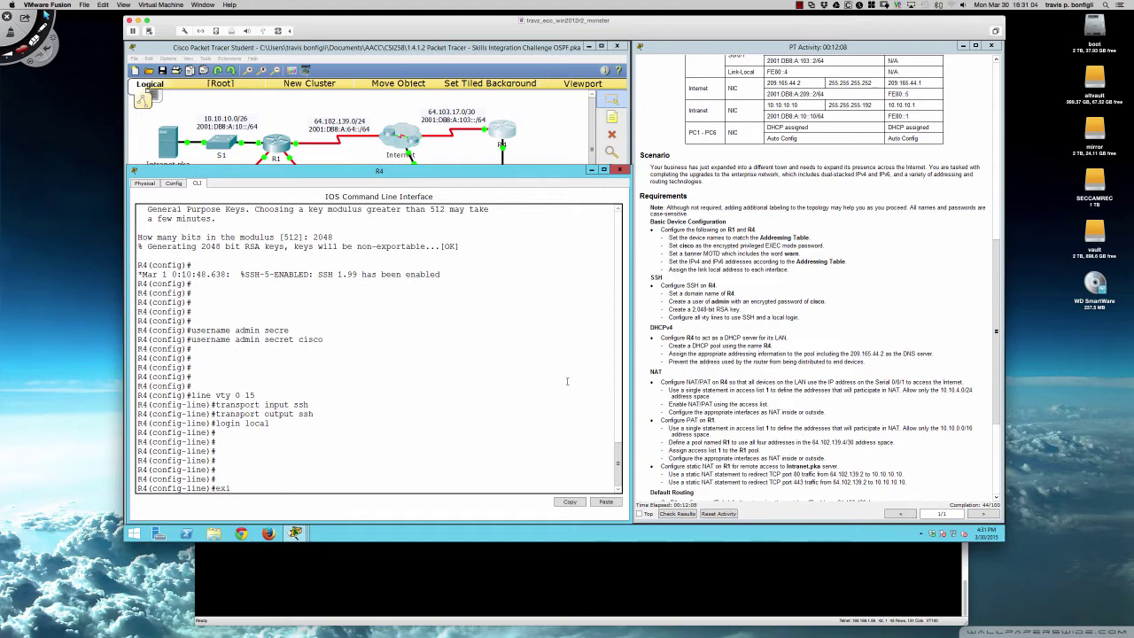
pyautogui.write('t')
pyautogui.press('Return')
pyautogui.write('dch')
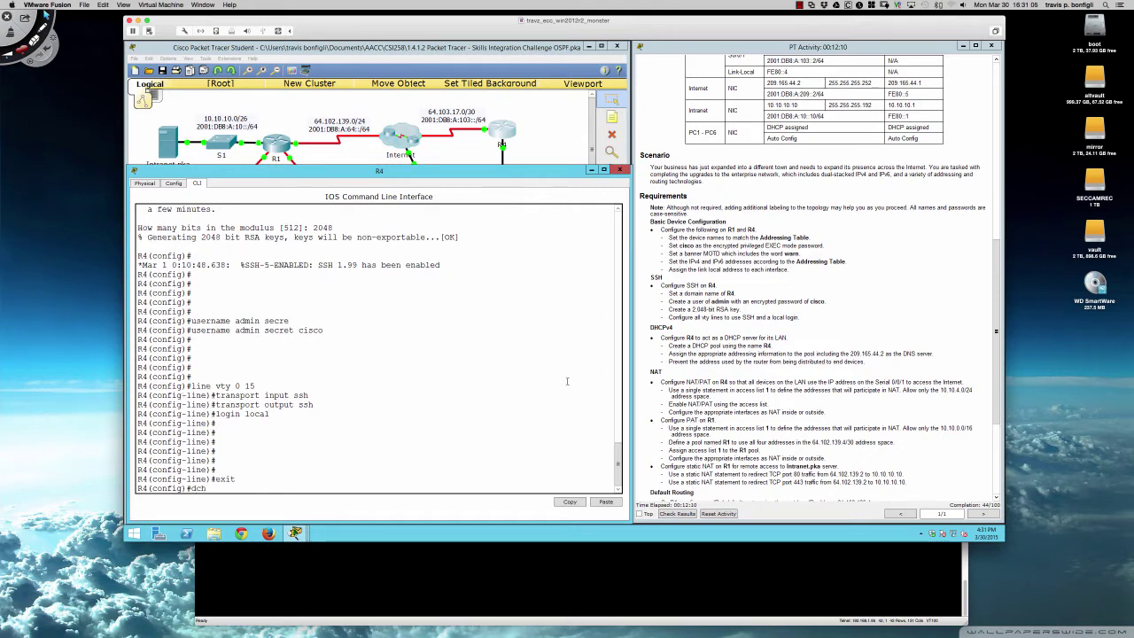
pyautogui.write('cp poo')
pyautogui.press('Tab')
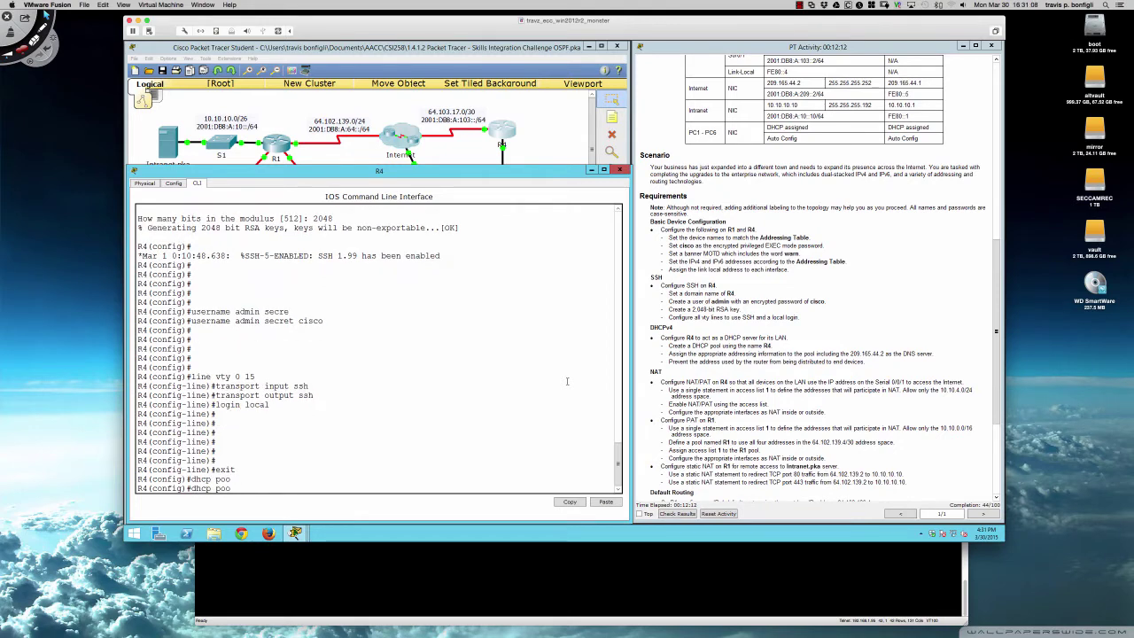
pyautogui.write('l ?')
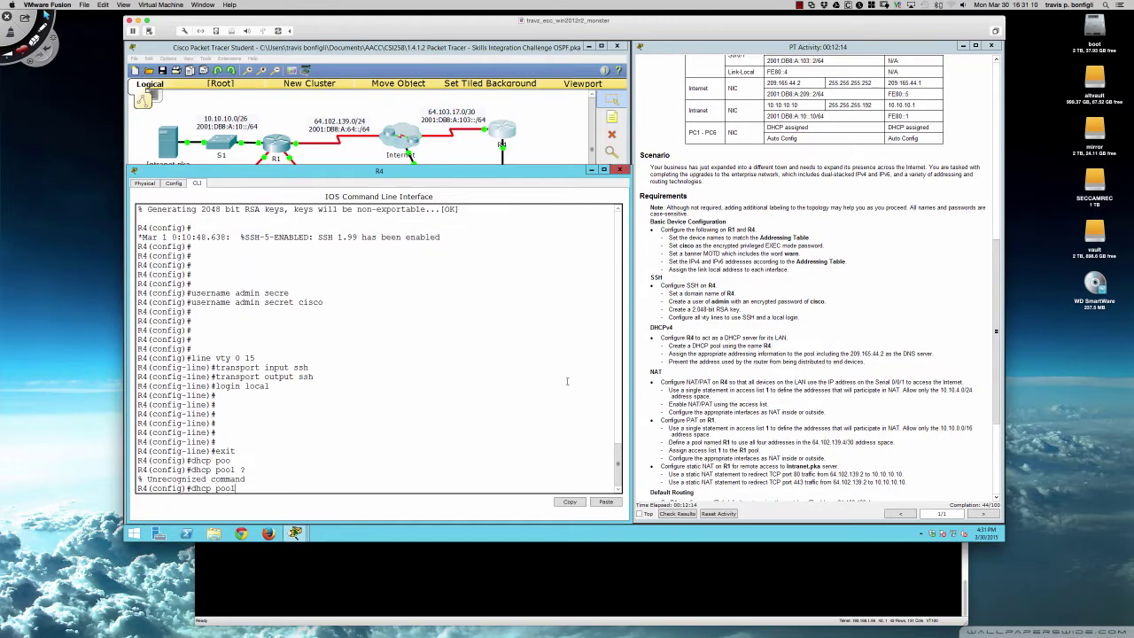
pyautogui.press('BackSpace')
pyautogui.press('BackSpace')
pyautogui.press('BackSpace')
pyautogui.press('BackSpace')
pyautogui.press('BackSpace')
pyautogui.press('BackSpace')
pyautogui.press('BackSpace')
pyautogui.press('BackSpace')
pyautogui.press('BackSpace')
pyautogui.press('BackSpace')
pyautogui.write('ip dhcp poo')
pyautogui.press('Tab')
pyautogui.write('?')
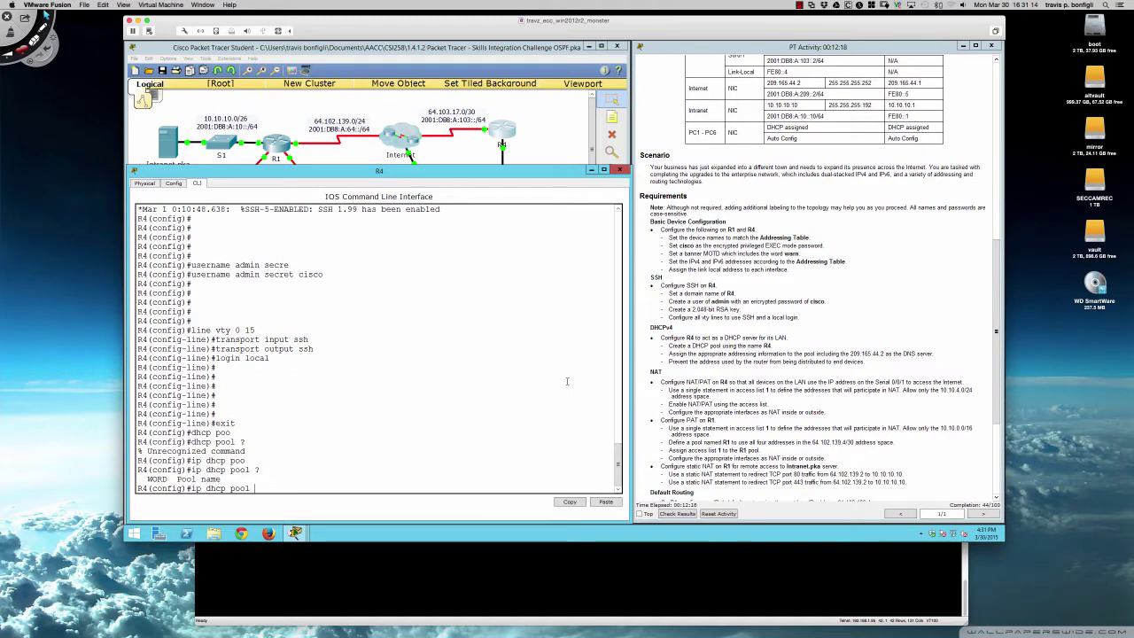
pyautogui.write('R4')
pyautogui.press('Return')
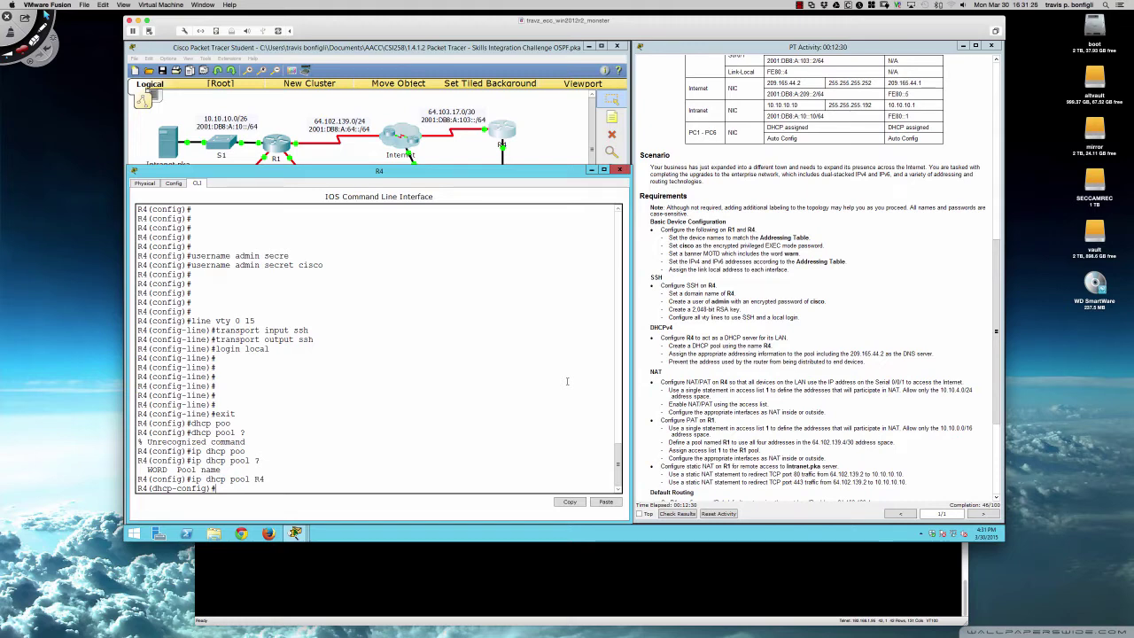
# - Set the pool's DNS server to 209.165.44.2
pyautogui.write('?dn')
pyautogui.press('Tab')
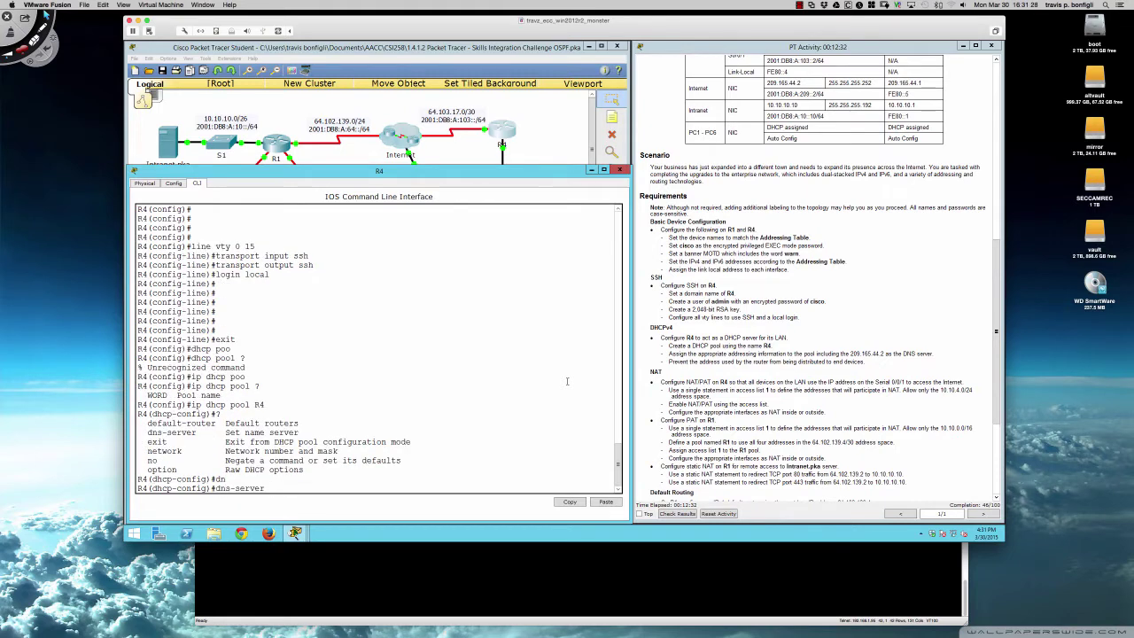
pyautogui.write('209.165.44.2')
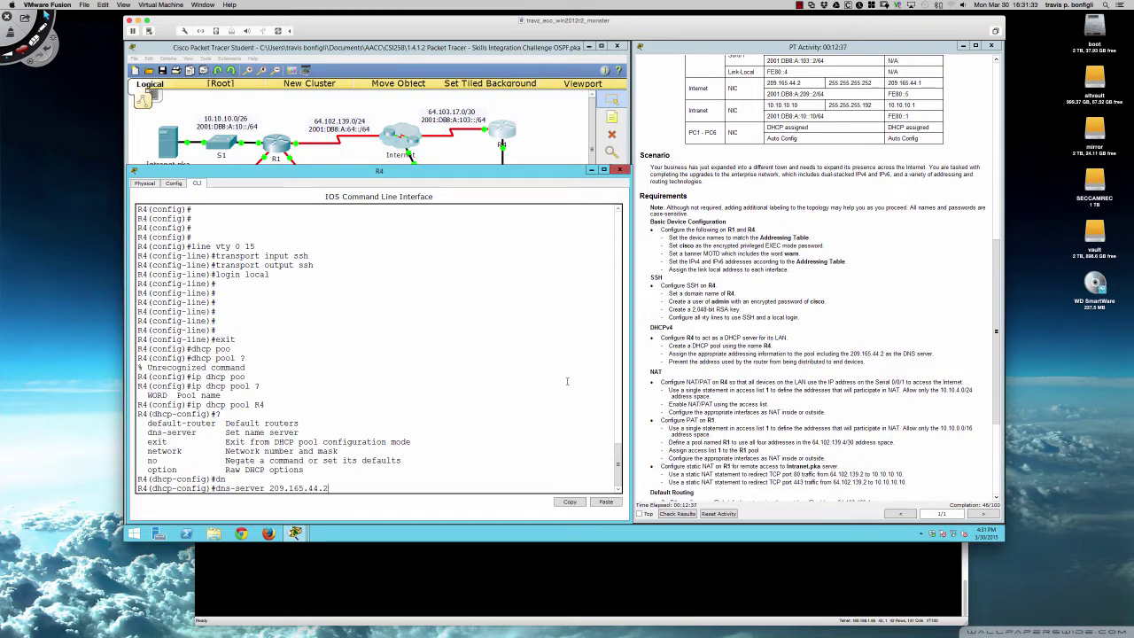
pyautogui.press('Return')
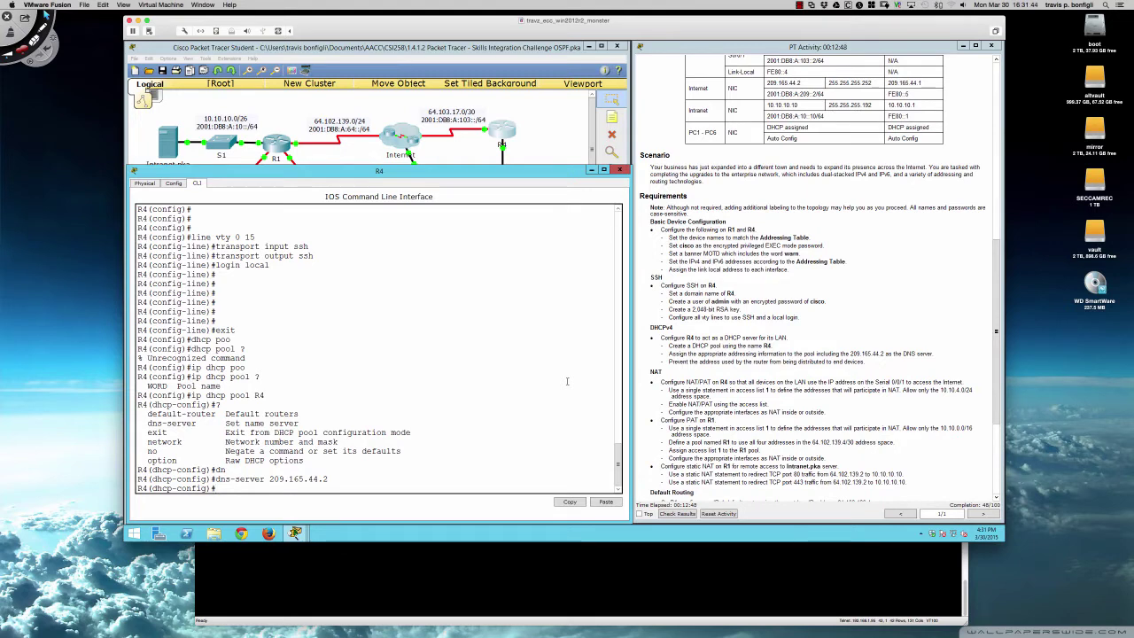
pyautogui.write('et')
pyautogui.press('Tab')
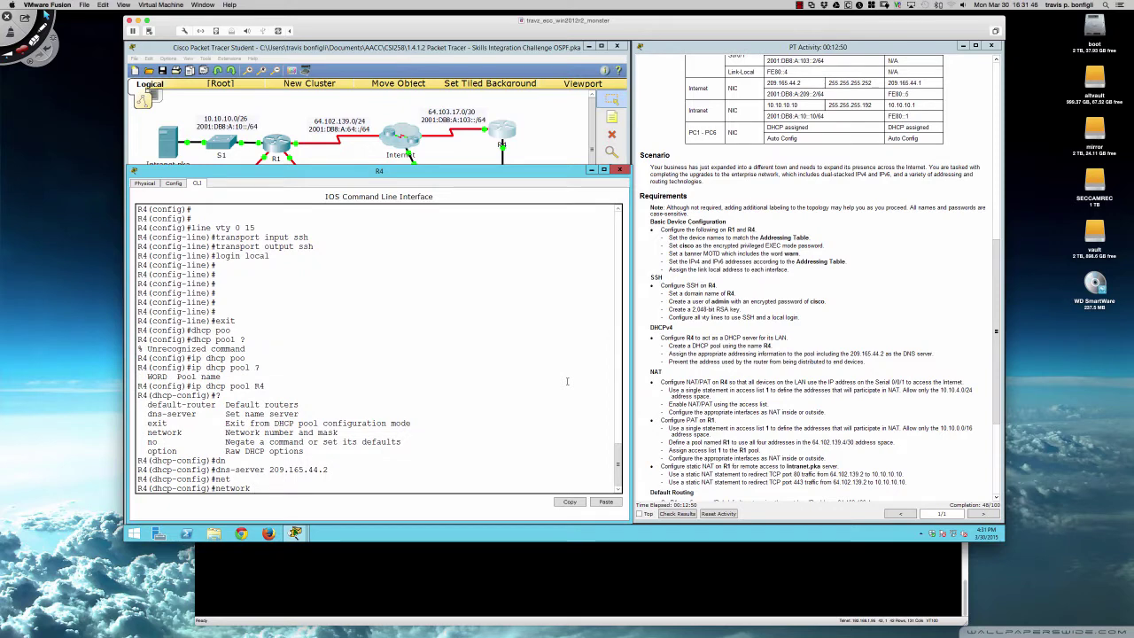
pyautogui.scroll(9, 710, 284)
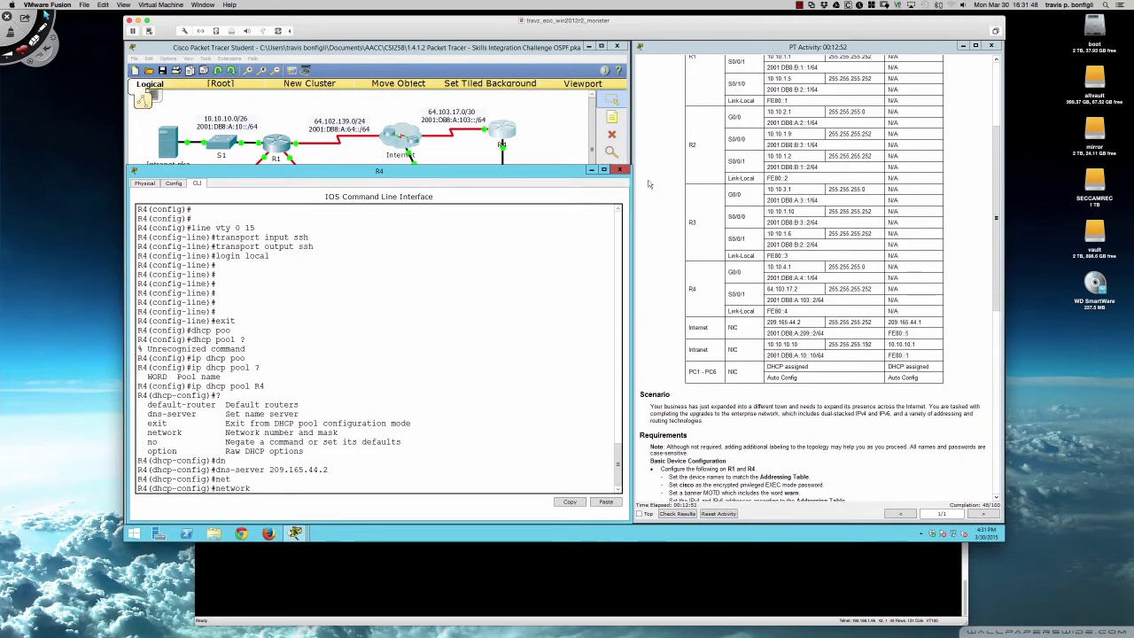
# - Reopen R4's CLI and set the pool network to 10.10.4.0 255.255.255.0
pyautogui.click(556, 154)
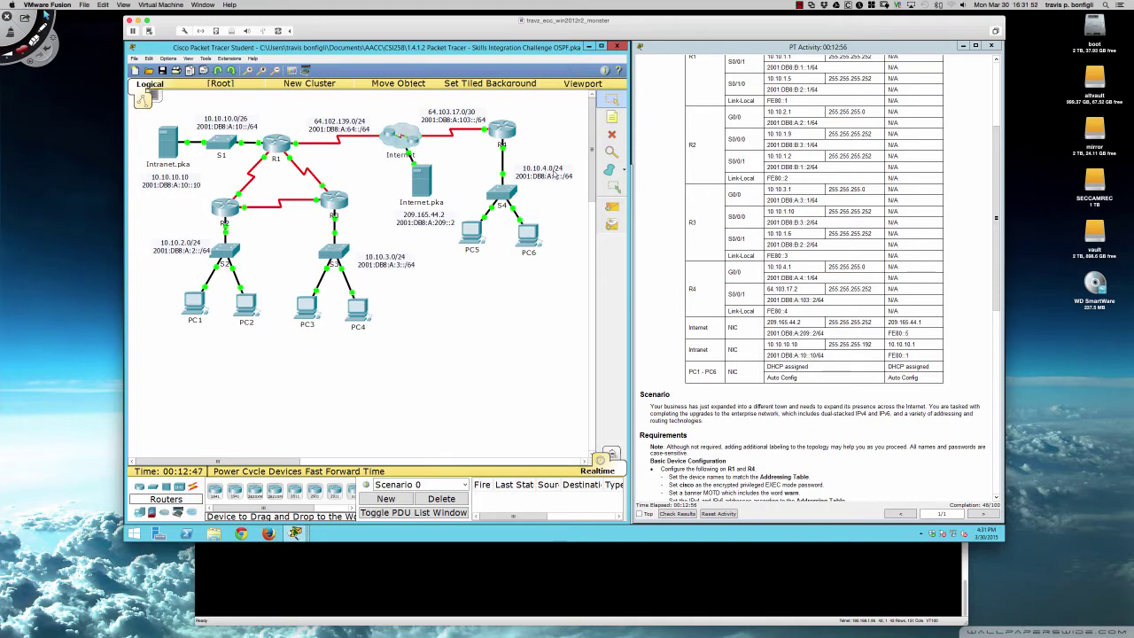
pyautogui.click(511, 136)
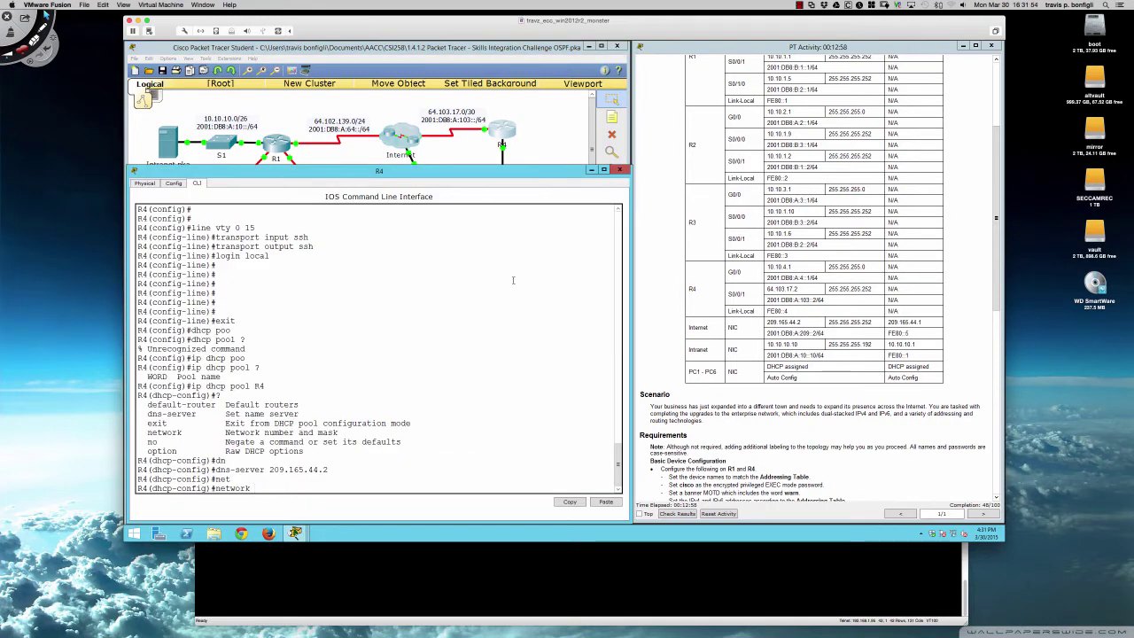
pyautogui.write('10.10.4.0')
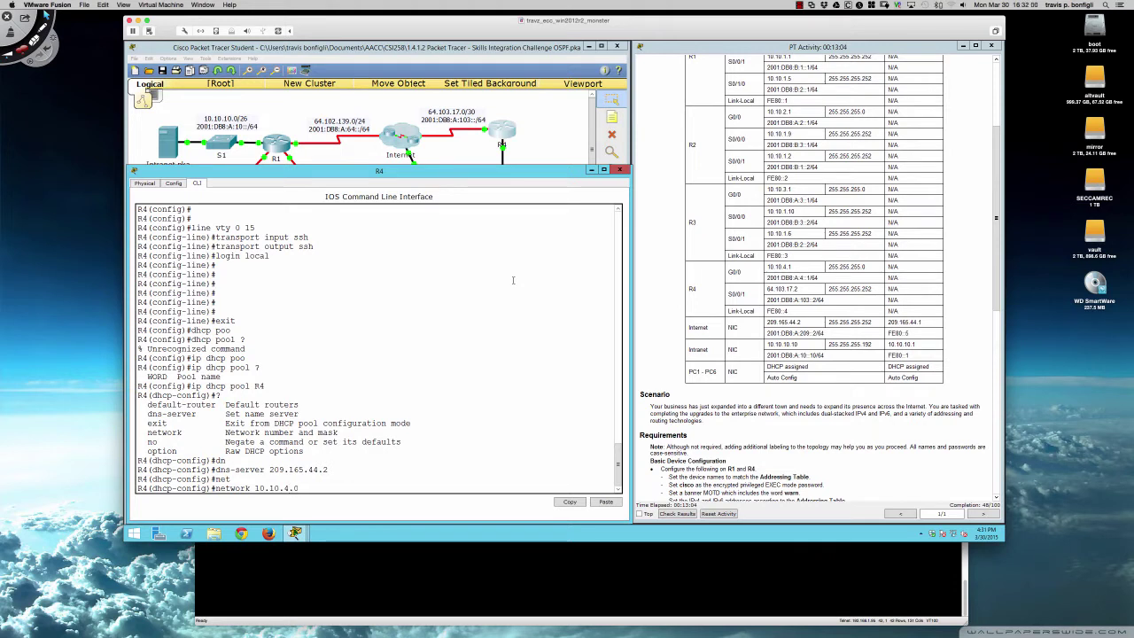
pyautogui.write(' ?255')
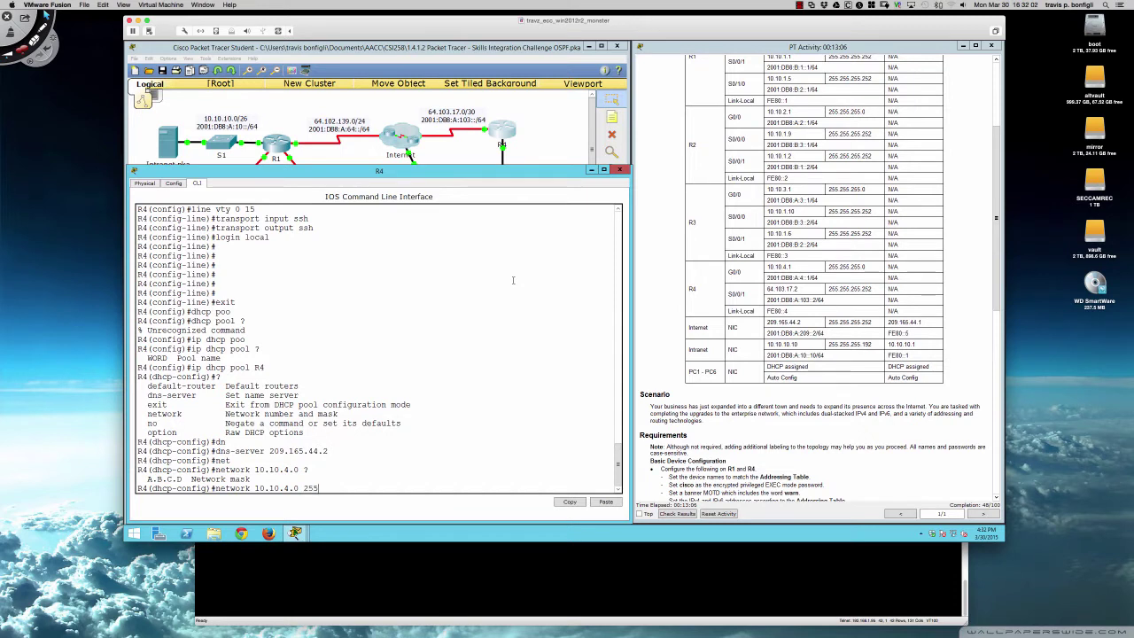
pyautogui.write('.255.255.0')
pyautogui.press('Return')
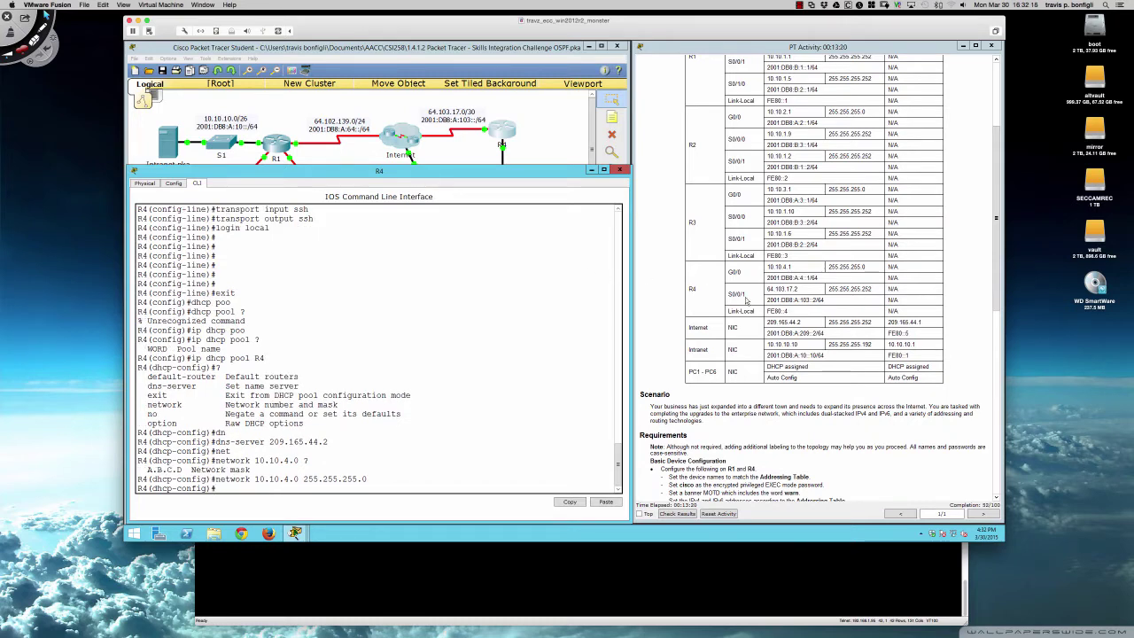
# - Set the pool's default router to 10.10.14.1
pyautogui.scroll(-5, 744, 302)
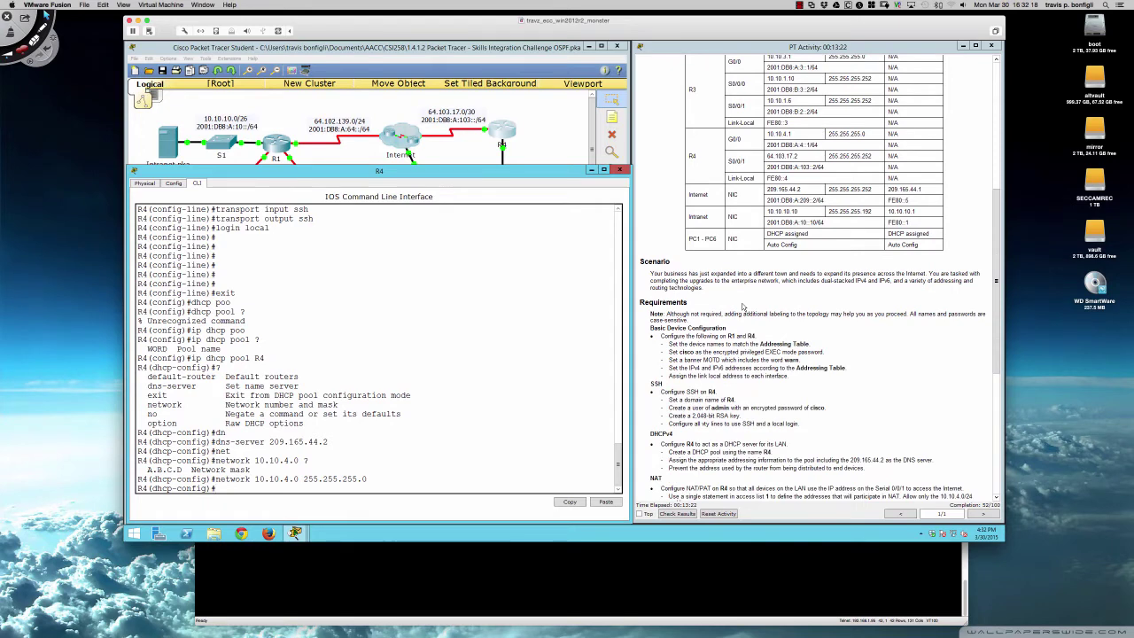
pyautogui.scroll(-3, 743, 306)
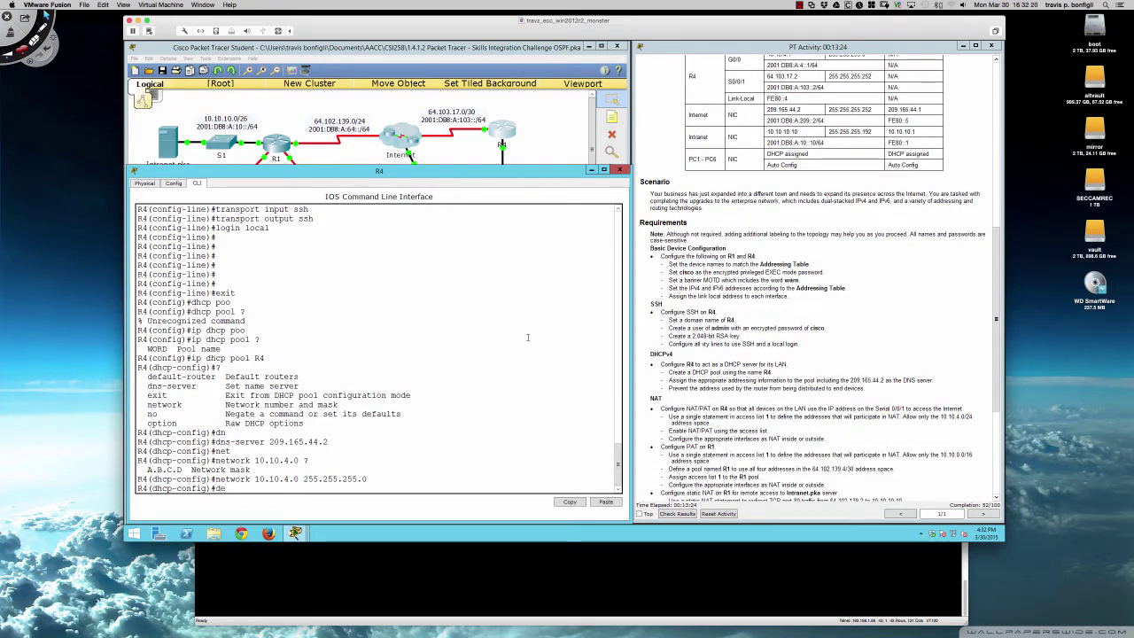
pyautogui.write('f')
pyautogui.press('Tab')
pyautogui.write('10.10.1')
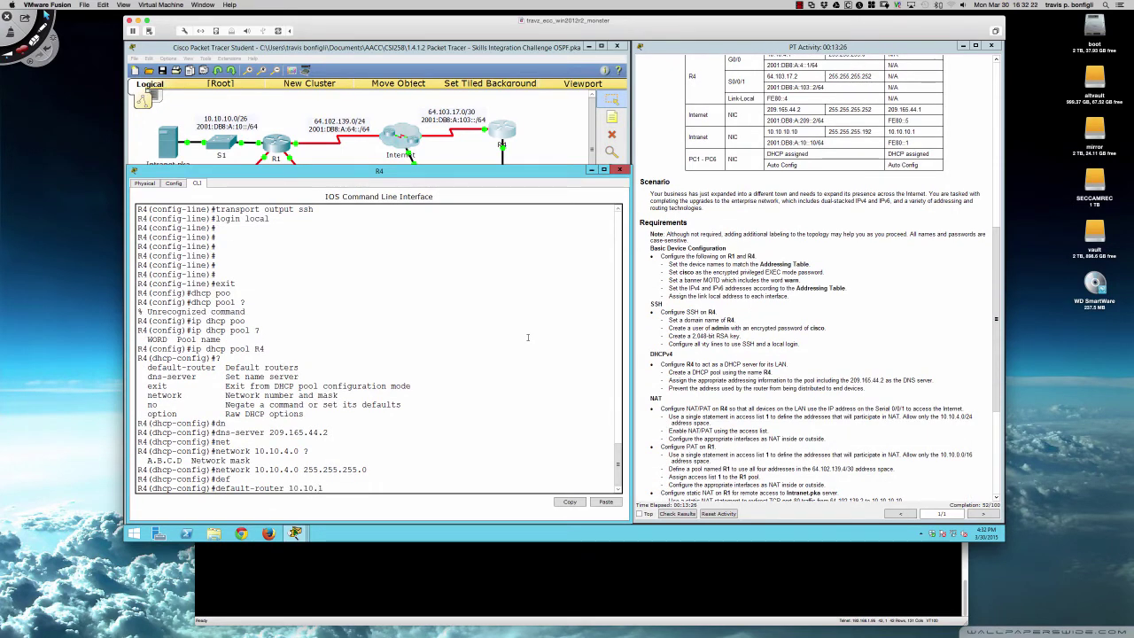
pyautogui.write('4.1')
pyautogui.press('Return')
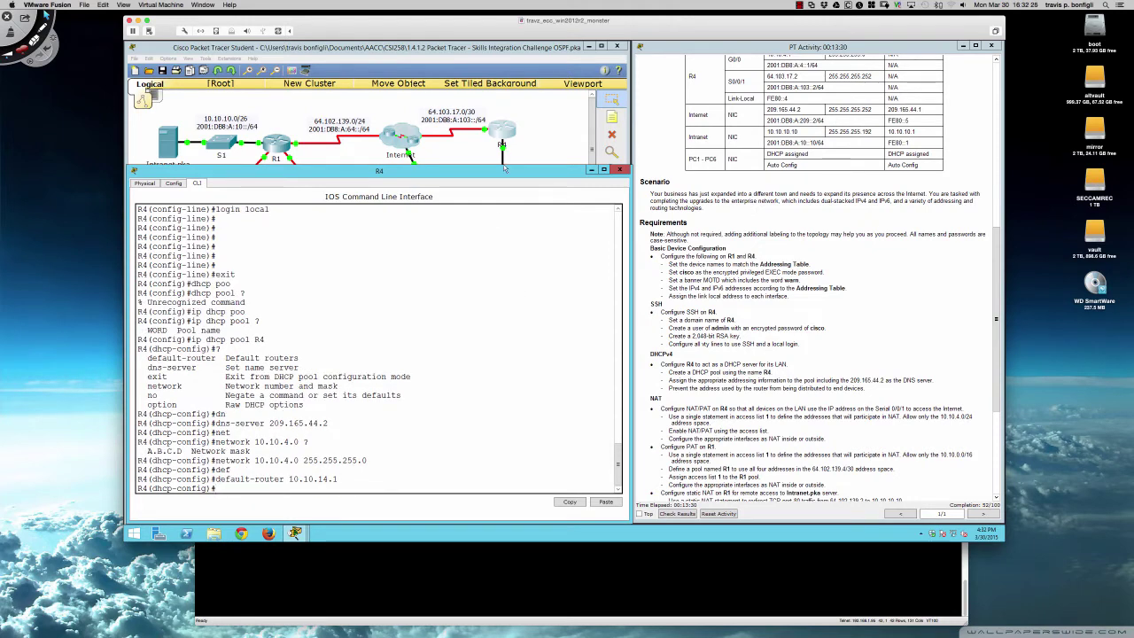
pyautogui.scroll(2, 815, 279)
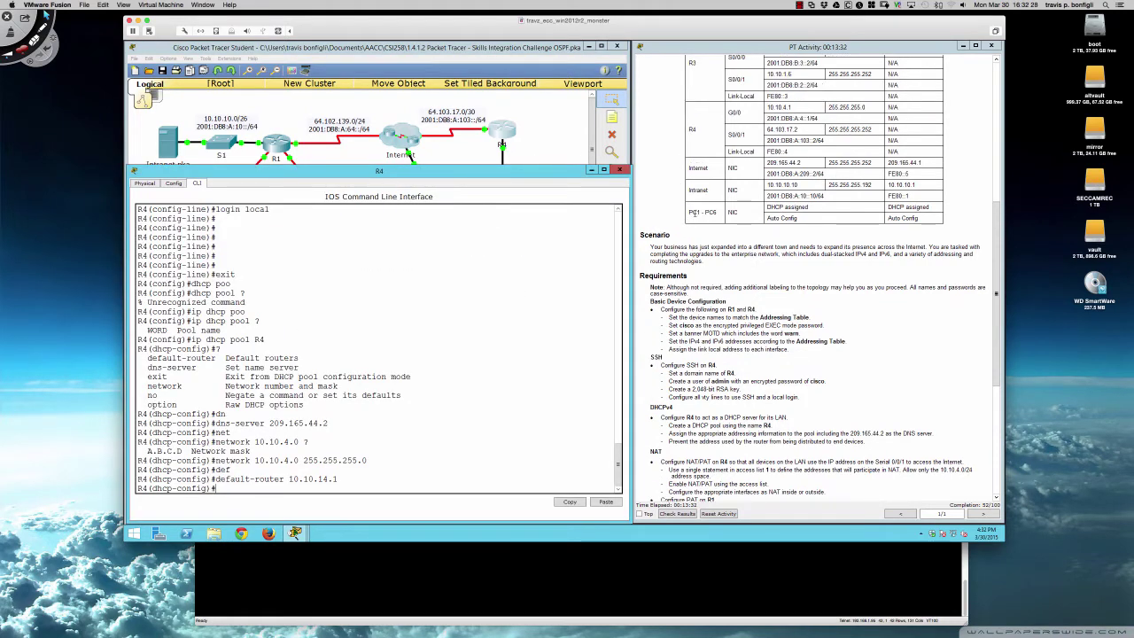
pyautogui.click(551, 154)
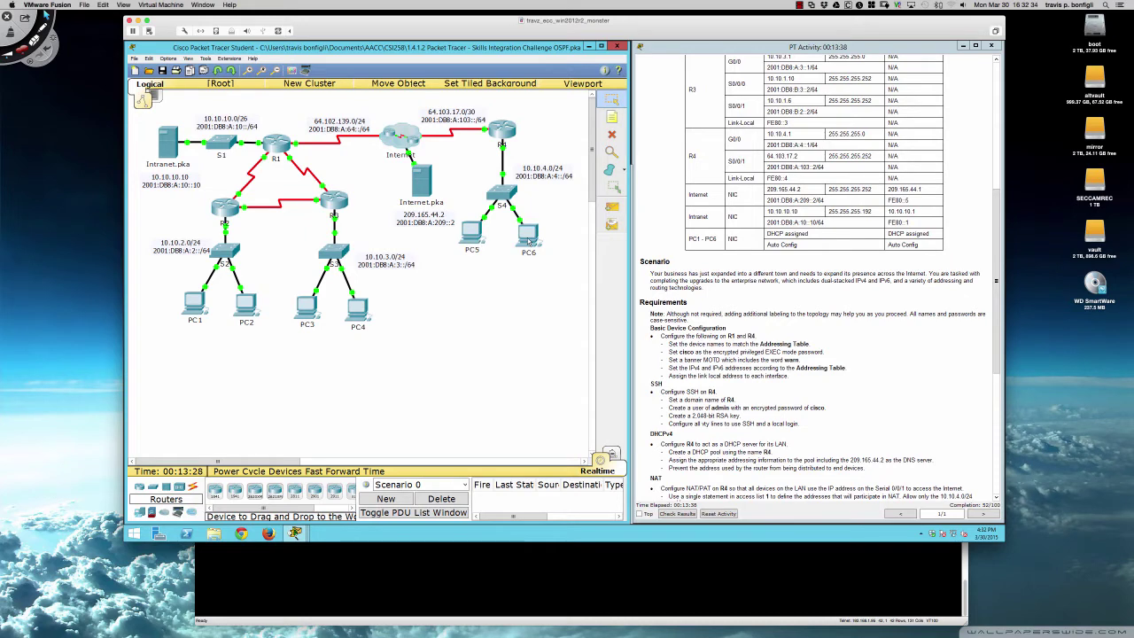
pyautogui.click(502, 135)
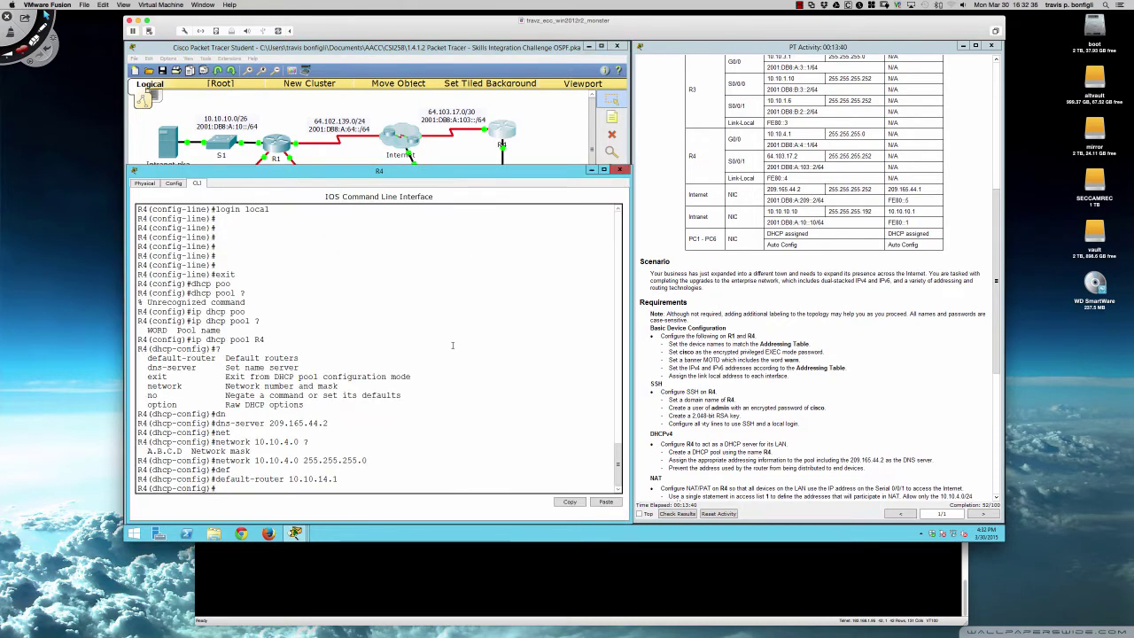
# - Exit pool configuration and add ip dhcp excluded-address 10.10.4.1
pyautogui.write('exit')
pyautogui.press('Return')
pyautogui.write('ip dhc')
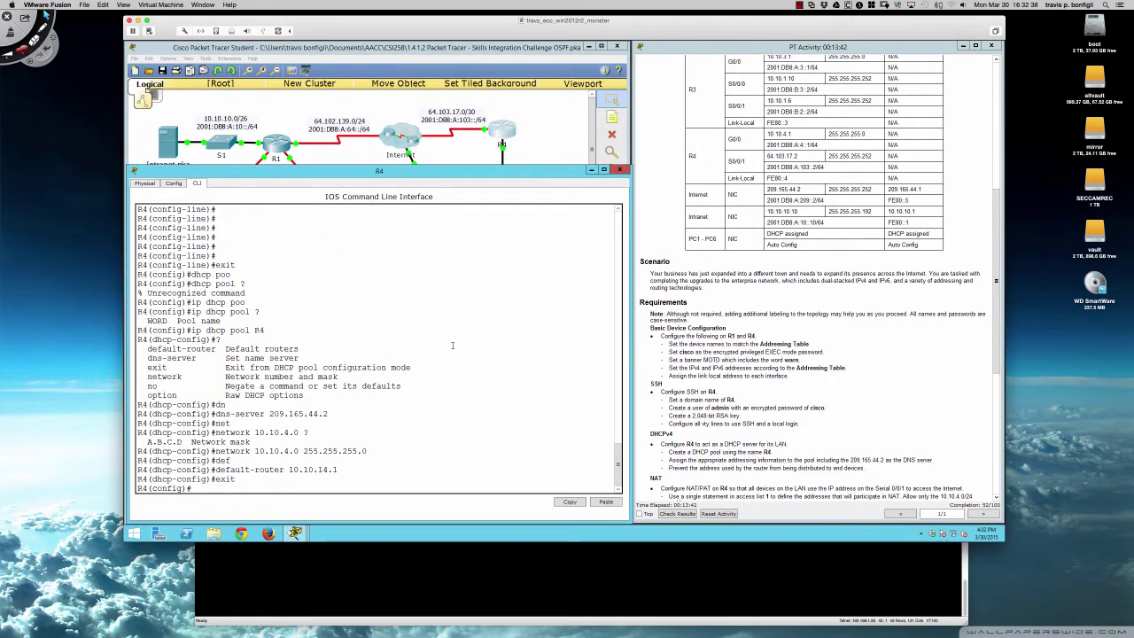
pyautogui.press('Tab')
pyautogui.write('ex')
pyautogui.press('Tab')
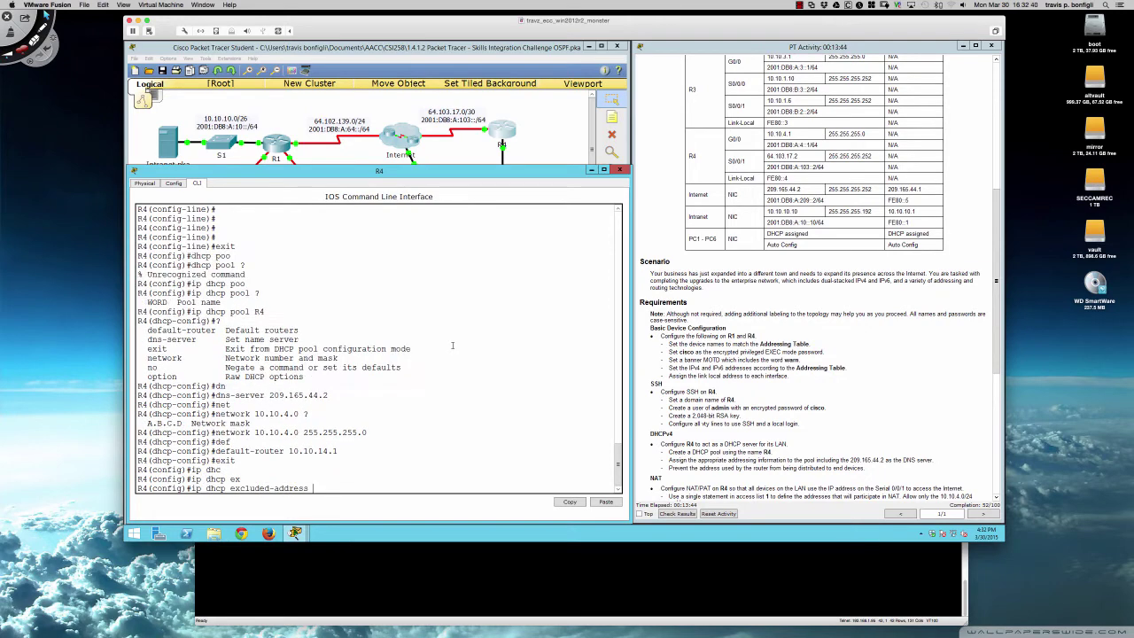
pyautogui.write('10.10.')
pyautogui.press('Return')
pyautogui.press('Return')
pyautogui.press('Return')
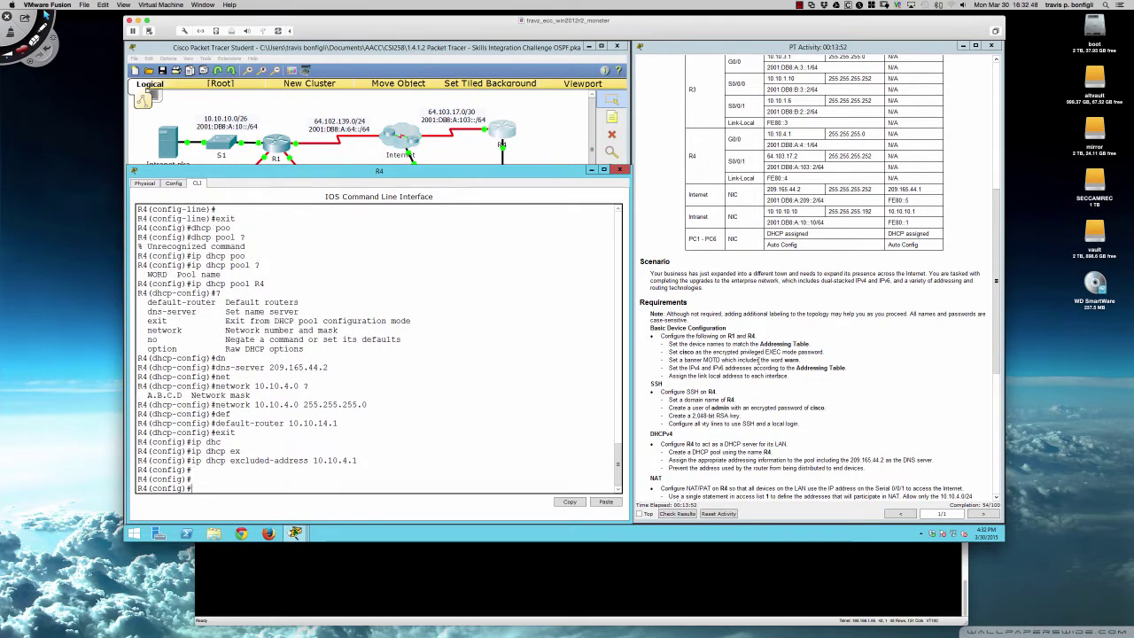
pyautogui.scroll(-5, 801, 352)
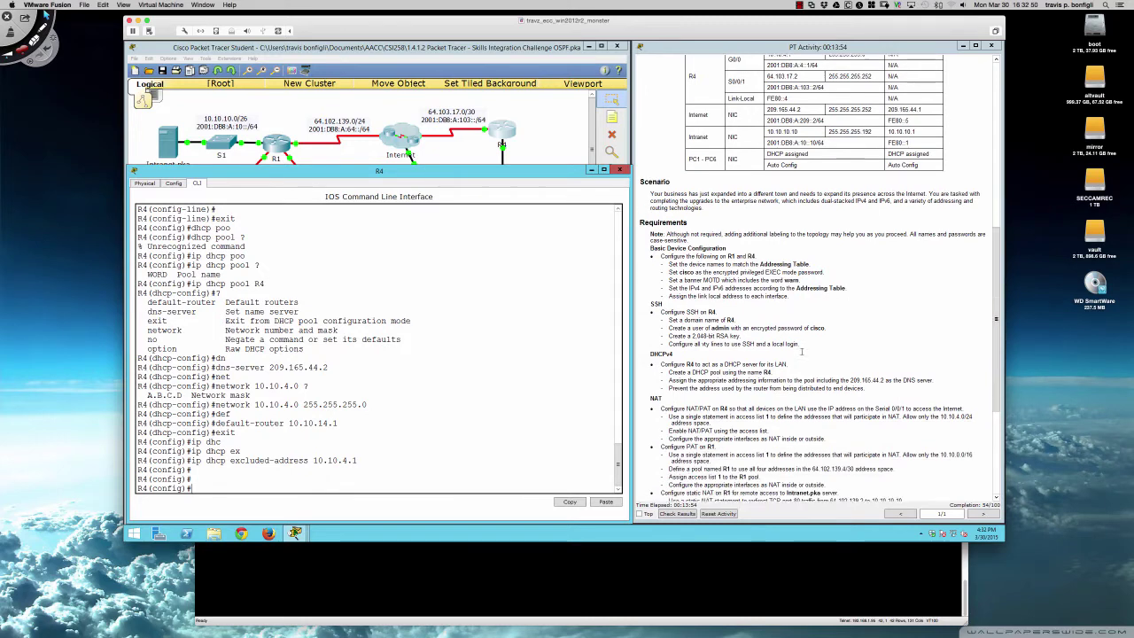
pyautogui.scroll(-3, 801, 352)
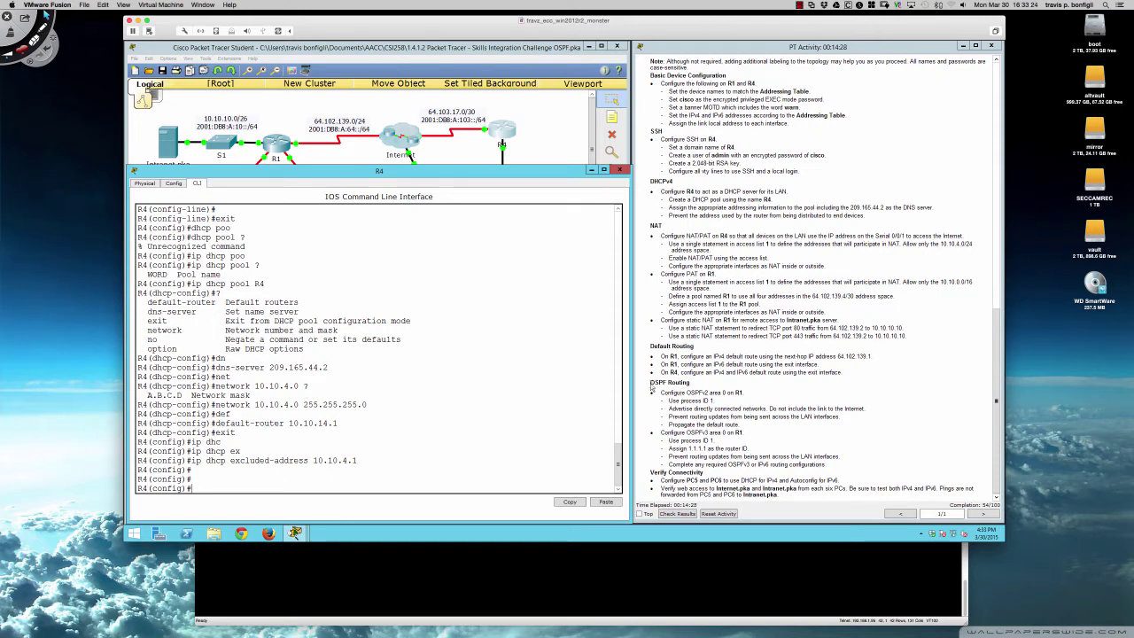
# - Switch to R1's command line and exit interface configuration mode
pyautogui.click(557, 377)
pyautogui.click(273, 147)
pyautogui.press('Return')
pyautogui.press('Return')
pyautogui.press('Return')
pyautogui.press('Return')
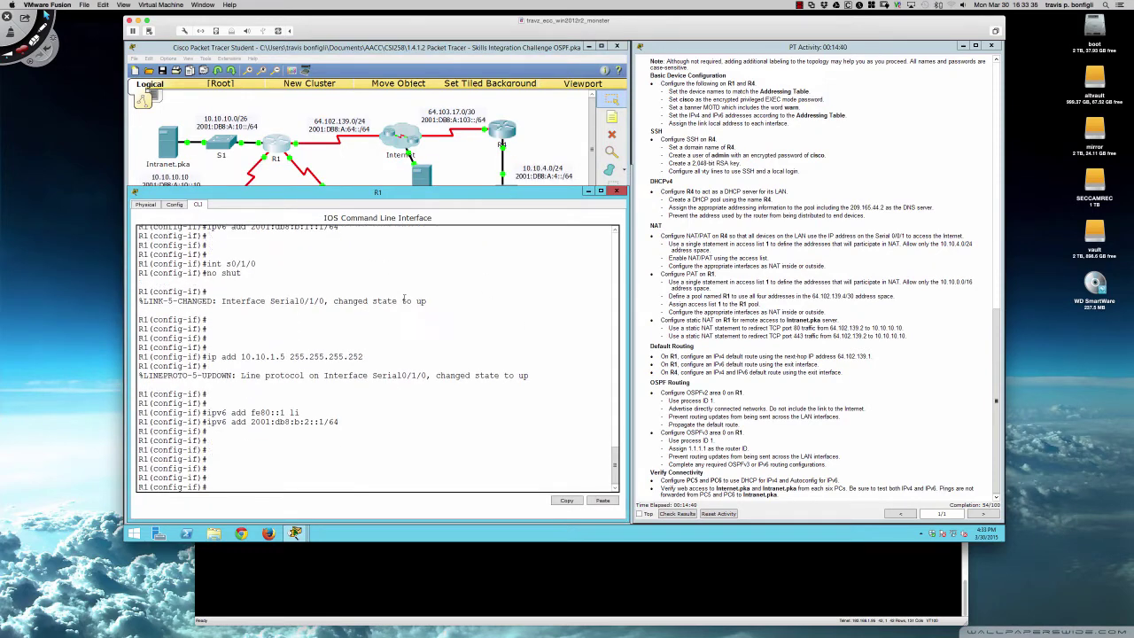
pyautogui.write('exit')
pyautogui.press('Return')
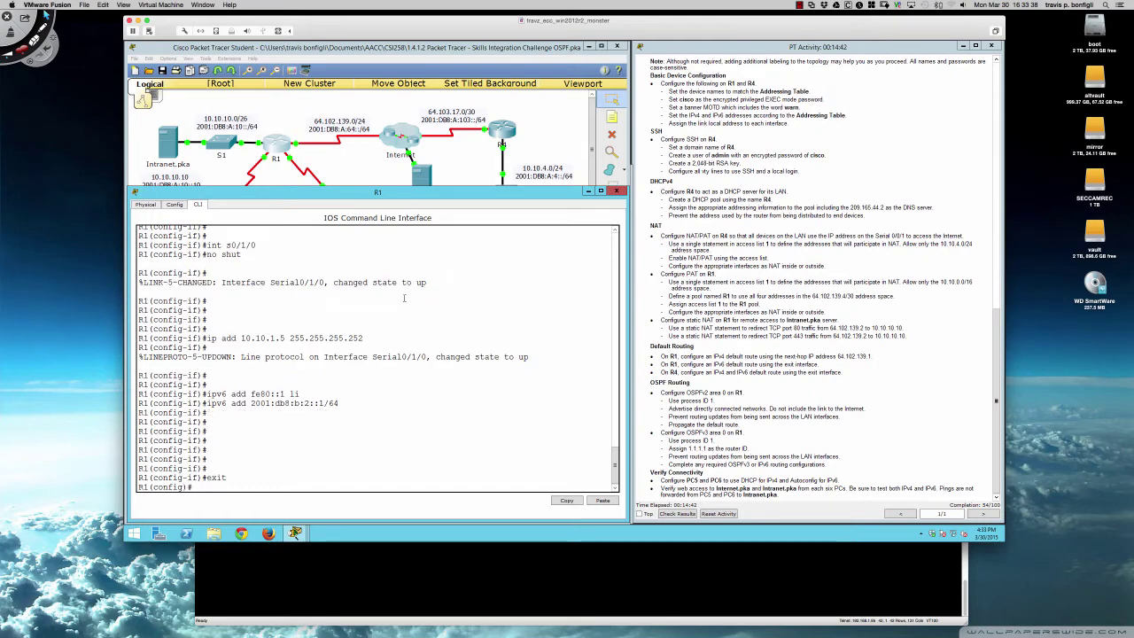
pyautogui.press('Return')
pyautogui.press('Return')
pyautogui.press('Return')
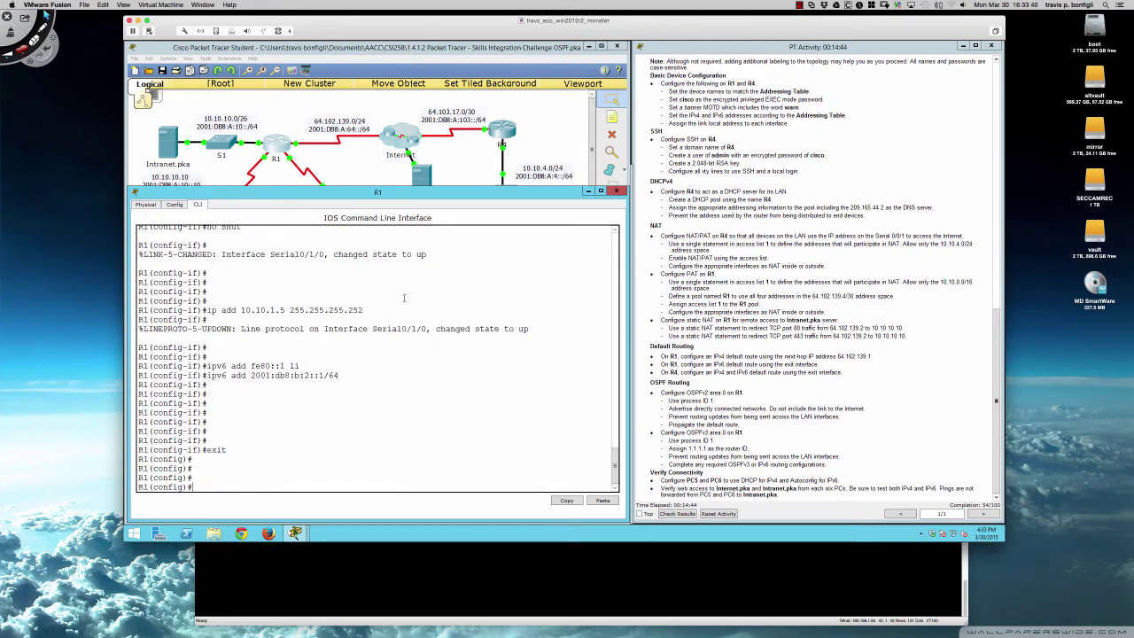
# - Start OSPF process 1 on R1 with 'router ospf 1'
pyautogui.write('router ospf')
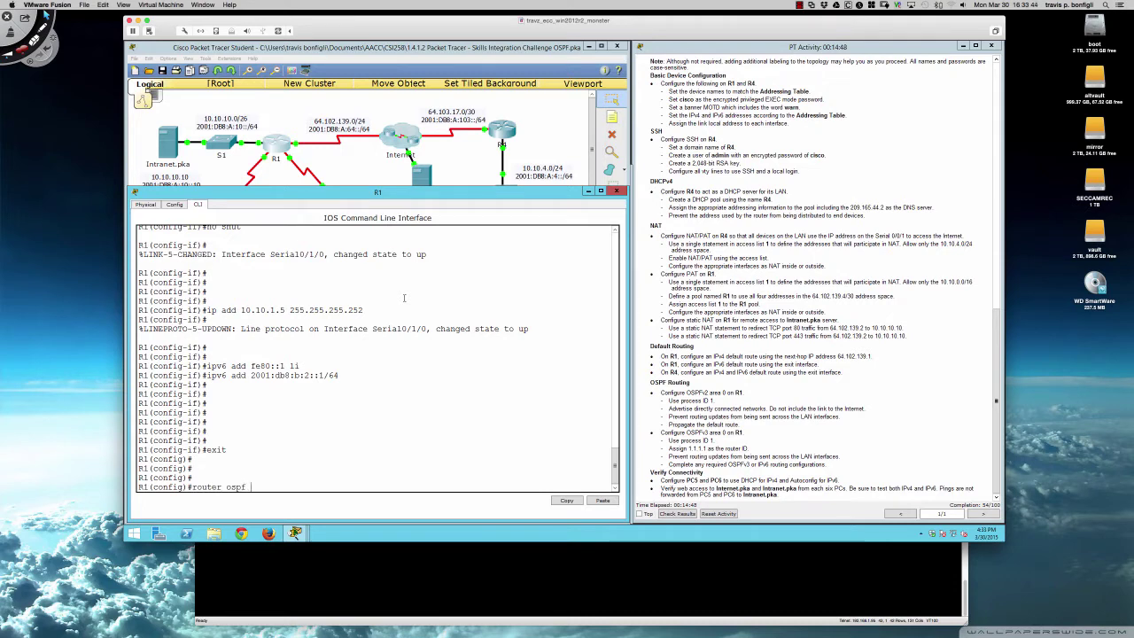
pyautogui.write(' 1')
pyautogui.press('Return')
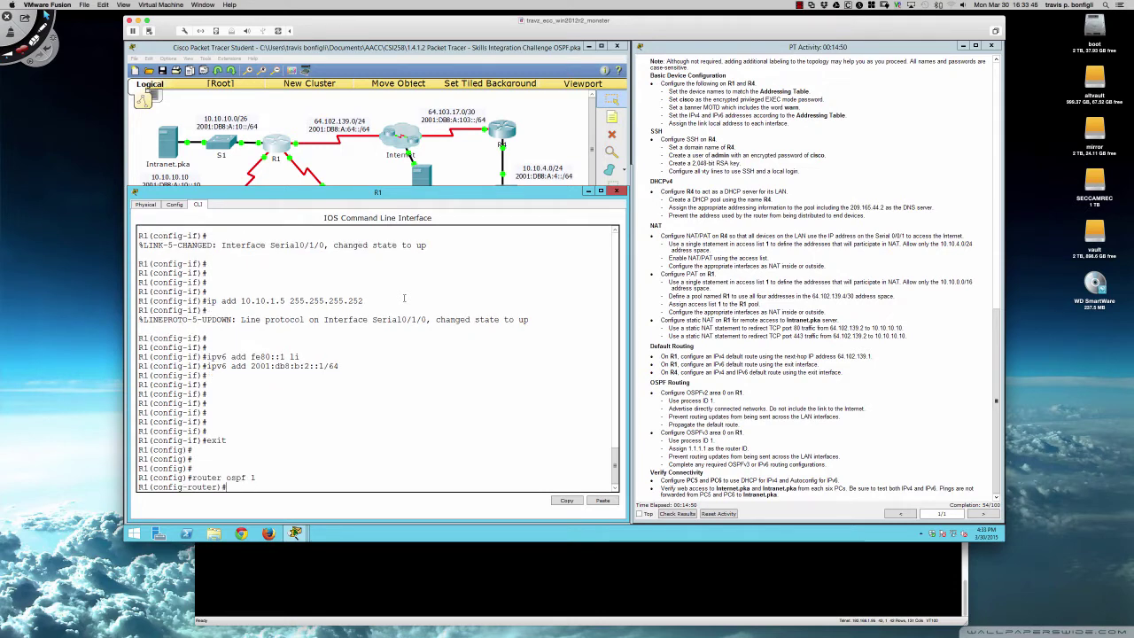
pyautogui.press('Return')
pyautogui.press('Return')
pyautogui.press('Return')
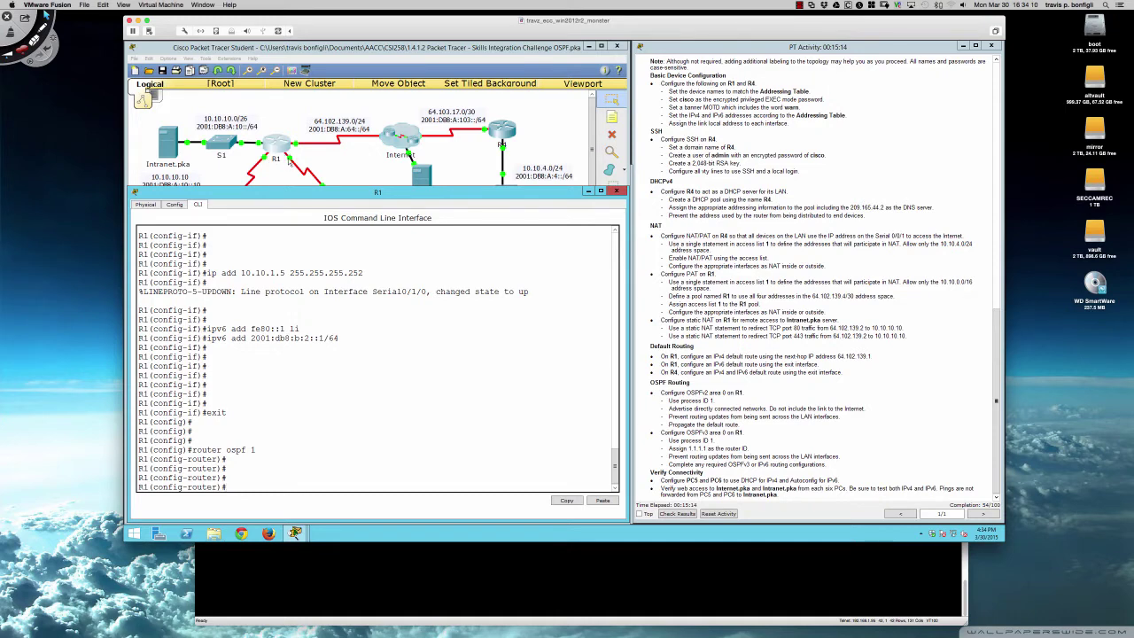
pyautogui.scroll(10, 701, 276)
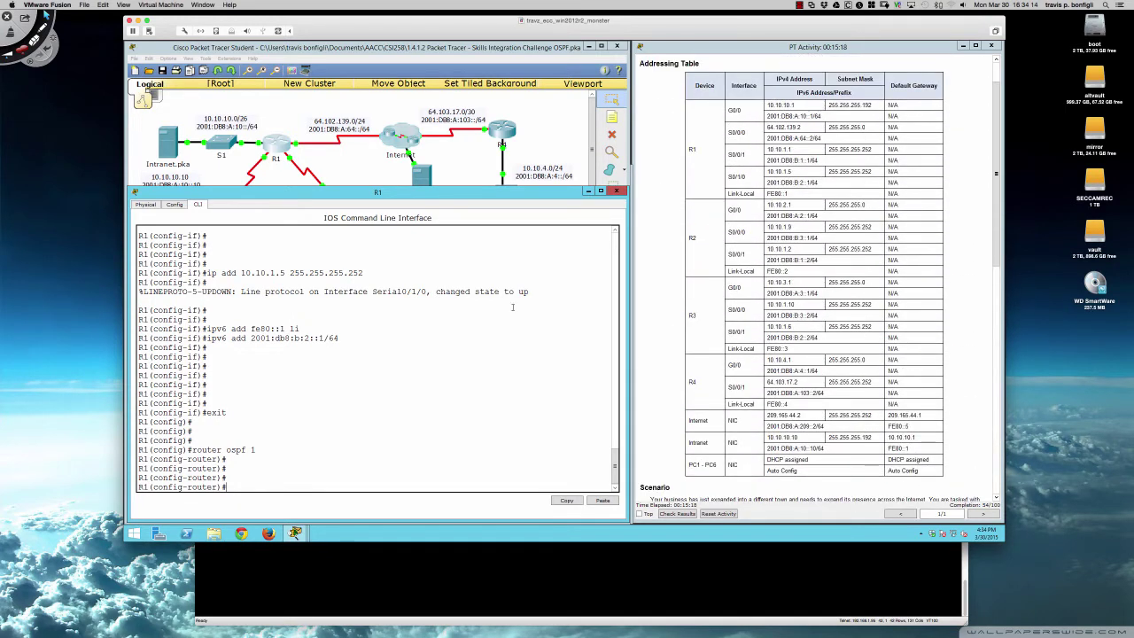
# - Set R1's OSPF router ID to 1.1.1.1
pyautogui.press('Return')
pyautogui.press('Return')
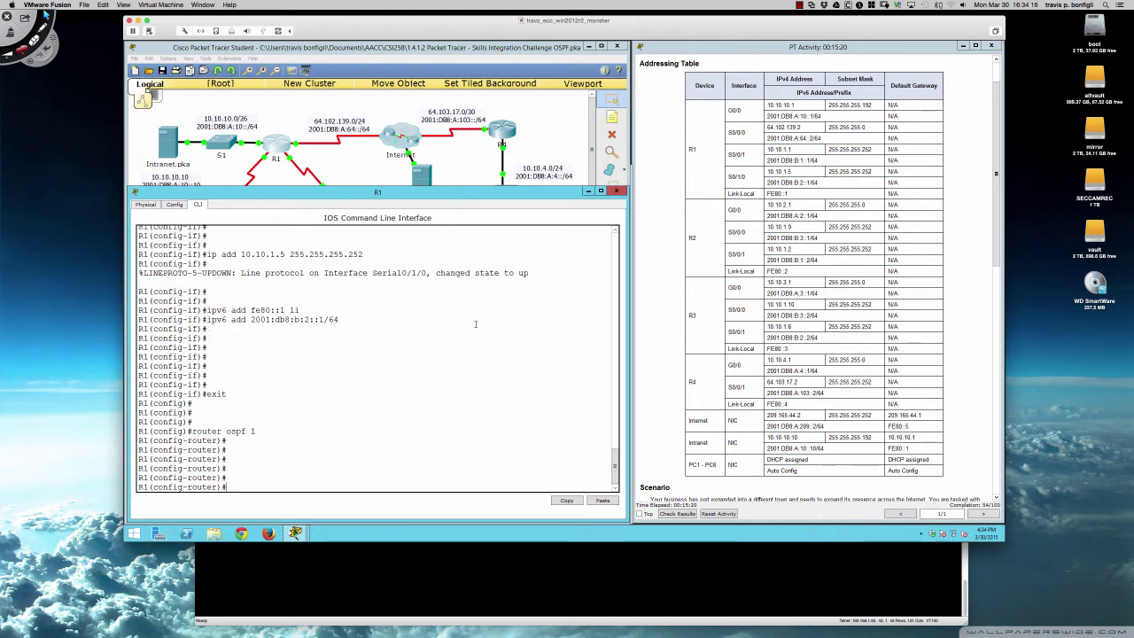
pyautogui.scroll(-10, 795, 288)
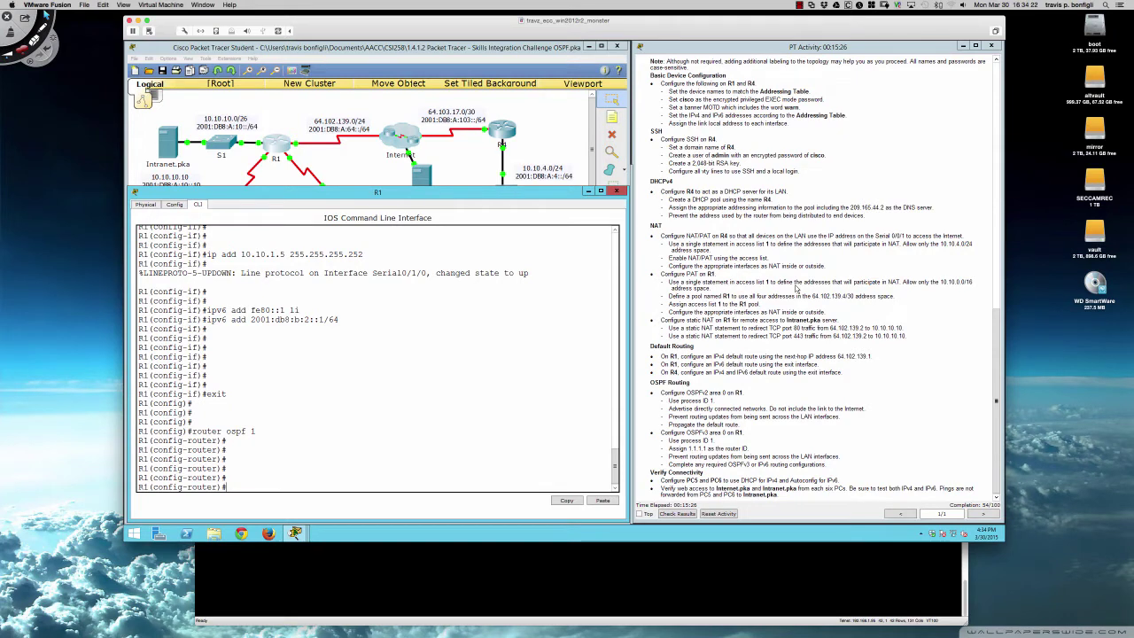
pyautogui.scroll(1, 796, 288)
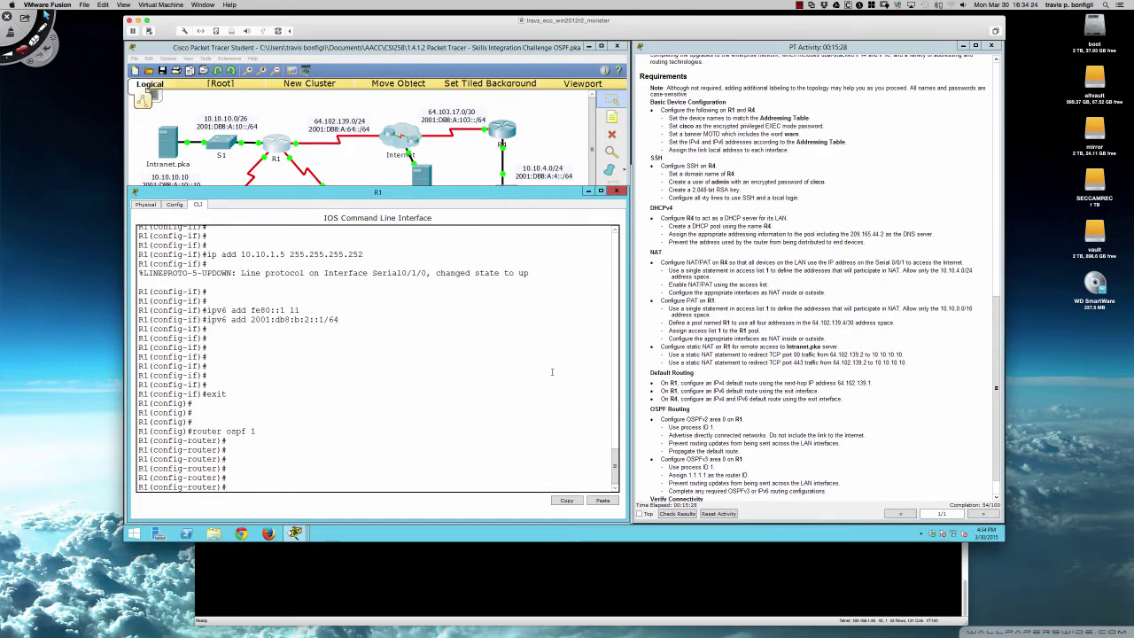
pyautogui.write('route')
pyautogui.press('Tab')
pyautogui.write('1')
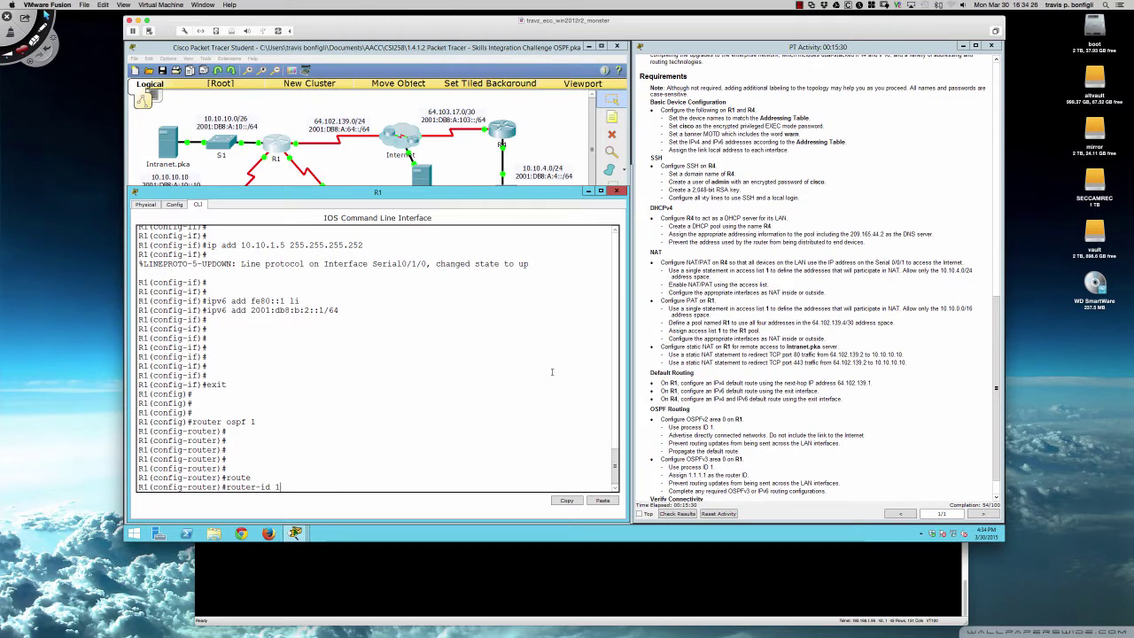
pyautogui.write('.1.1.1')
pyautogui.press('Return')
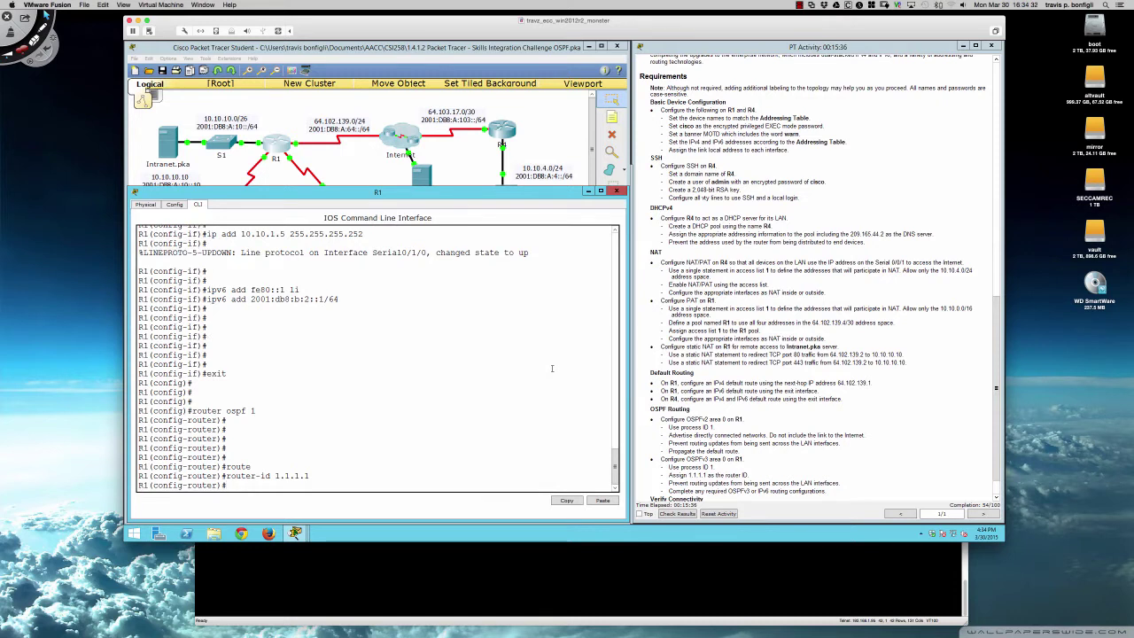
# - Make interface gi0/0 passive in R1's OSPF process
pyautogui.write('pass')
pyautogui.press('Tab')
pyautogui.write('gi0/0')
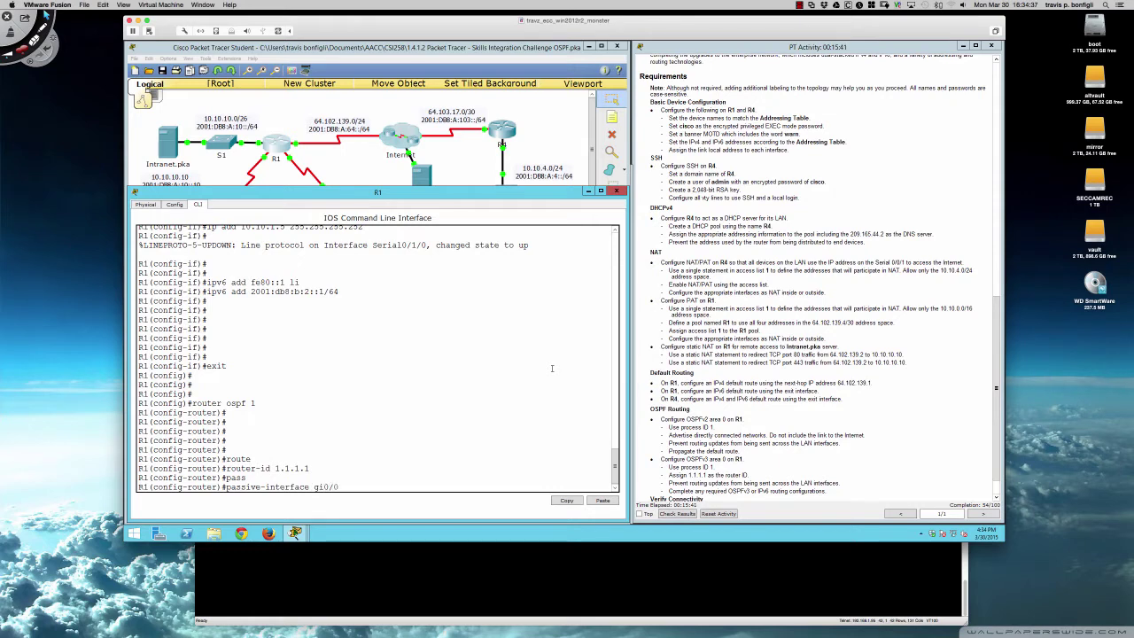
pyautogui.press('Return')
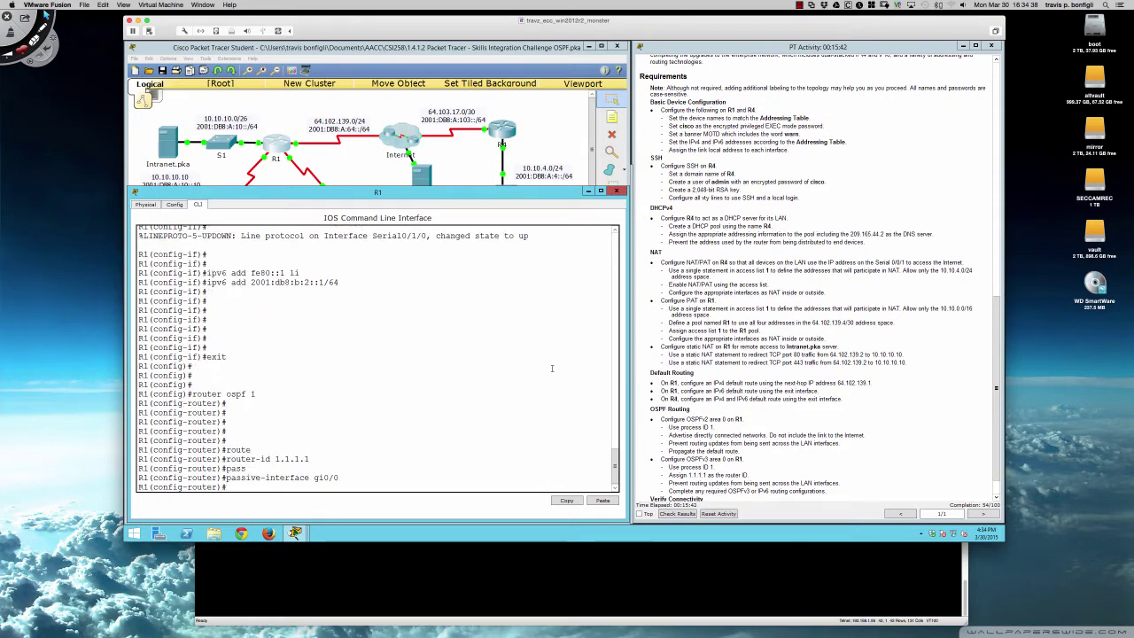
pyautogui.scroll(10, 737, 309)
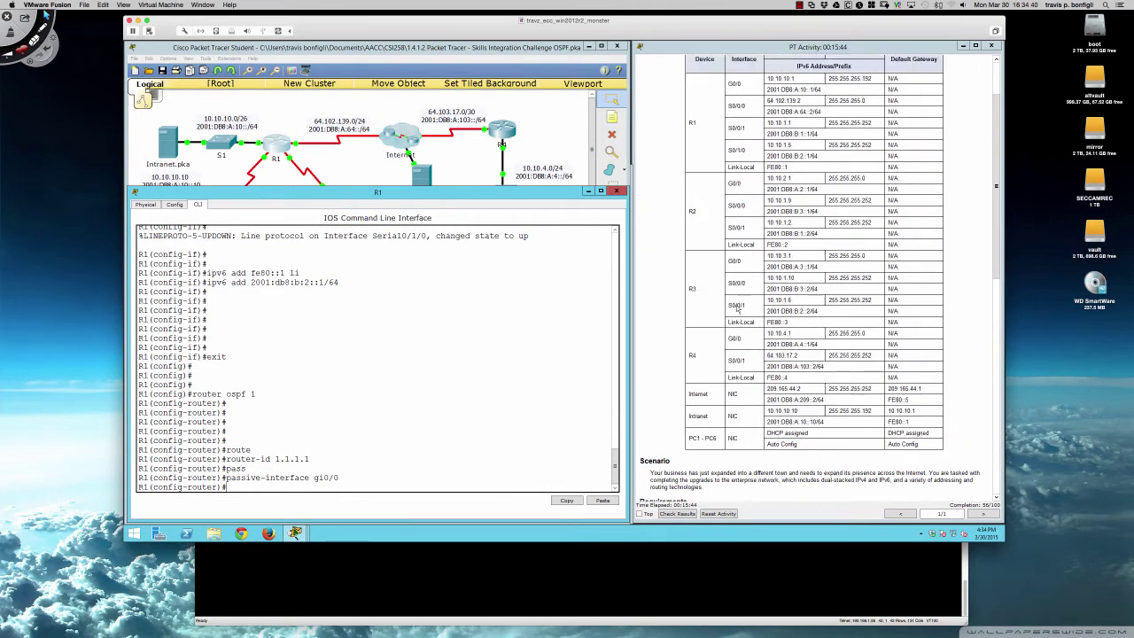
pyautogui.scroll(3, 737, 309)
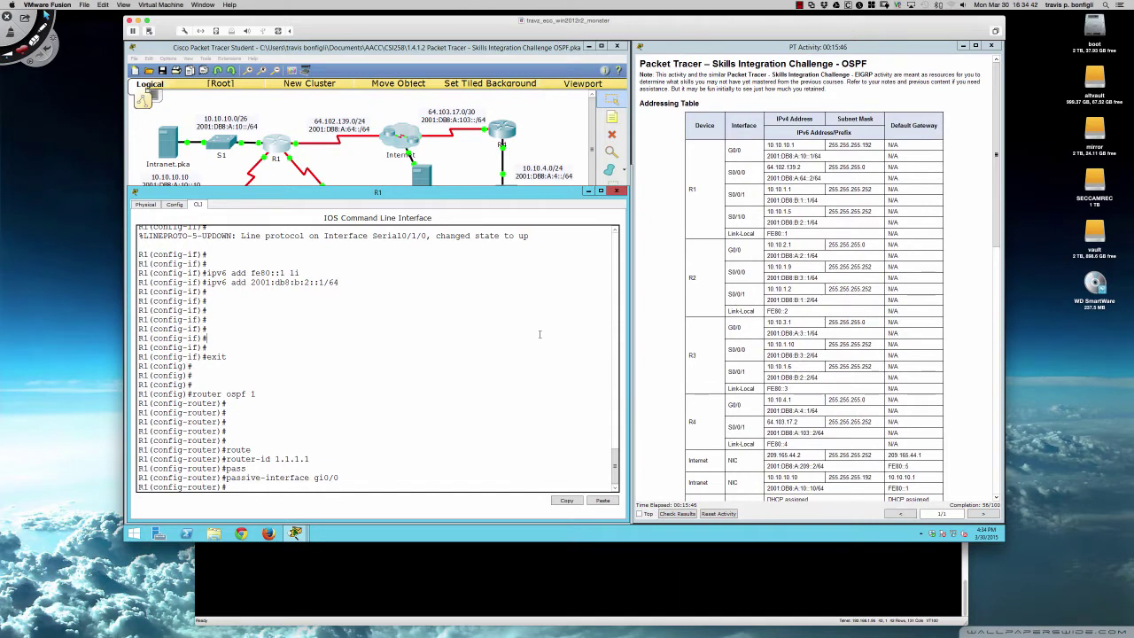
pyautogui.press('Return')
pyautogui.press('Return')
pyautogui.press('Return')
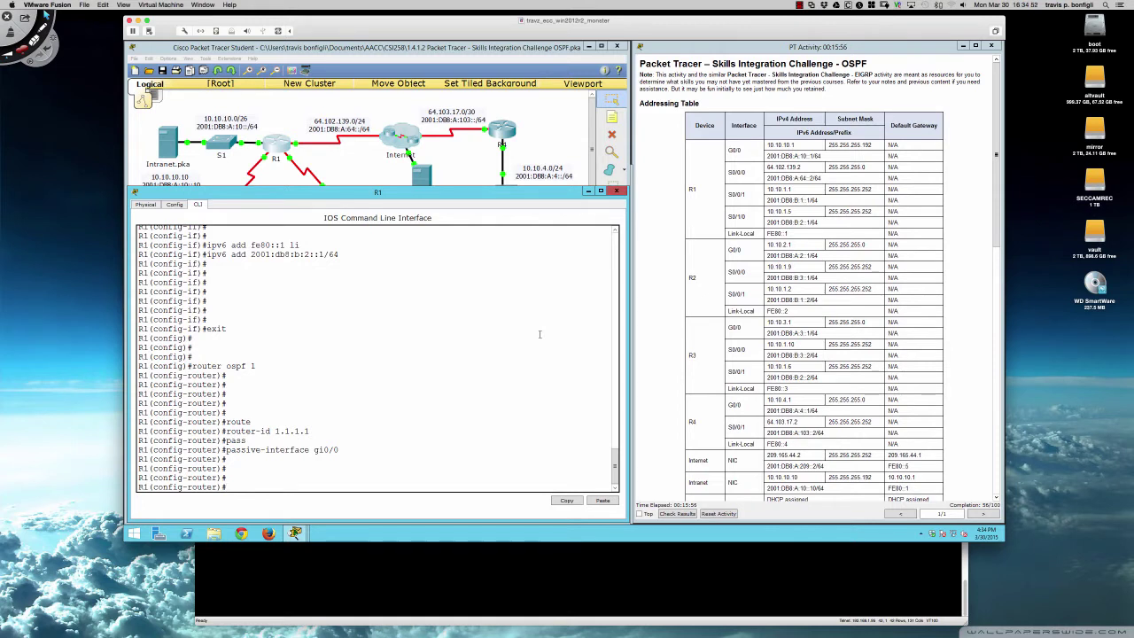
# - Advertise network 10.10.10.0 0.0.0.63 in OSPF area 0
pyautogui.write('net')
pyautogui.press('Tab')
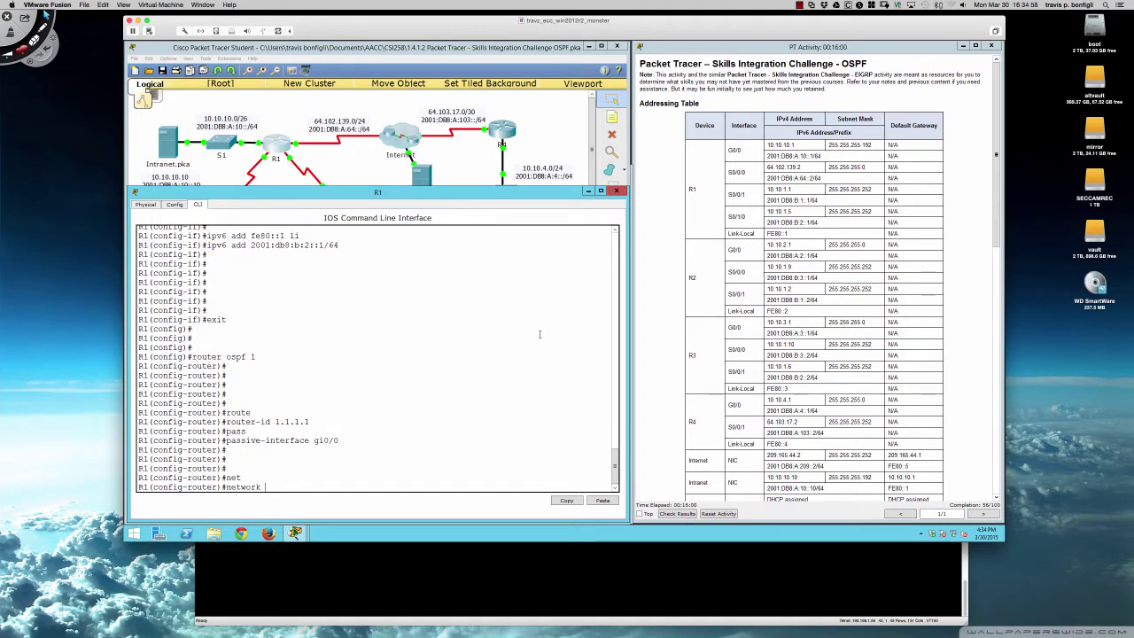
pyautogui.write('10.10.10.0 255.255')
pyautogui.press('BackSpace')
pyautogui.press('BackSpace')
pyautogui.press('BackSpace')
pyautogui.press('BackSpace')
pyautogui.press('BackSpace')
pyautogui.press('BackSpace')
pyautogui.press('BackSpace')
pyautogui.press('BackSpace')
pyautogui.press('BackSpace')
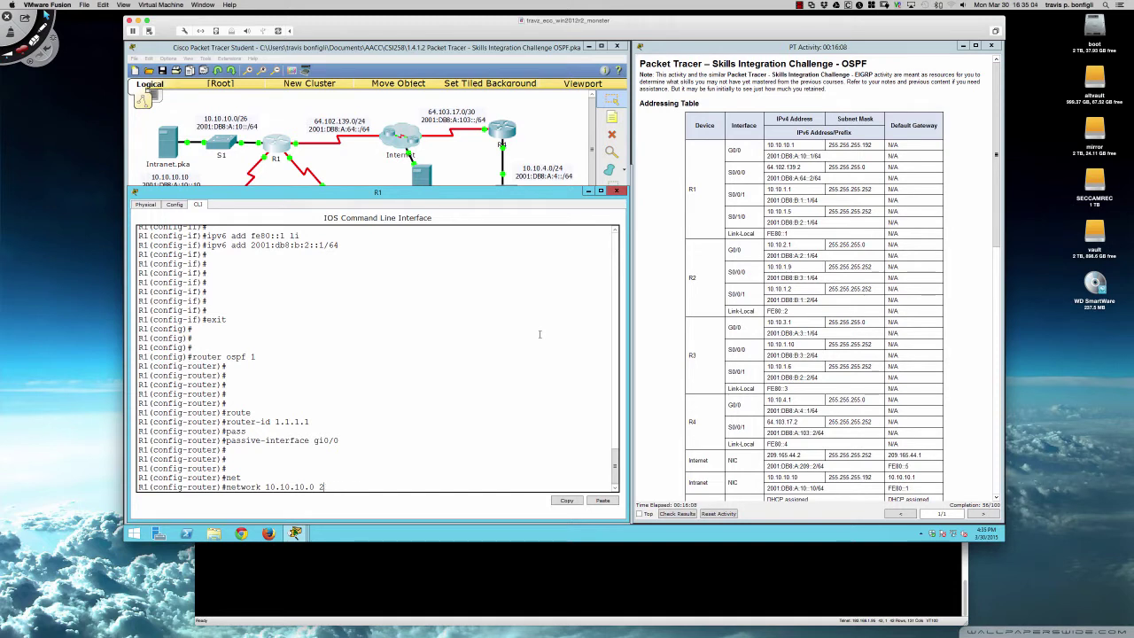
pyautogui.write('?')
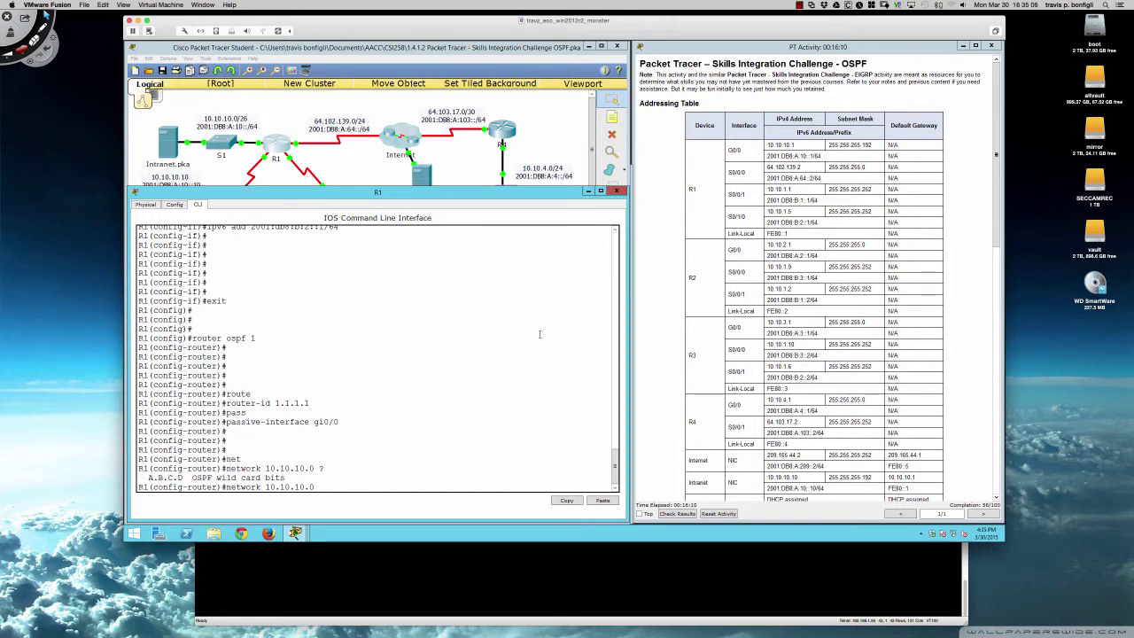
pyautogui.write('0.0.0.63')
pyautogui.write('area 0')
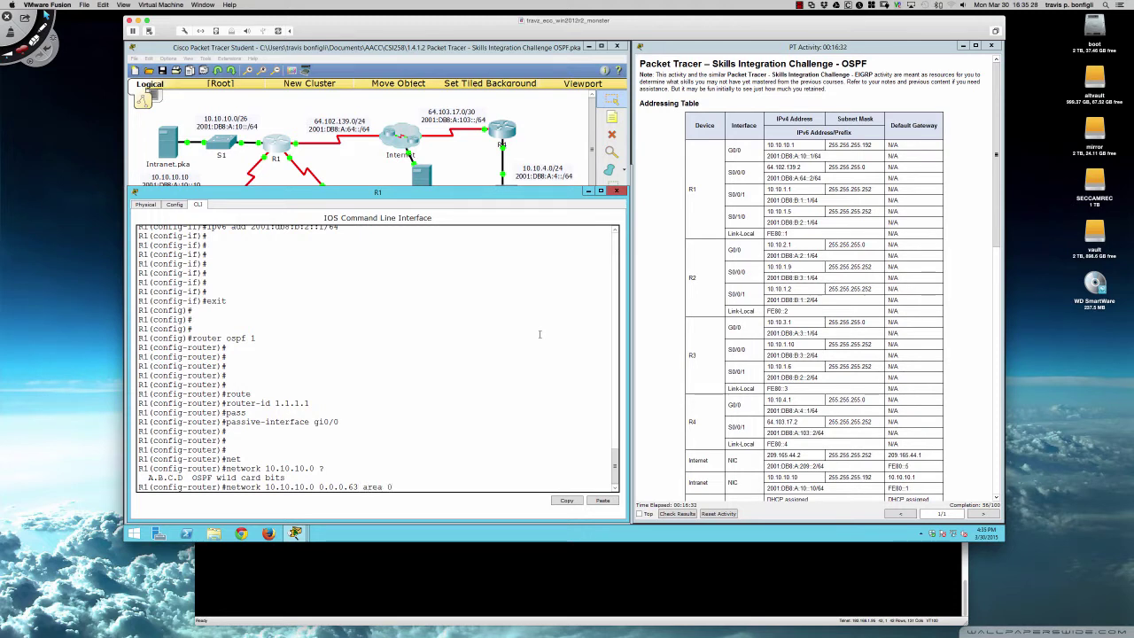
pyautogui.press('Return')
# - Advertise network 10.10.1.0 0.0.0.3 in OSPF area 0
pyautogui.write('net')
pyautogui.press('Tab')
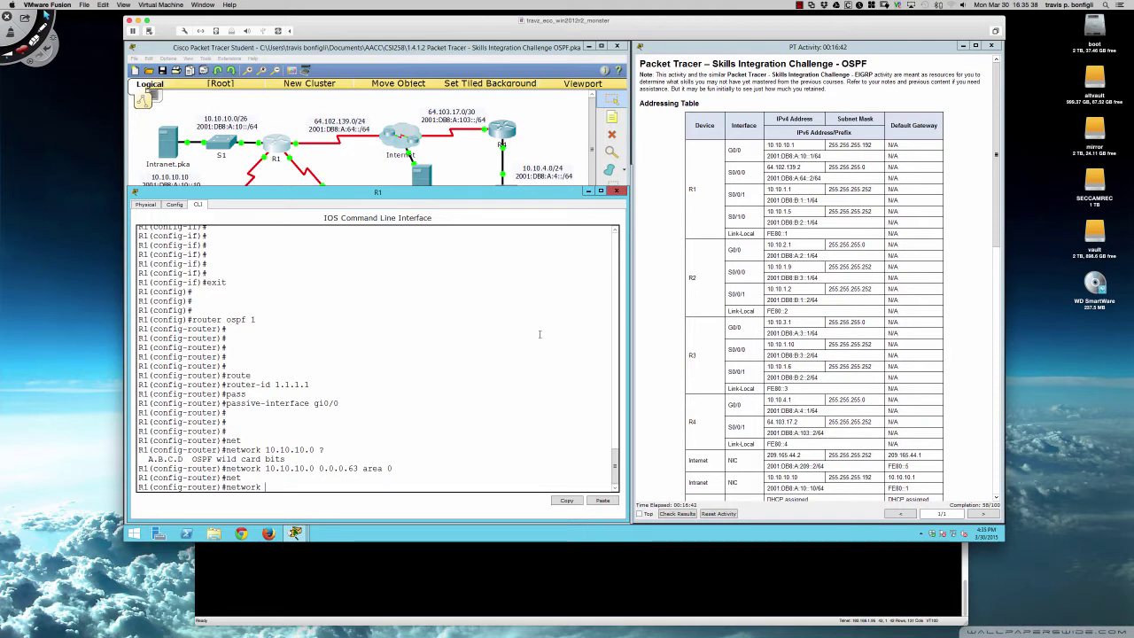
pyautogui.write('10.1')
pyautogui.write('.0')
pyautogui.write(' 255.255.255.')
pyautogui.press('BackSpace')
pyautogui.press('BackSpace')
pyautogui.press('BackSpace')
pyautogui.press('BackSpace')
pyautogui.press('BackSpace')
pyautogui.press('BackSpace')
pyautogui.press('BackSpace')
pyautogui.press('BackSpace')
pyautogui.press('BackSpace')
pyautogui.press('BackSpace')
pyautogui.press('BackSpace')
pyautogui.press('BackSpace')
pyautogui.press('BackSpace')
pyautogui.write('0 0.')
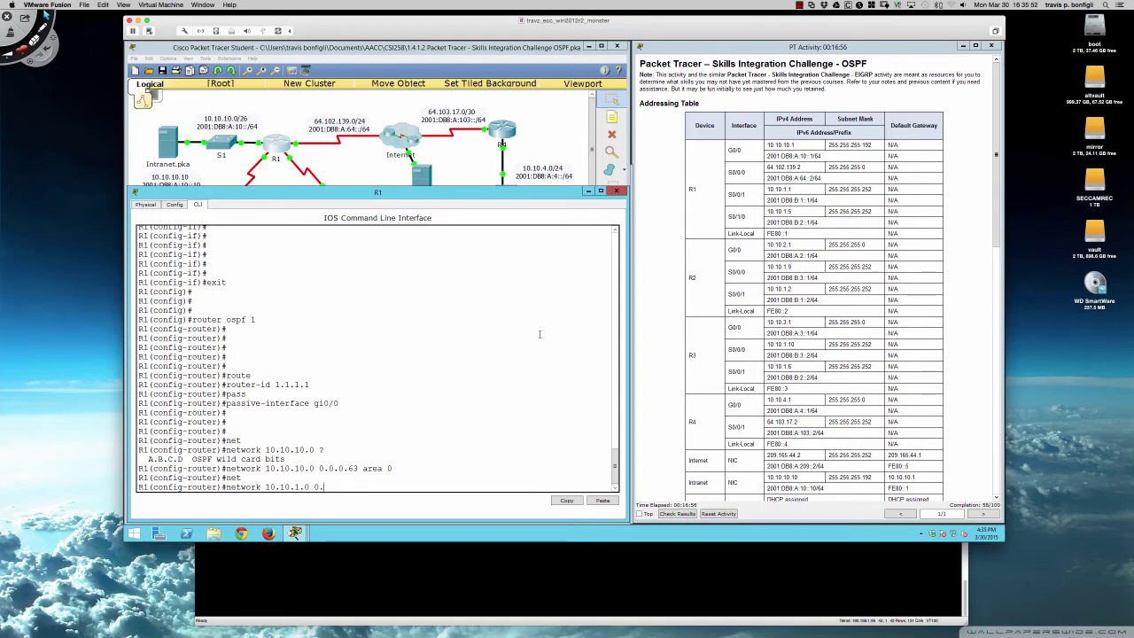
pyautogui.write('0.0.3 area 0')
pyautogui.press('Return')
# - Begin the next OSPF network statement, starting with 10.10.1
pyautogui.write('net')
pyautogui.press('Tab')
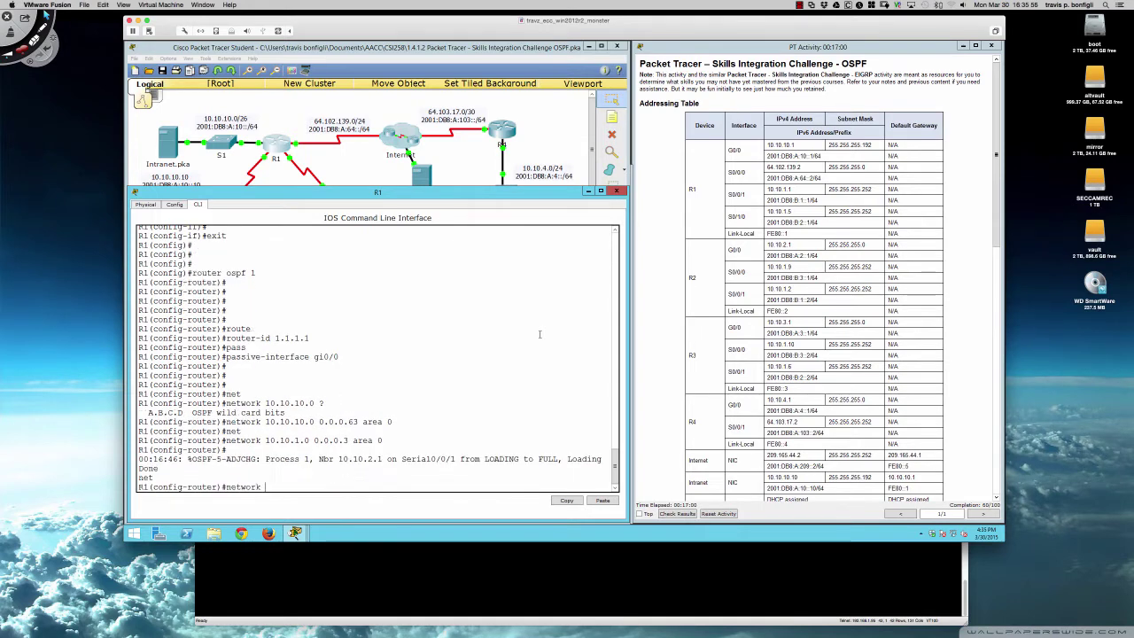
pyautogui.write('10.10.1')
pyautogui.press('super+Tab')
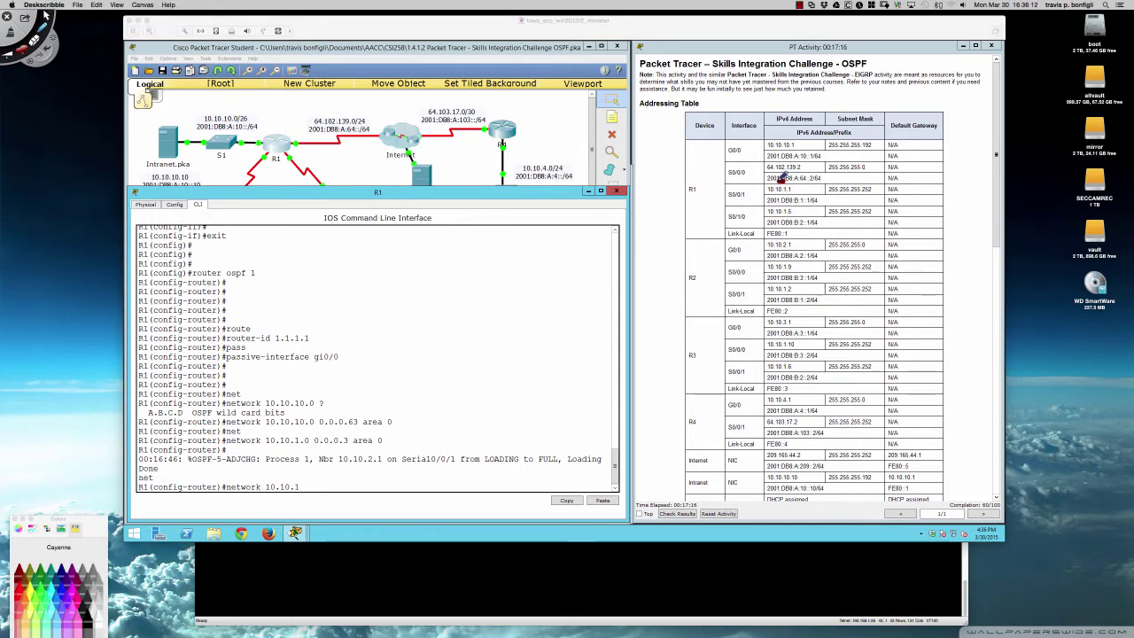
pyautogui.moveTo(785, 182); pyautogui.dragTo(753, 196)
pyautogui.moveTo(790, 180)
pyautogui.mouseDown()
pyautogui.moveTo(765, 180)
pyautogui.moveTo(788, 177)
pyautogui.moveTo(762, 213)
pyautogui.moveTo(785, 222)
pyautogui.moveTo(767, 202)
pyautogui.mouseUp()
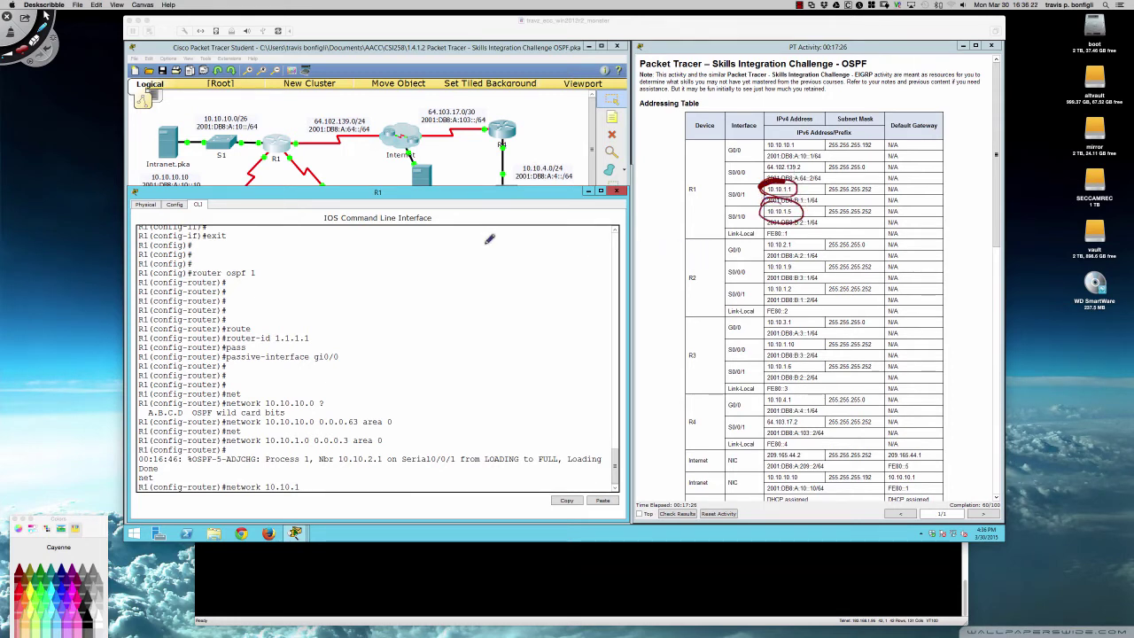
pyautogui.moveTo(482, 234)
pyautogui.mouseDown()
pyautogui.moveTo(480, 245)
pyautogui.moveTo(559, 234)
pyautogui.mouseUp()
pyautogui.click(546, 242)
pyautogui.moveTo(791, 183); pyautogui.dragTo(785, 191)
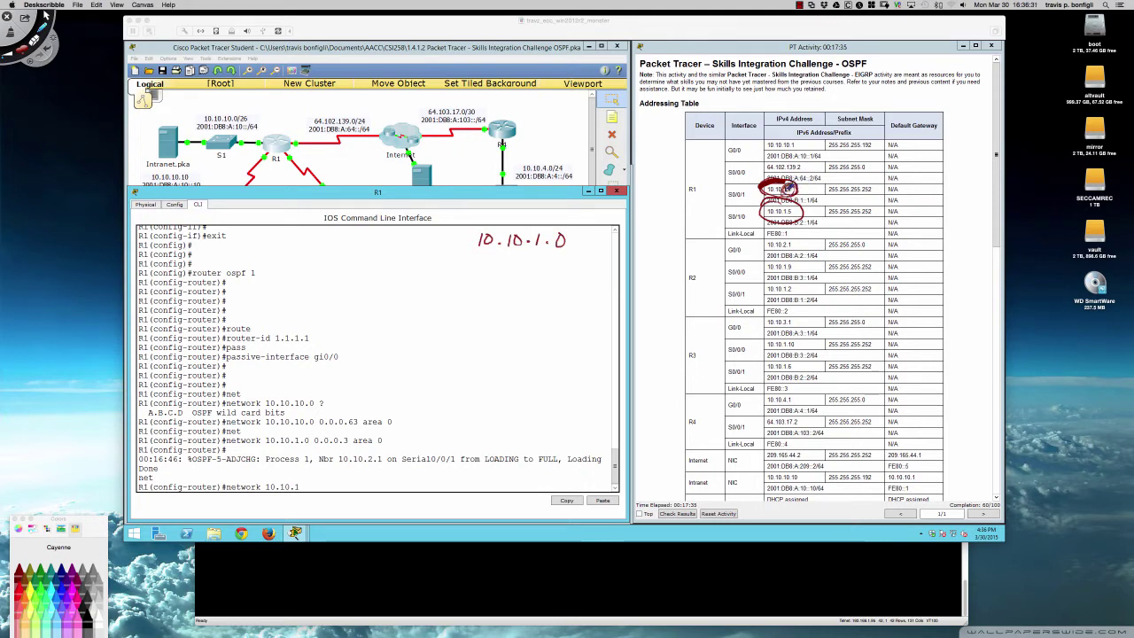
pyautogui.click(540, 263)
pyautogui.moveTo(557, 252)
pyautogui.mouseDown()
pyautogui.moveTo(556, 288)
pyautogui.moveTo(585, 273)
pyautogui.moveTo(559, 314)
pyautogui.mouseUp()
pyautogui.click(542, 284)
pyautogui.click(544, 312)
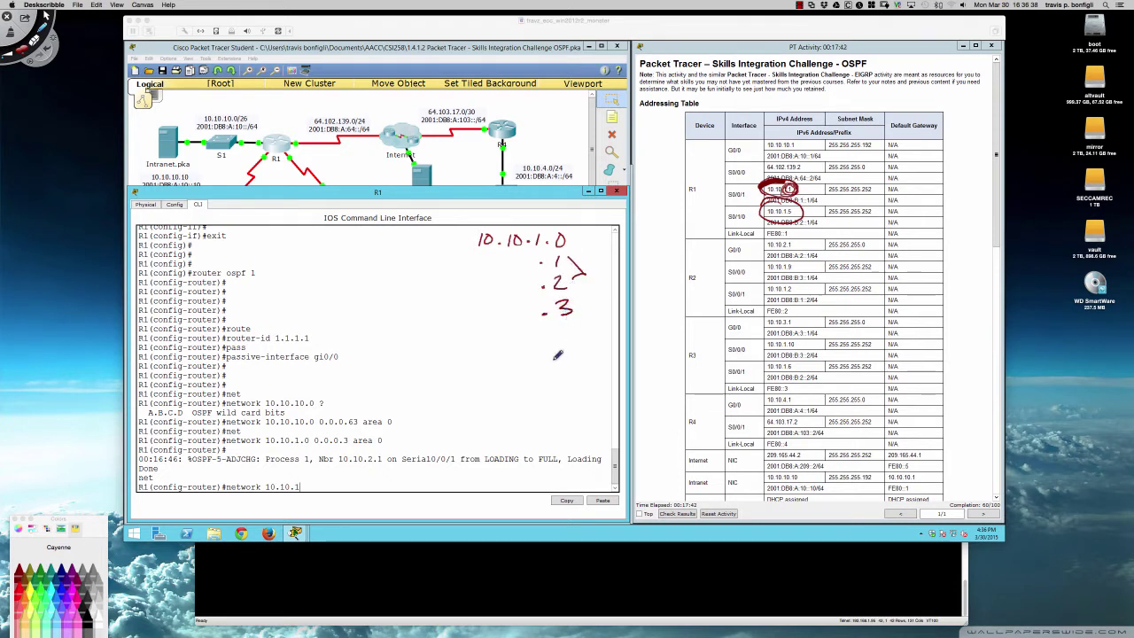
pyautogui.moveTo(450, 327); pyautogui.dragTo(621, 345)
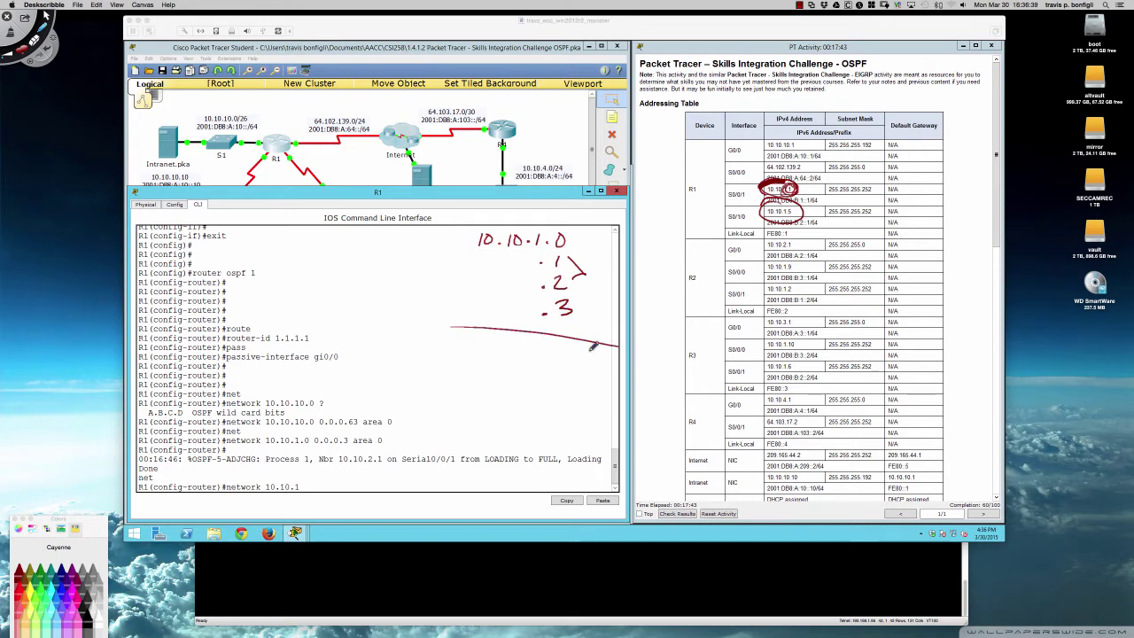
pyautogui.moveTo(480, 357)
pyautogui.mouseDown()
pyautogui.moveTo(482, 371)
pyautogui.moveTo(491, 359)
pyautogui.moveTo(580, 368)
pyautogui.mouseUp()
pyautogui.click(508, 365)
pyautogui.click(547, 369)
pyautogui.click(560, 372)
pyautogui.moveTo(577, 357)
pyautogui.mouseDown()
pyautogui.moveTo(567, 405)
pyautogui.moveTo(581, 392)
pyautogui.moveTo(565, 422)
pyautogui.moveTo(581, 440)
pyautogui.moveTo(574, 452)
pyautogui.mouseUp()
pyautogui.click(562, 450)
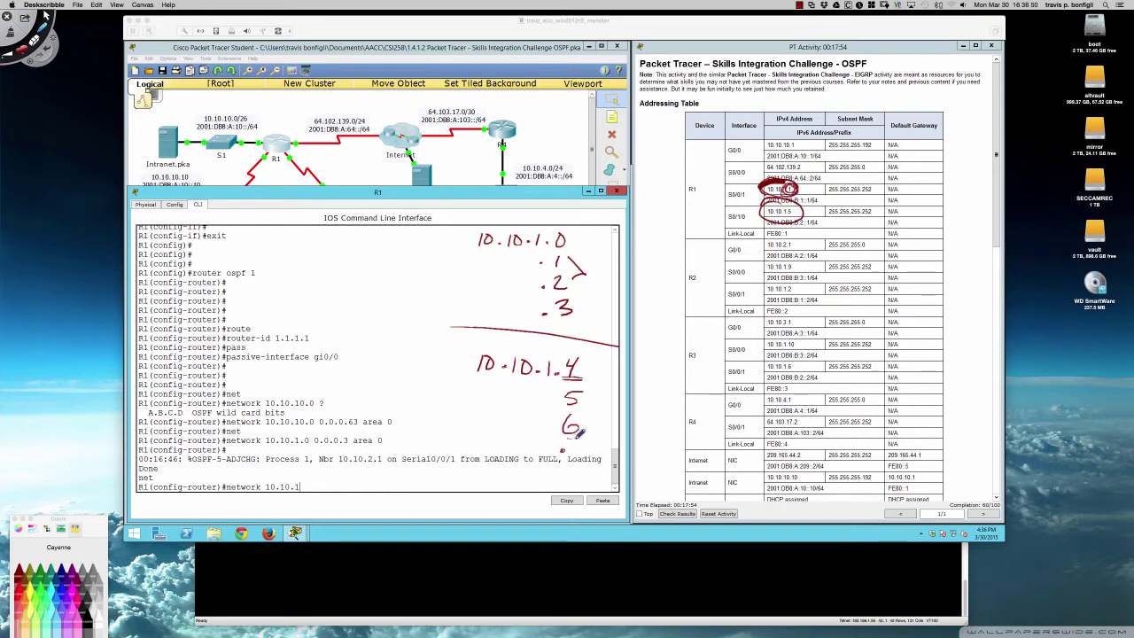
pyautogui.moveTo(583, 391)
pyautogui.mouseDown()
pyautogui.moveTo(598, 400)
pyautogui.moveTo(587, 424)
pyautogui.mouseUp()
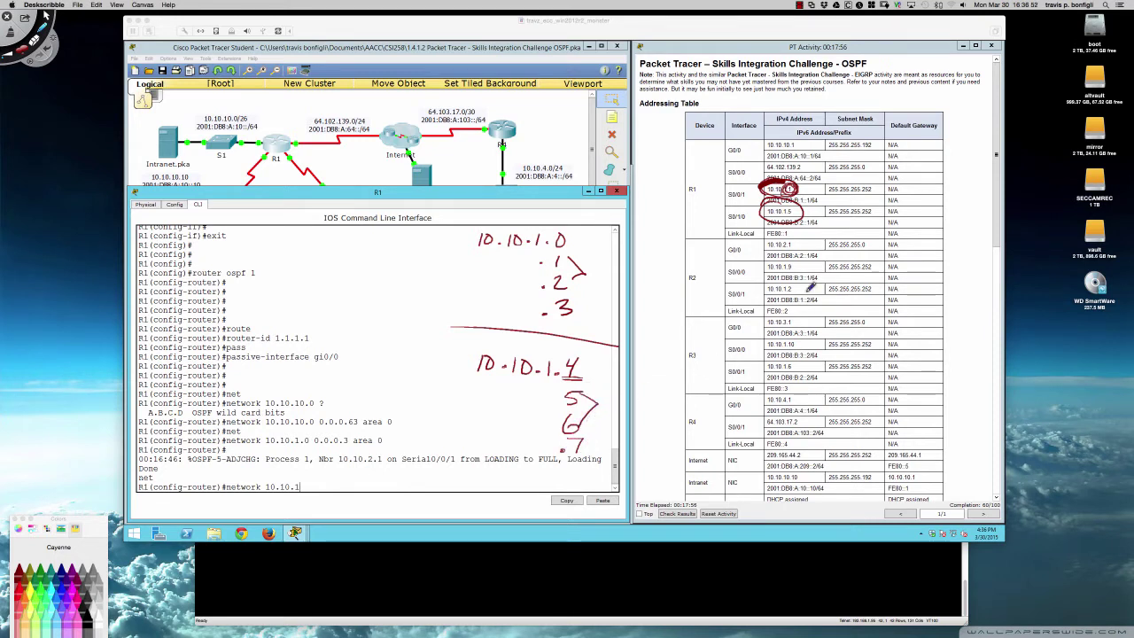
pyautogui.moveTo(808, 210)
pyautogui.mouseDown()
pyautogui.moveTo(821, 191)
pyautogui.moveTo(788, 202)
pyautogui.moveTo(796, 218)
pyautogui.moveTo(803, 211)
pyautogui.mouseUp()
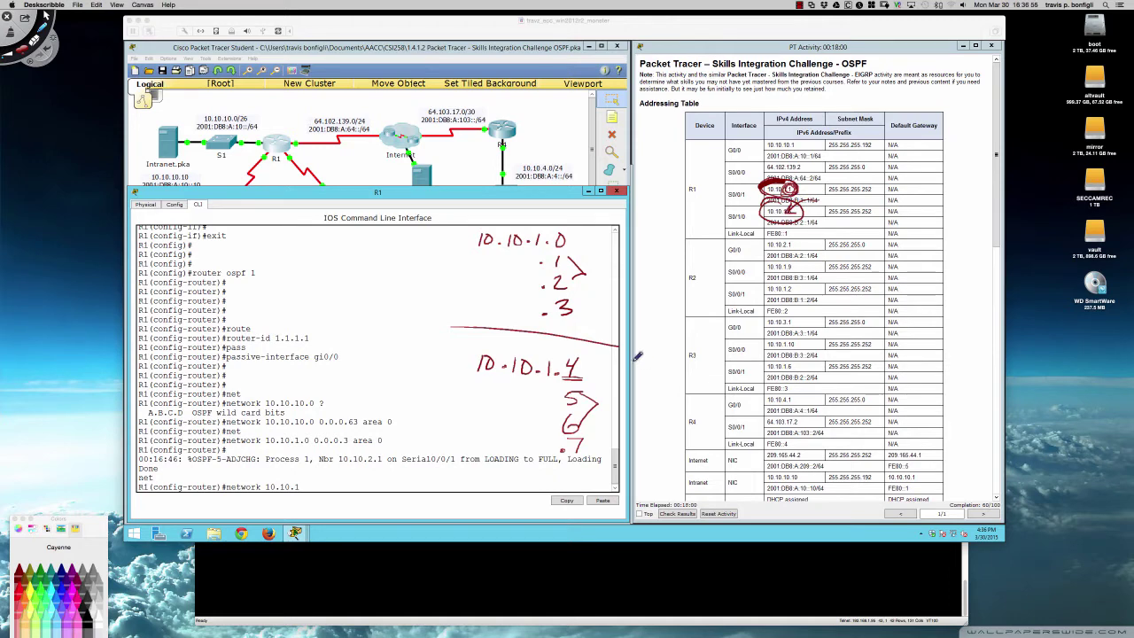
pyautogui.press('Escape')
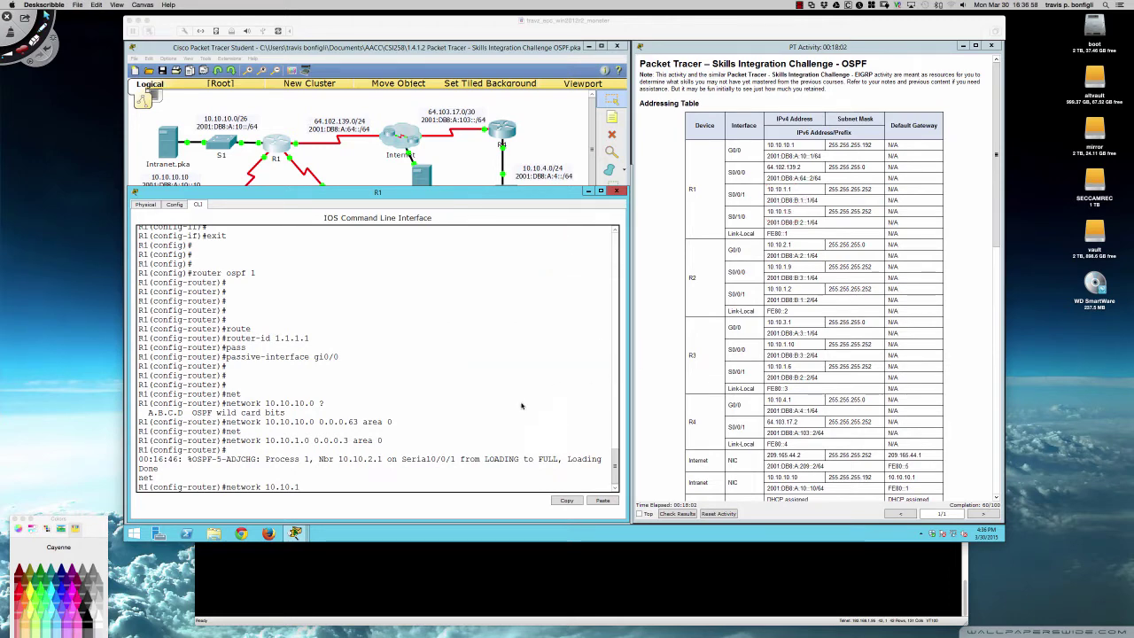
pyautogui.moveTo(228, 292); pyautogui.dragTo(505, 405)
# - Complete R1's OSPF network statement 10.10.1.4 0.0.0.3 area 0
pyautogui.click(700, 418)
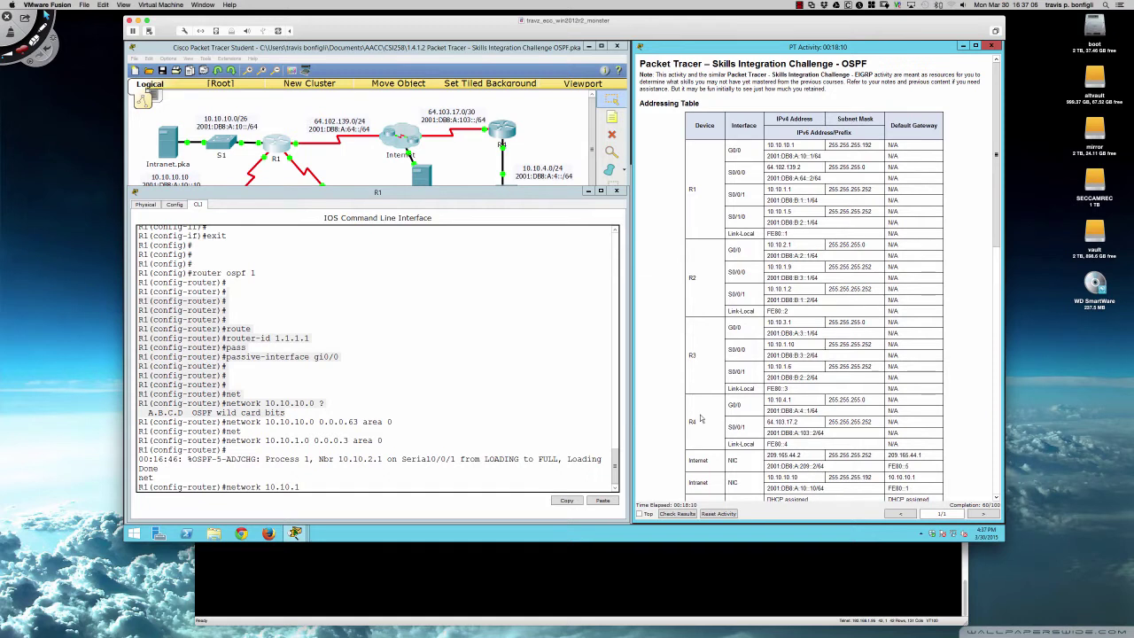
pyautogui.click(484, 390)
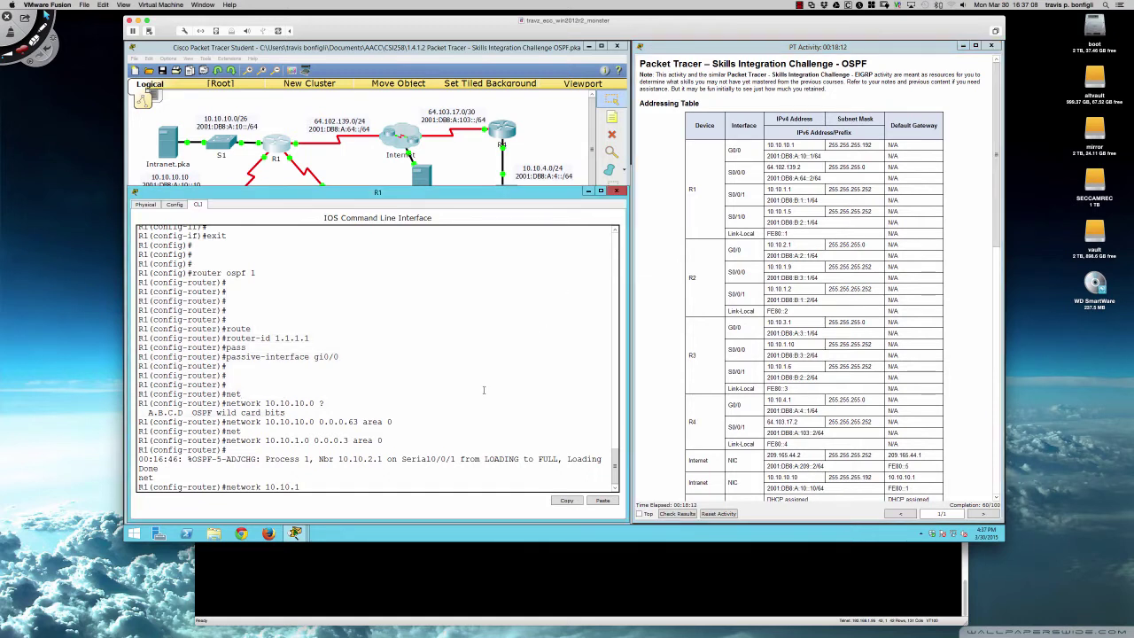
pyautogui.write('4 0.0.0.3 area 0')
pyautogui.press('Return')
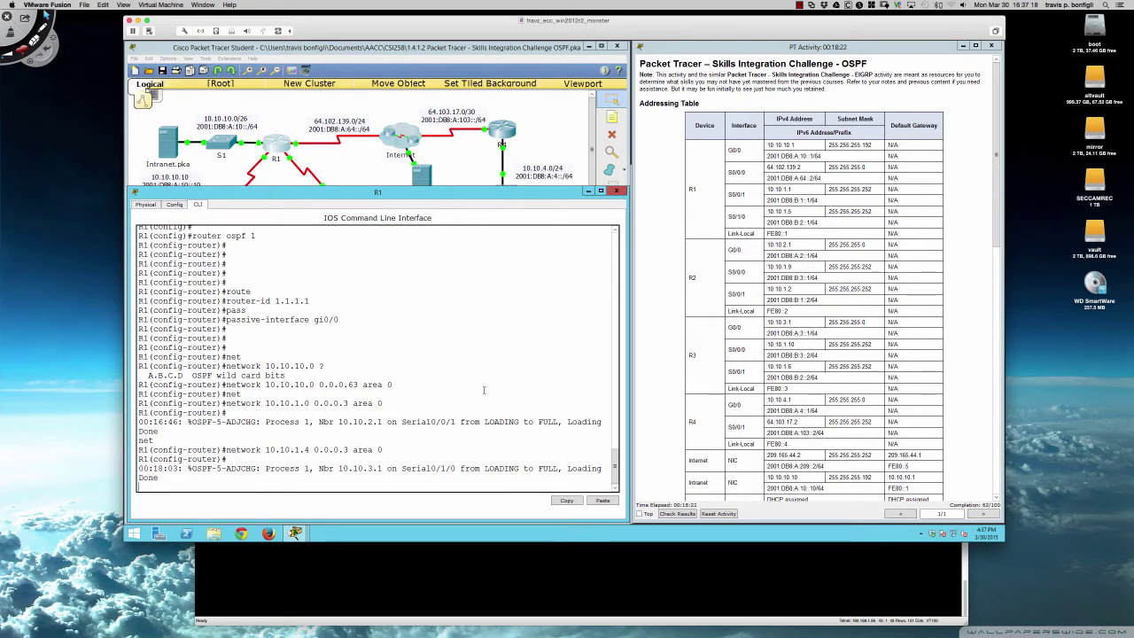
pyautogui.press('Return')
pyautogui.press('Return')
pyautogui.press('Return')
pyautogui.press('Return')
pyautogui.scroll(-10, 726, 279)
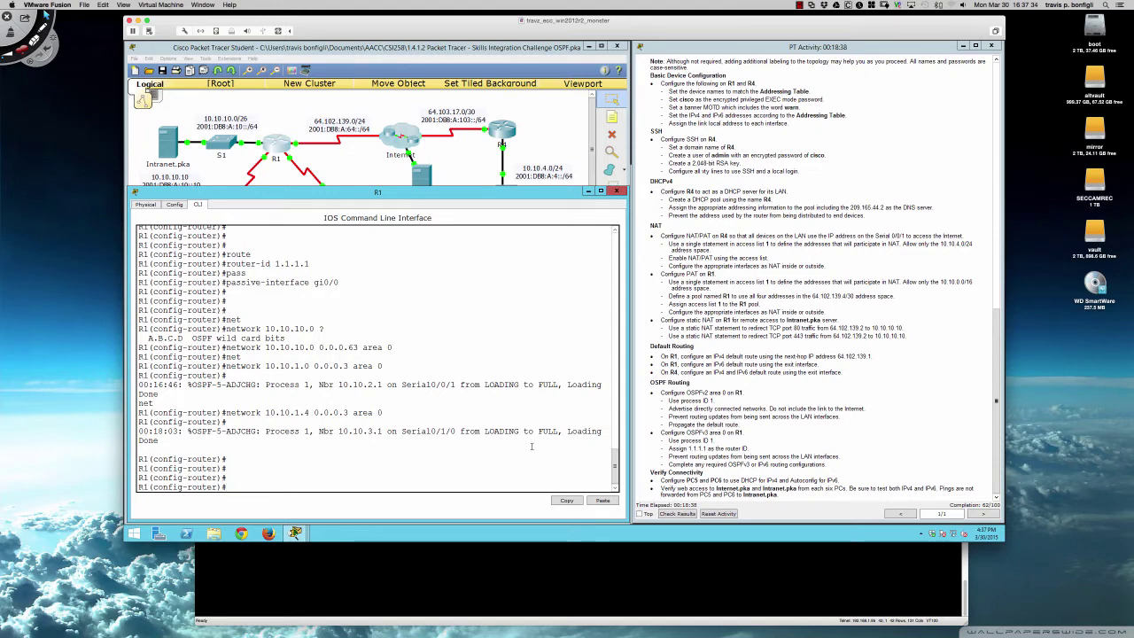
pyautogui.press('Return')
pyautogui.press('Return')
pyautogui.press('Return')
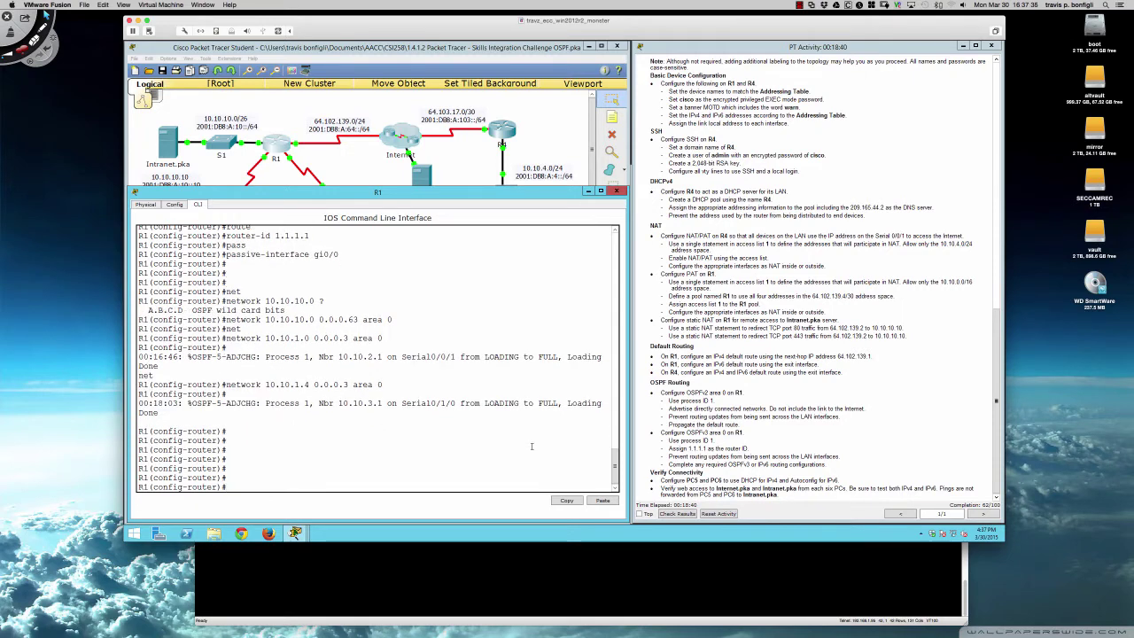
# - Make R1's OSPF process originate default routing with 'default-information originate'
pyautogui.write('def')
pyautogui.press('Tab')
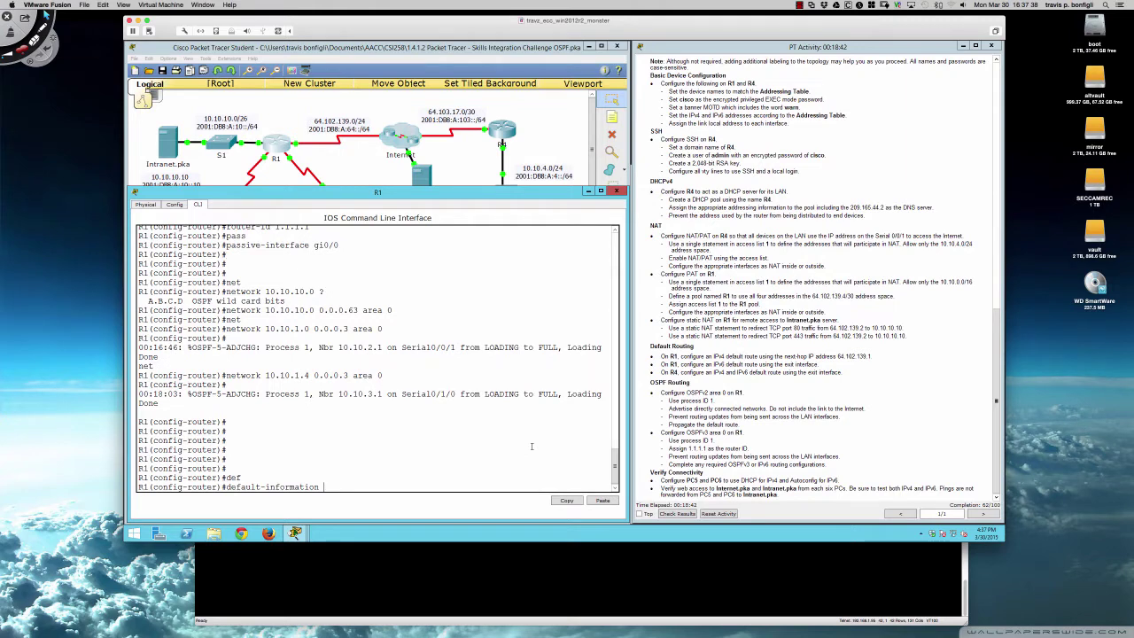
pyautogui.write('ori')
pyautogui.press('Tab')
pyautogui.press('Return')
# - Display R1's full routing table with 'do sh ip route'
pyautogui.press('Return')
pyautogui.press('Return')
pyautogui.press('Return')
pyautogui.press('Return')
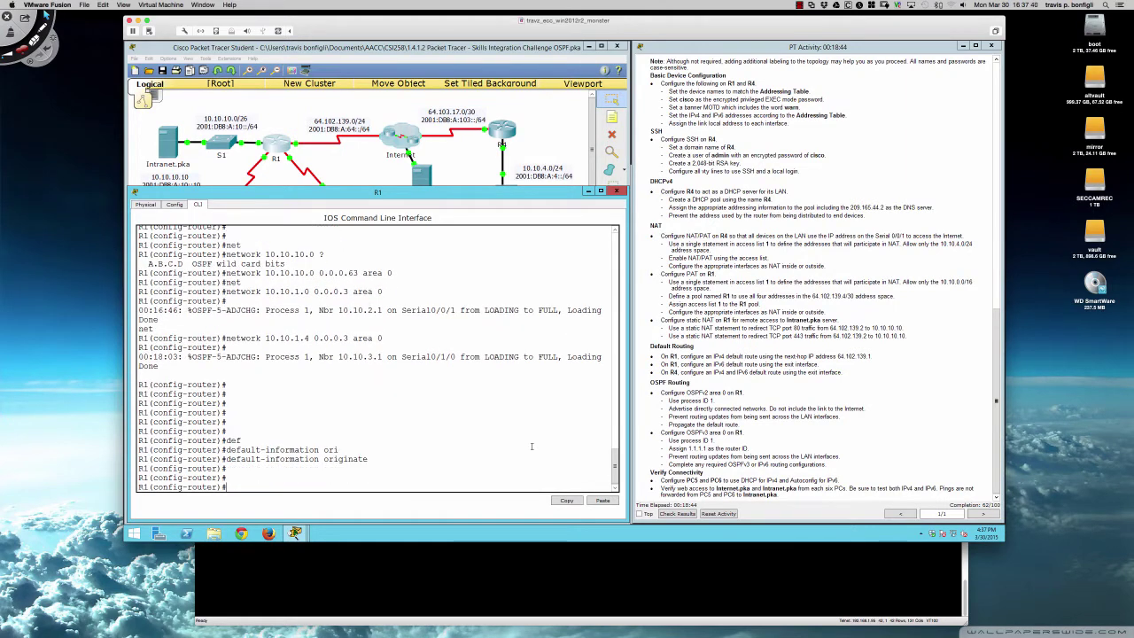
pyautogui.write('do sh ip route')
pyautogui.press('Return')
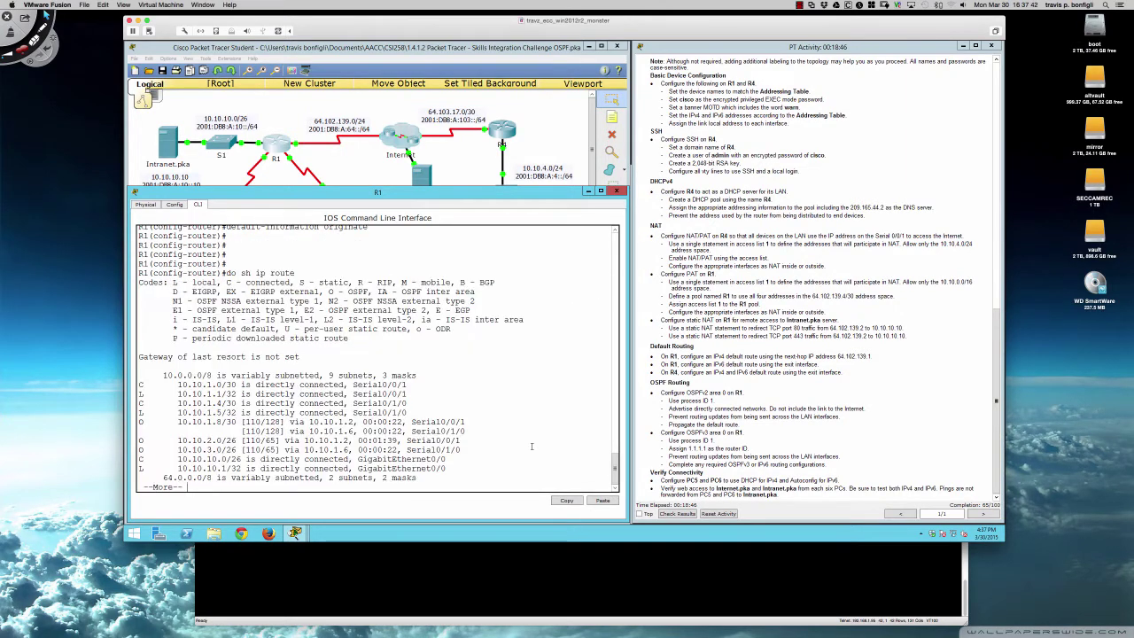
pyautogui.press('space')
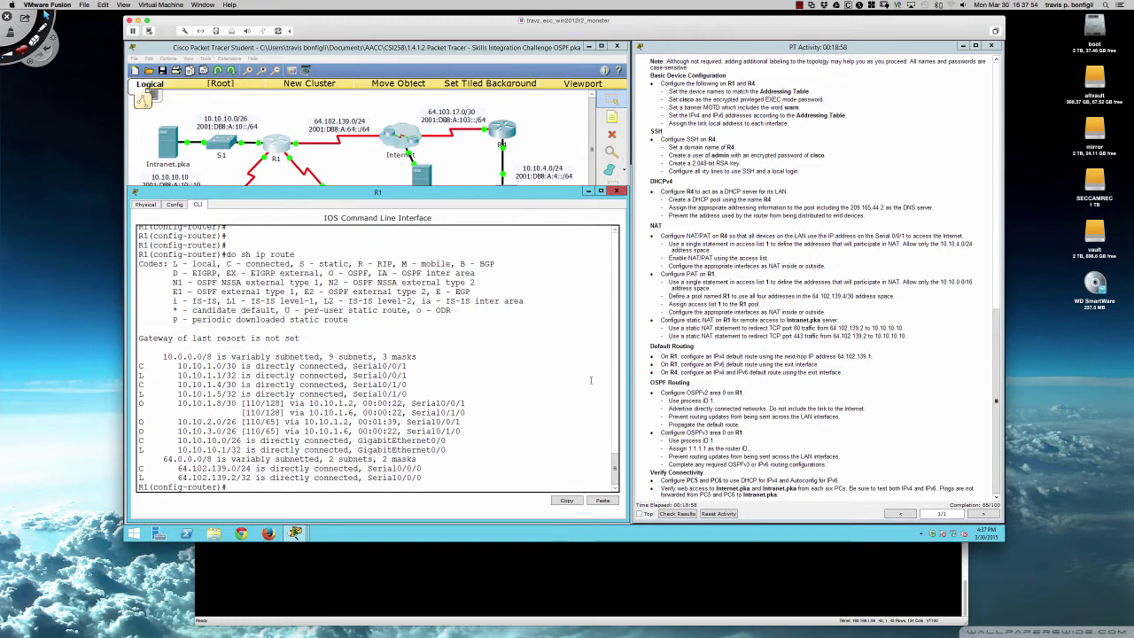
pyautogui.click(346, 168)
# - Open R2's device window, move and enlarge it, and show its CLI
pyautogui.click(234, 211)
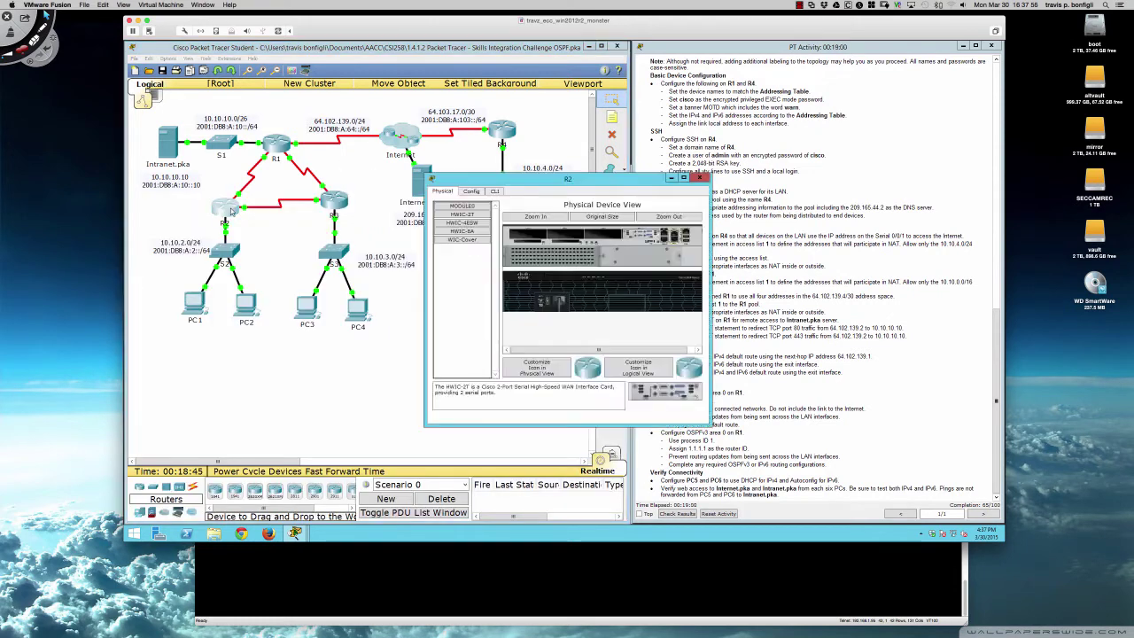
pyautogui.moveTo(535, 187); pyautogui.dragTo(235, 280)
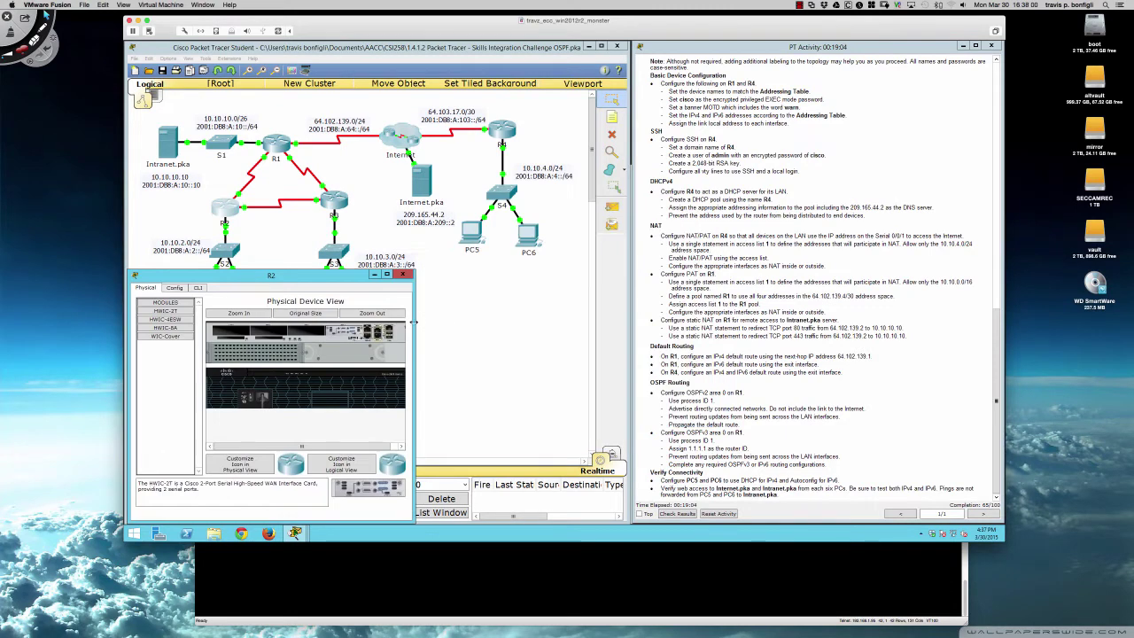
pyautogui.moveTo(414, 325); pyautogui.dragTo(629, 323)
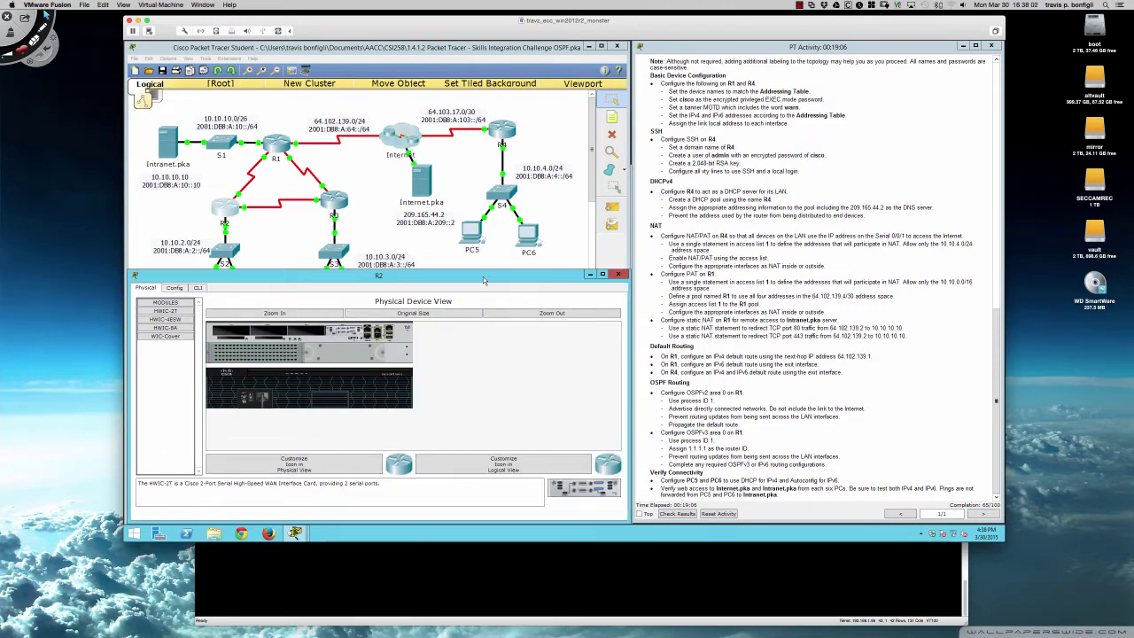
pyautogui.moveTo(213, 270); pyautogui.dragTo(213, 211)
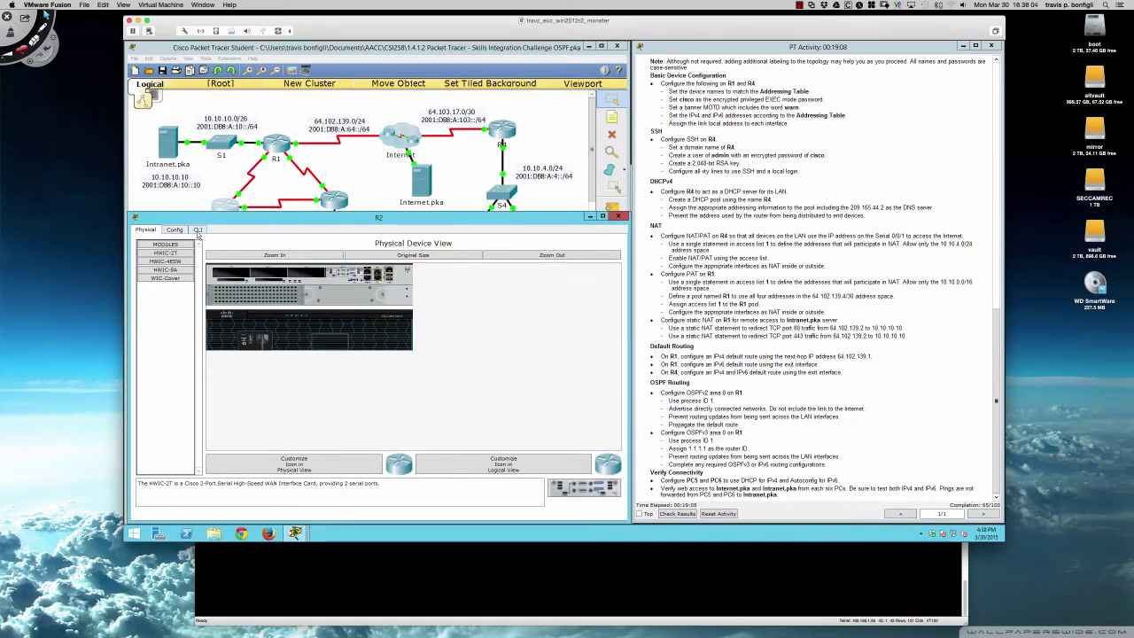
pyautogui.click(198, 230)
pyautogui.press('Return')
pyautogui.press('Return')
pyautogui.press('Return')
pyautogui.press('Return')
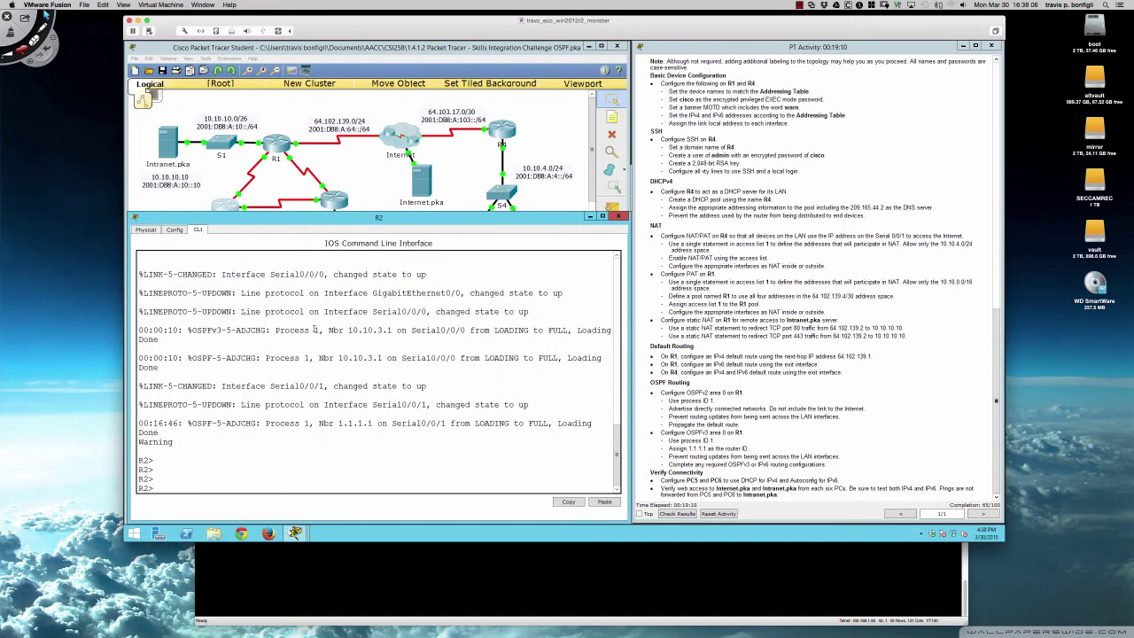
# - Enter privileged mode on R2 with the enable password and run 'sh ip route'
pyautogui.write('e')
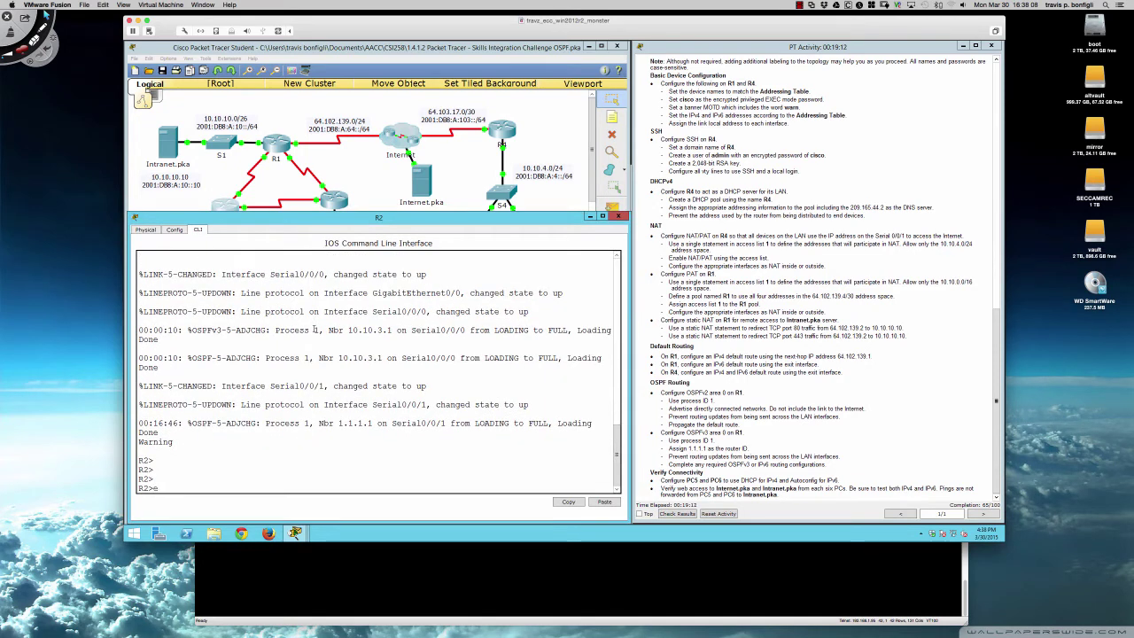
pyautogui.write('n')
pyautogui.press('Return')
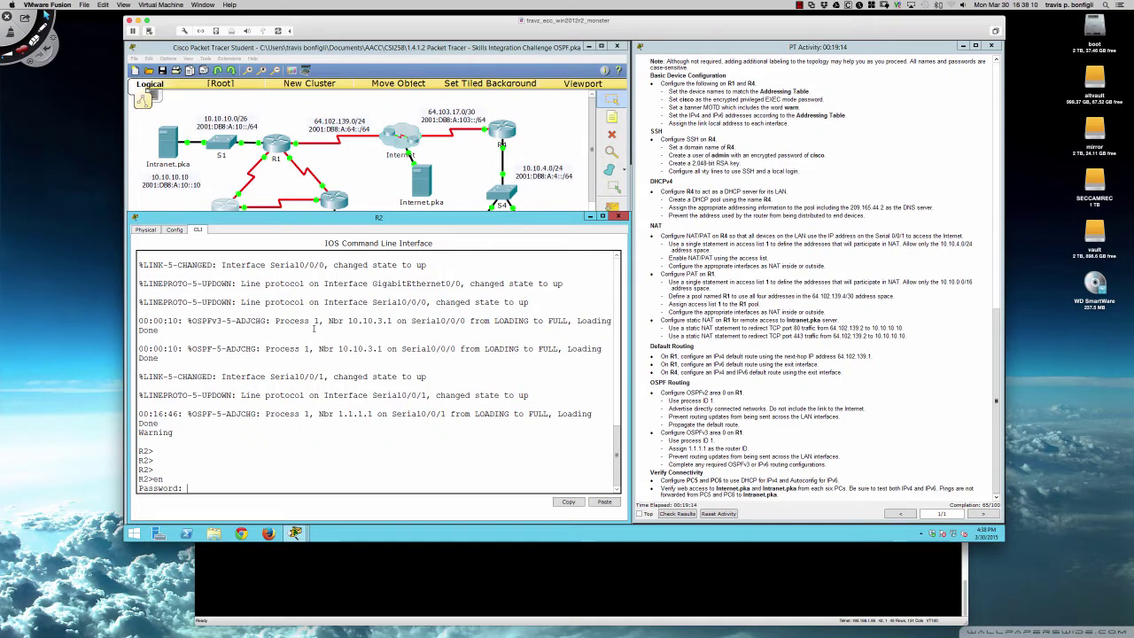
pyautogui.press('Return')
pyautogui.write('class')
pyautogui.press('Return')
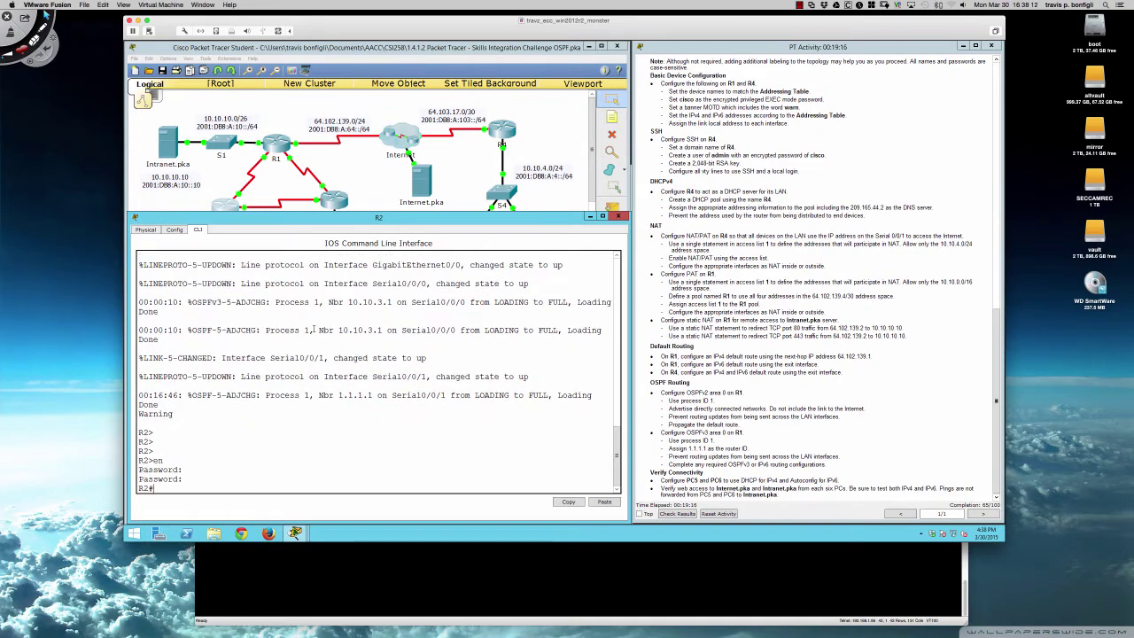
pyautogui.press('Return')
pyautogui.press('Return')
pyautogui.press('Return')
pyautogui.write('sh ip route')
pyautogui.press('Return')
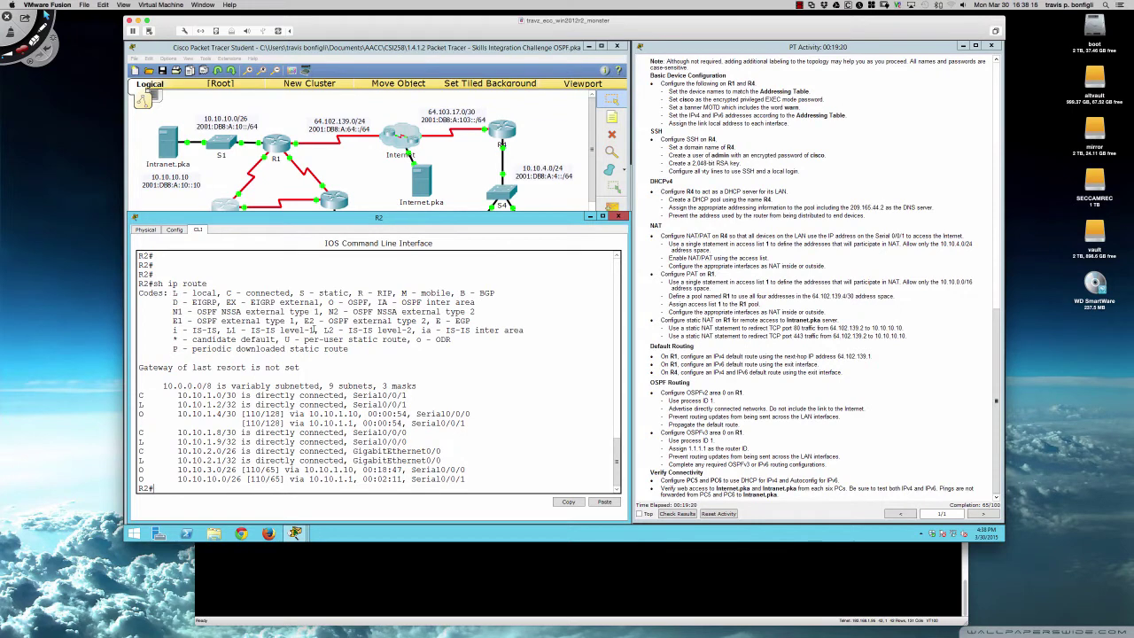
# - Highlight R2's 'Gateway of last resort is not set' line and the R1 default-route task
pyautogui.moveTo(301, 367); pyautogui.dragTo(138, 367)
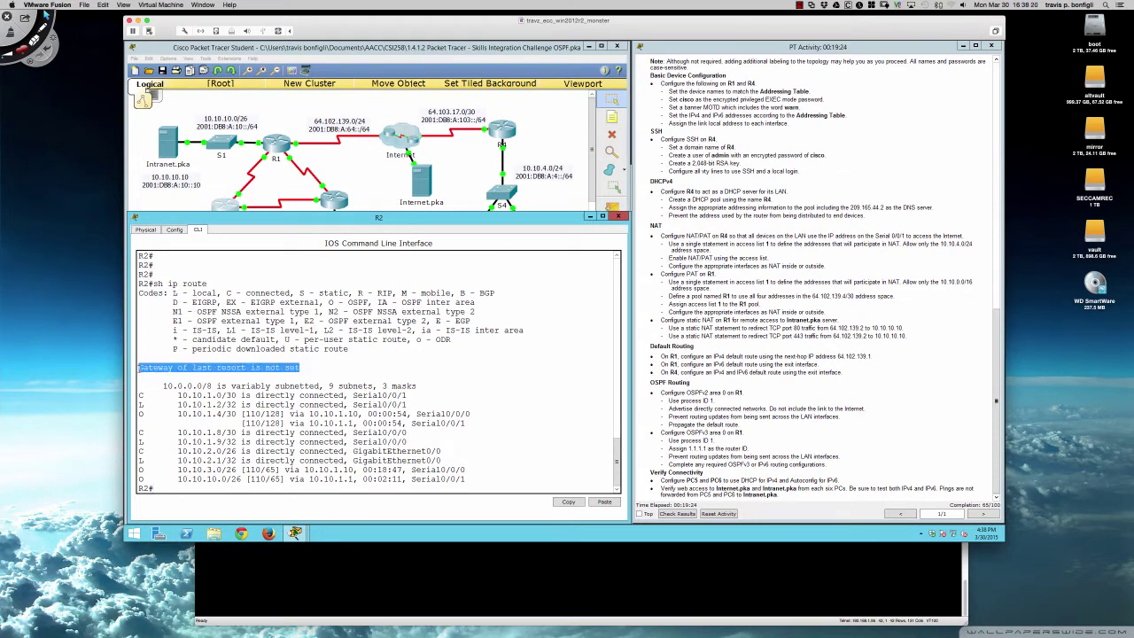
pyautogui.click(326, 371)
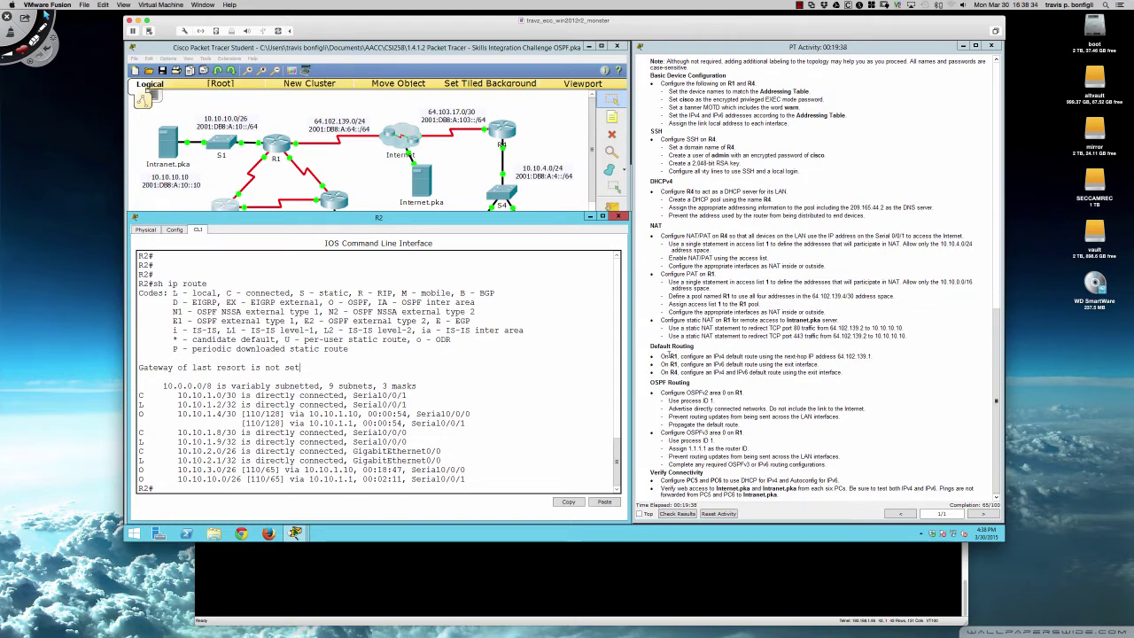
pyautogui.moveTo(659, 356); pyautogui.dragTo(872, 356)
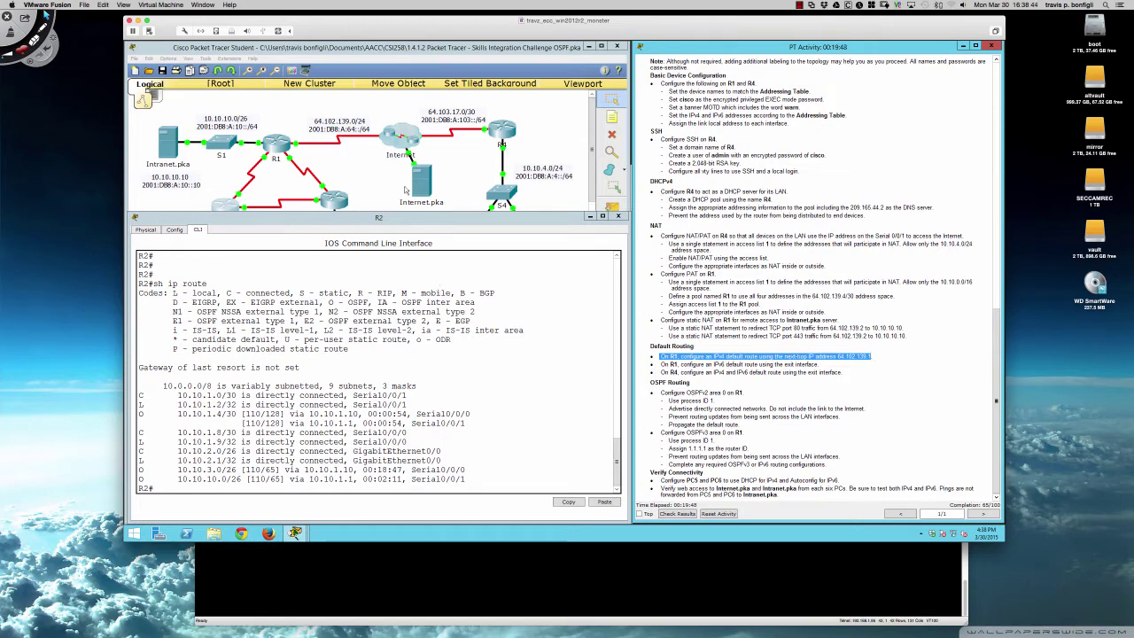
pyautogui.click(280, 150)
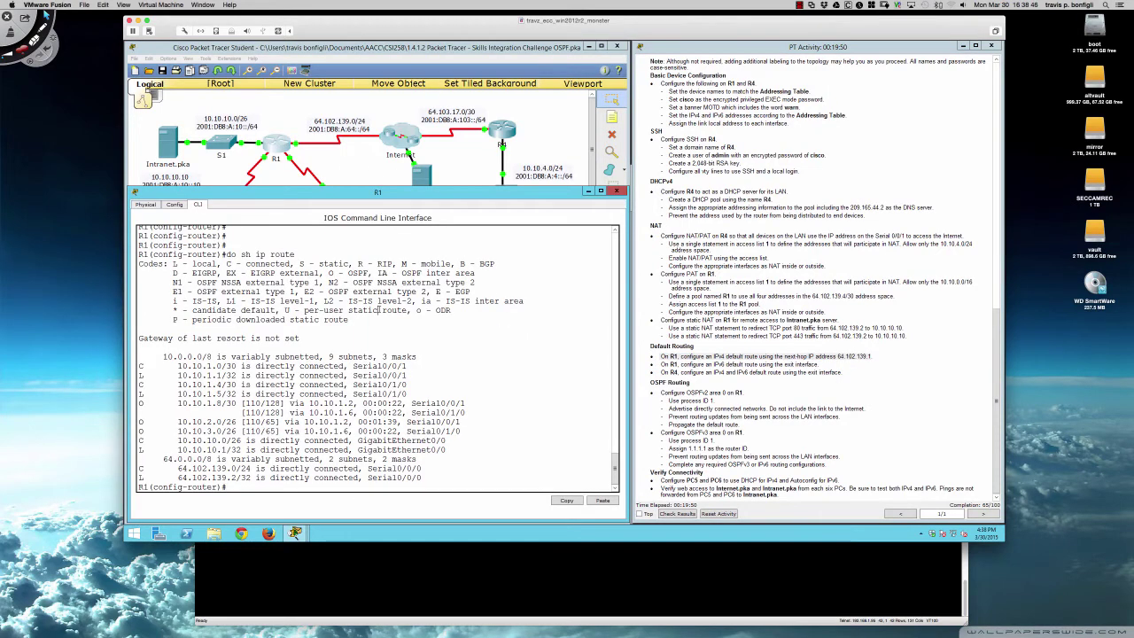
# - Add R1's default static route 0.0.0.0 0.0.0.0 via 64.102.139.1, then bring up R2's CLI
pyautogui.press('Return')
pyautogui.press('Return')
pyautogui.press('Return')
pyautogui.write('exit')
pyautogui.press('Return')
pyautogui.write('ip')
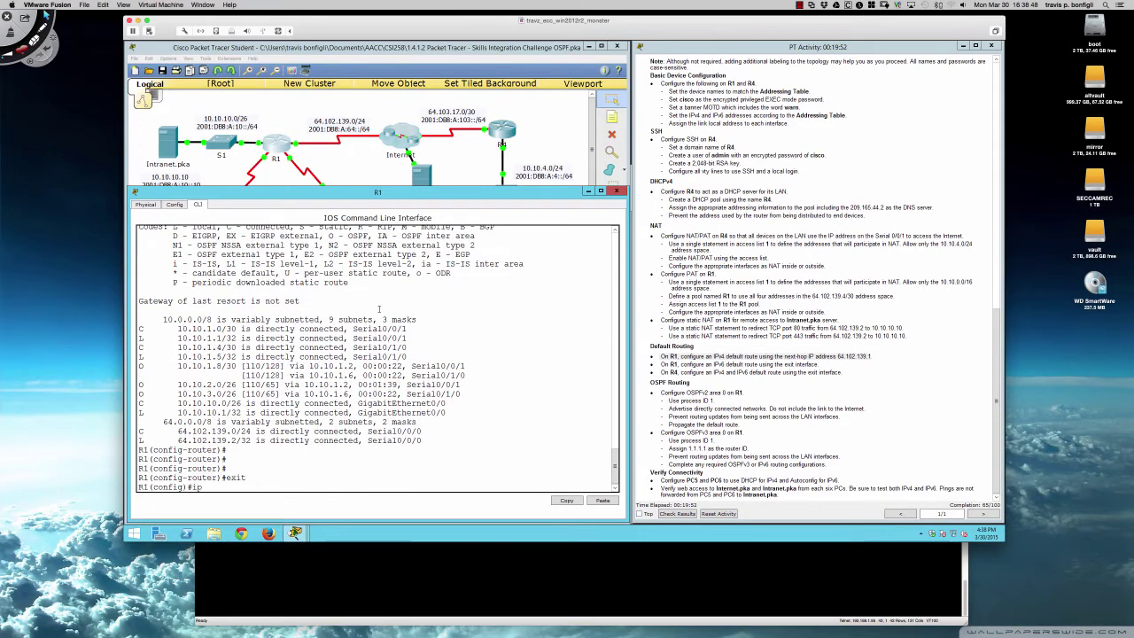
pyautogui.write(' route 0.0.0.0 0.0.0.0')
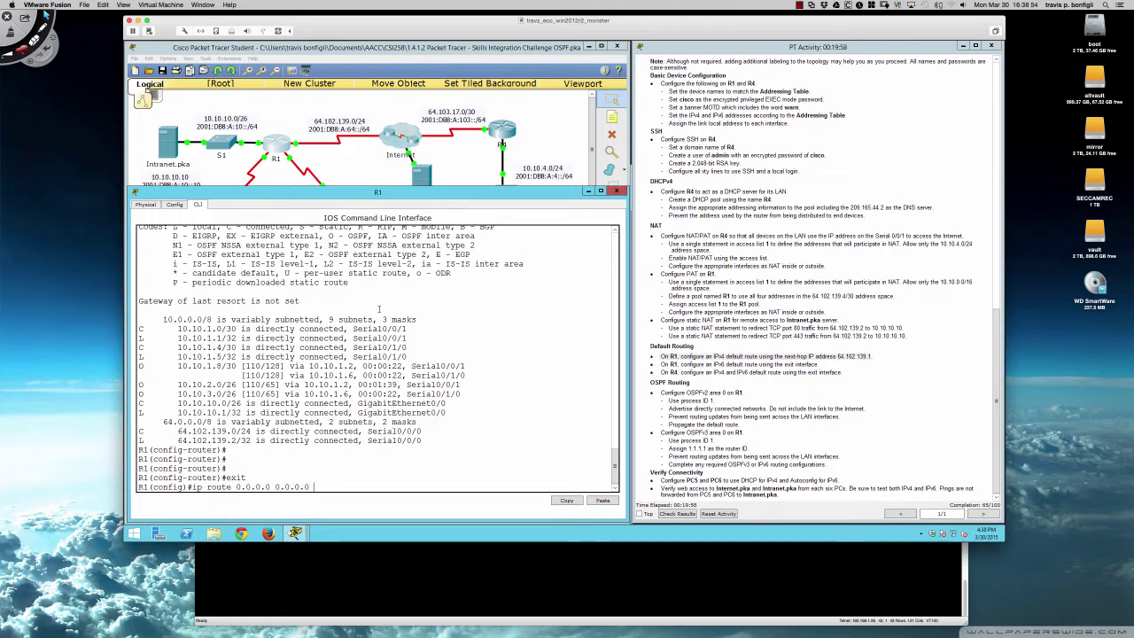
pyautogui.write(' 64.102.139.1')
pyautogui.click(328, 158)
pyautogui.click(226, 208)
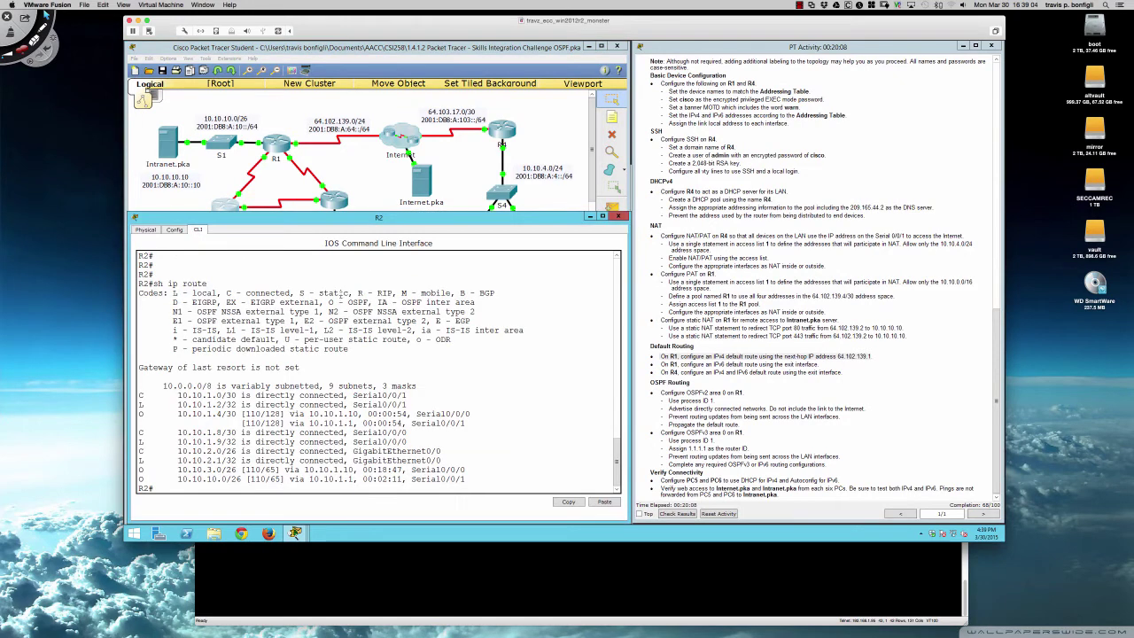
# - Recheck R2's routing table for the O*E2 0.0.0.0/0 route via gateway 10.10.1.1
pyautogui.press('Up')
pyautogui.press('Return')
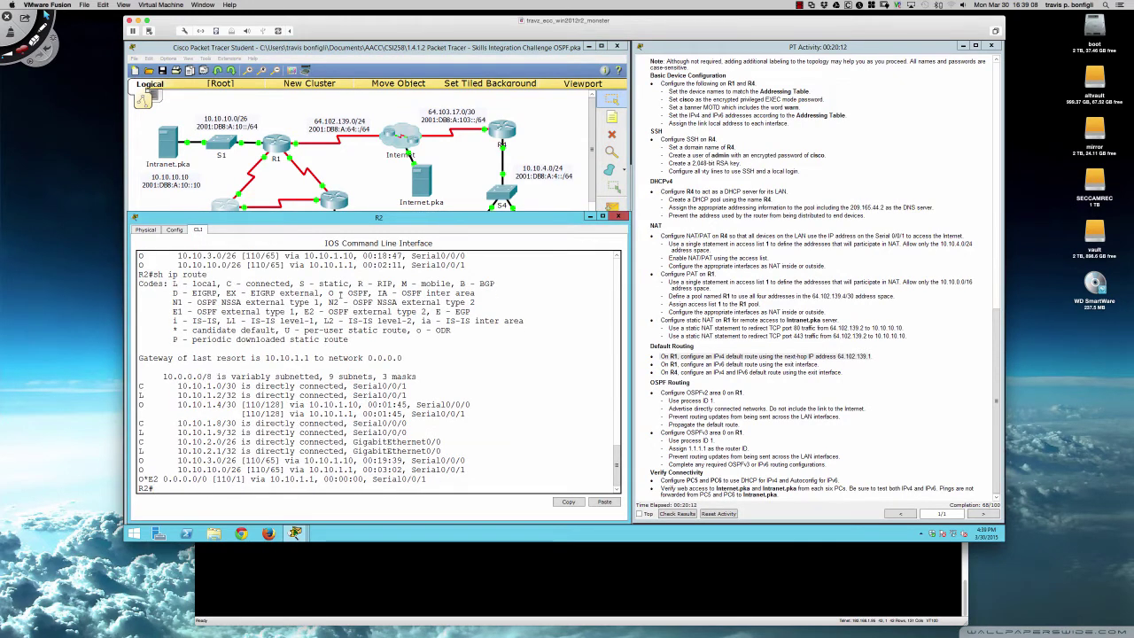
pyautogui.press('Up')
pyautogui.press('Return')
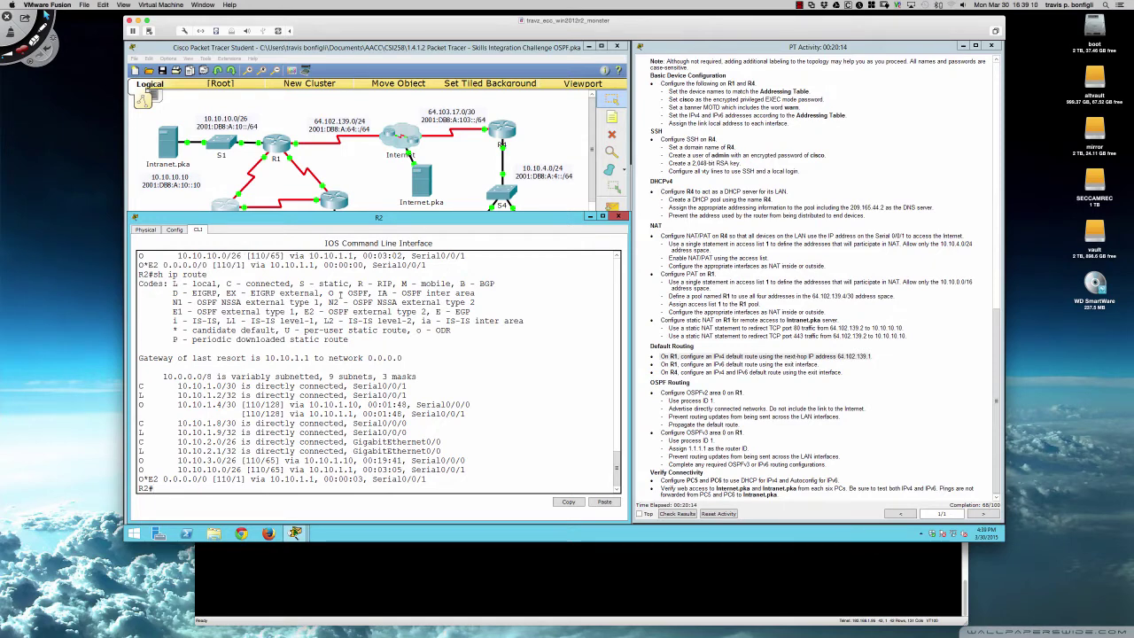
pyautogui.moveTo(265, 358); pyautogui.dragTo(323, 358)
pyautogui.click(410, 358)
pyautogui.moveTo(140, 478); pyautogui.dragTo(427, 479)
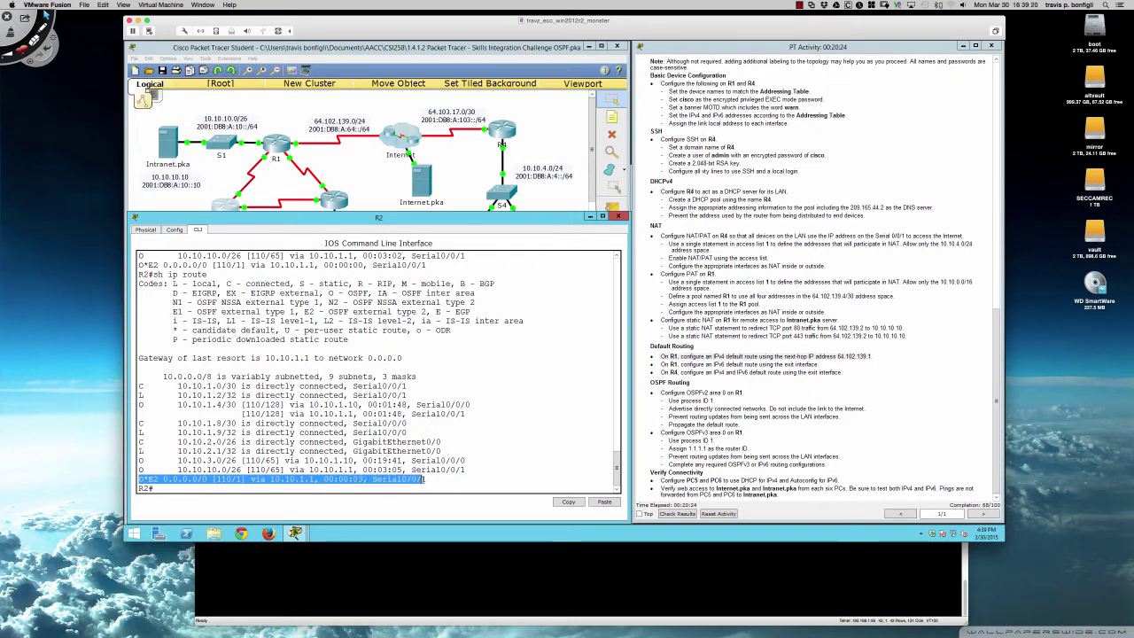
pyautogui.click(481, 457)
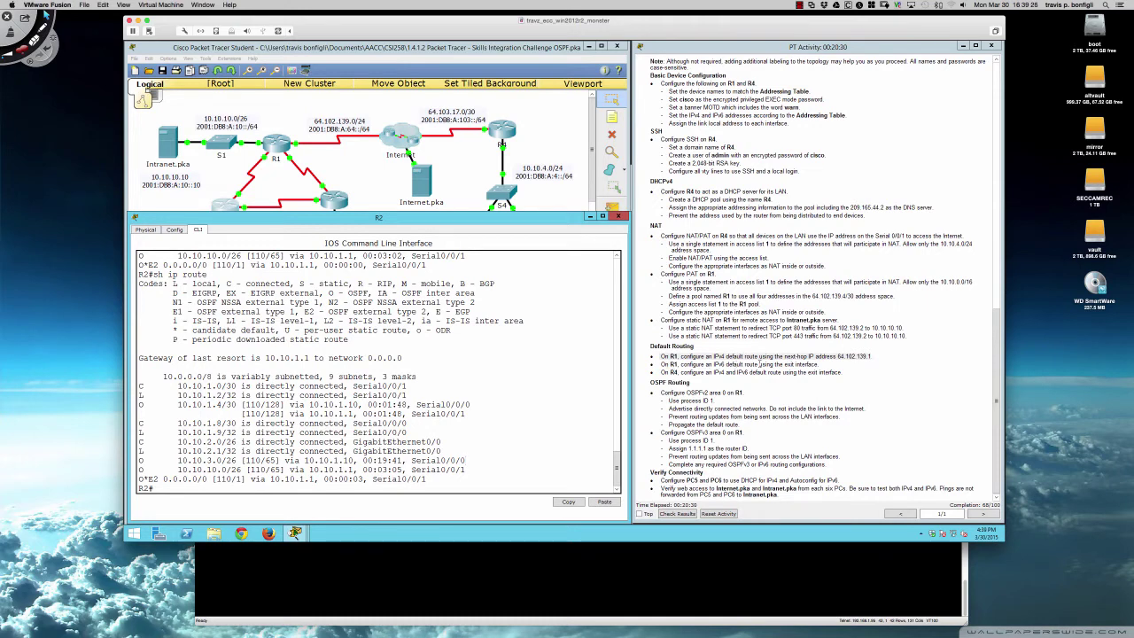
pyautogui.click(284, 148)
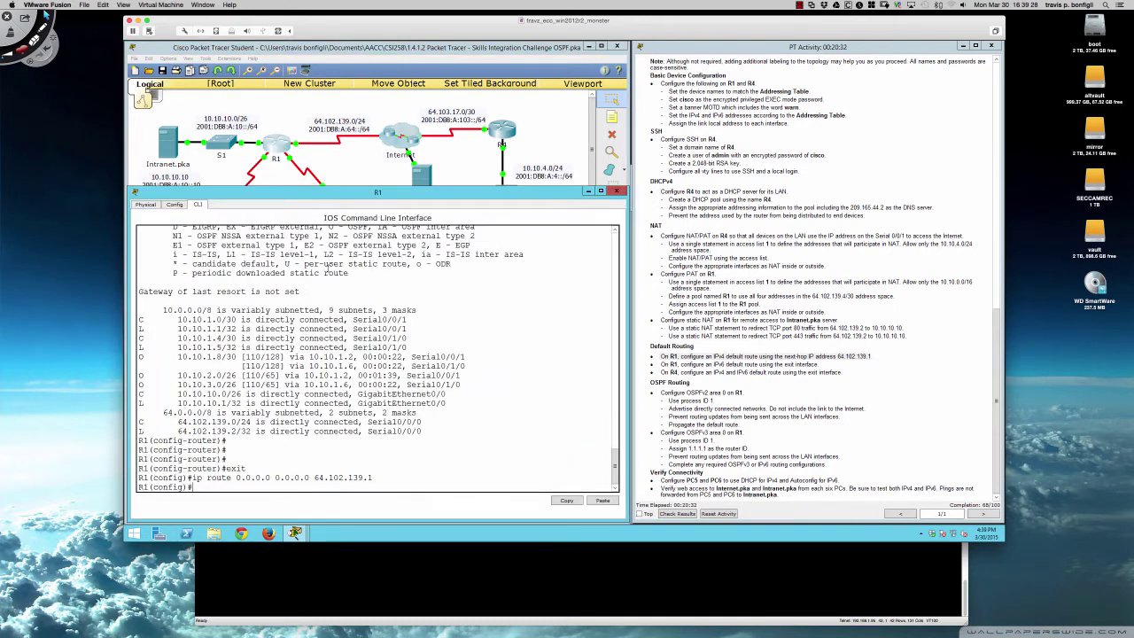
# - Enter 'ipv6 route ::/0 s0/0/0' on R1
pyautogui.write('ipv')
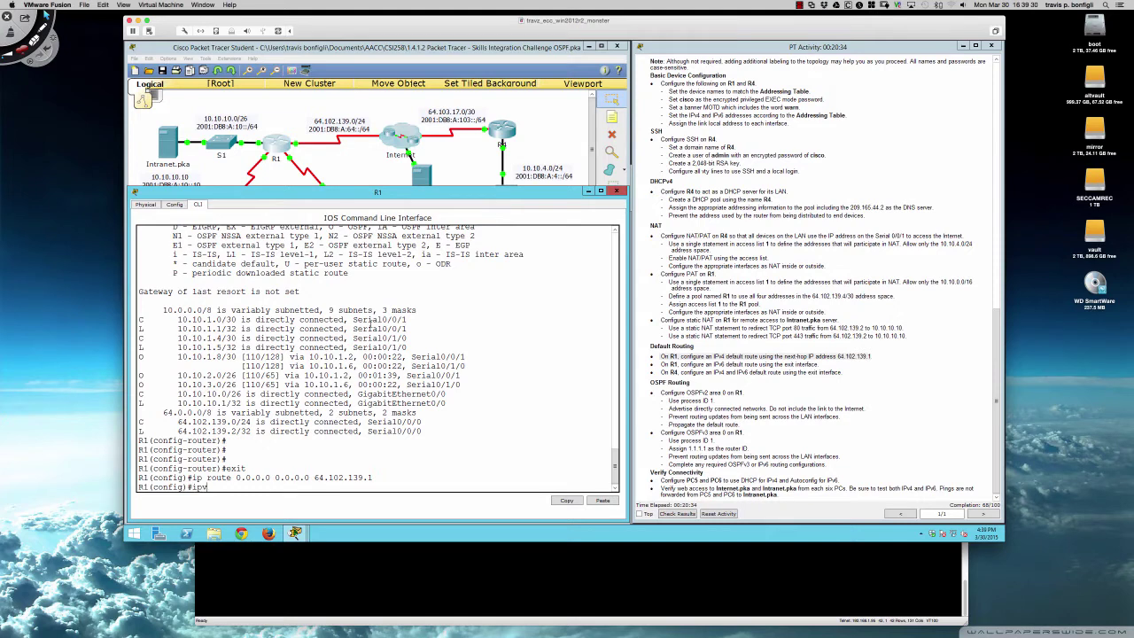
pyautogui.write('6 route ::/0')
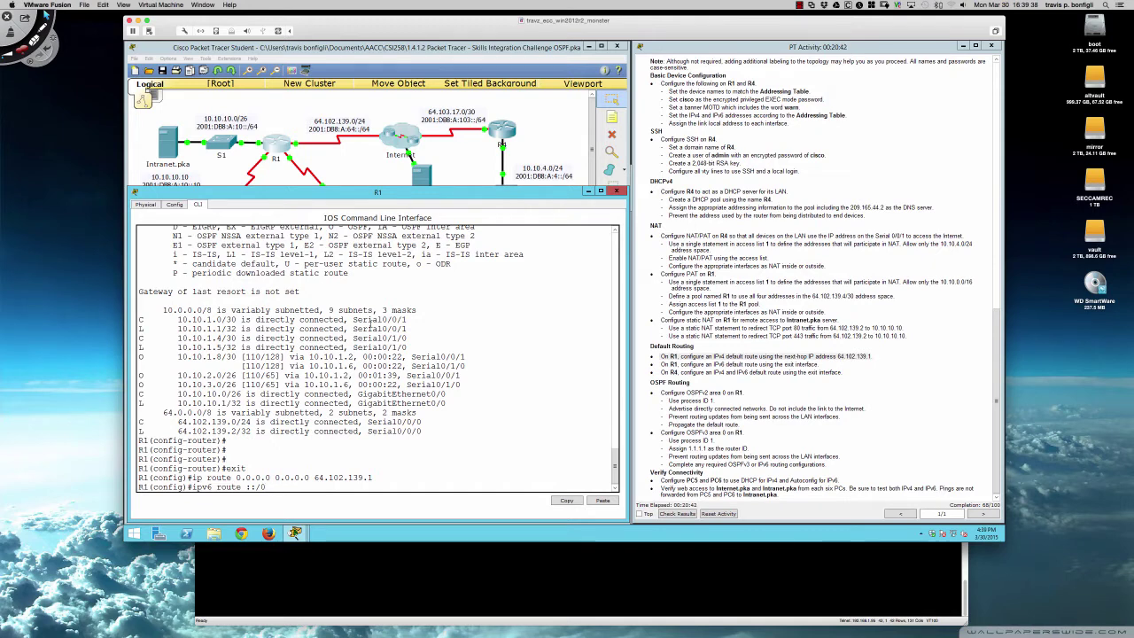
pyautogui.scroll(15, 740, 243)
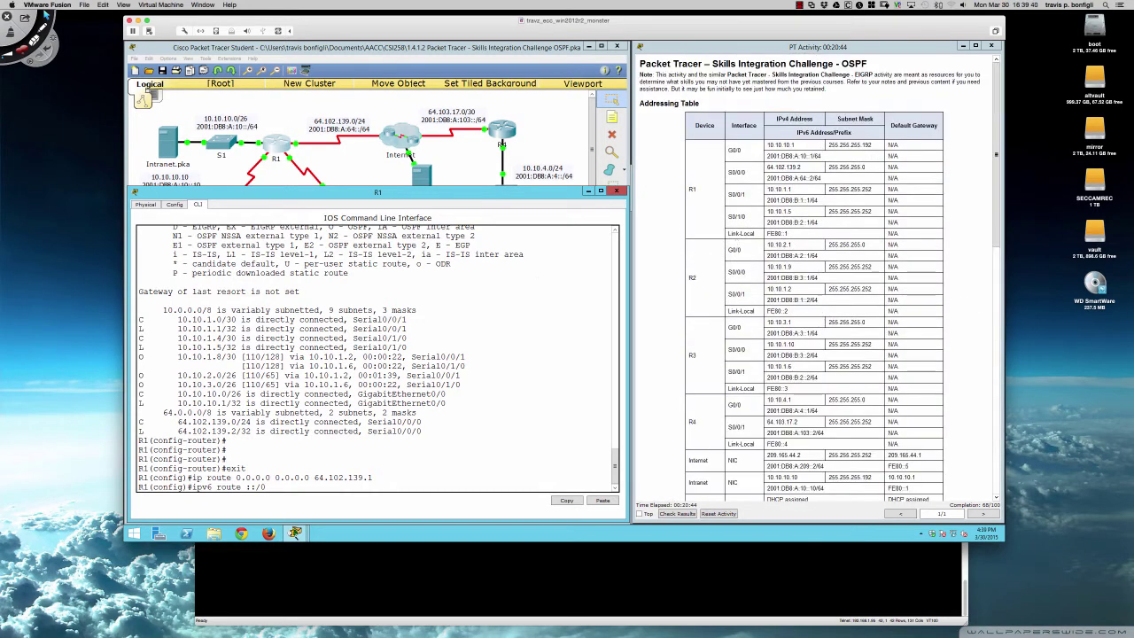
pyautogui.scroll(-15, 767, 183)
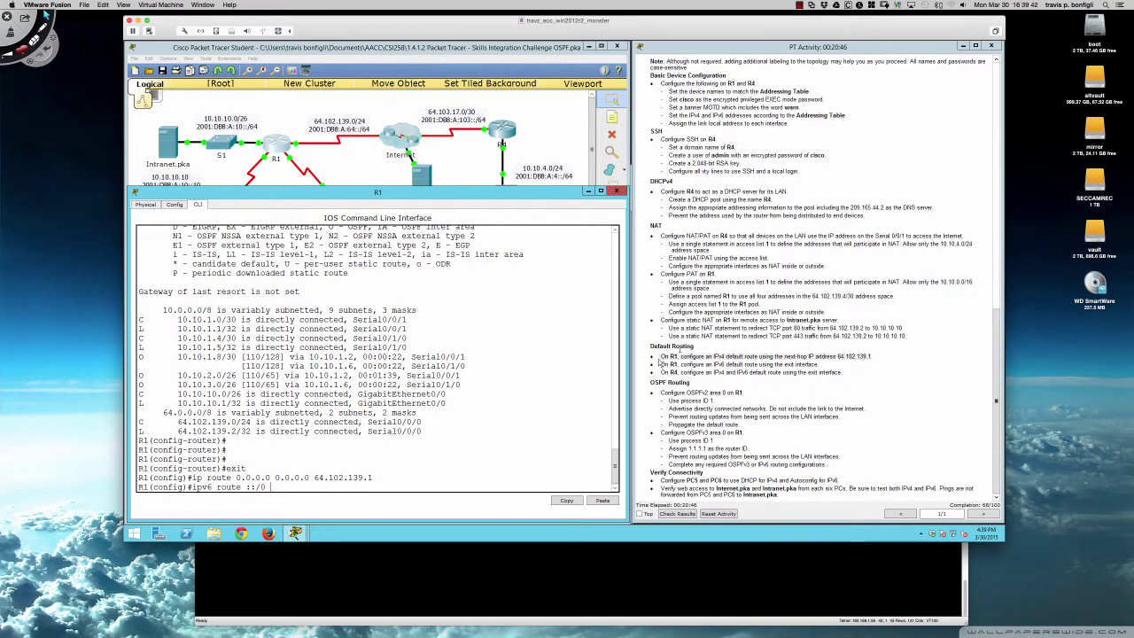
pyautogui.write('s0/0/0')
pyautogui.press('Return')
pyautogui.press('Return')
pyautogui.press('Return')
pyautogui.press('Return')
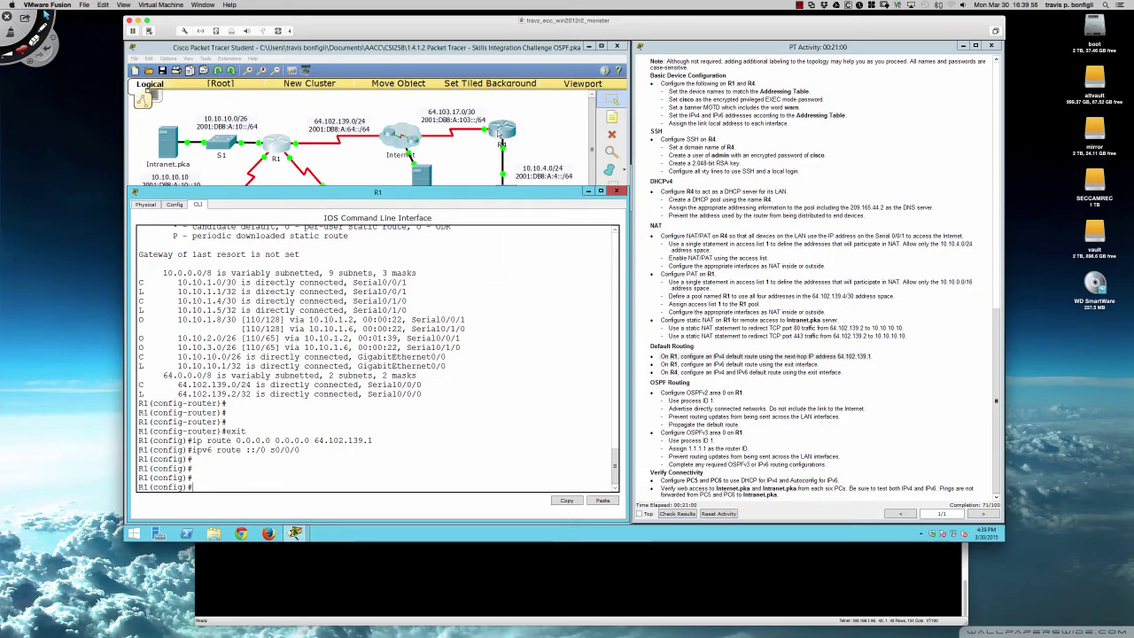
# - Give R4 an IPv4 default route 0.0.0.0 0.0.0.0 out Serial0/0/1
pyautogui.click(499, 133)
pyautogui.press('Return')
pyautogui.press('Return')
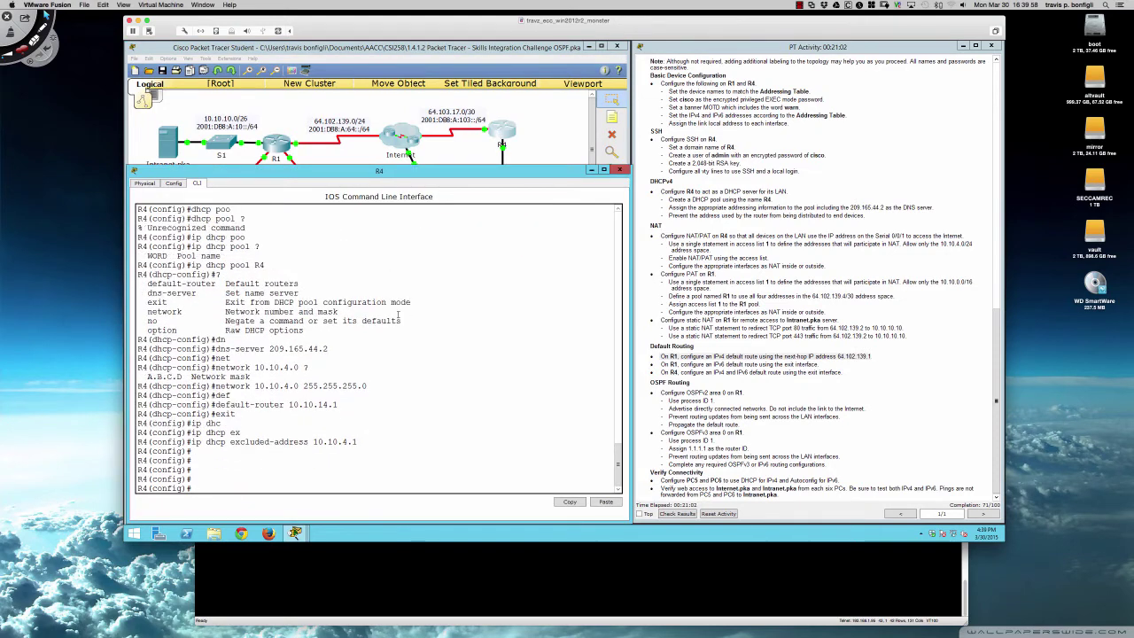
pyautogui.write('ip route 0.0.0.0 0.0.0.0 s0/0/0')
pyautogui.scroll(6, 824, 166)
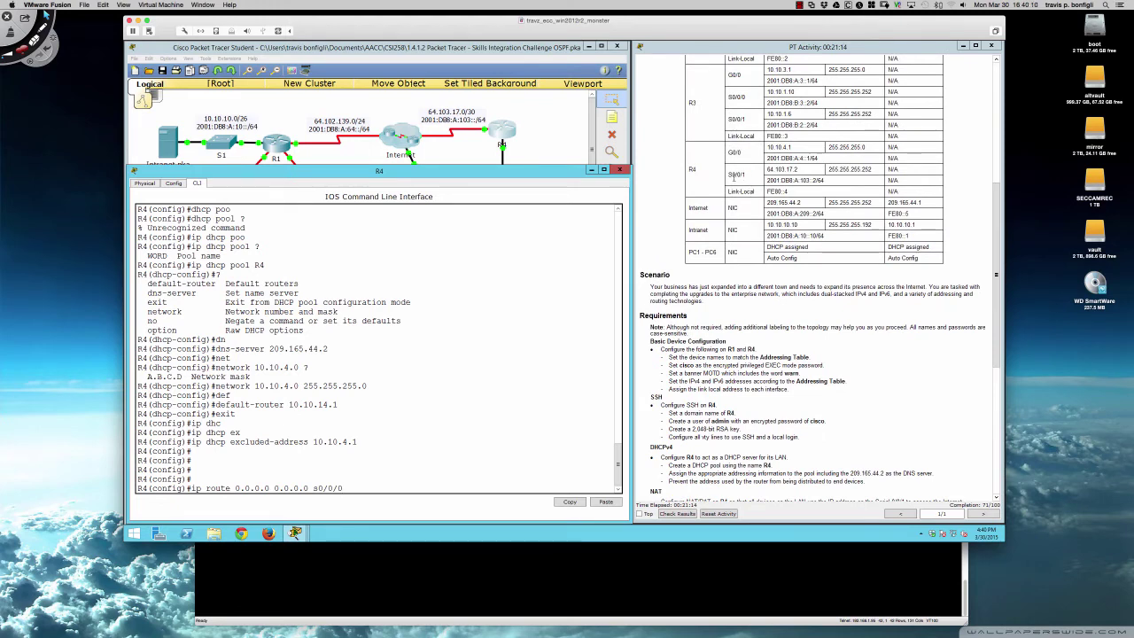
pyautogui.scroll(-6, 733, 177)
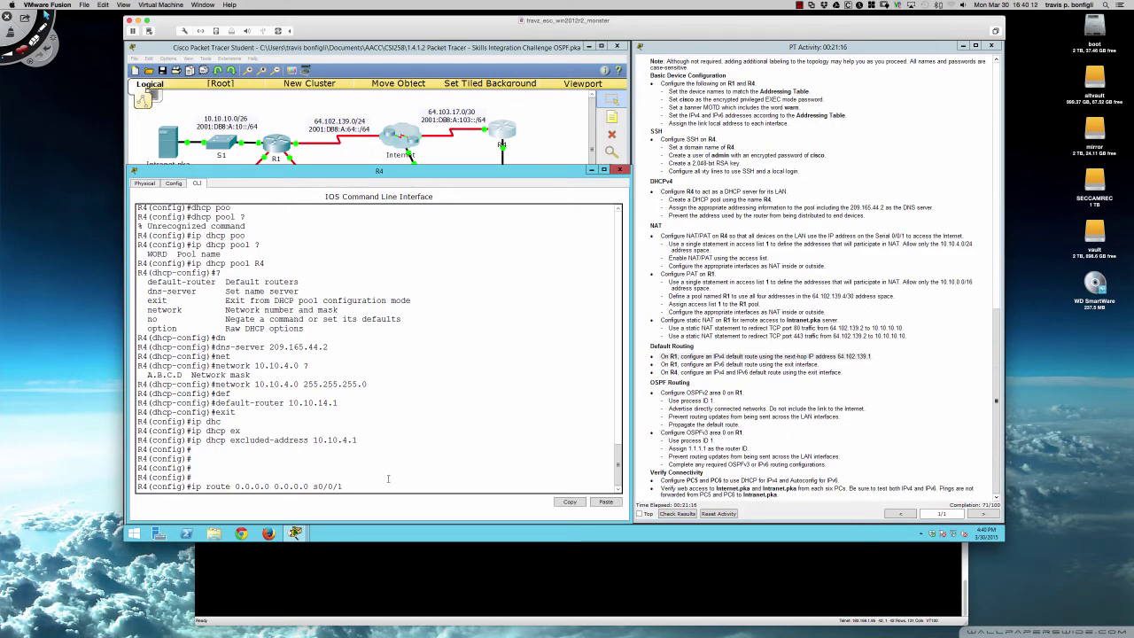
pyautogui.press('Return')
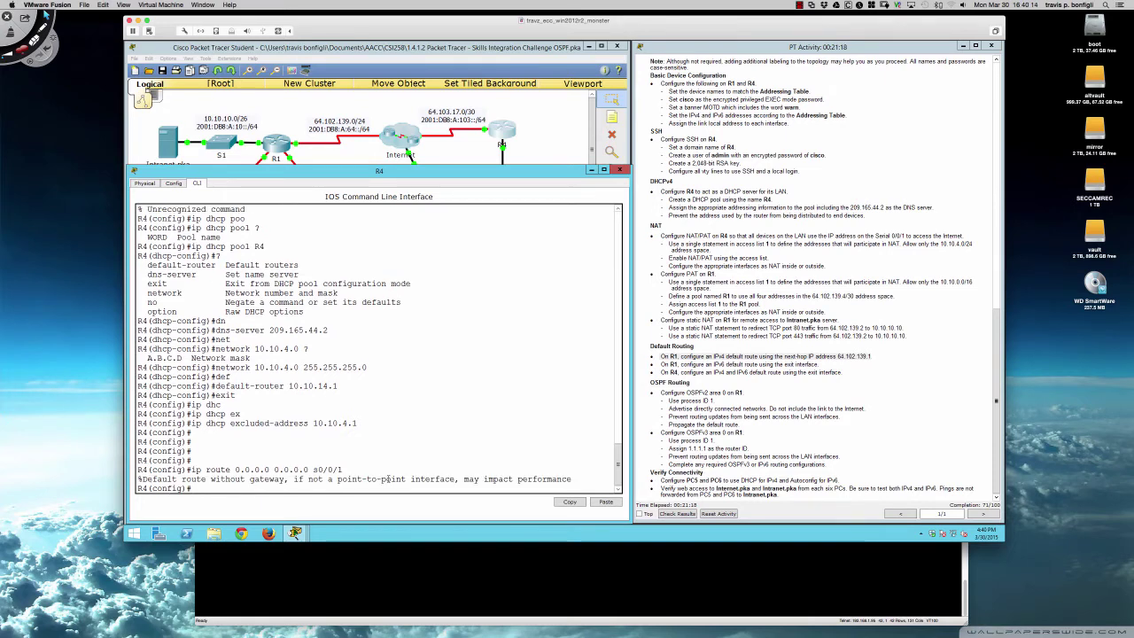
pyautogui.press('Return')
pyautogui.press('Return')
pyautogui.press('Return')
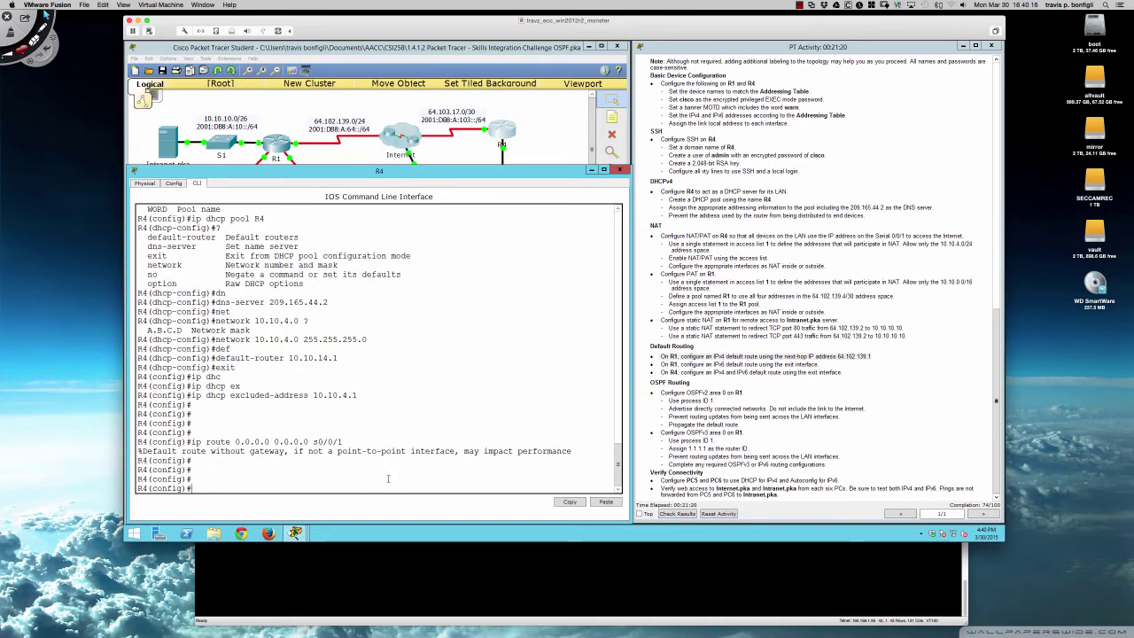
# - Give R4 an IPv6 default route ::/0 out s0/0/1
pyautogui.write('ipv6 route ::/0')
pyautogui.press('Return')
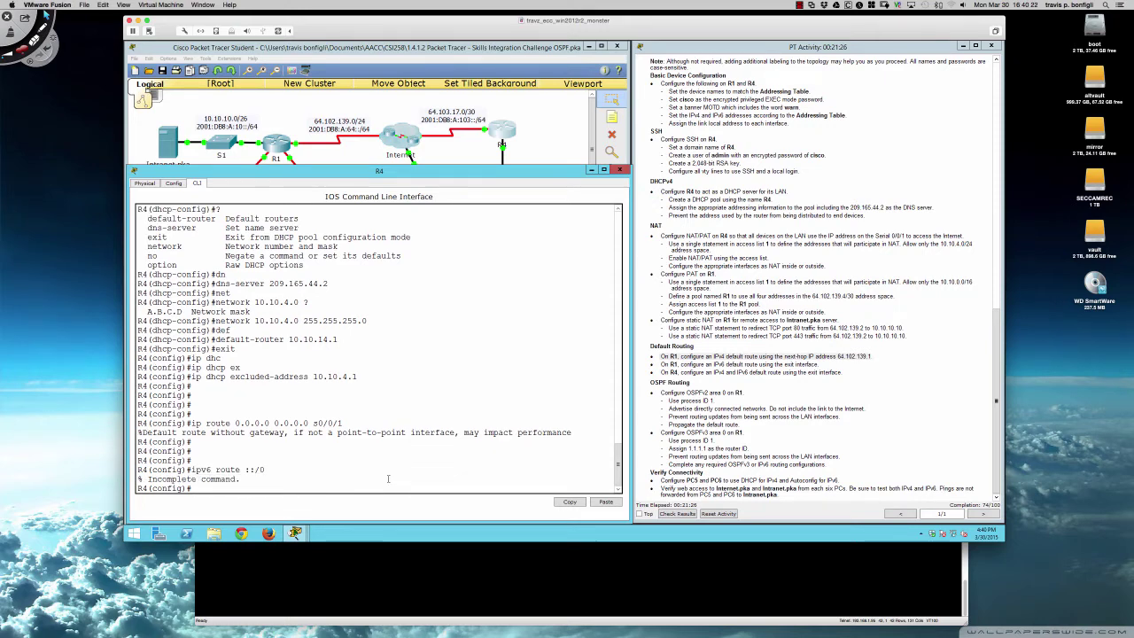
pyautogui.press('Up')
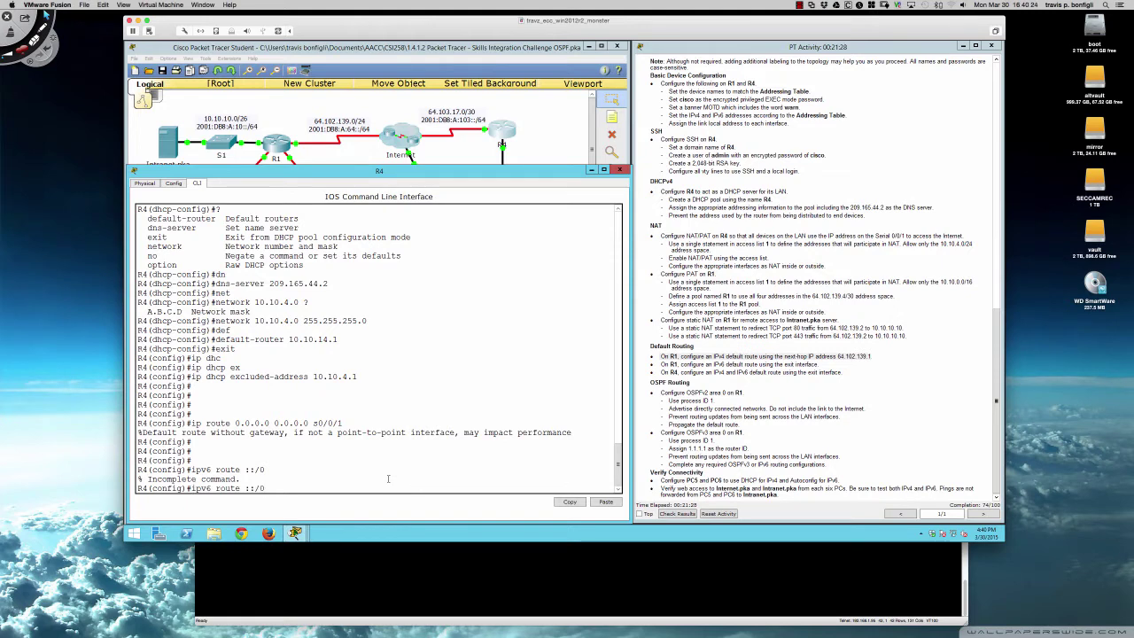
pyautogui.write('s0/0/1')
pyautogui.press('Return')
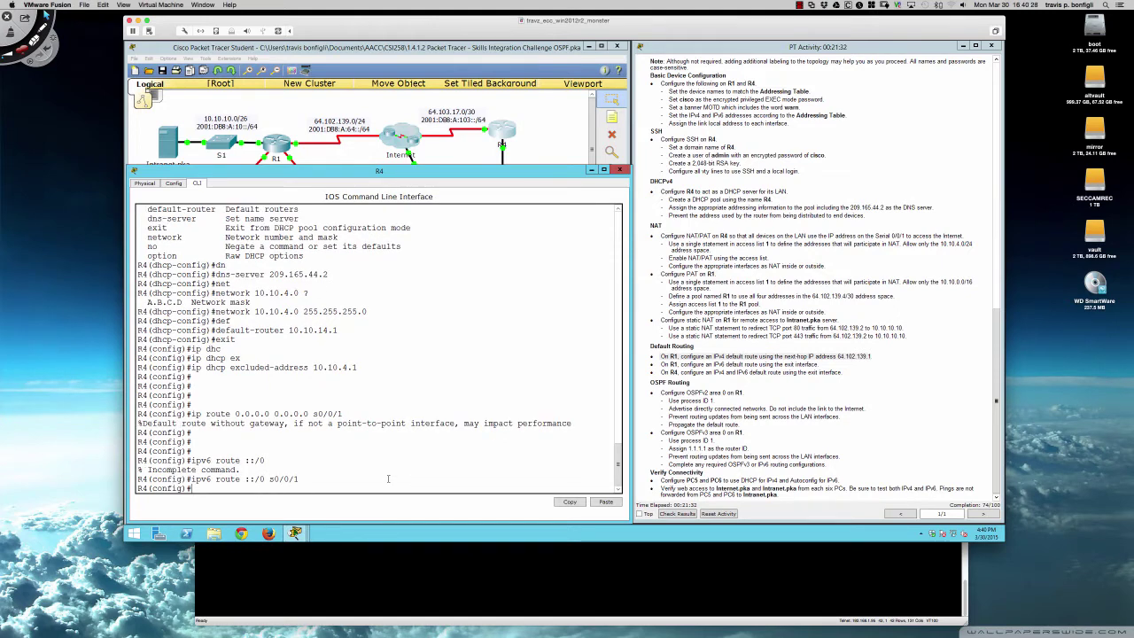
pyautogui.press('Return')
pyautogui.press('Return')
pyautogui.press('Return')
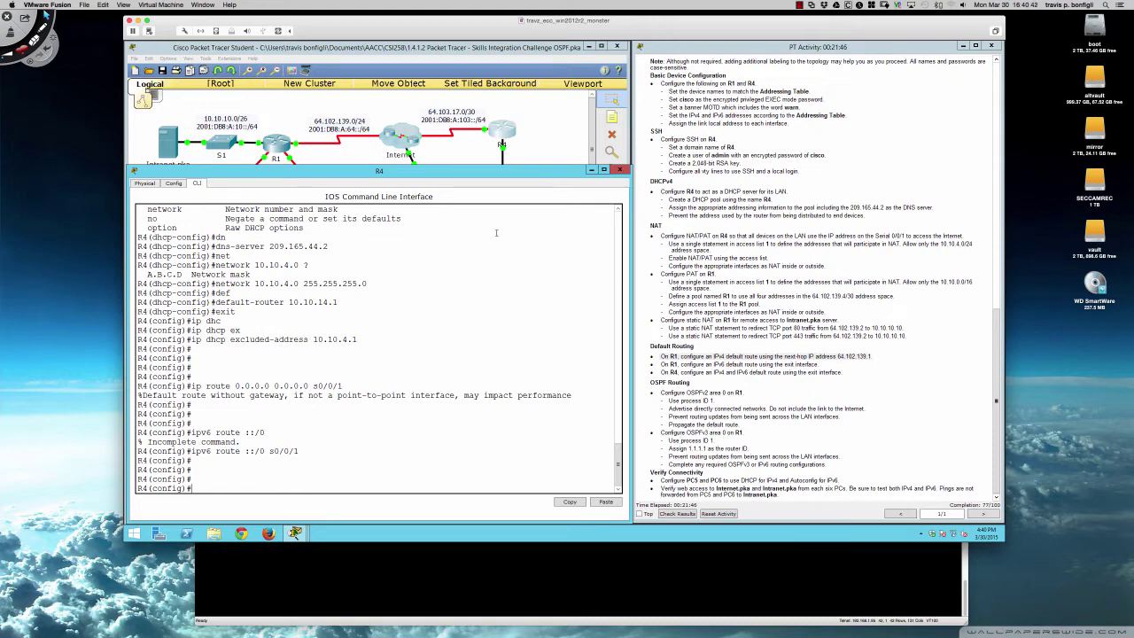
pyautogui.hotkey('alt', 'Tab')
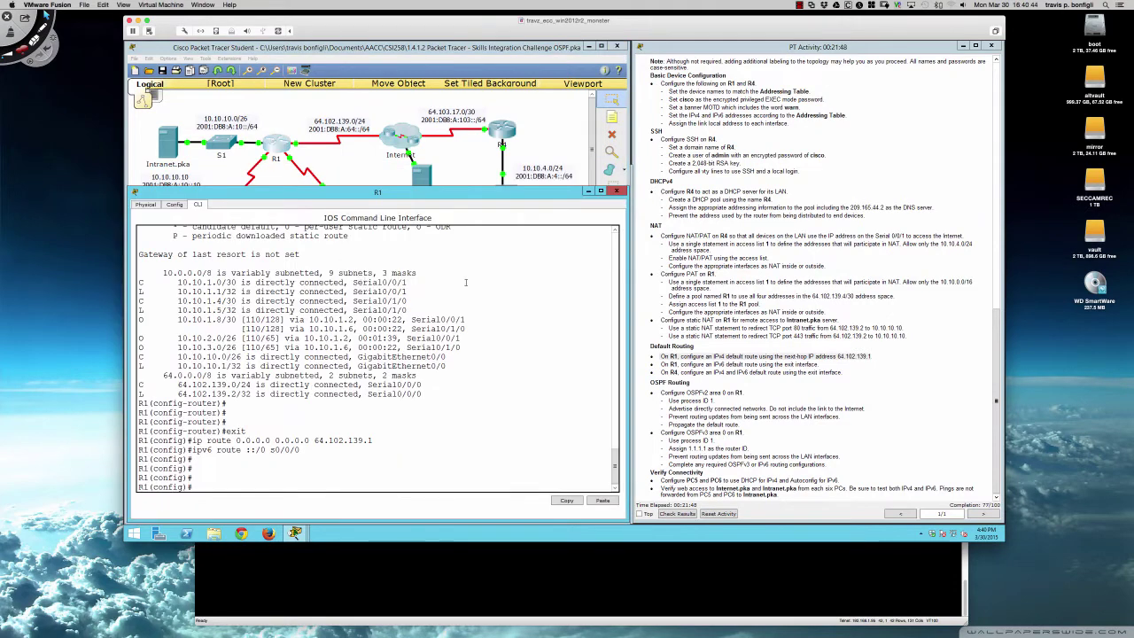
pyautogui.press('Return')
pyautogui.press('Return')
pyautogui.press('Return')
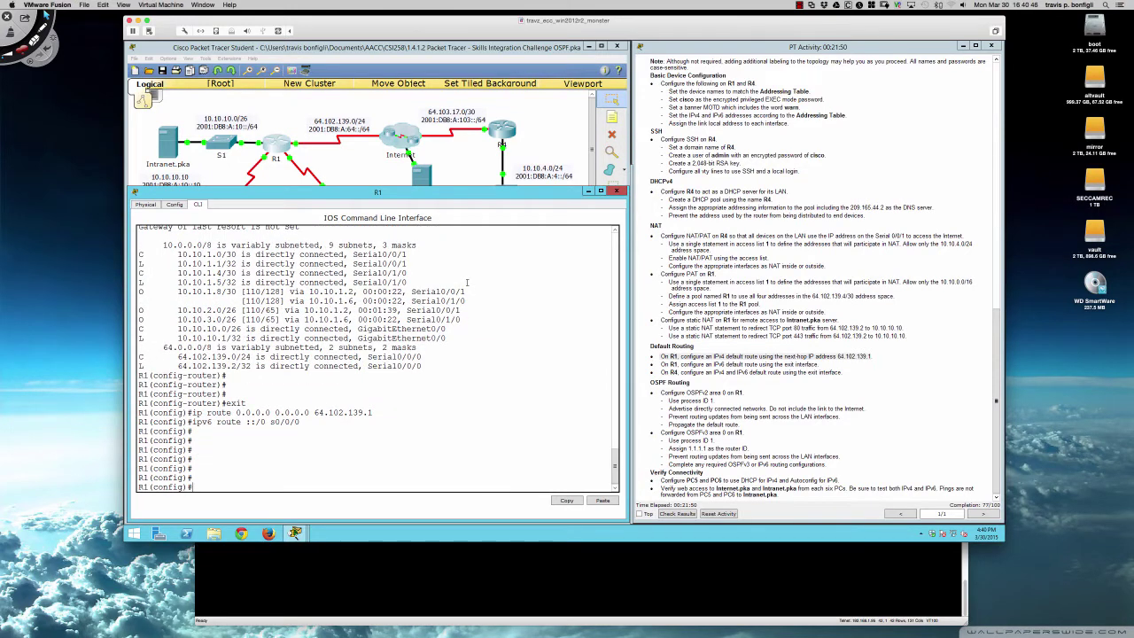
# - Start IPv6 OSPF process 1 on R1 and set its router ID to 1.1.1.1
pyautogui.write('ipv')
pyautogui.write('6 route')
pyautogui.write('?')
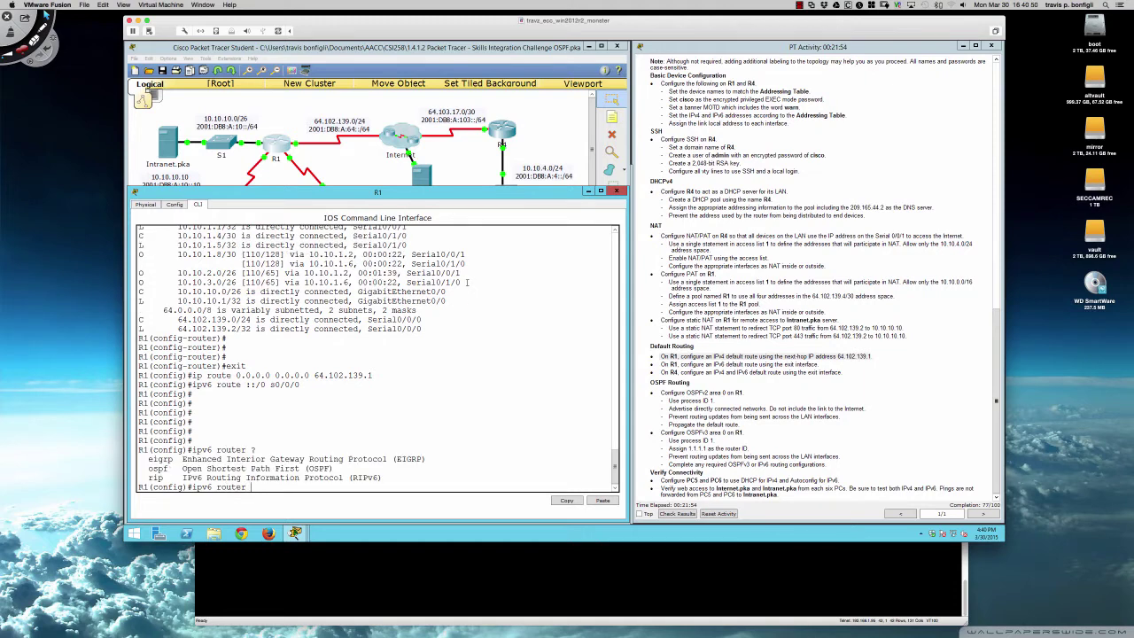
pyautogui.write('ospf ')
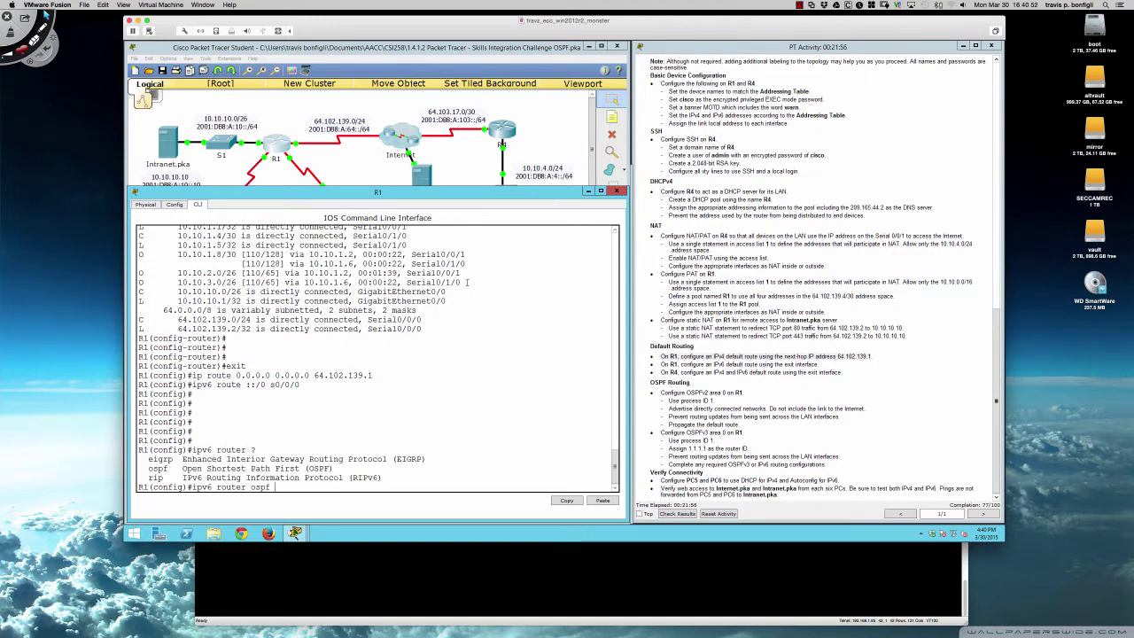
pyautogui.write('?')
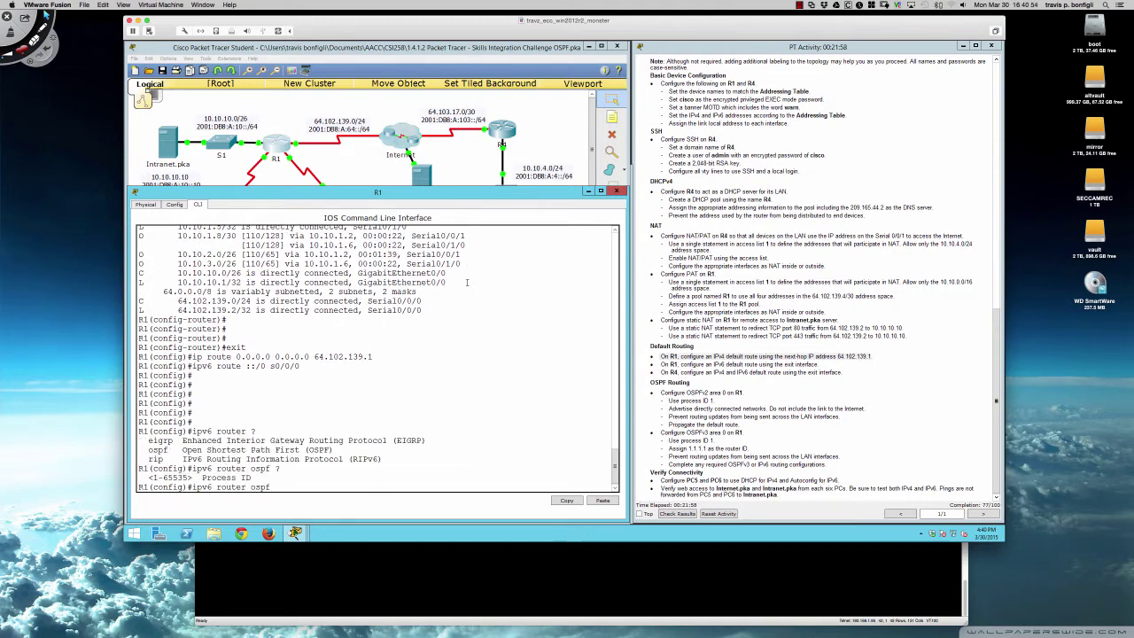
pyautogui.write('1')
pyautogui.press('Return')
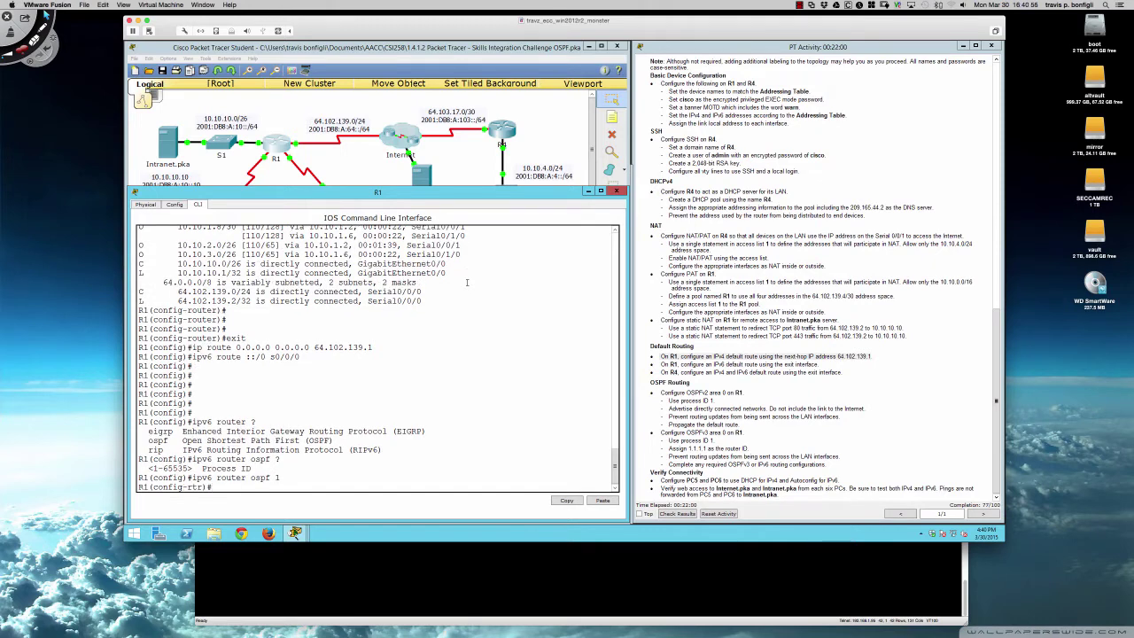
pyautogui.press('Return')
pyautogui.press('Return')
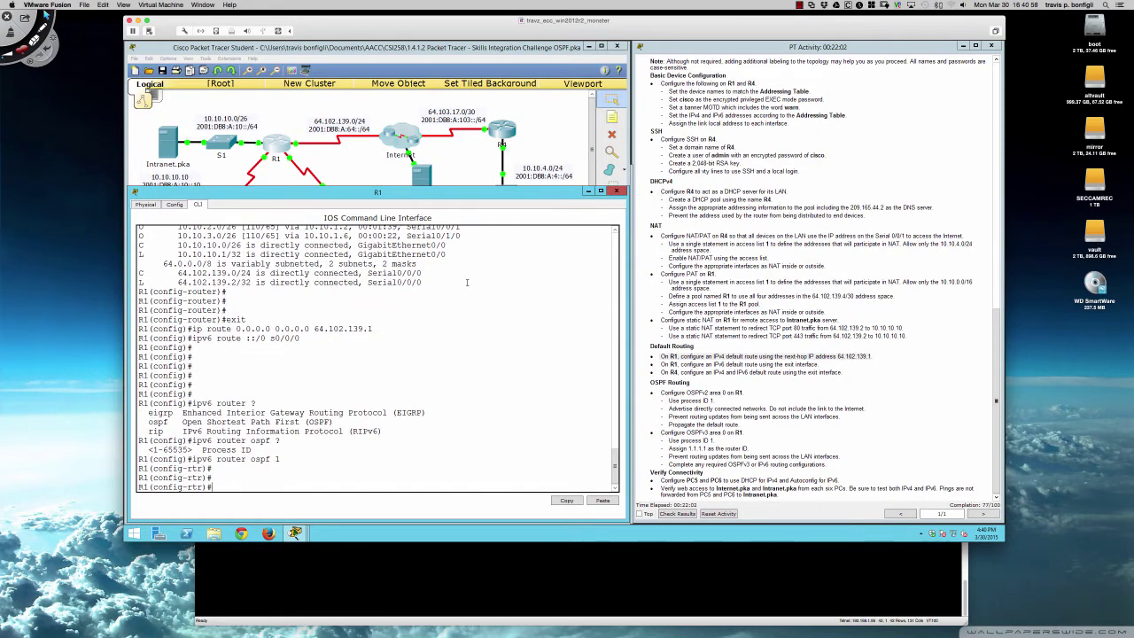
pyautogui.write('route')
pyautogui.press('Tab')
pyautogui.write('1.1.1.1')
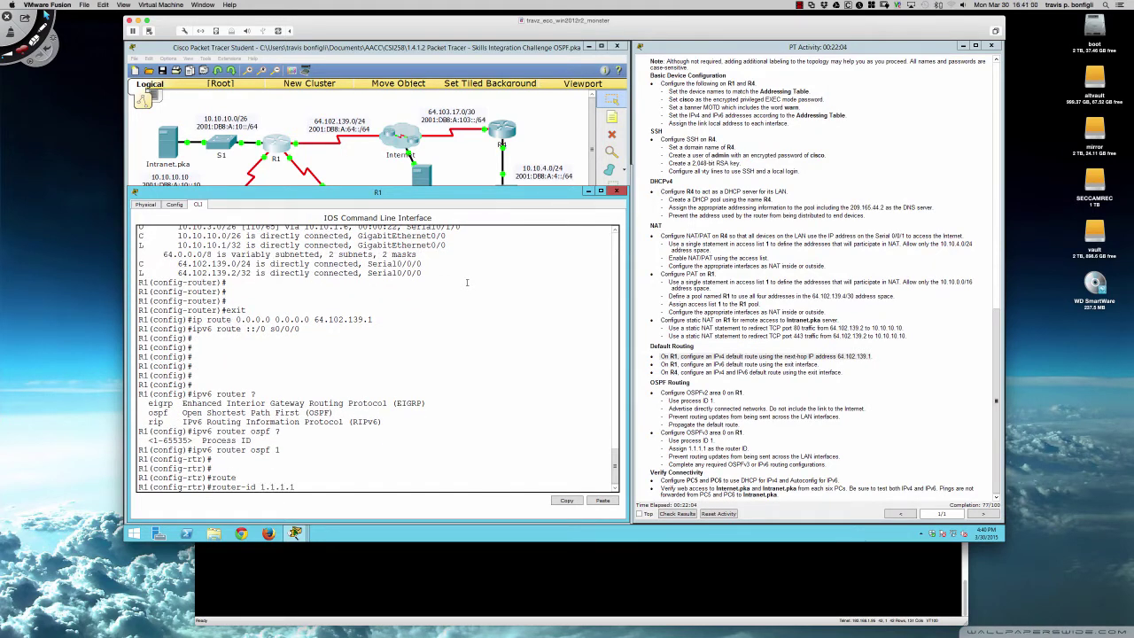
pyautogui.press('Return')
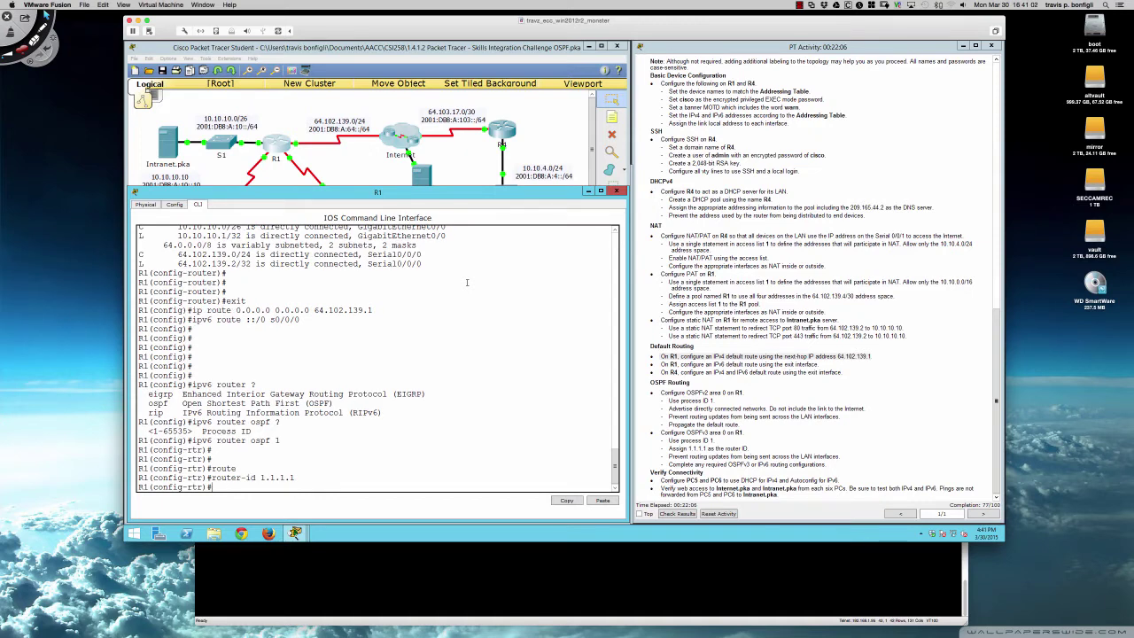
# - Make gi0/0 a passive interface, then list the available OSPF options with ?
pyautogui.write('pas')
pyautogui.press('Tab')
pyautogui.write('gi0/0')
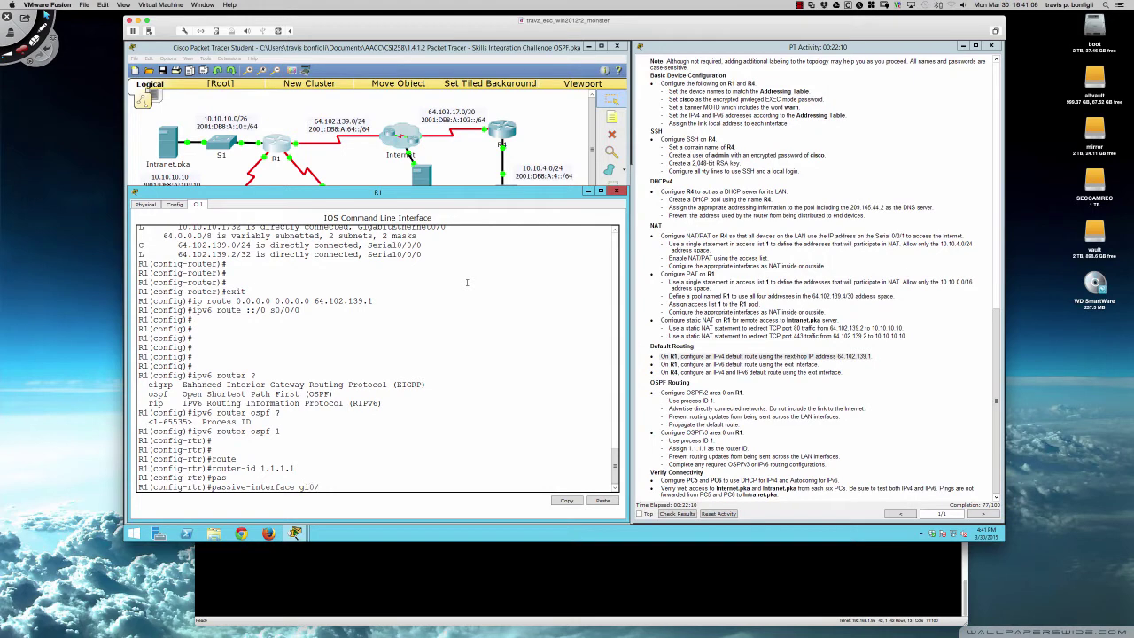
pyautogui.press('Return')
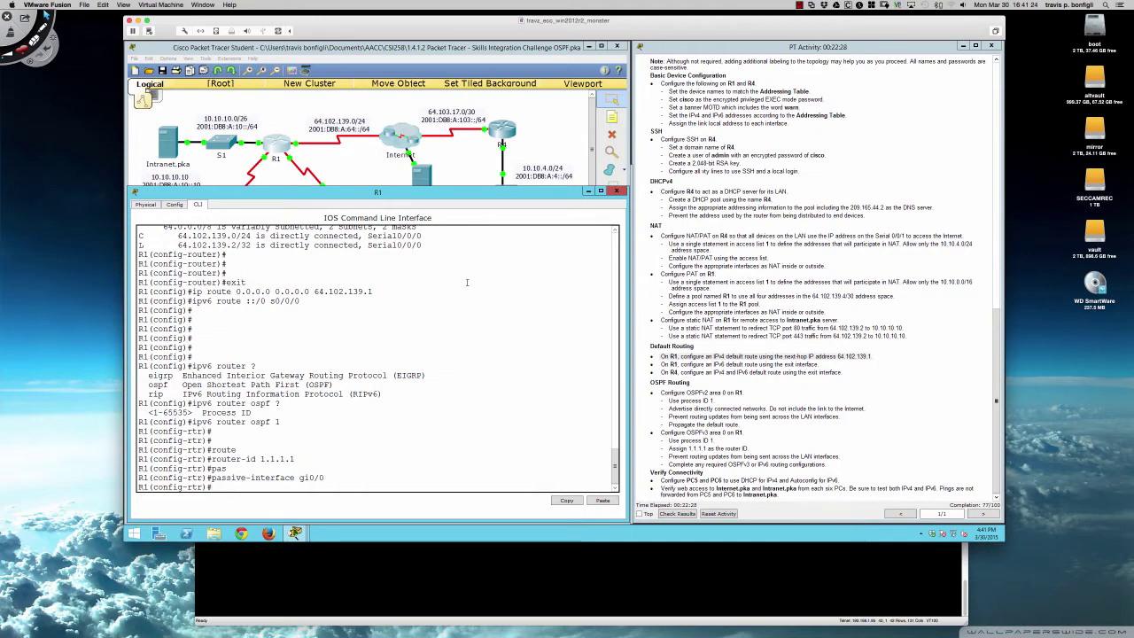
pyautogui.write('?')
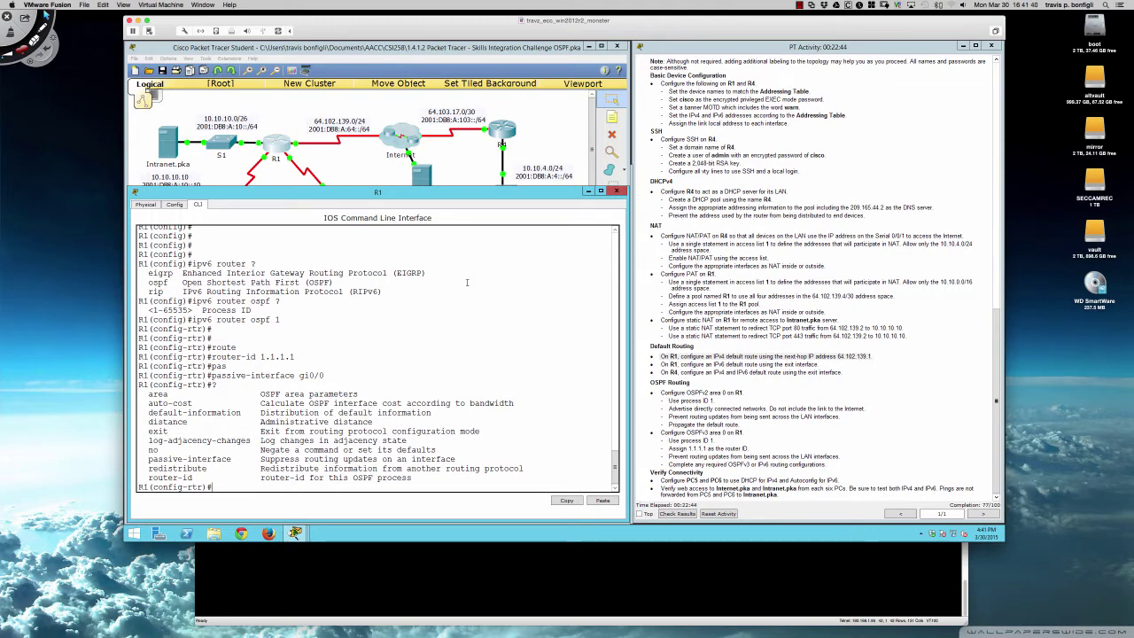
# - Enable OSPFv3 process 1 area 0 on R1's g0/0, correcting the initially rejected command
pyautogui.write('int g0/0')
pyautogui.press('Return')
pyautogui.write('ipv')
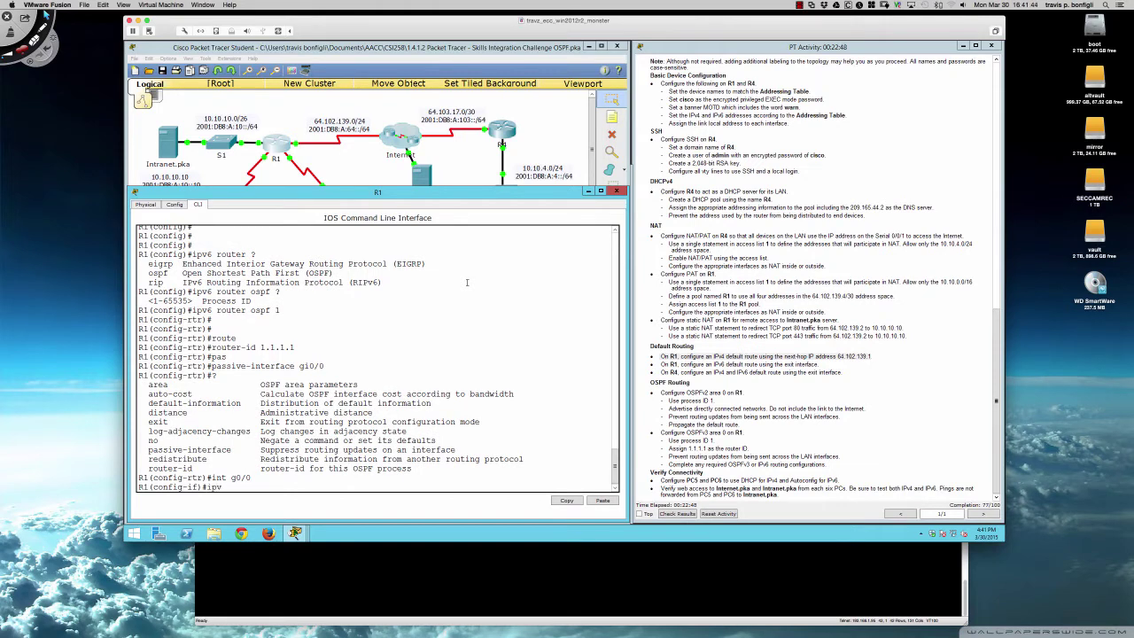
pyautogui.write('6 ospf area 0')
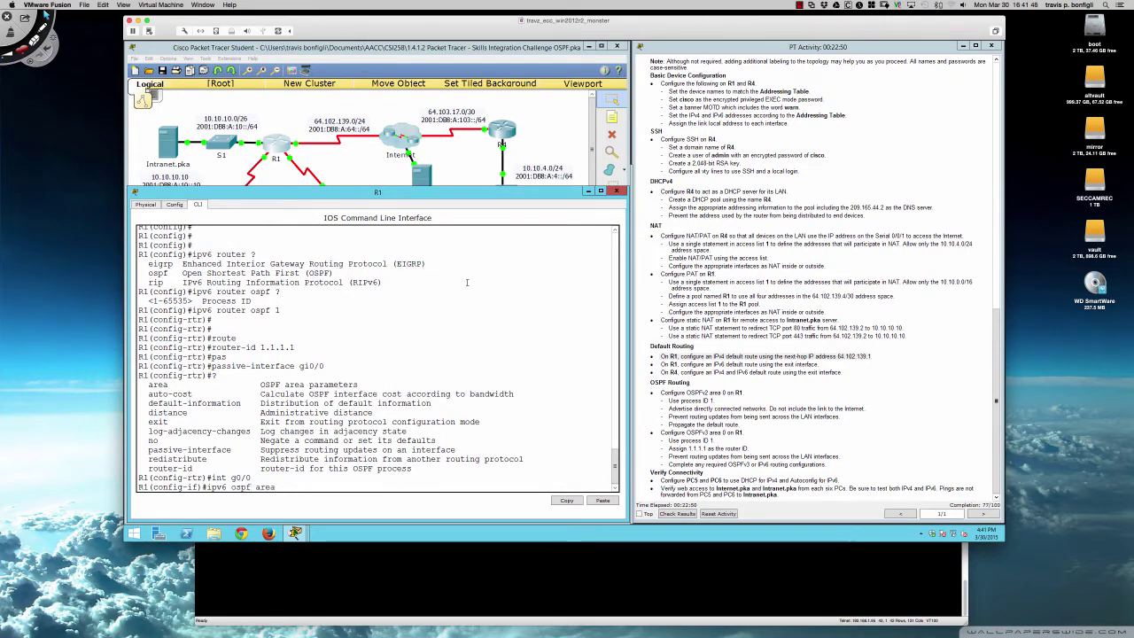
pyautogui.press('Return')
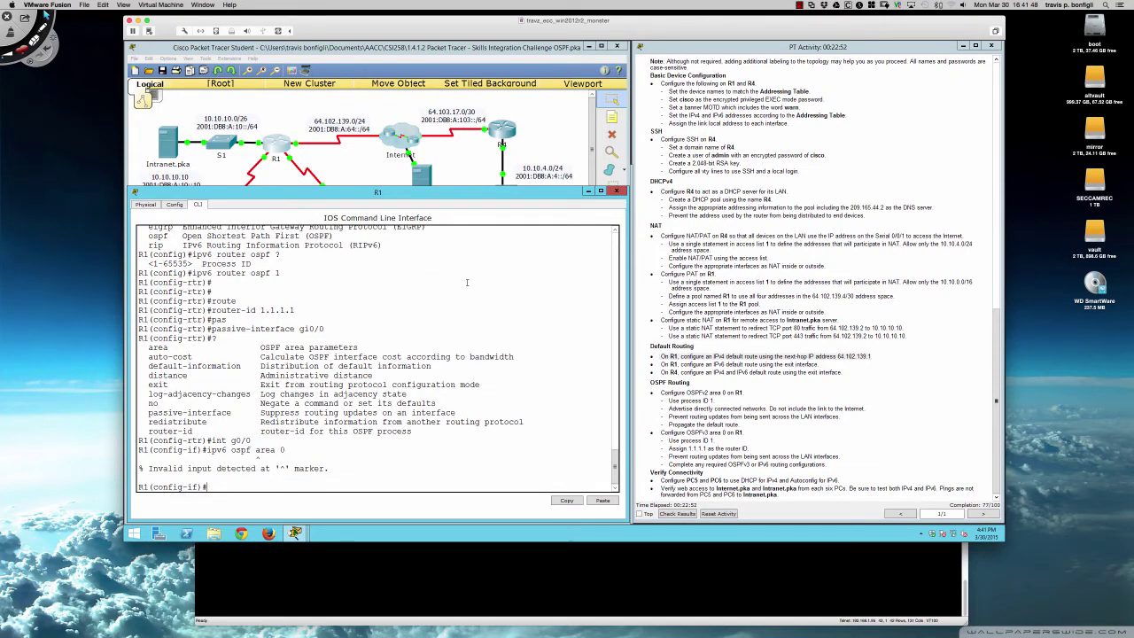
pyautogui.press('Up')
pyautogui.press('BackSpace')
pyautogui.press('BackSpace')
pyautogui.press('BackSpace')
pyautogui.press('BackSpace')
pyautogui.press('BackSpace')
pyautogui.press('BackSpace')
pyautogui.press('BackSpace')
pyautogui.press('BackSpace')
pyautogui.press('BackSpace')
pyautogui.press('BackSpace')
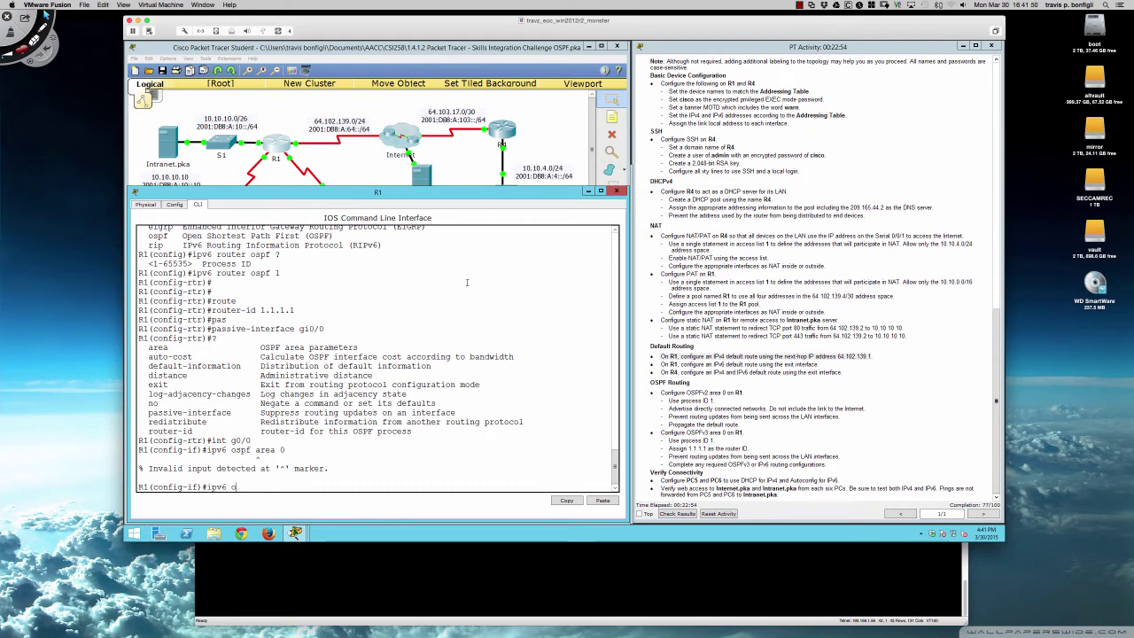
pyautogui.write('?')
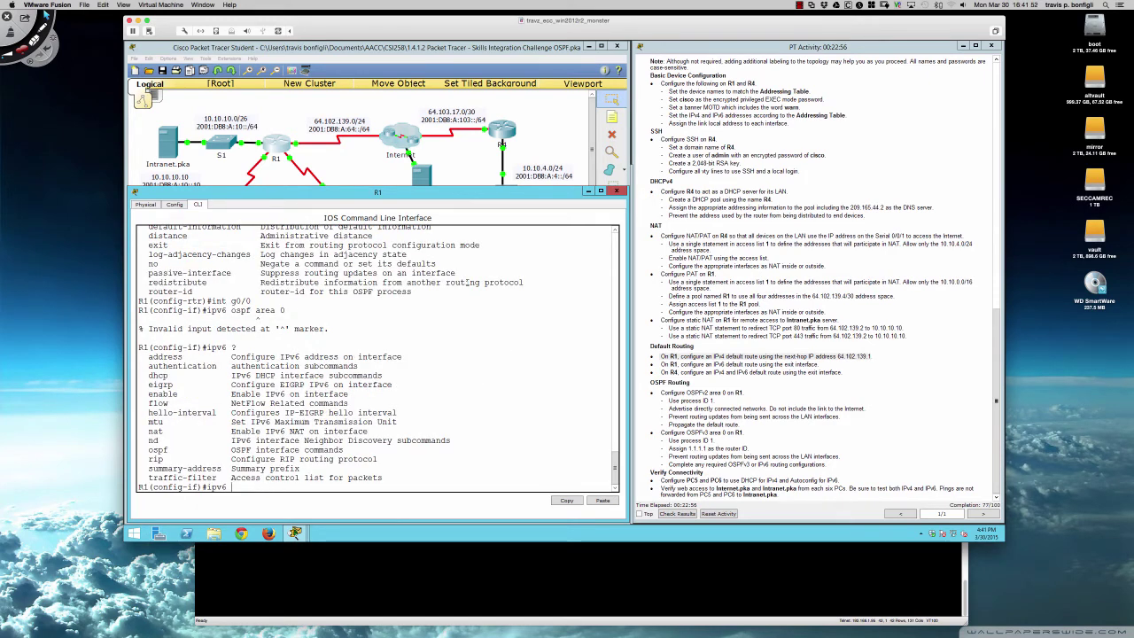
pyautogui.write('ospf 1 area 0')
pyautogui.press('Return')
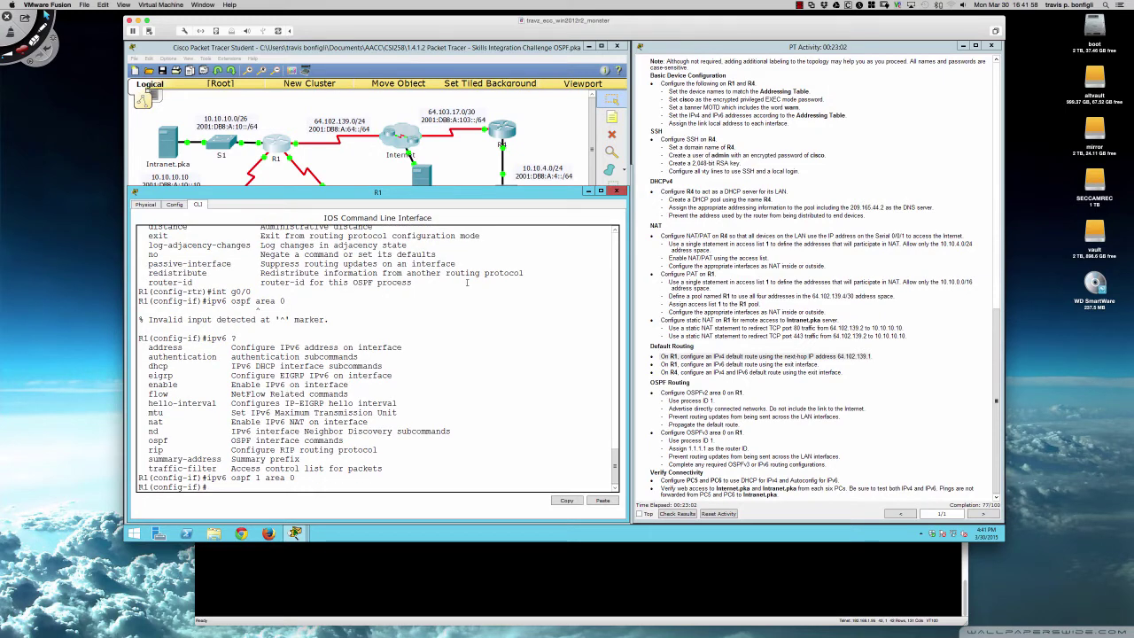
pyautogui.press('Return')
pyautogui.press('Return')
# - Enable OSPFv3 process 1 area 0 on serial interfaces s0/0/1 and s0/1/0
pyautogui.write('int')
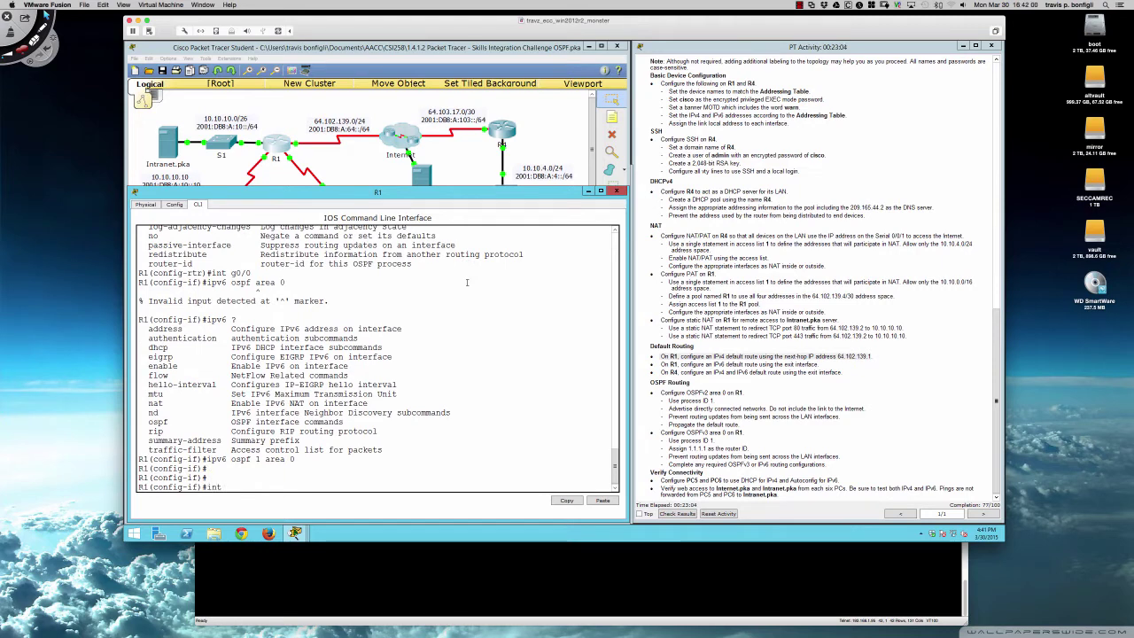
pyautogui.scroll(10, 687, 237)
pyautogui.scroll(2, 687, 237)
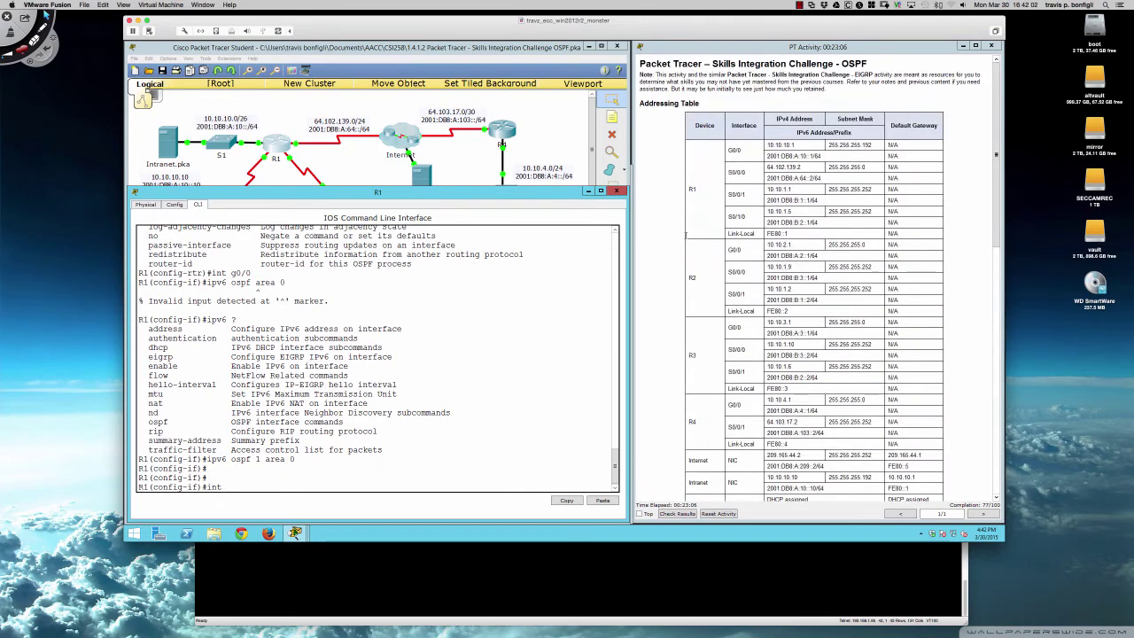
pyautogui.click(513, 356)
pyautogui.write('int s0/0/1')
pyautogui.press('Return')
pyautogui.write('ipv6')
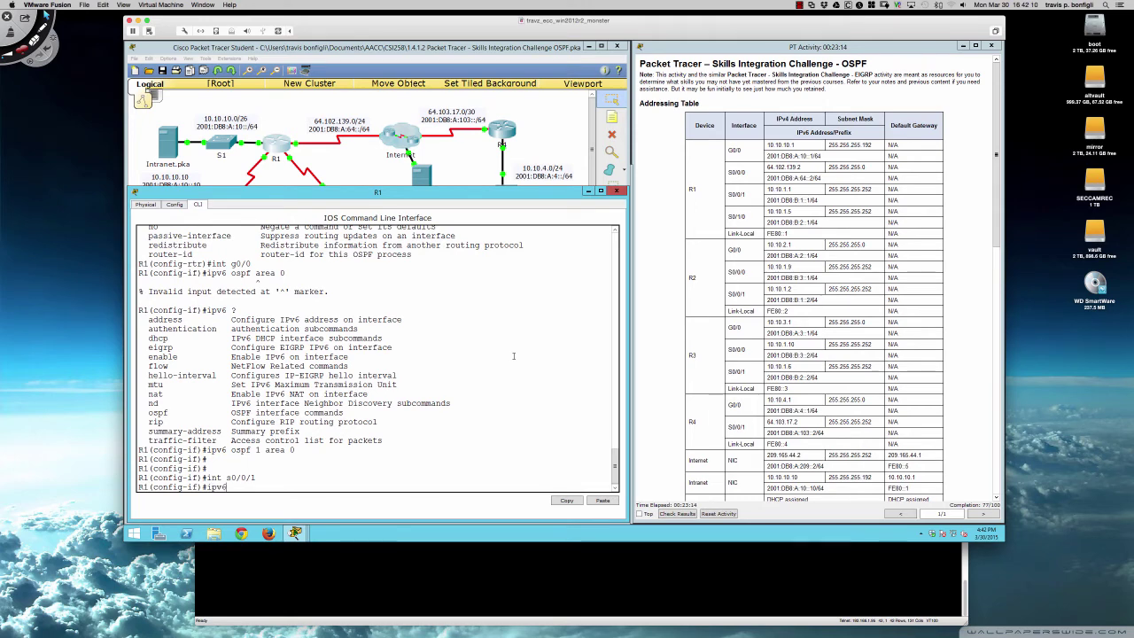
pyautogui.write(' ospf 1 area 0')
pyautogui.press('Return')
pyautogui.write('int')
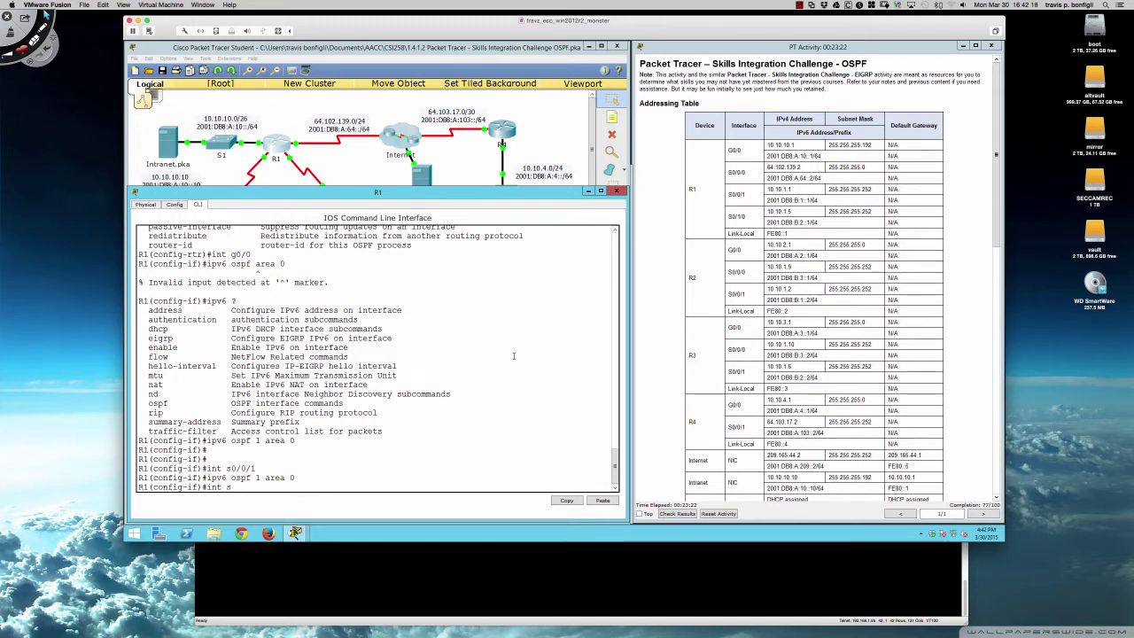
pyautogui.write(' s0/1/0')
pyautogui.press('Return')
pyautogui.write('ipv')
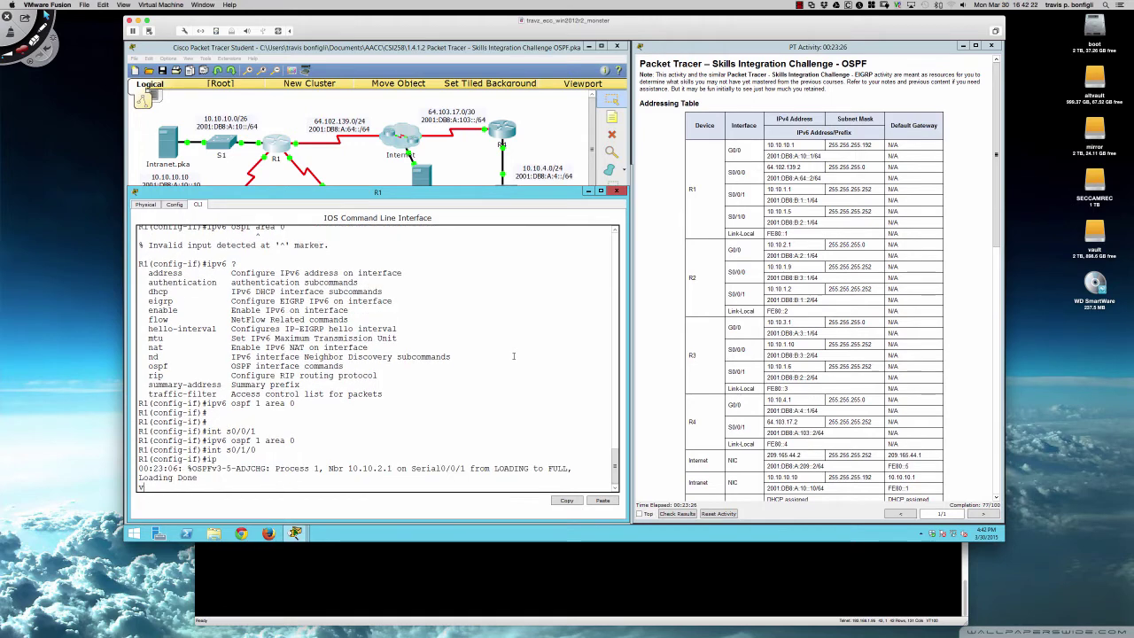
pyautogui.write('6 ospf 1 area 0')
pyautogui.press('Return')
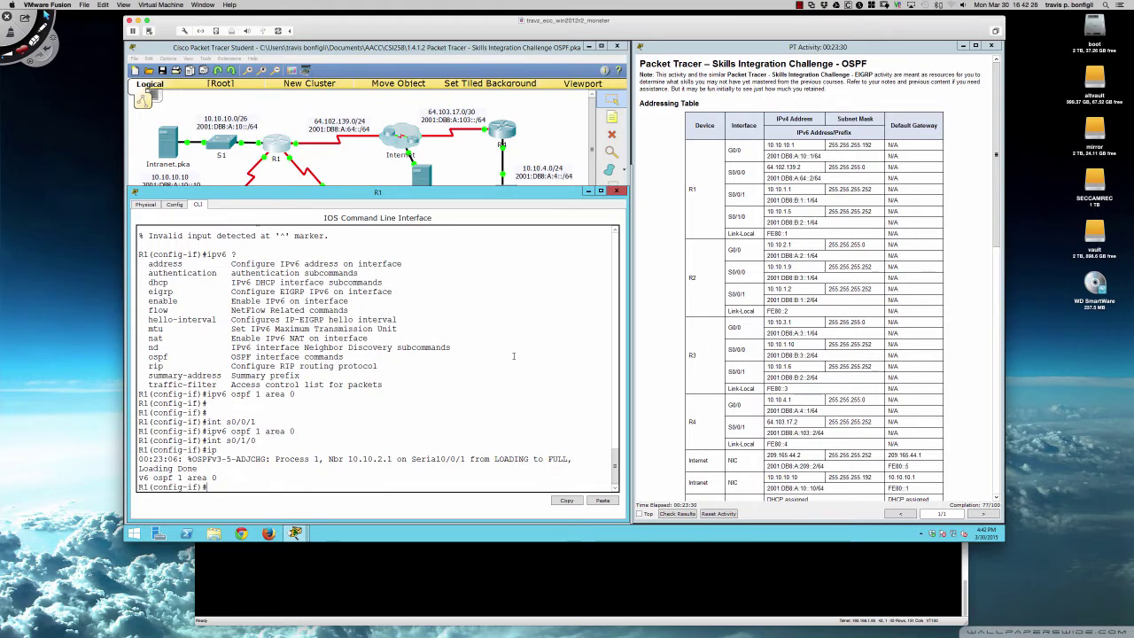
pyautogui.press('Return')
pyautogui.press('Return')
pyautogui.press('Return')
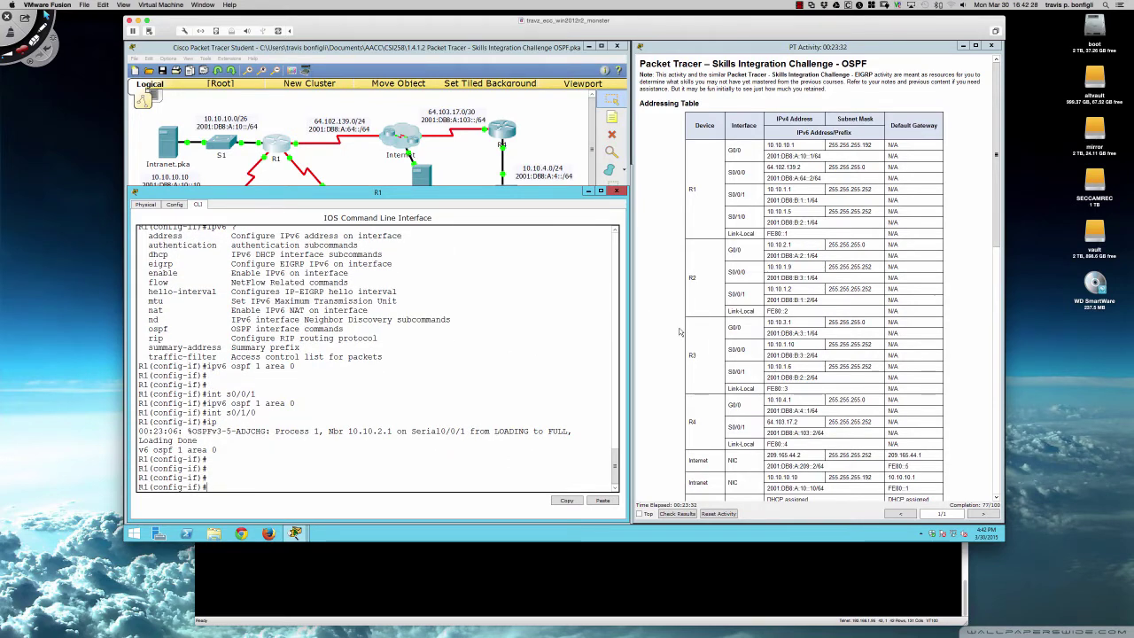
# - Clear the marked OSPFv3 task note and put R1's window away to show the topology
pyautogui.scroll(-1, 681, 332)
pyautogui.scroll(-10, 681, 331)
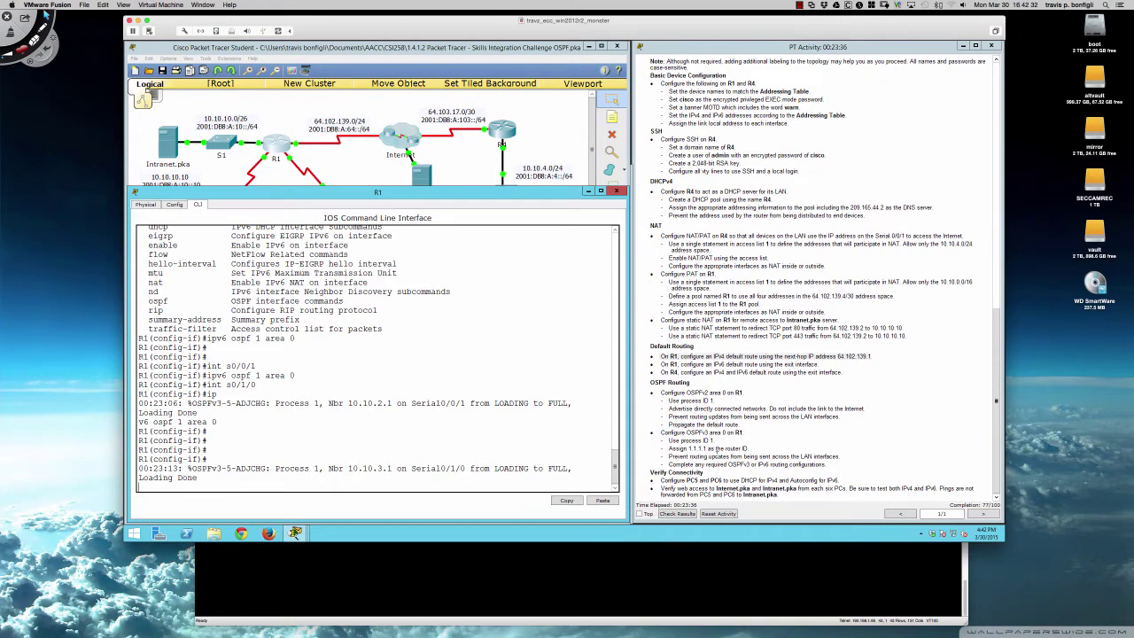
pyautogui.moveTo(666, 464); pyautogui.dragTo(825, 467)
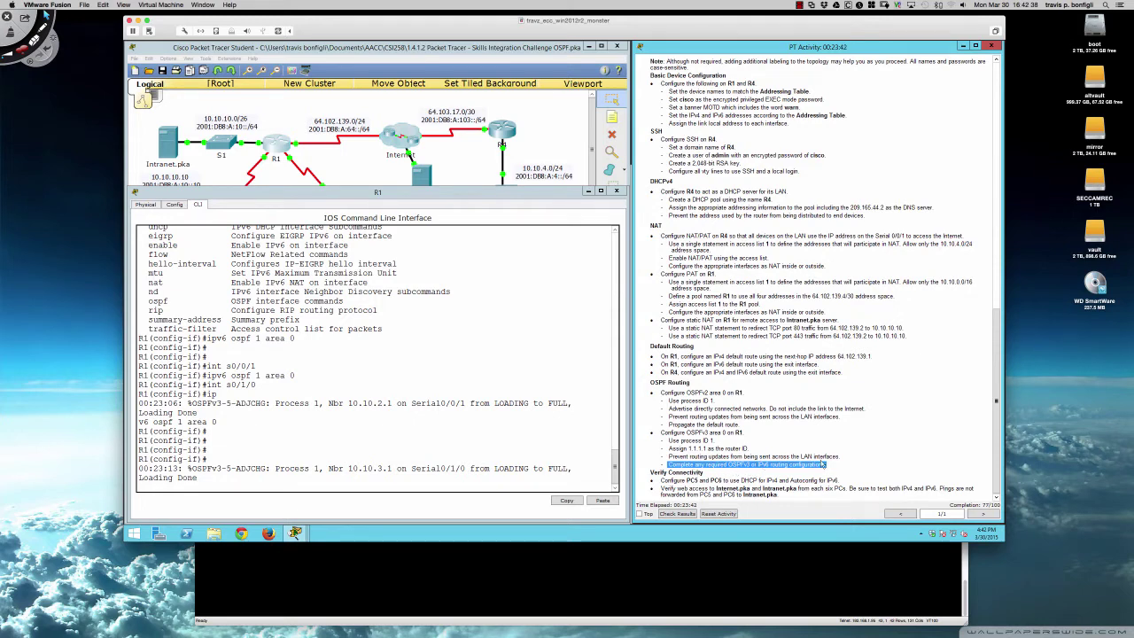
pyautogui.click(823, 464)
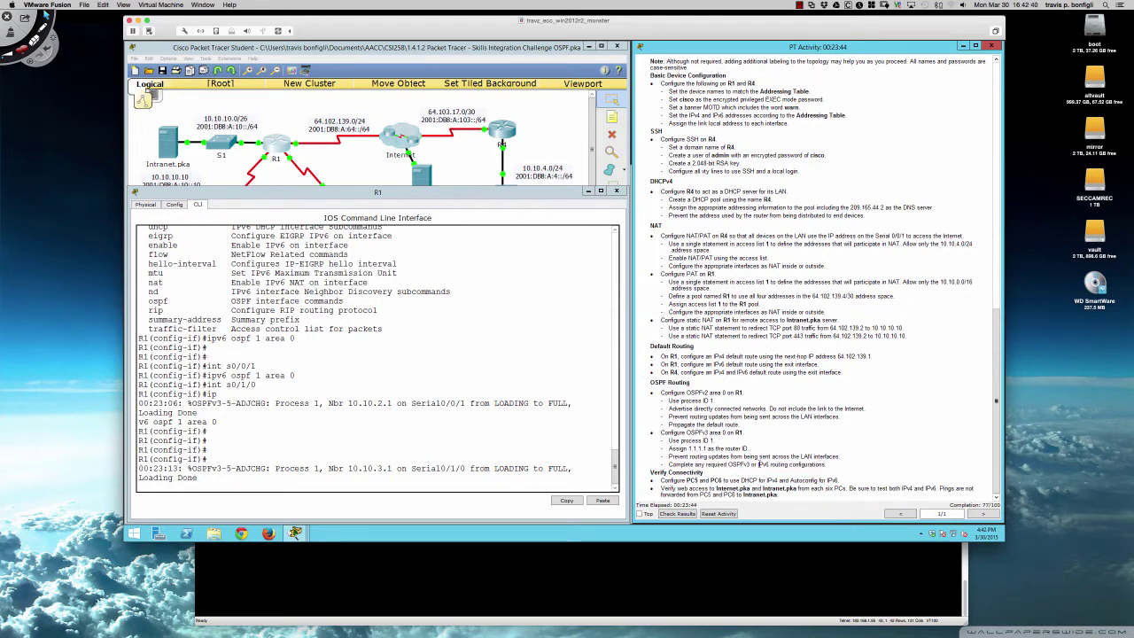
pyautogui.click(506, 460)
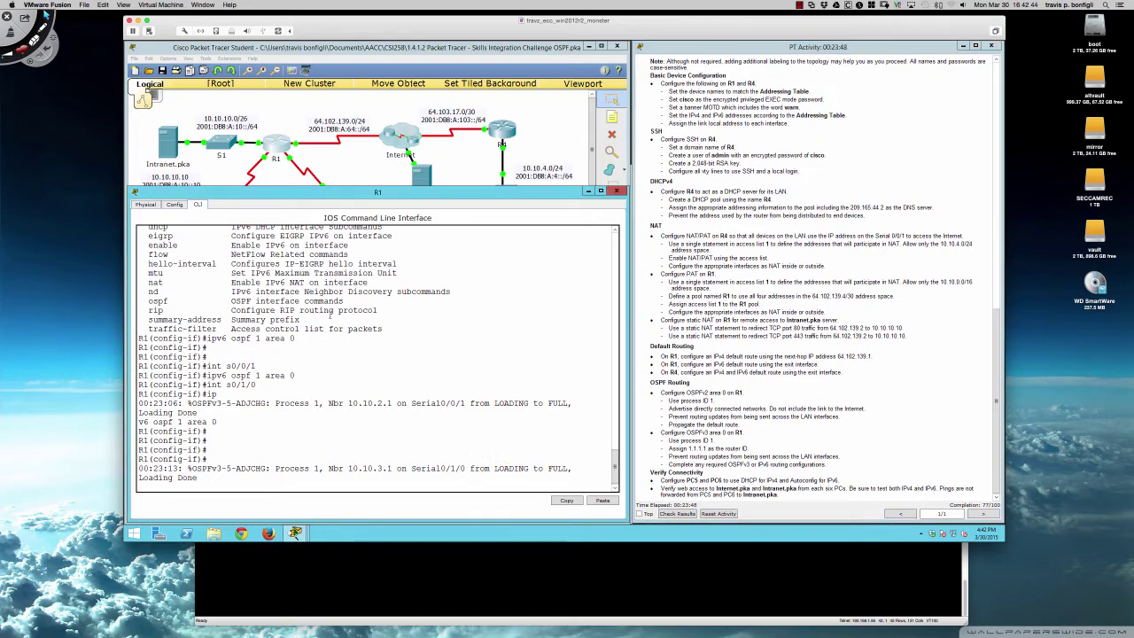
pyautogui.click(252, 148)
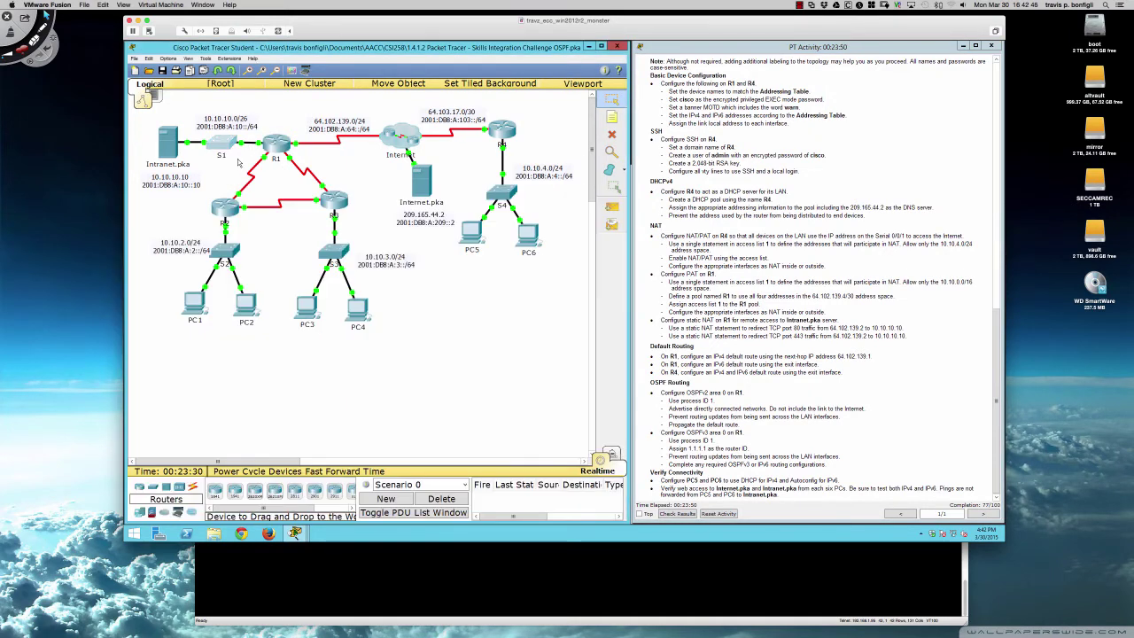
# - Run sh ipv6 route on R2 to list OSPF routes to 2001:DB8:A:10::/64, A:3::/64, B:2::/64, enlarging the window
pyautogui.click(238, 202)
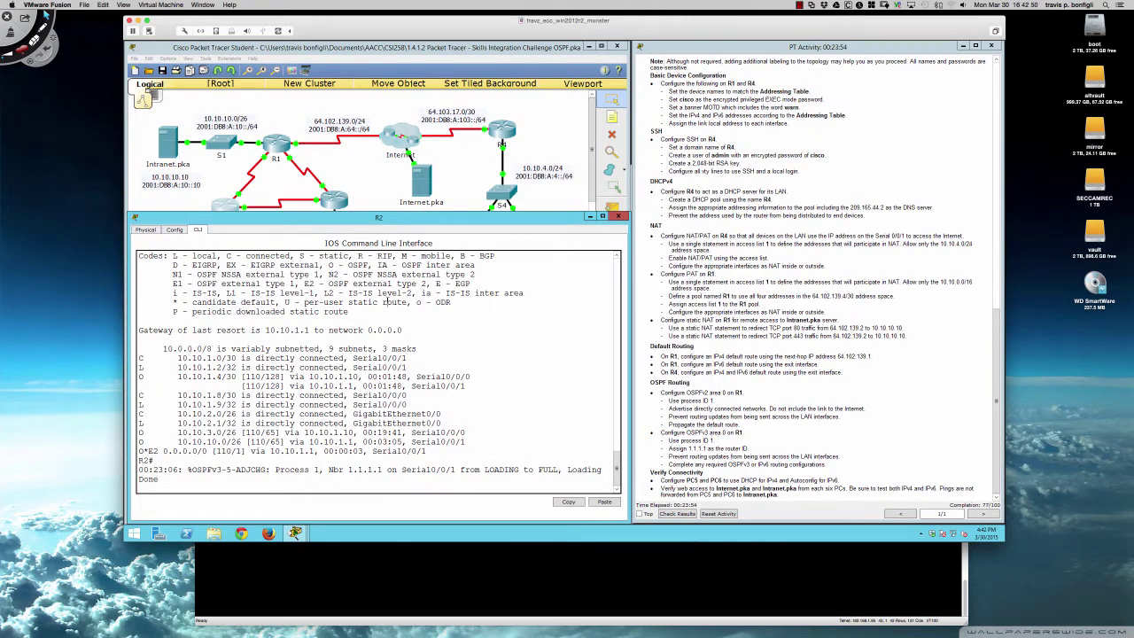
pyautogui.press('Return')
pyautogui.press('Return')
pyautogui.write('sh ipv')
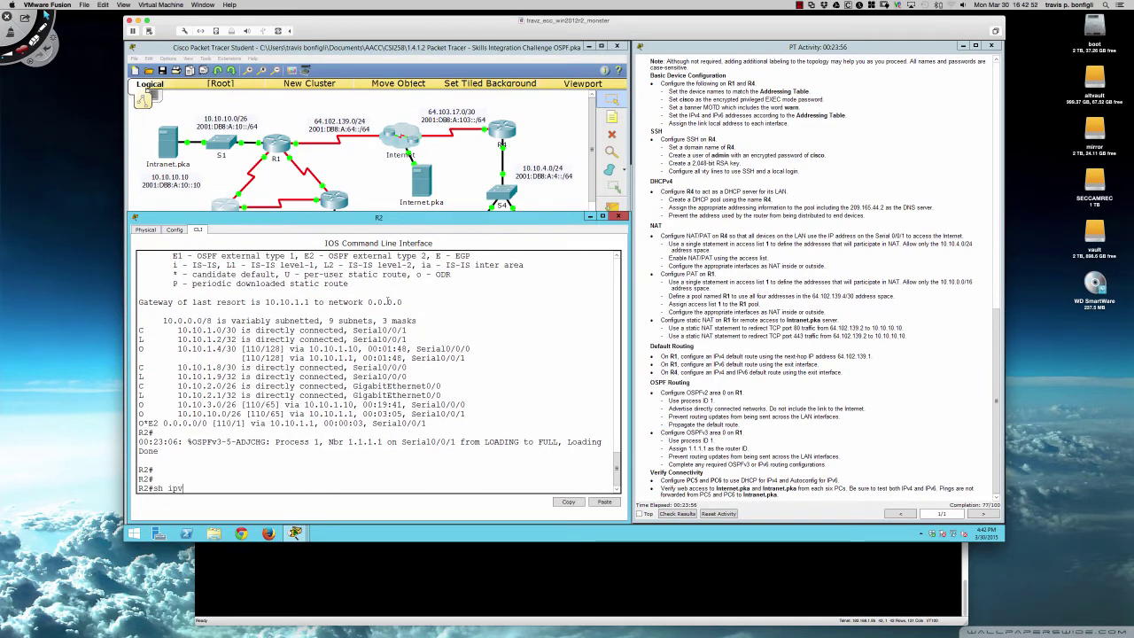
pyautogui.write('6 route')
pyautogui.press('Return')
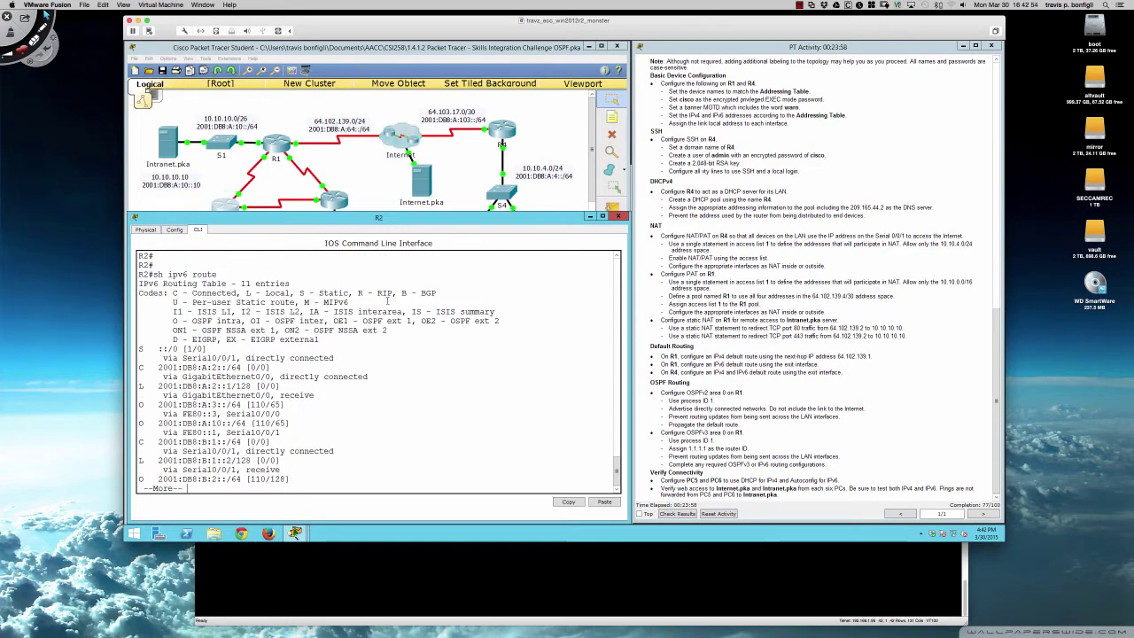
pyautogui.press('space')
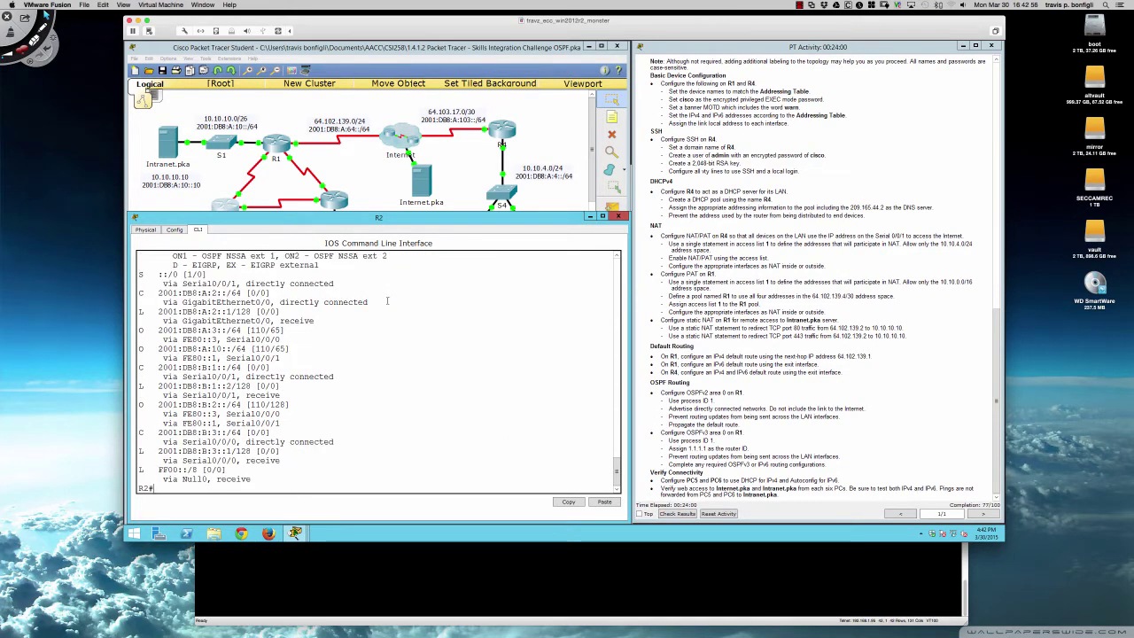
pyautogui.scroll(3, 309, 329)
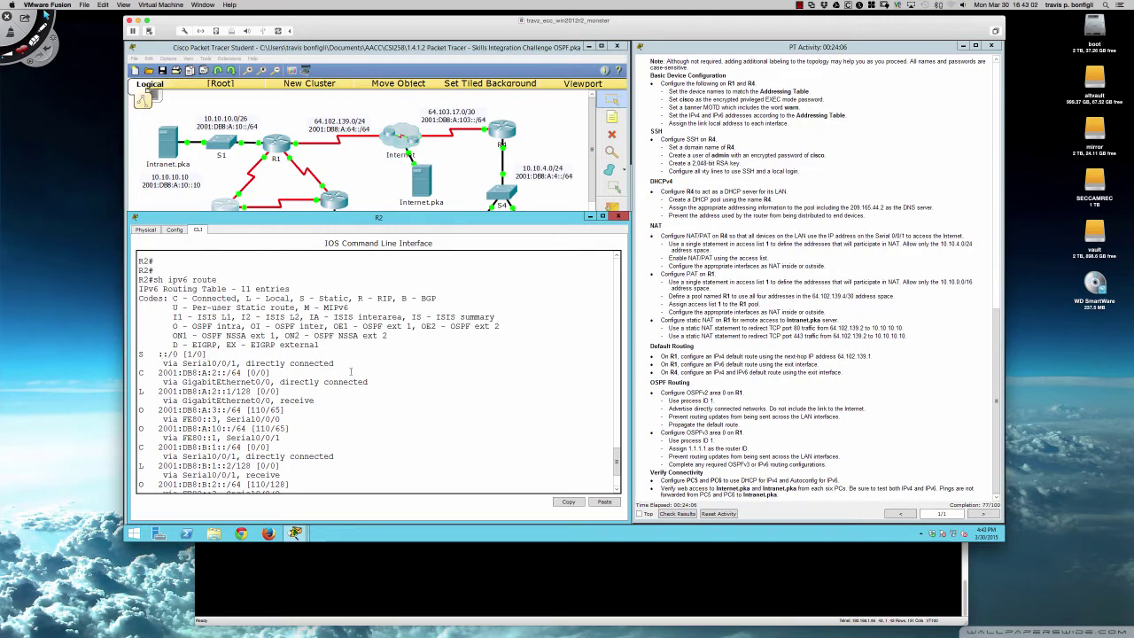
pyautogui.scroll(-3, 351, 373)
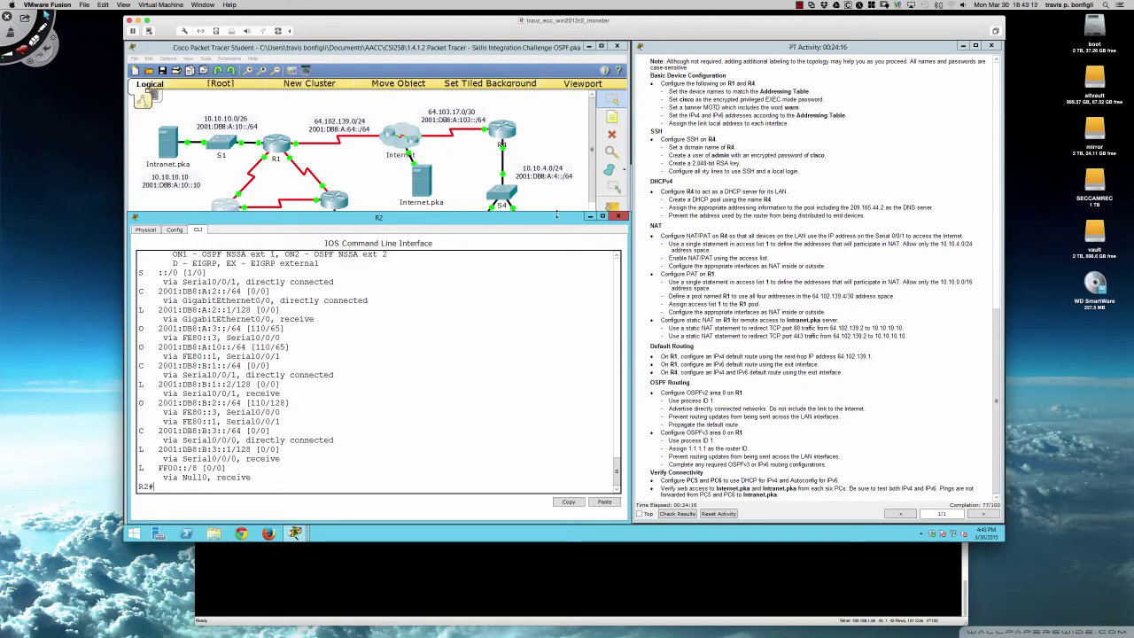
pyautogui.moveTo(378, 211); pyautogui.dragTo(378, 184)
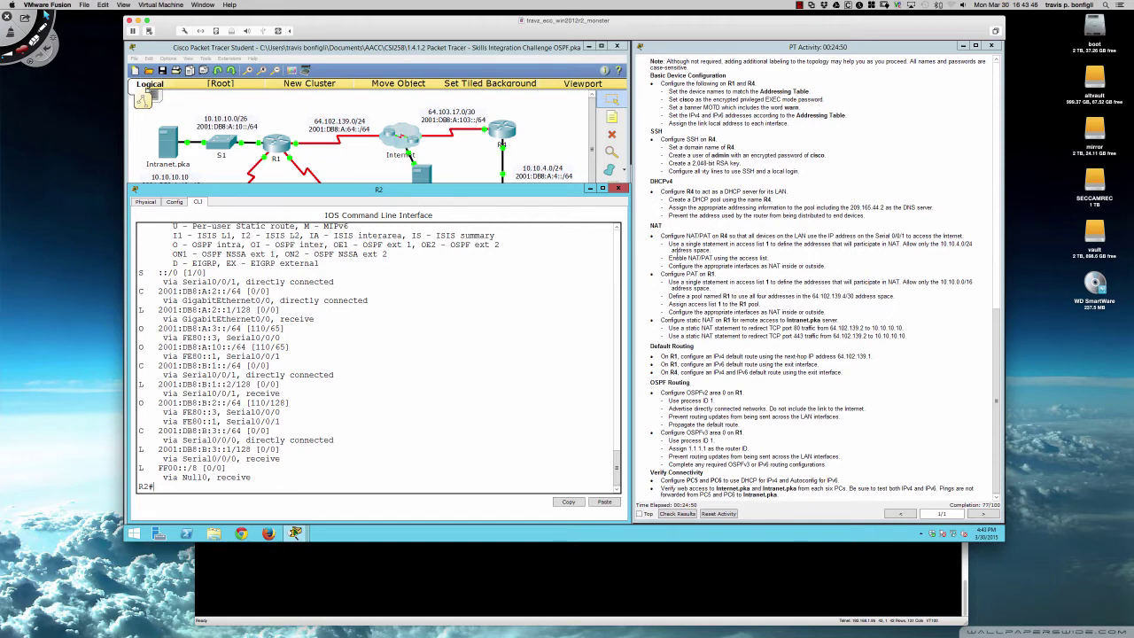
# - Briefly open R4's console, then return to the full network topology view
pyautogui.click(501, 134)
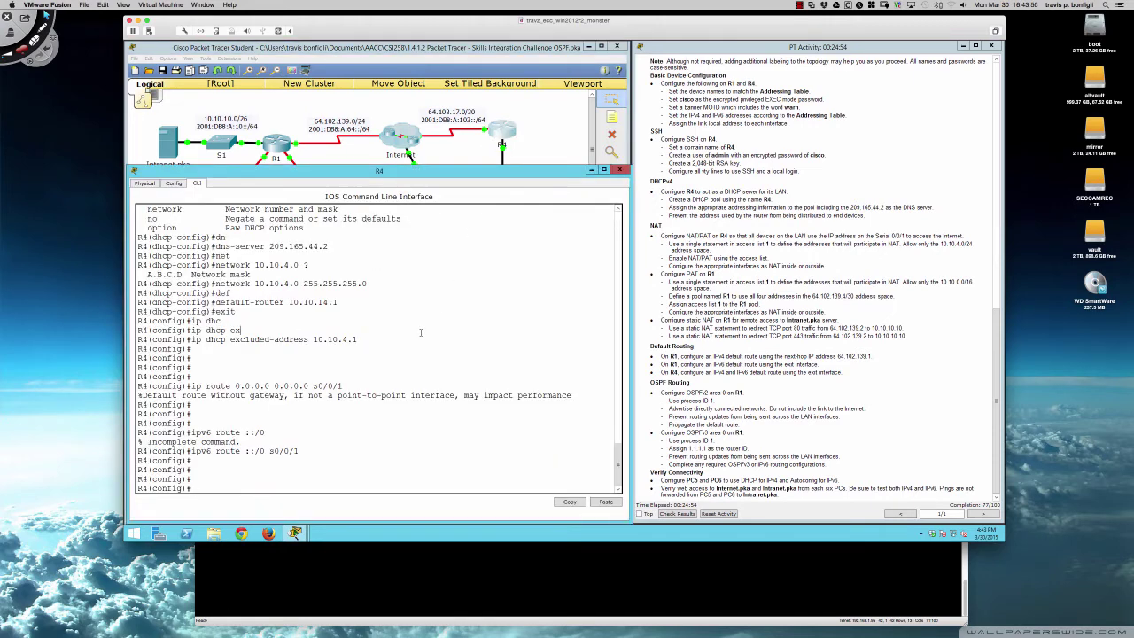
pyautogui.press('Return')
pyautogui.press('Return')
pyautogui.press('Return')
pyautogui.press('Return')
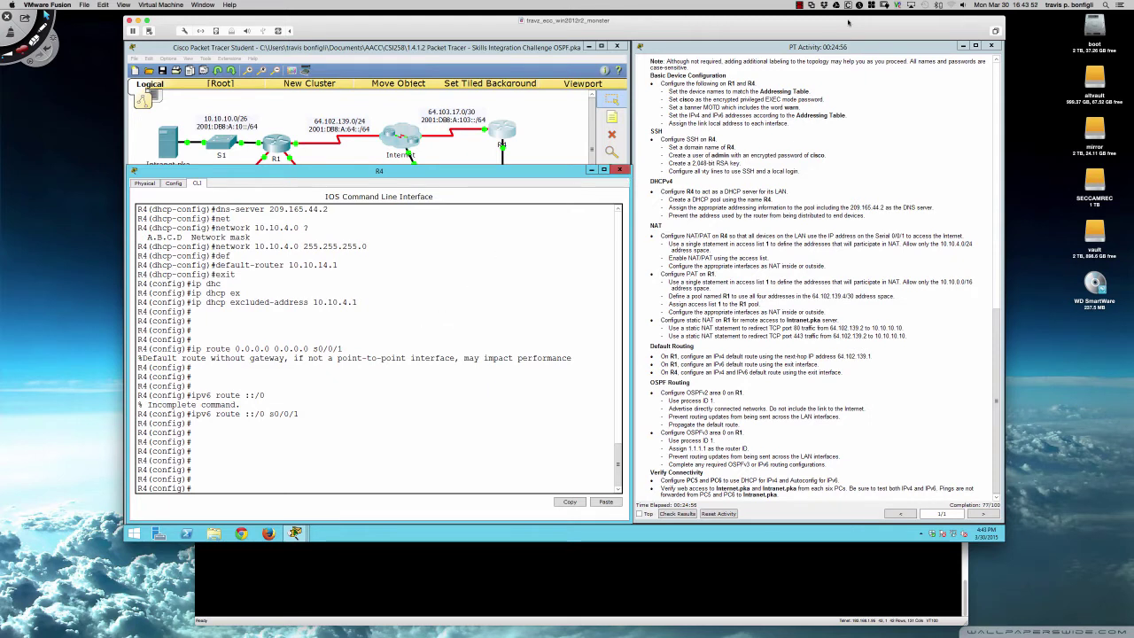
pyautogui.click(800, 6)
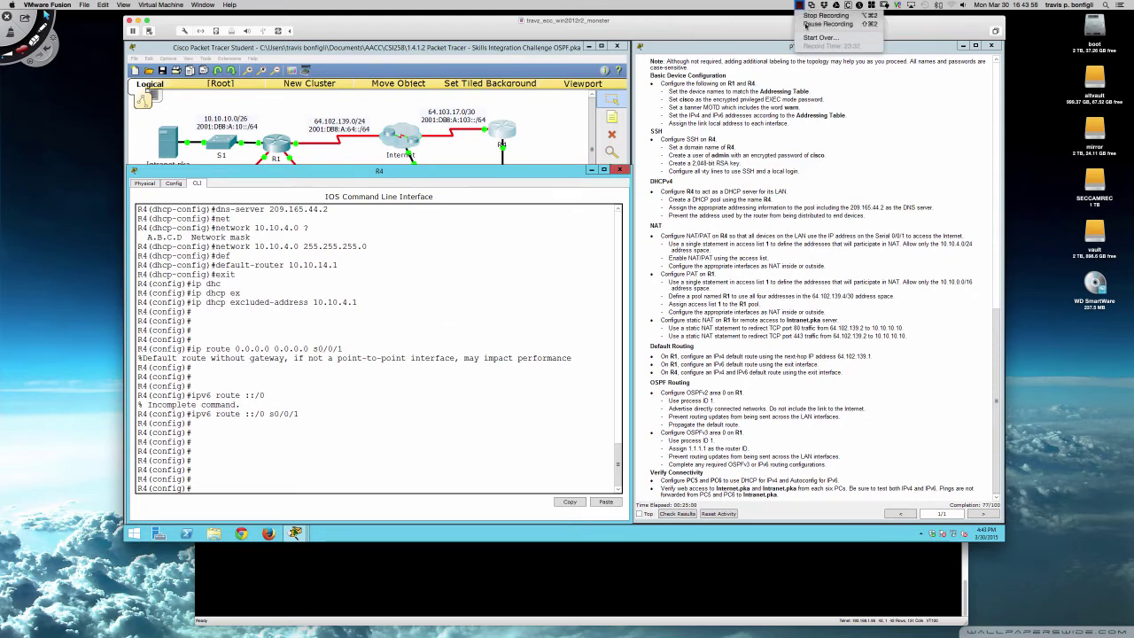
pyautogui.click(829, 24)
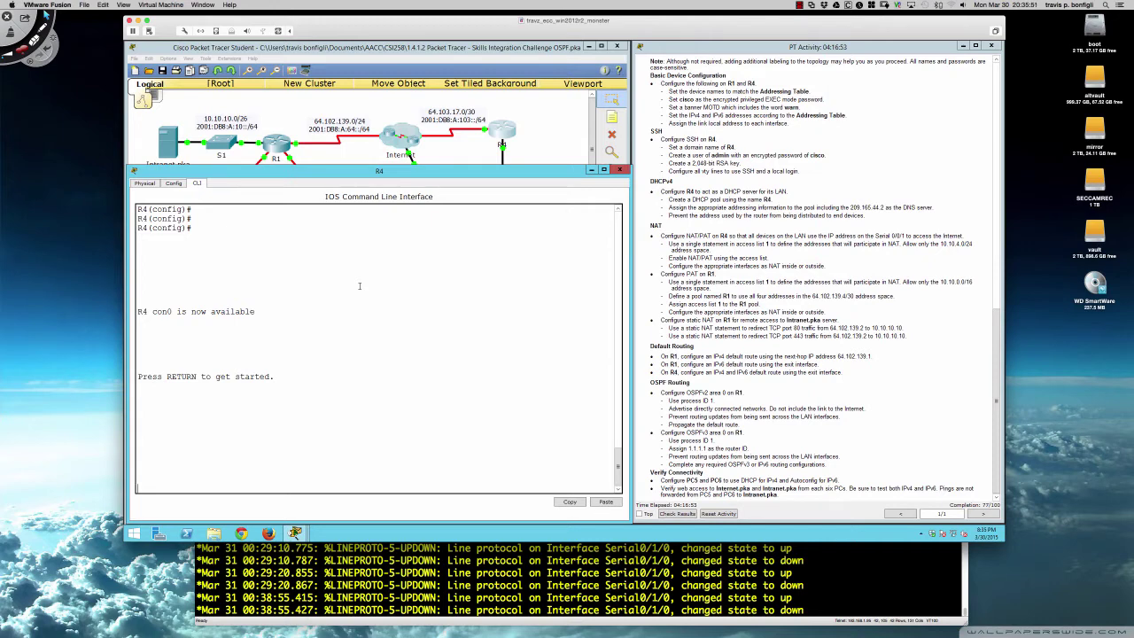
pyautogui.click(479, 153)
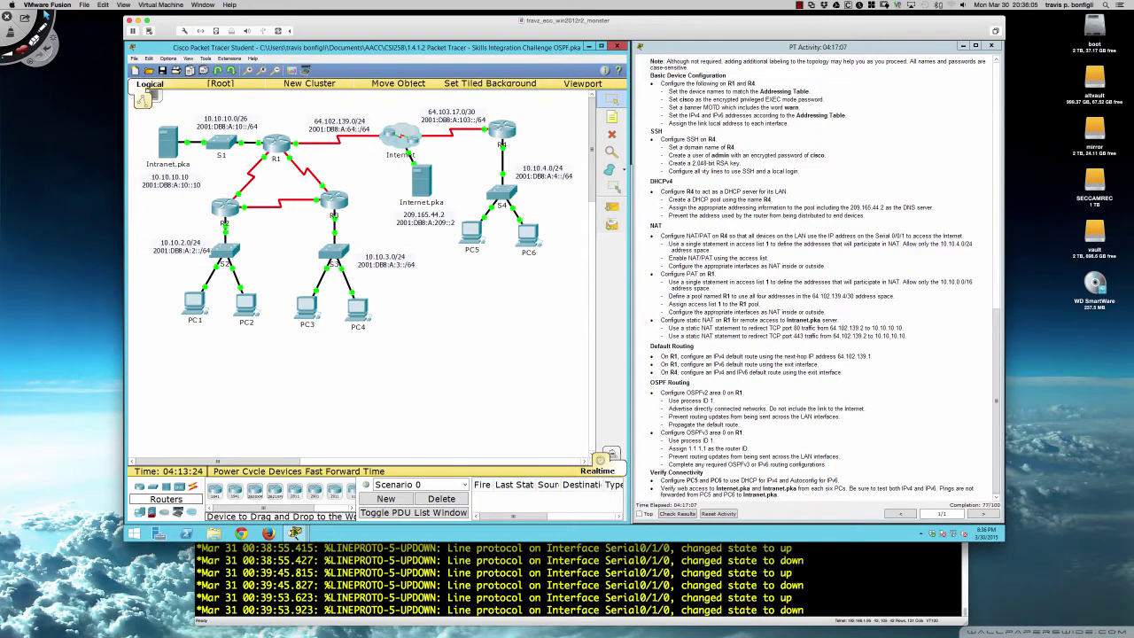
# - Reopen R4's CLI, enter privileged mode with the enable password, and run conf t
pyautogui.click(499, 132)
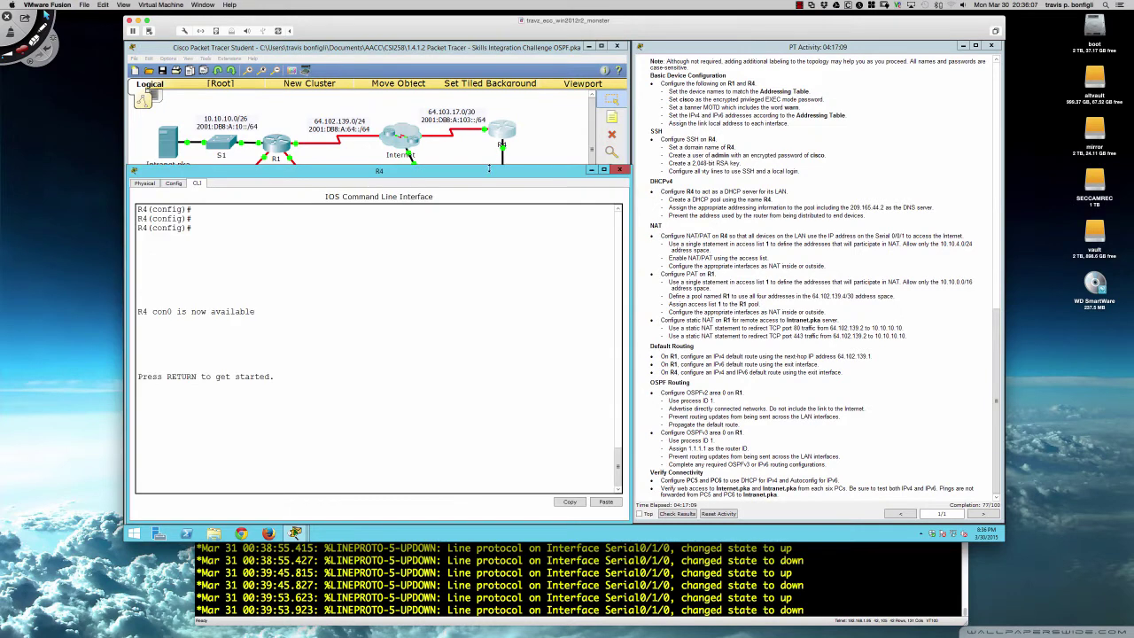
pyautogui.moveTo(489, 166); pyautogui.dragTo(488, 209)
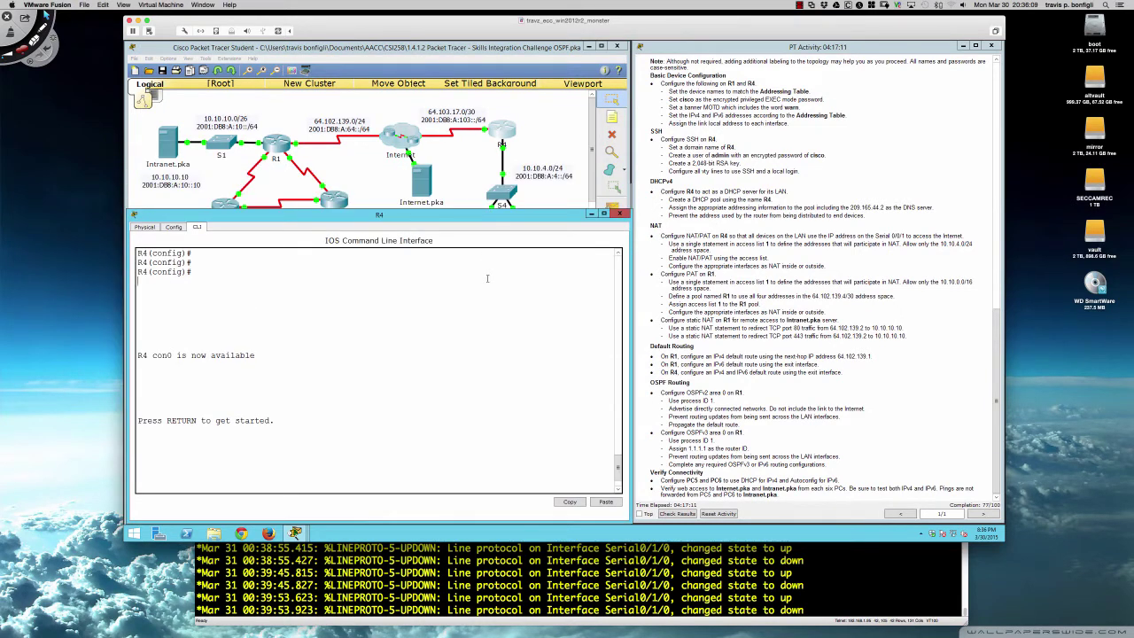
pyautogui.press('Return')
pyautogui.press('Return')
pyautogui.press('Return')
pyautogui.write('e')
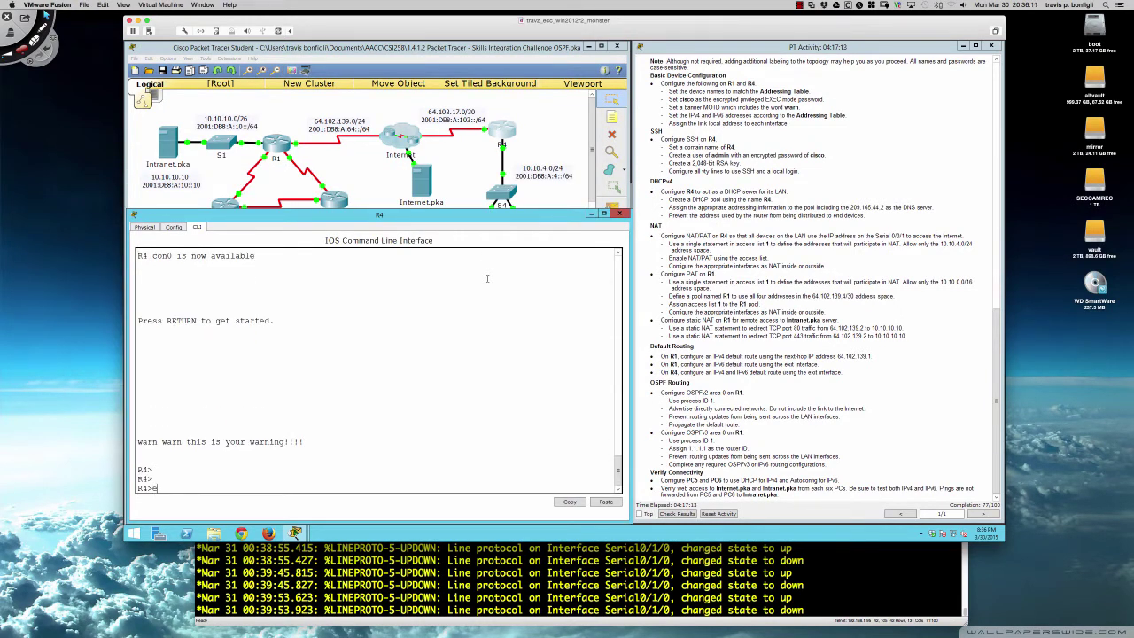
pyautogui.write('n')
pyautogui.press('Tab')
pyautogui.press('Return')
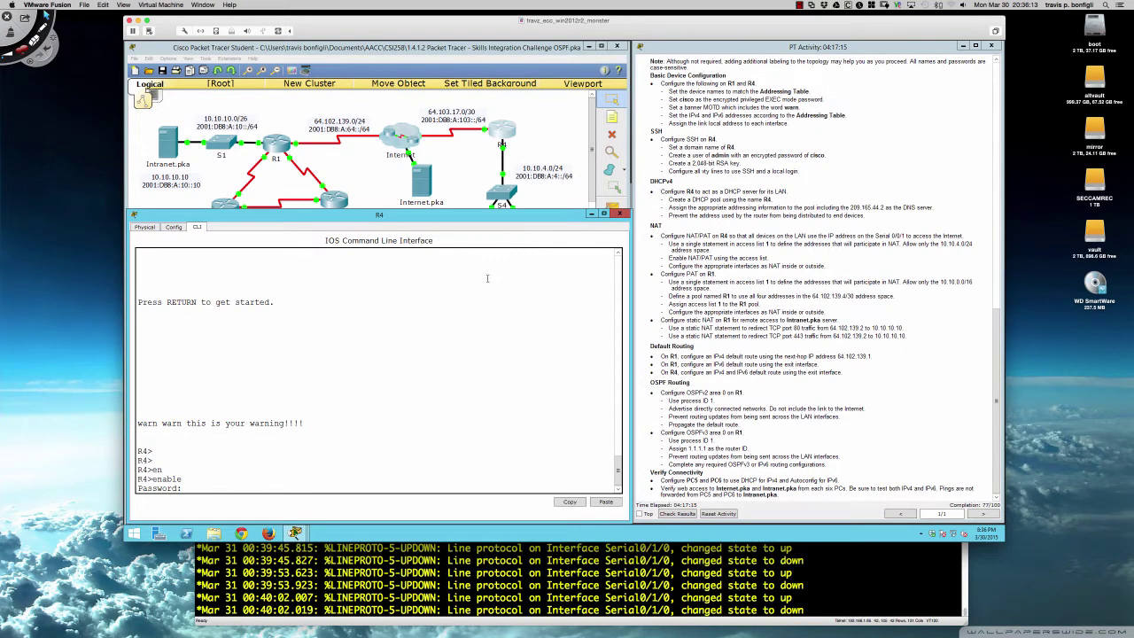
pyautogui.write('cisco')
pyautogui.press('Return')
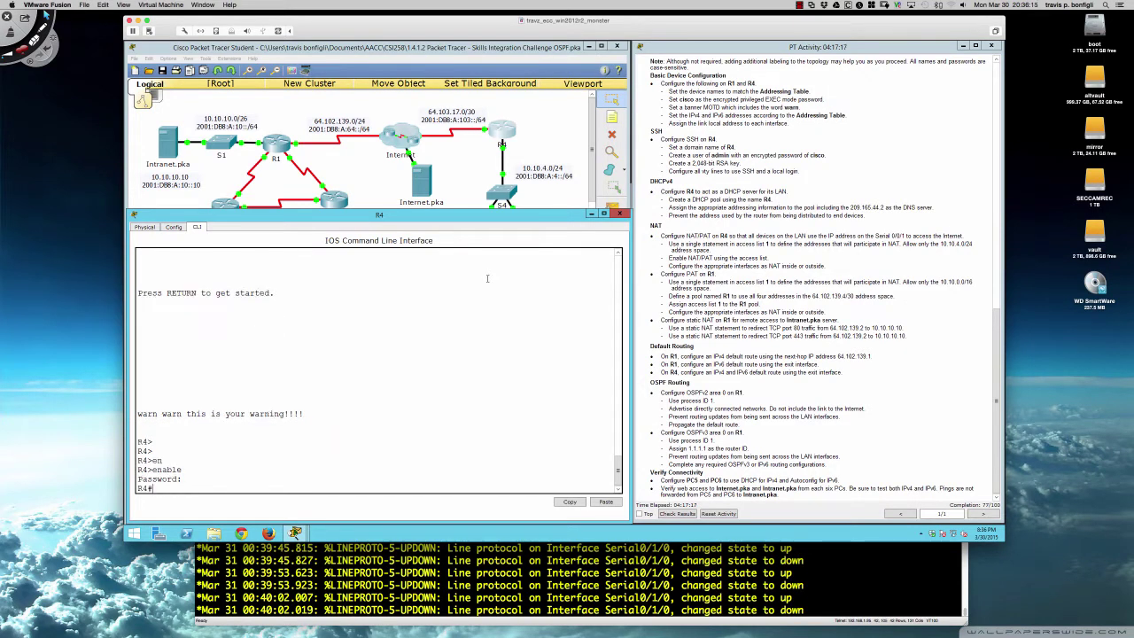
pyautogui.press('Return')
pyautogui.press('Return')
pyautogui.press('Return')
pyautogui.press('Return')
pyautogui.write('conf t')
pyautogui.press('Return')
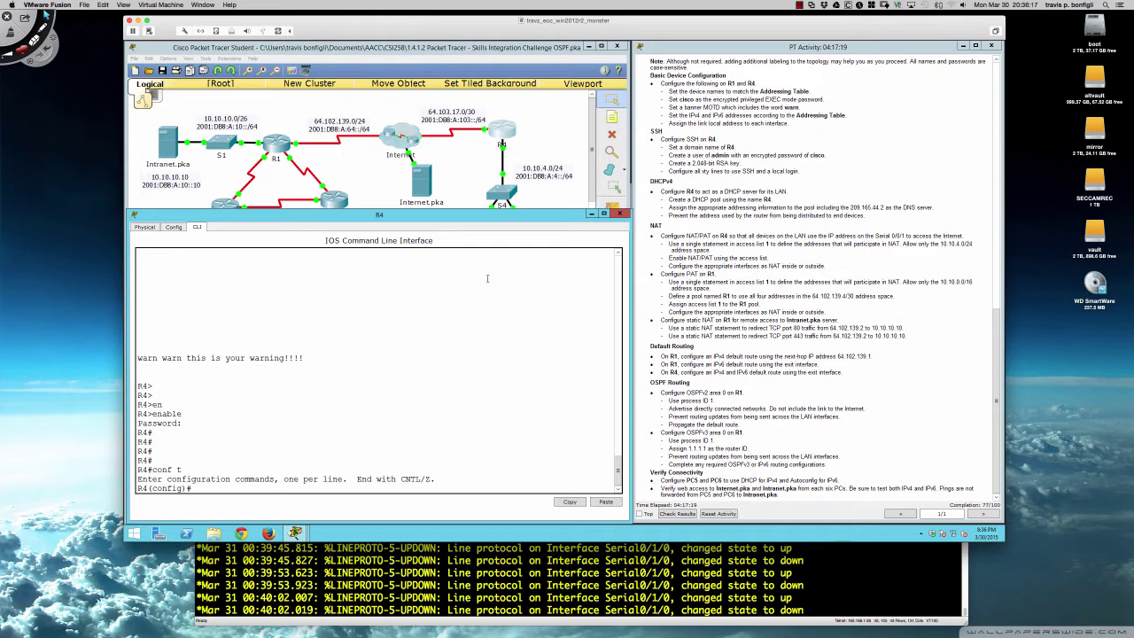
# - Create access-list 1 permit 10.10.4.0 0.0.0.255 on R4
pyautogui.write('access')
pyautogui.press('Tab')
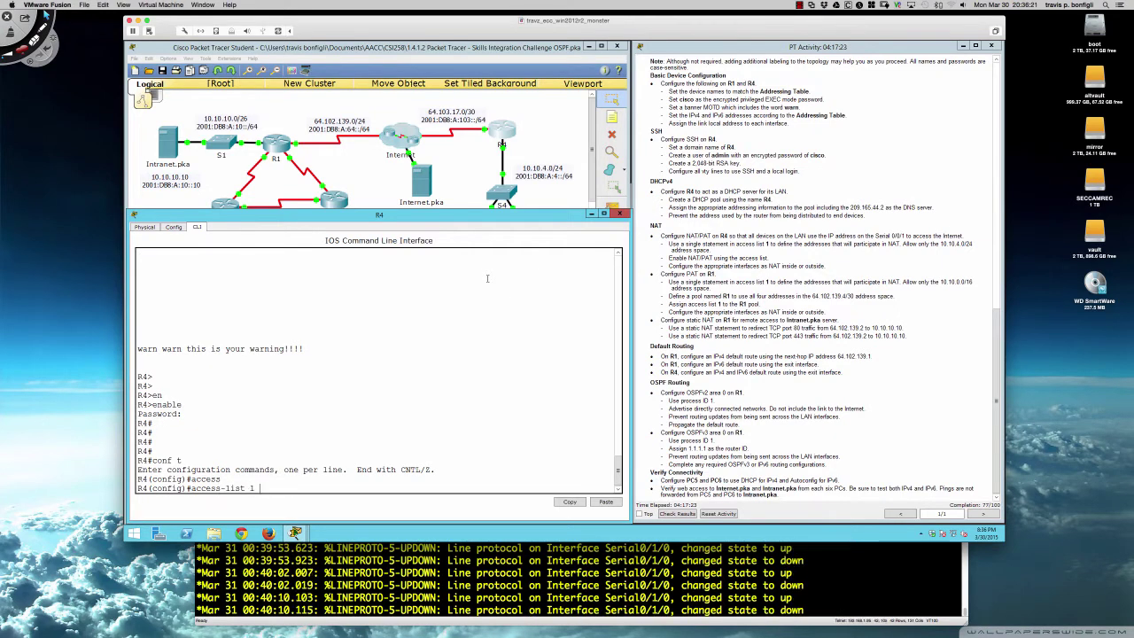
pyautogui.write('1 permit')
pyautogui.write(' 10.10.1')
pyautogui.press('BackSpace')
pyautogui.press('BackSpace')
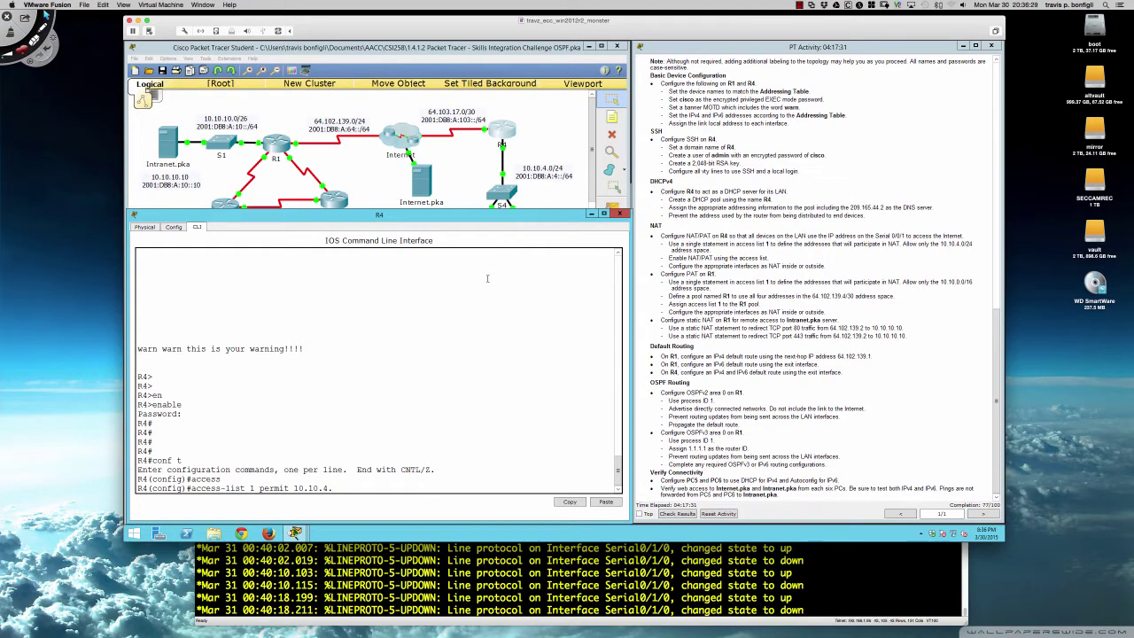
pyautogui.write('0 0.0.0.255')
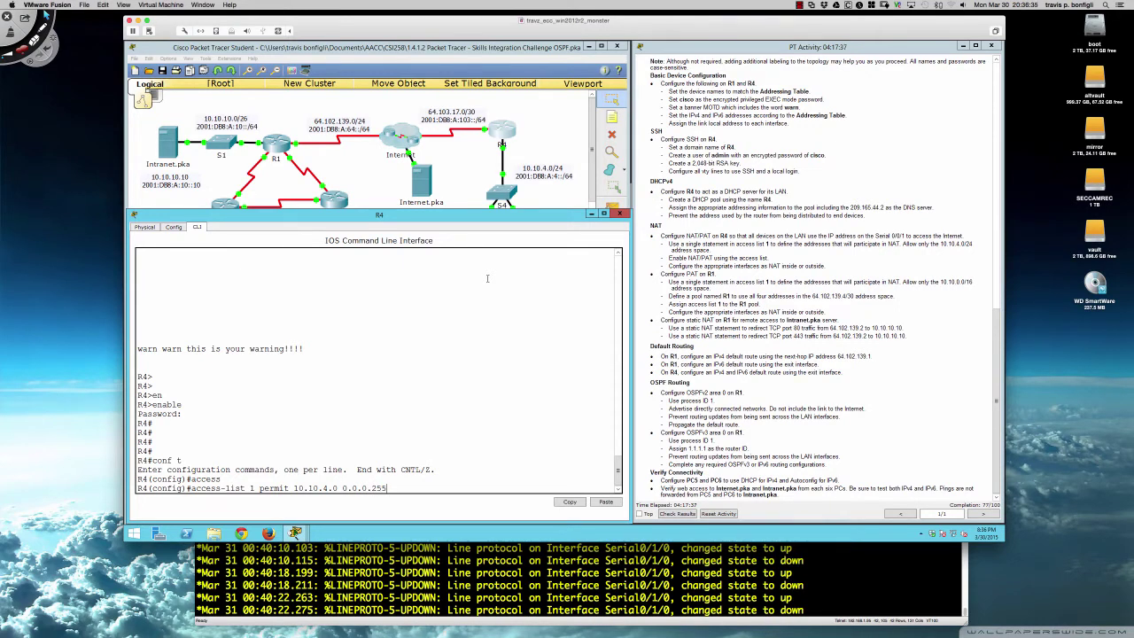
pyautogui.press('Return')
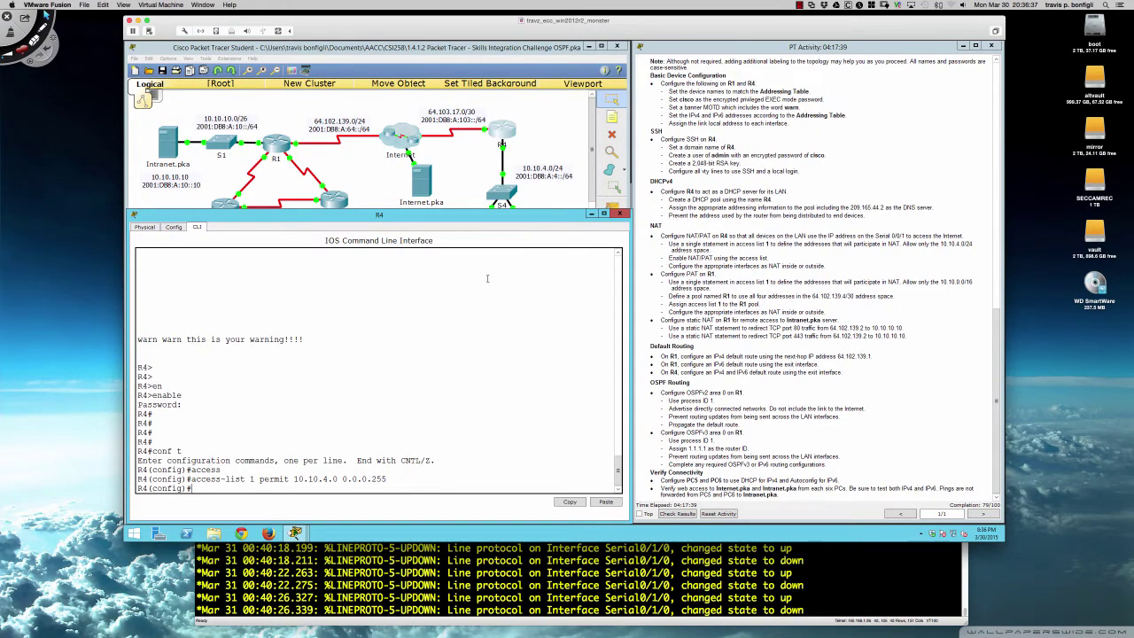
# - Verify the new entry with do show access-list
pyautogui.write('do sh access')
pyautogui.press('Tab')
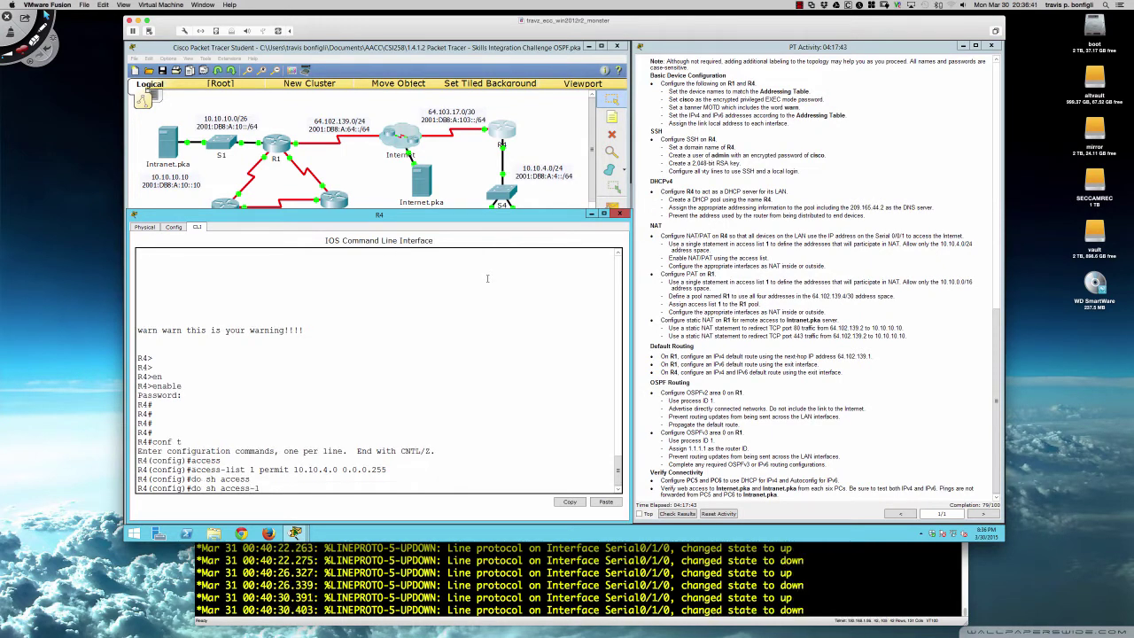
pyautogui.write('-li')
pyautogui.press('Tab')
pyautogui.press('Return')
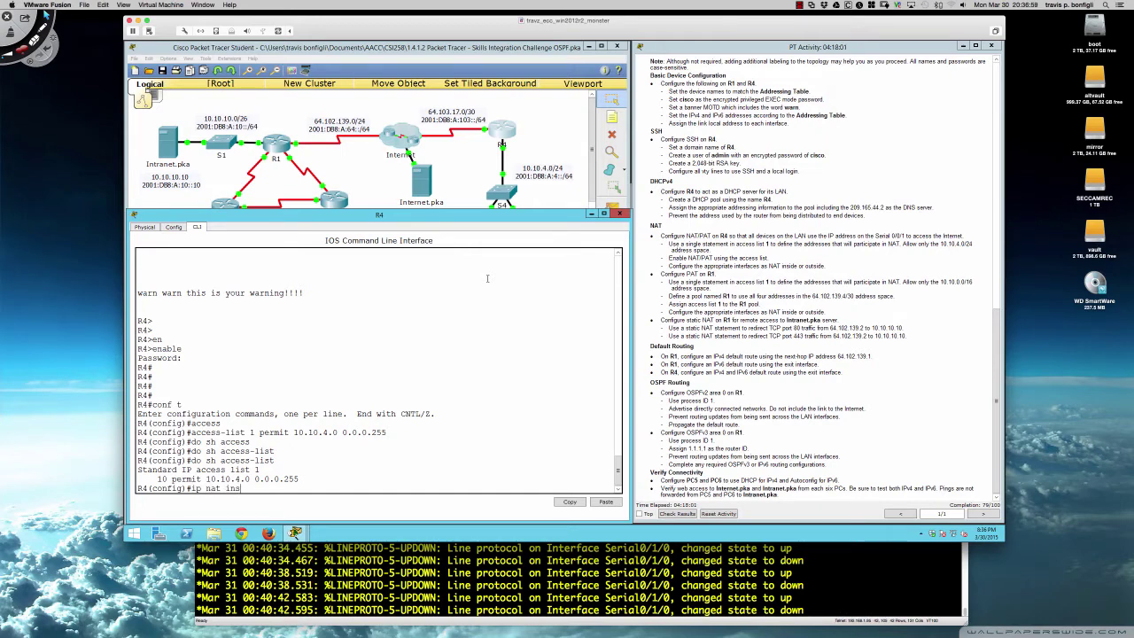
# - Enter 'ip nat inside source list 1 interface s0/0/1 overload' on R4, using ? help and Tab completion
pyautogui.press('Tab')
pyautogui.write('?sour')
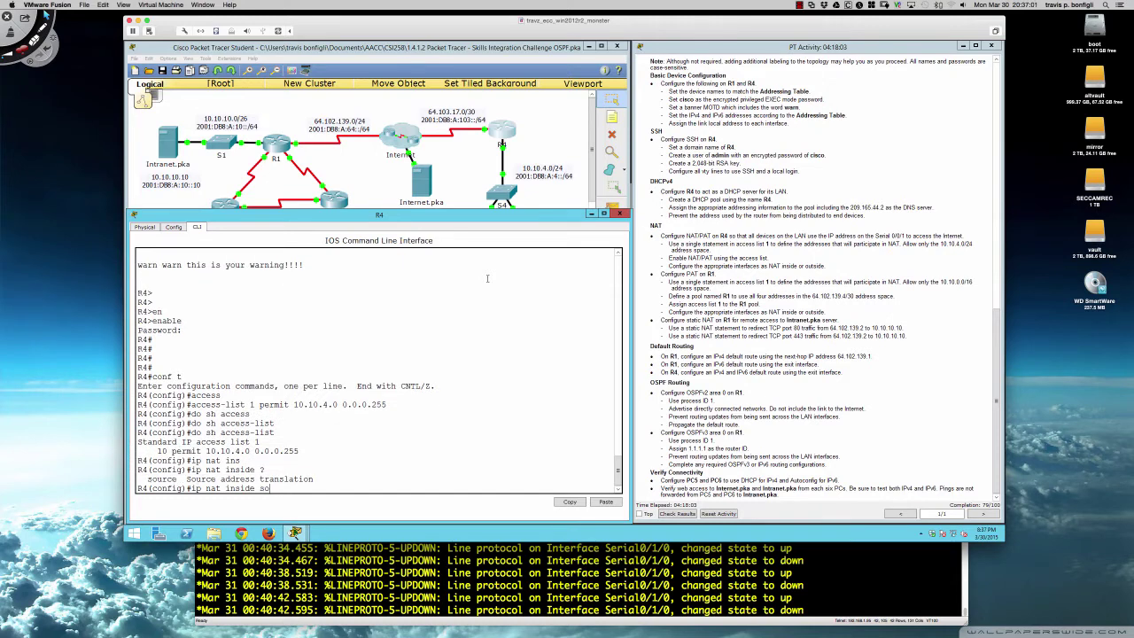
pyautogui.press('Tab')
pyautogui.write('?')
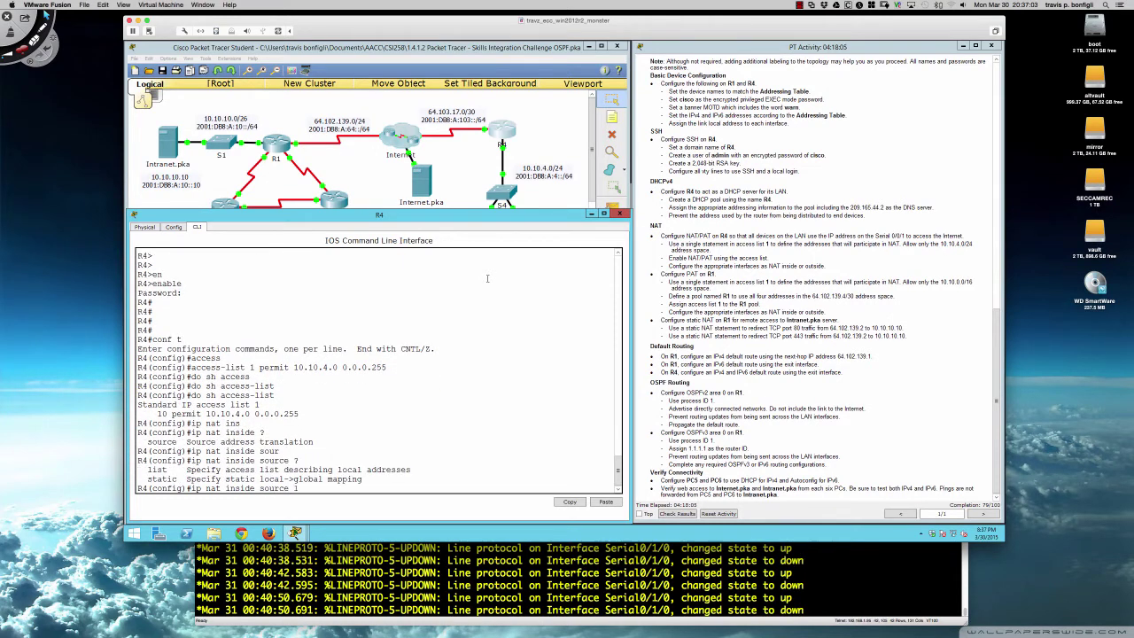
pyautogui.write('list ')
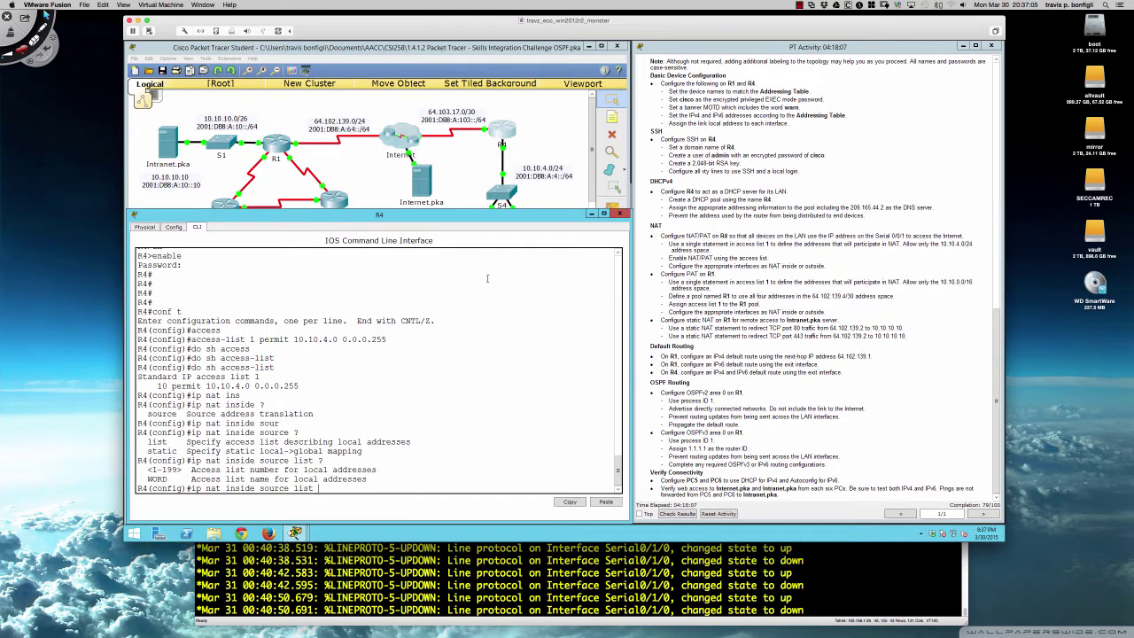
pyautogui.write('?1 ')
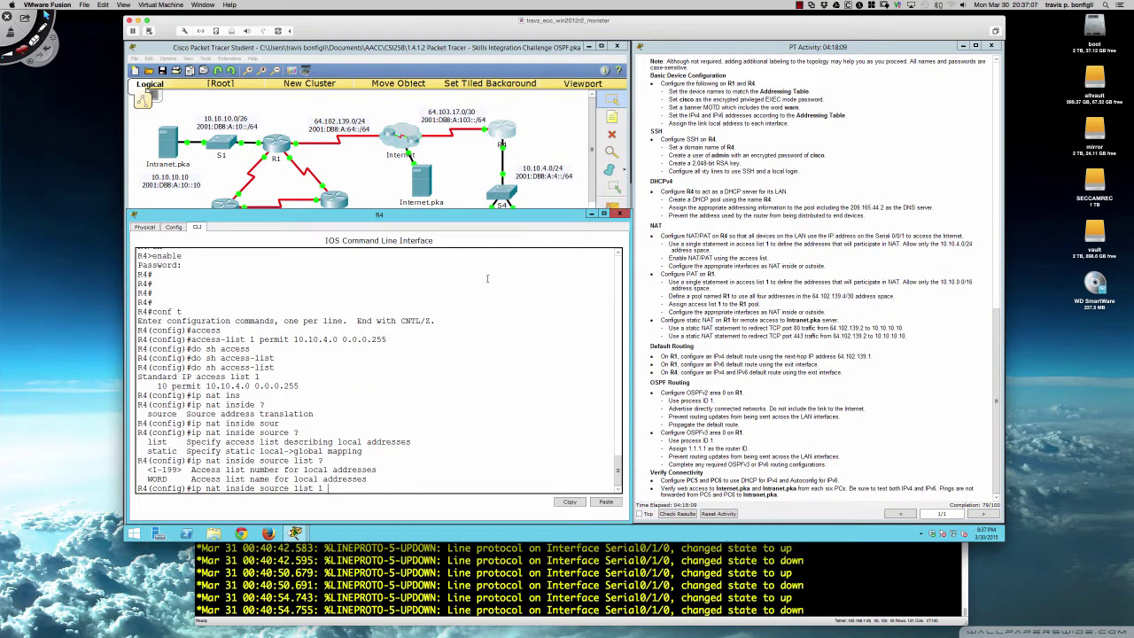
pyautogui.write('?')
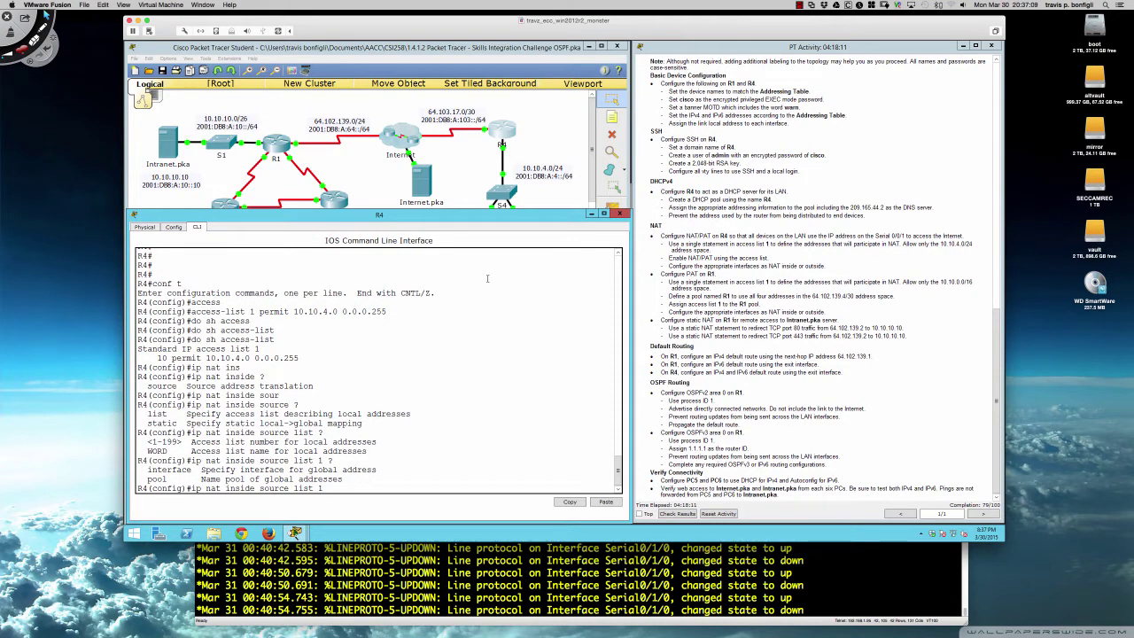
pyautogui.write('int')
pyautogui.press('Tab')
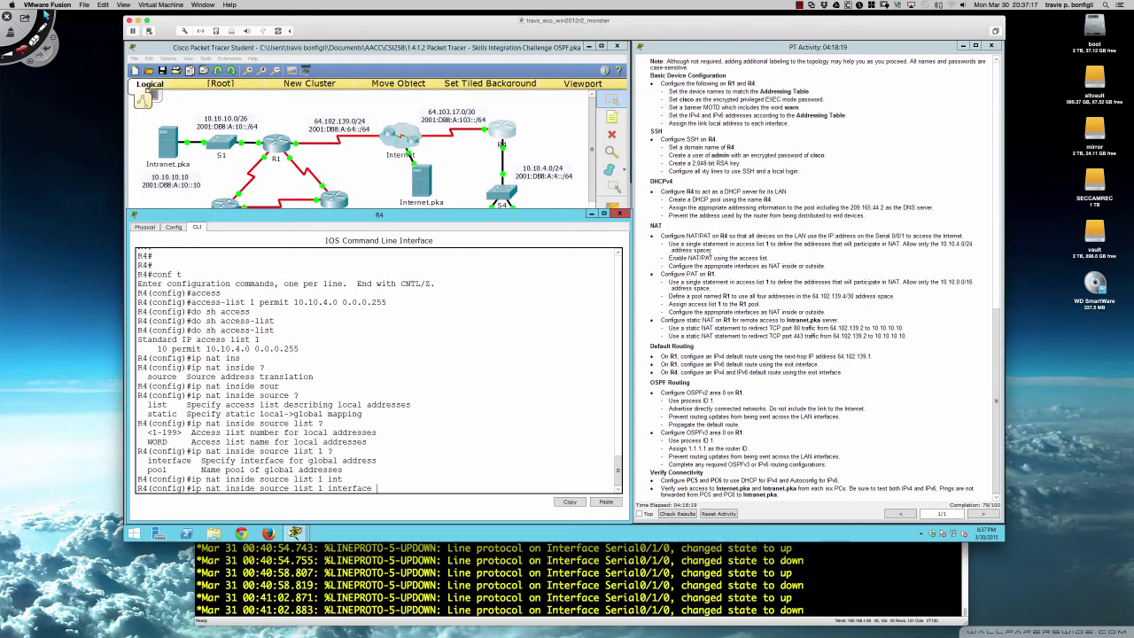
pyautogui.scroll(10, 741, 259)
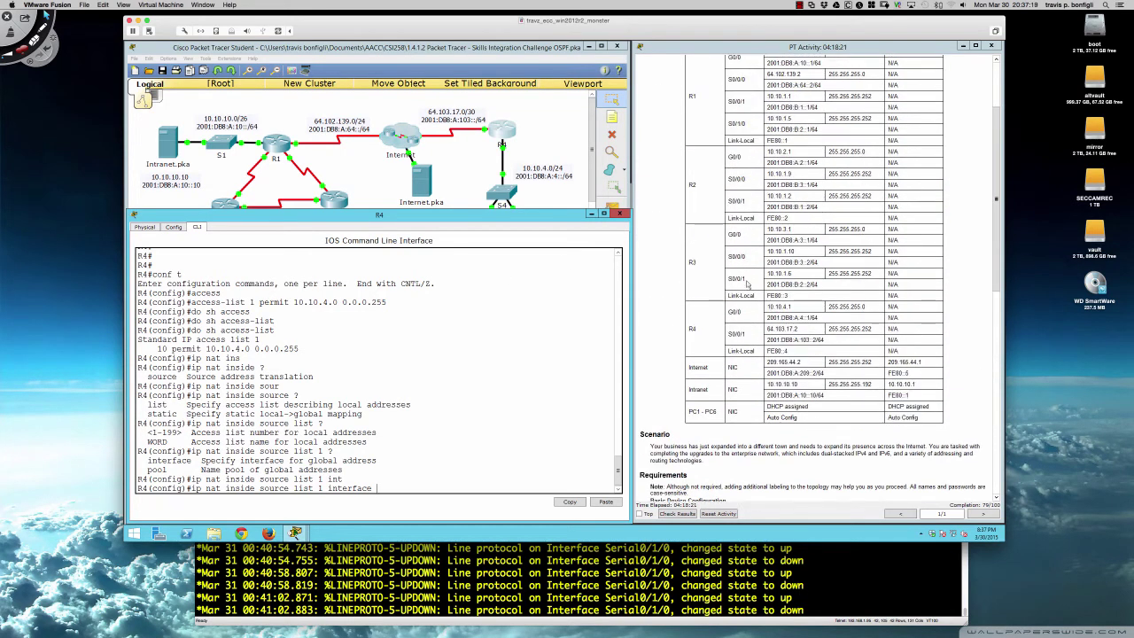
pyautogui.scroll(-10, 741, 342)
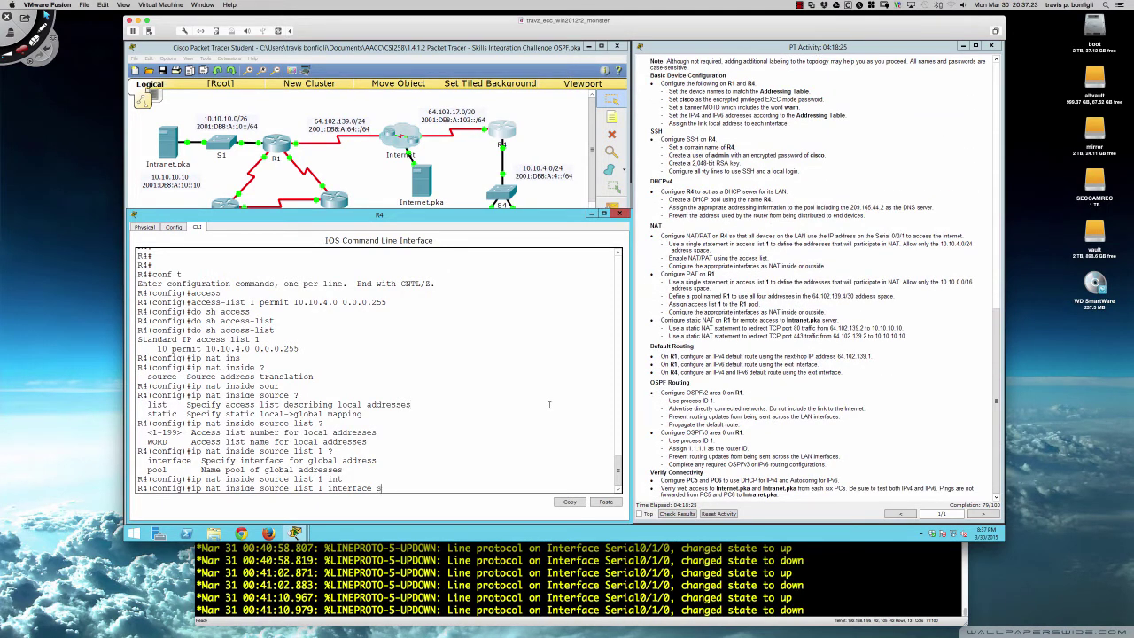
pyautogui.write('/0/')
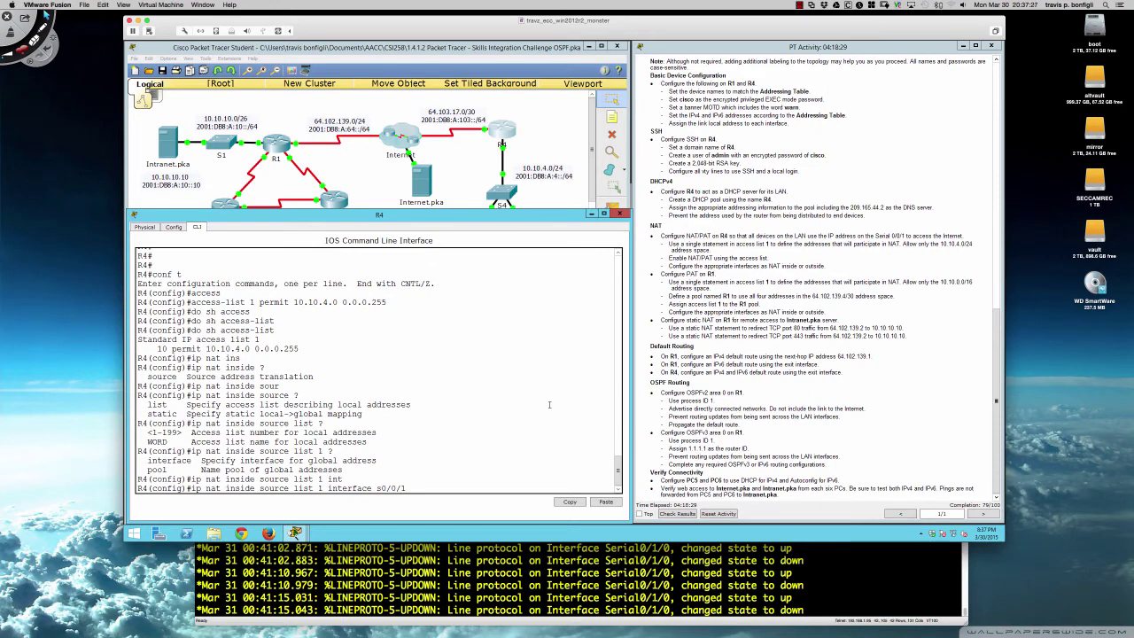
pyautogui.write('1 over')
pyautogui.press('Tab')
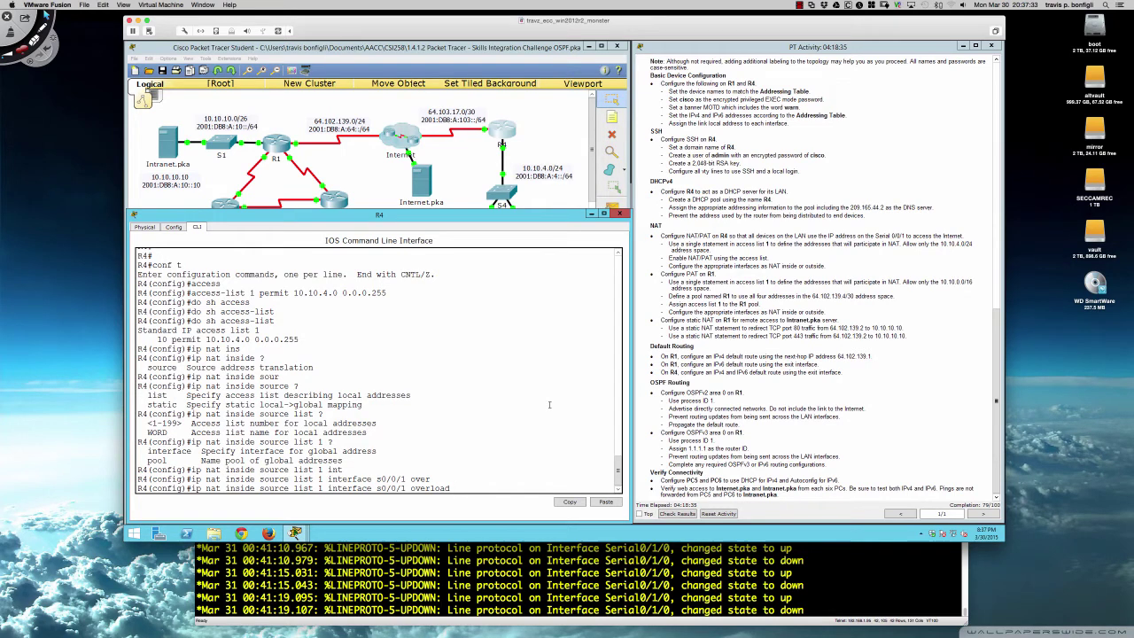
pyautogui.press('Return')
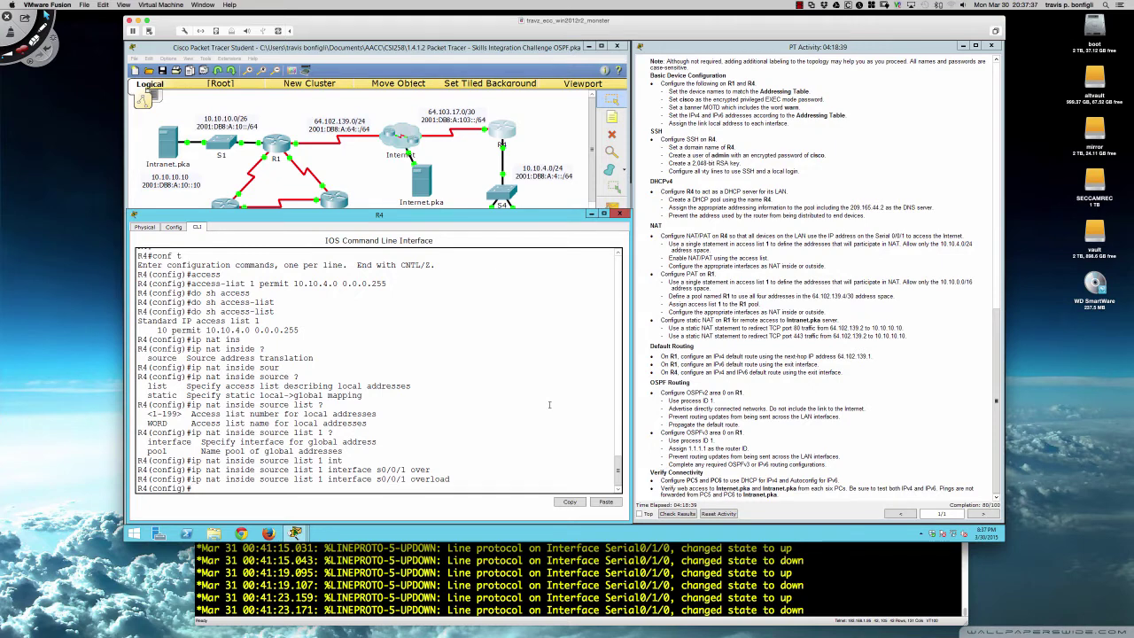
pyautogui.press('Return')
pyautogui.press('Return')
pyautogui.press('Return')
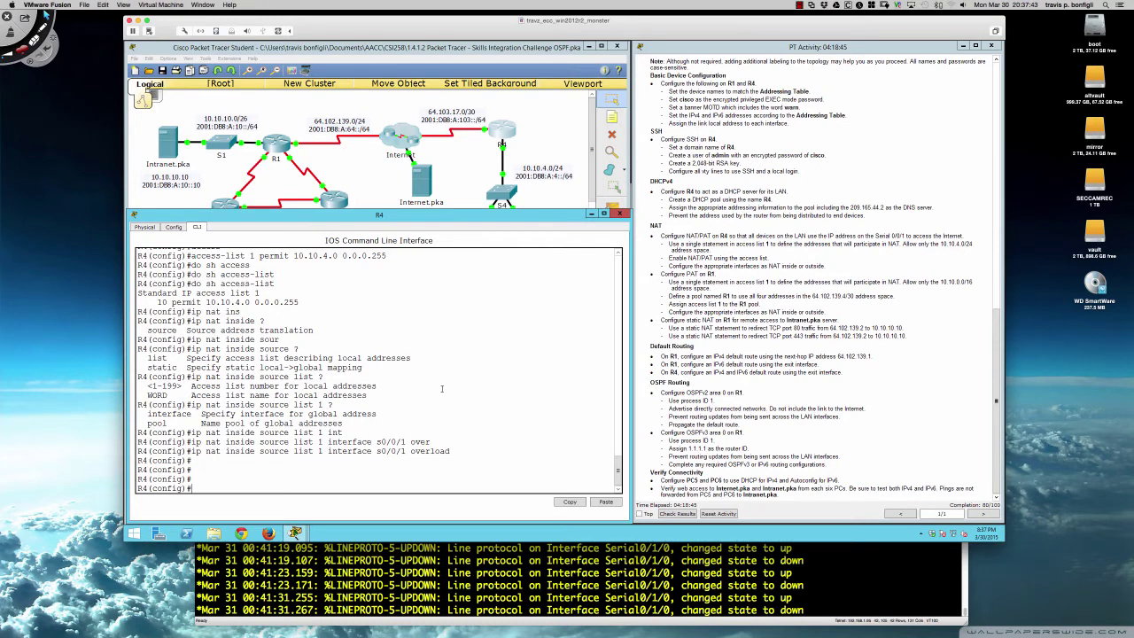
# - Mark R4's gi0/0 as the NAT inside interface
pyautogui.write('int gi')
pyautogui.press('BackSpace')
pyautogui.press('BackSpace')
pyautogui.write('0/')
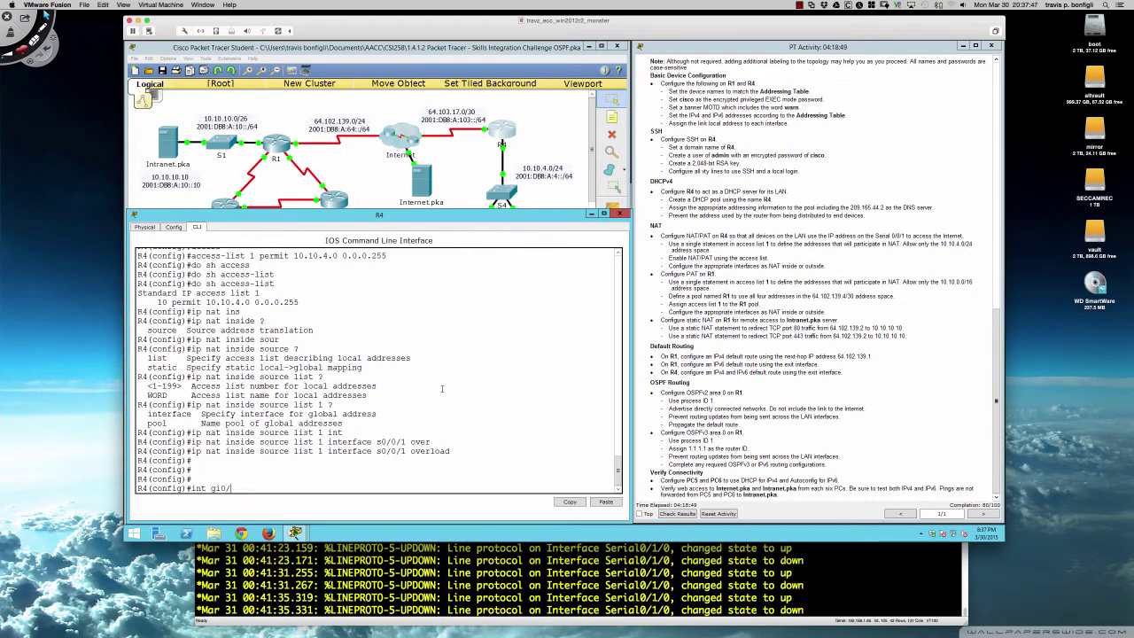
pyautogui.write('0')
pyautogui.press('Return')
pyautogui.write('ip nat')
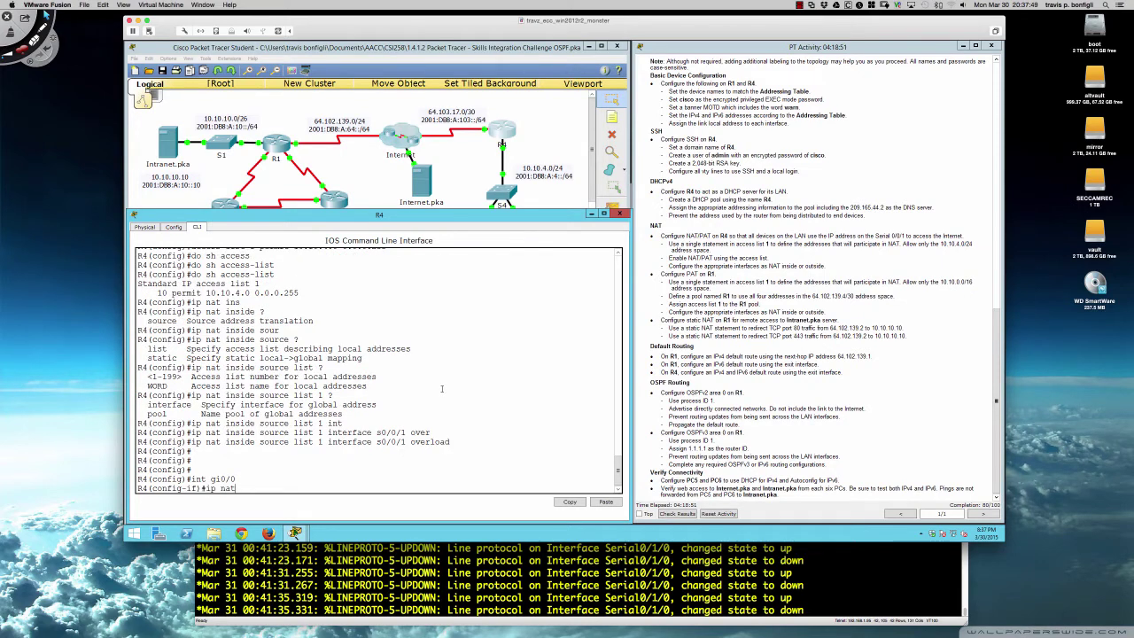
pyautogui.write(' inside')
pyautogui.press('Return')
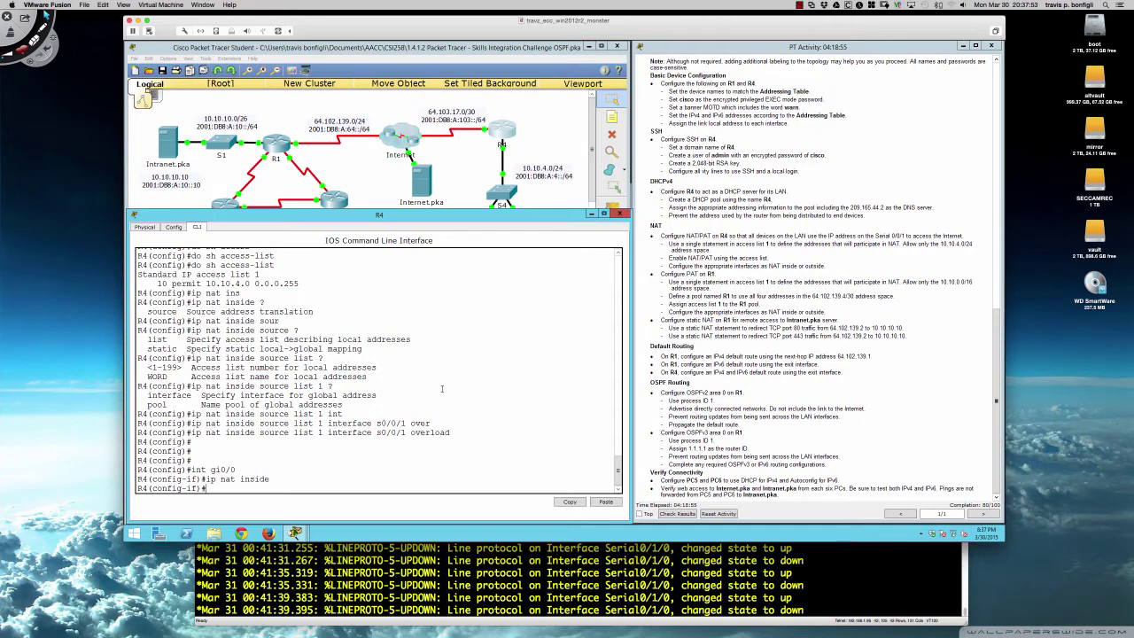
# - Mark R4's s0/0/1 as the NAT outside interface
pyautogui.write('int s0/0/1')
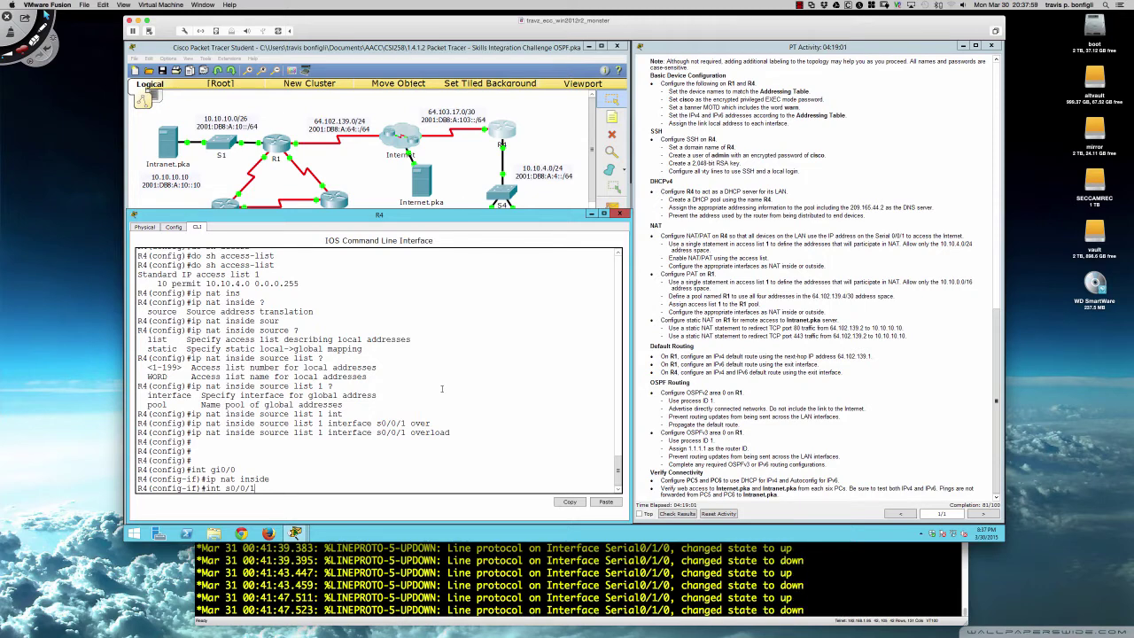
pyautogui.press('Return')
pyautogui.write('ip')
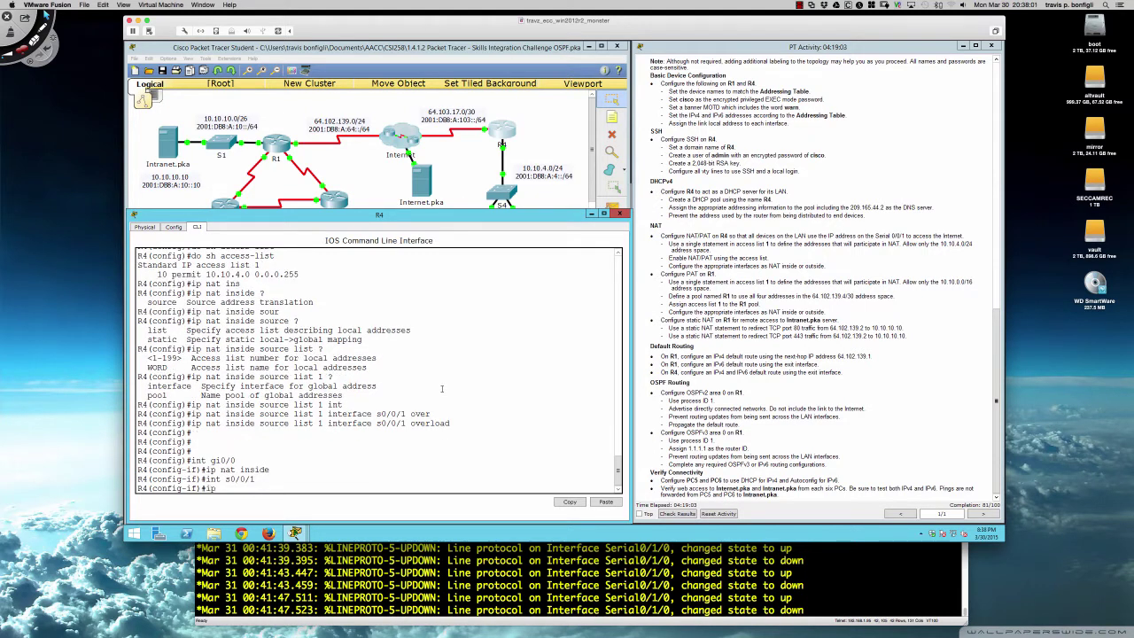
pyautogui.write(' nat out')
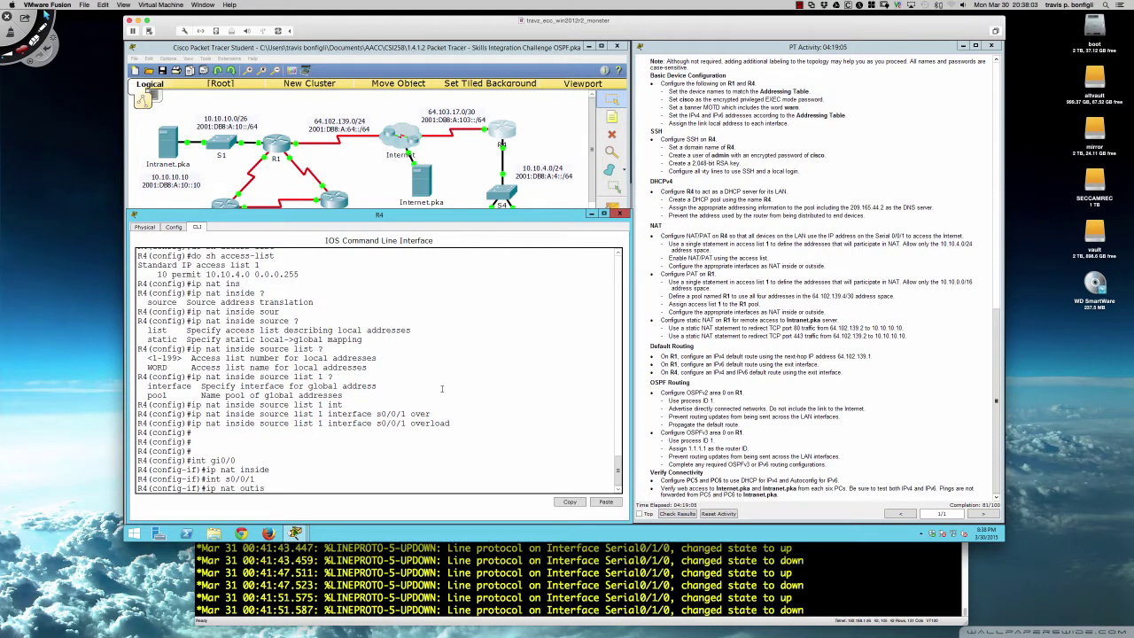
pyautogui.write('side')
pyautogui.press('Return')
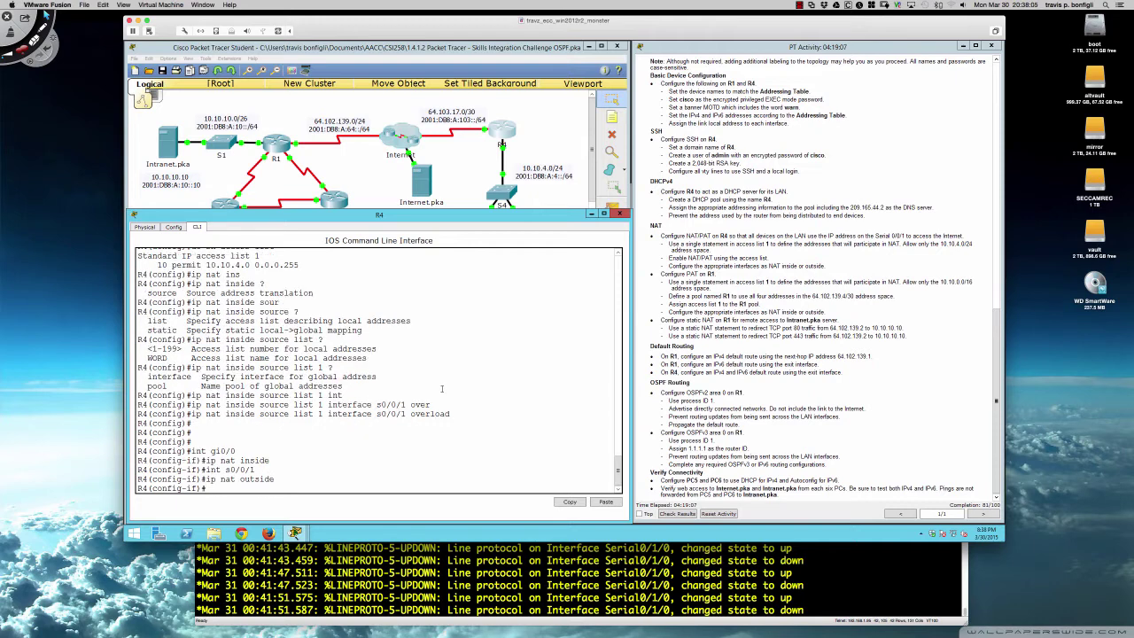
pyautogui.press('Return')
pyautogui.press('Return')
pyautogui.press('Return')
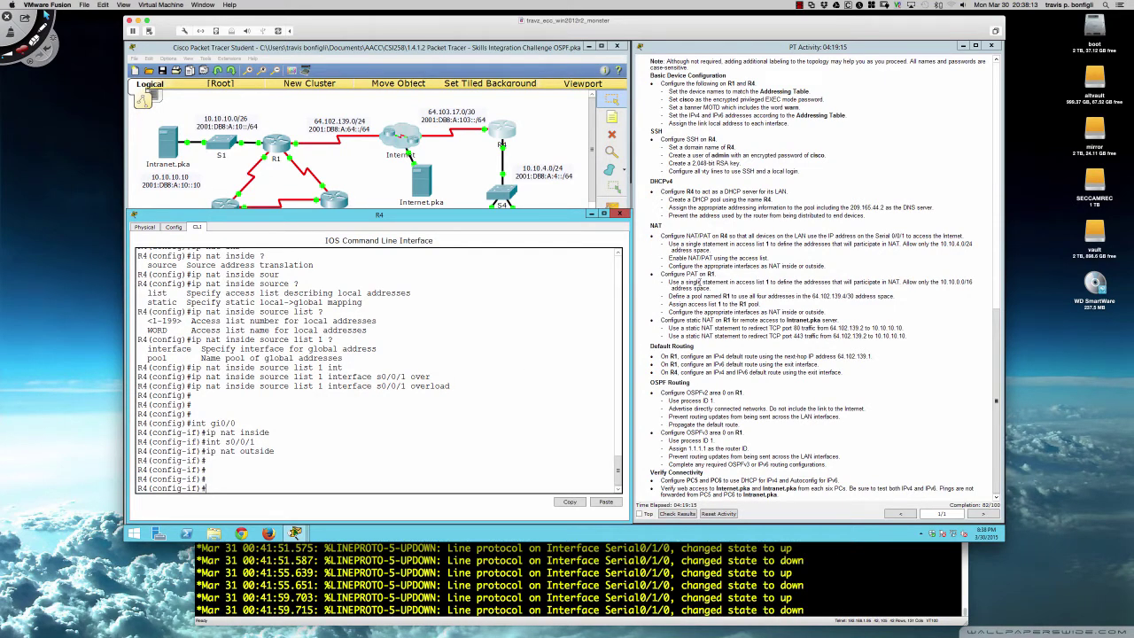
# - Open R1's CLI and enter privileged mode with the enable password
pyautogui.click(279, 149)
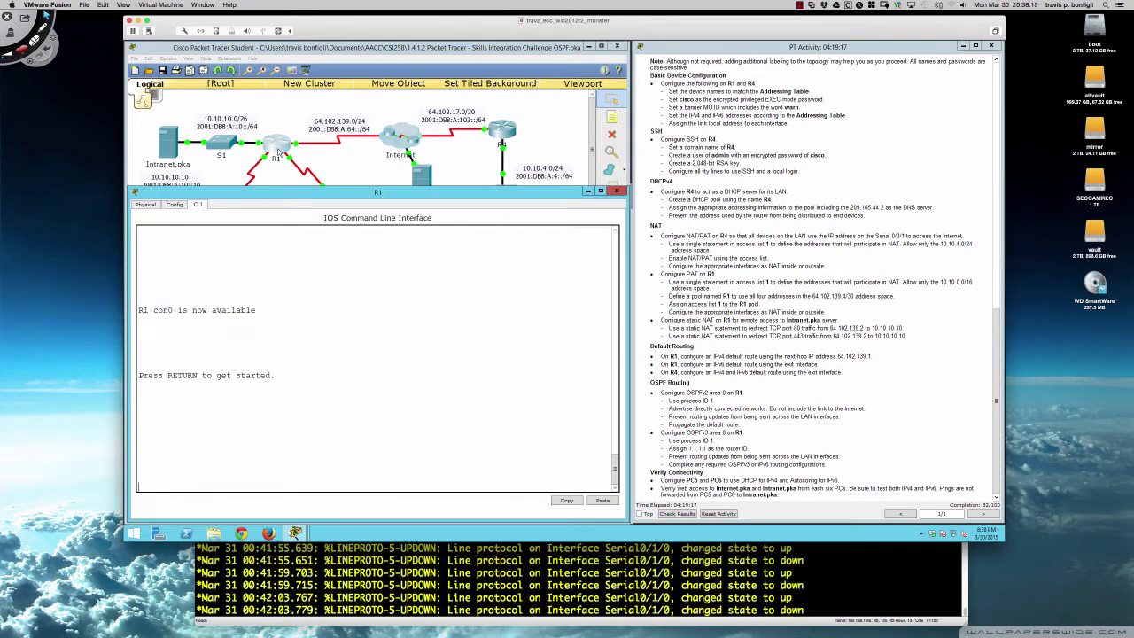
pyautogui.click(339, 275)
pyautogui.press('Return')
pyautogui.press('Return')
pyautogui.press('Return')
pyautogui.press('Return')
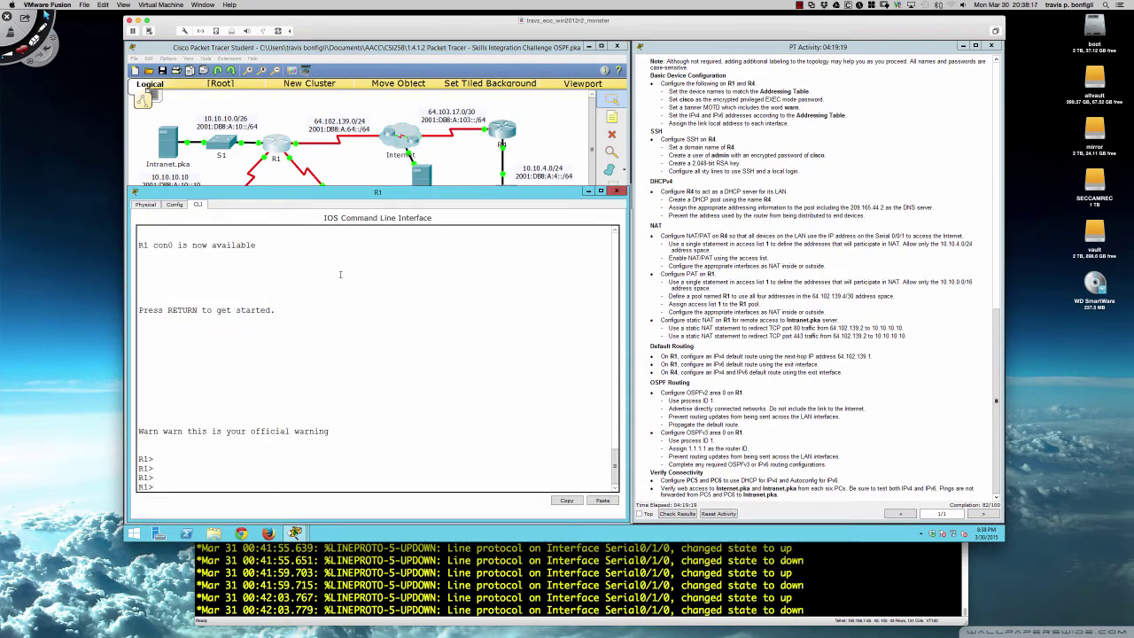
pyautogui.press('Return')
pyautogui.write('en')
pyautogui.press('Return')
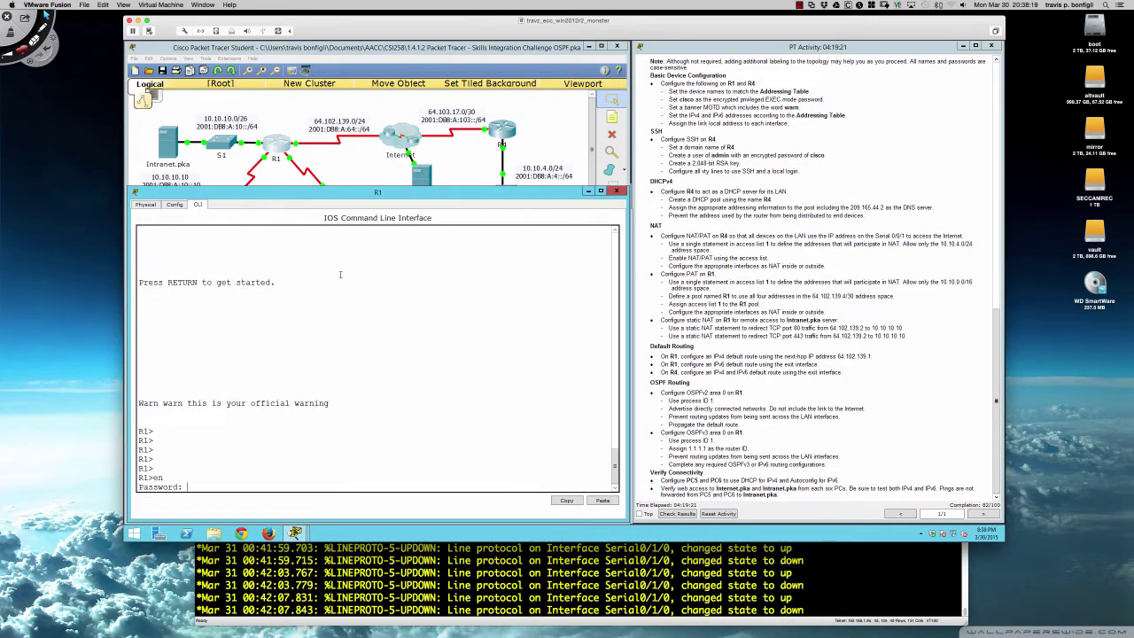
pyautogui.write('class')
pyautogui.press('Return')
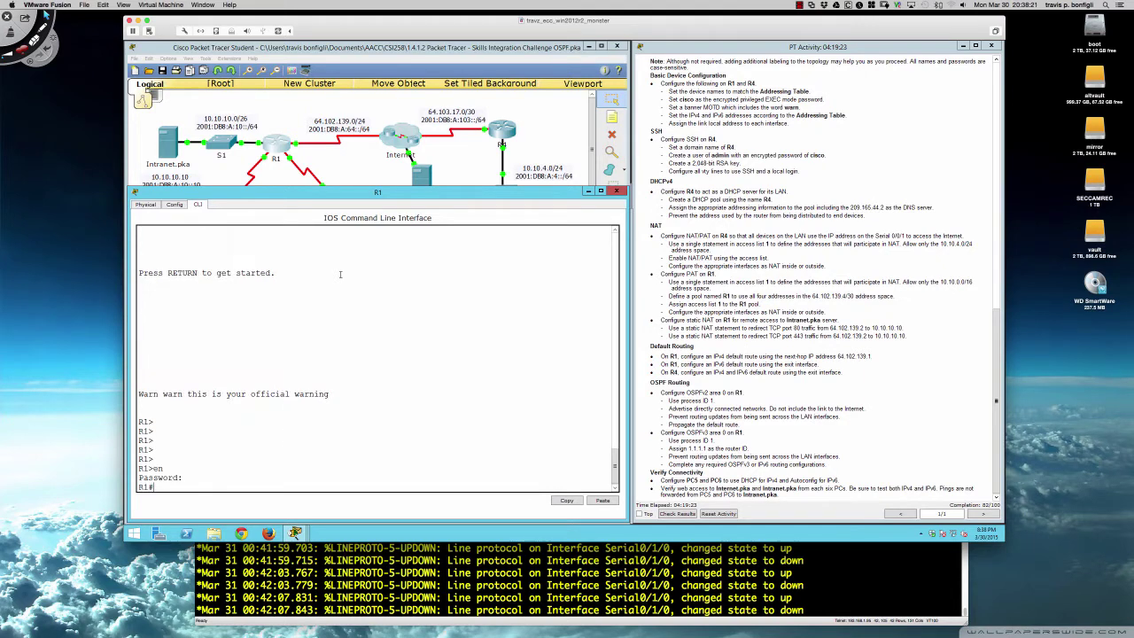
pyautogui.press('Return')
pyautogui.press('Return')
pyautogui.press('Return')
pyautogui.press('Return')
pyautogui.press('Return')
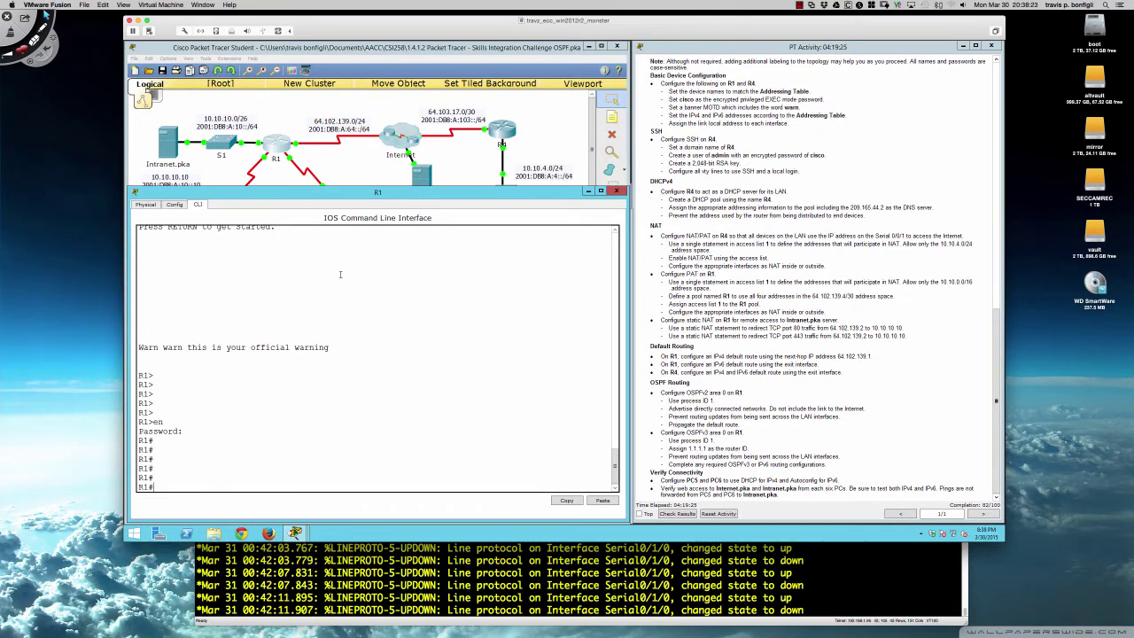
# - Enter global configuration with conf t and begin typing access-list 1 permit 10.10.4.0
pyautogui.write('conf t')
pyautogui.press('Return')
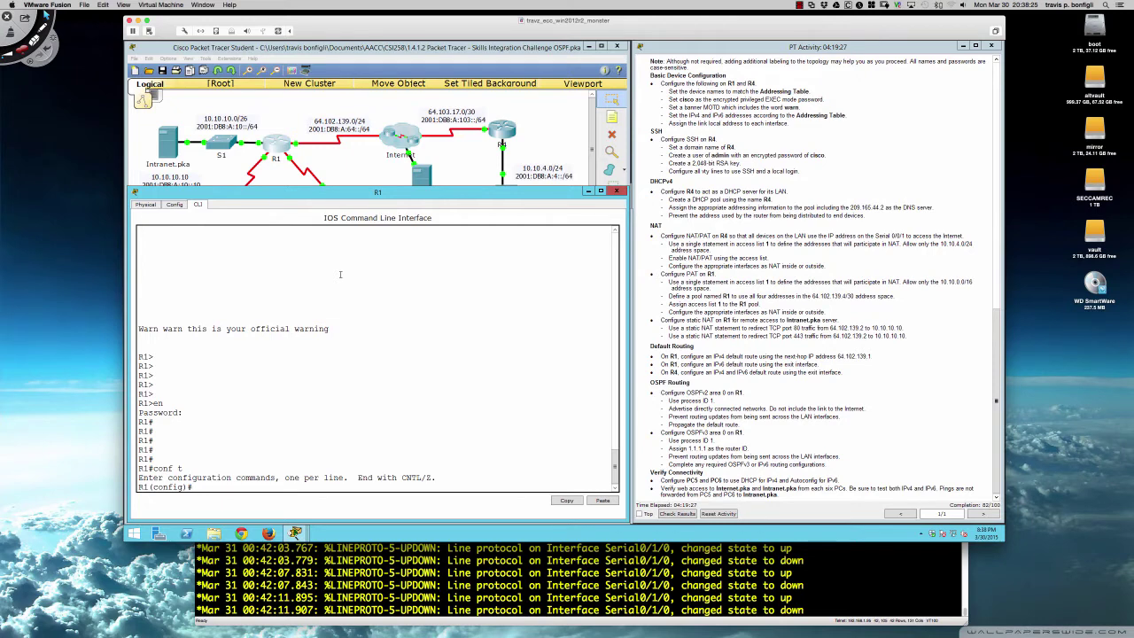
pyautogui.write('access-list 1')
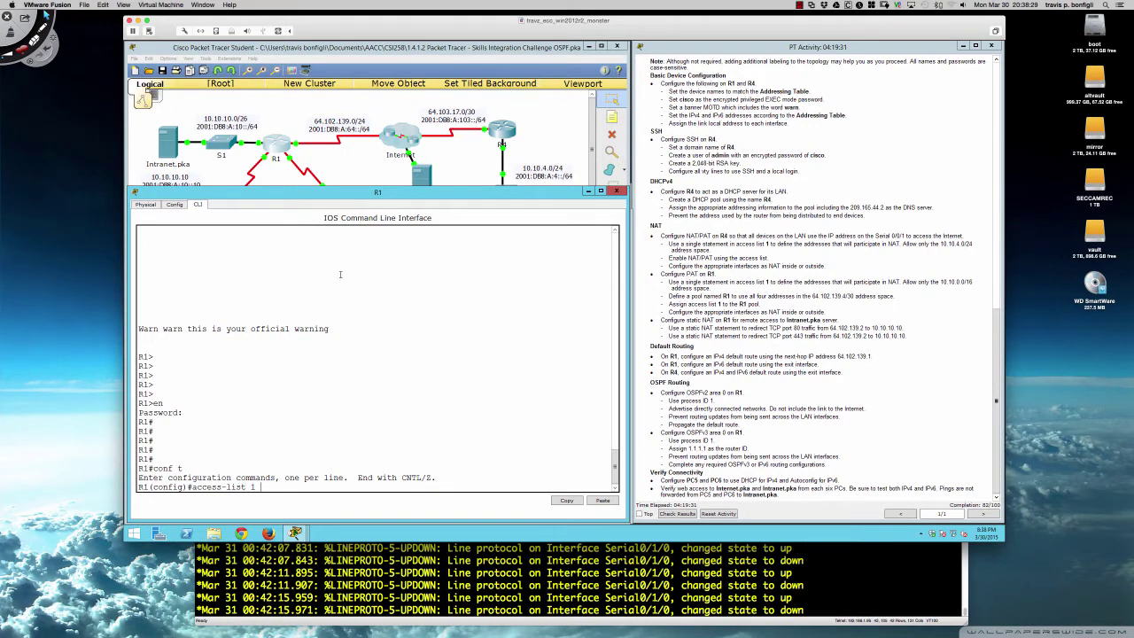
pyautogui.write(' permit')
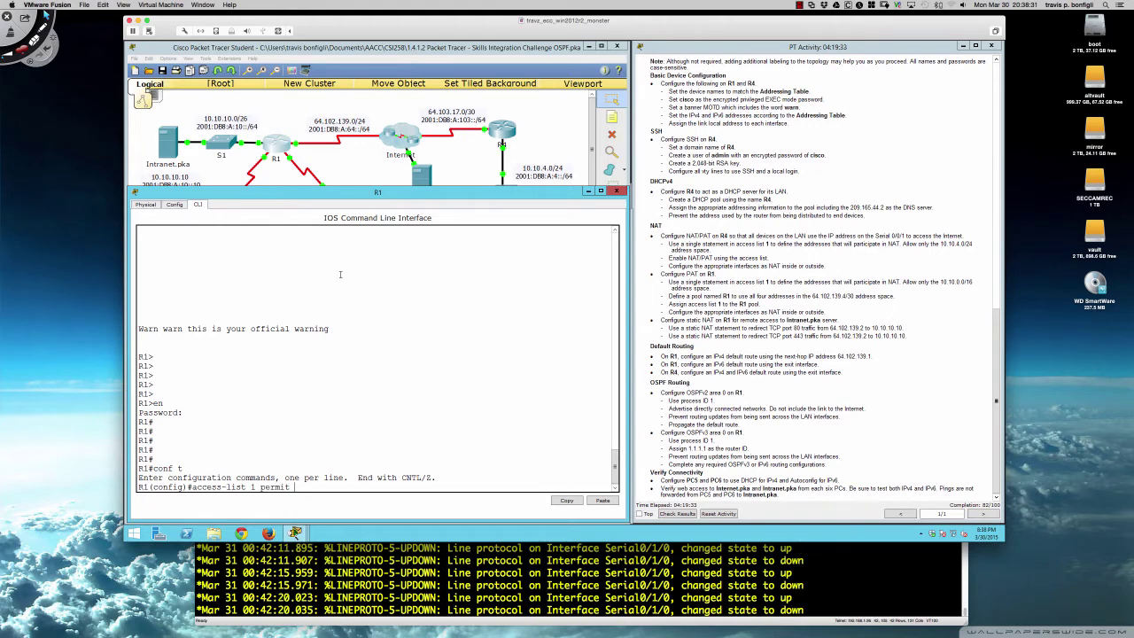
pyautogui.write(' 10.10')
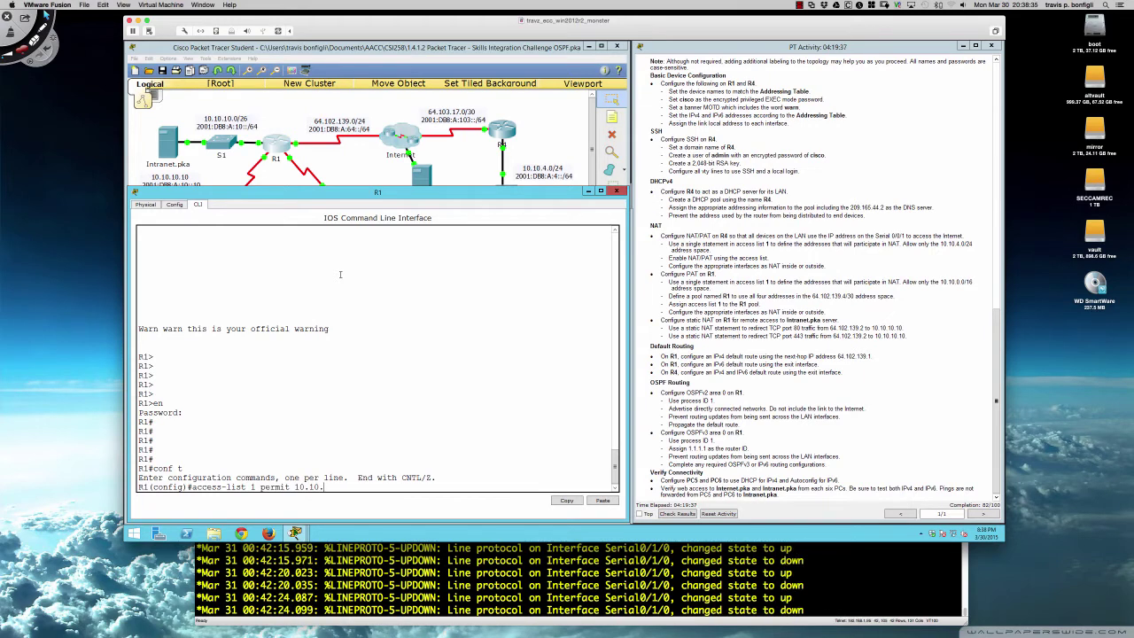
pyautogui.write('.4.0')
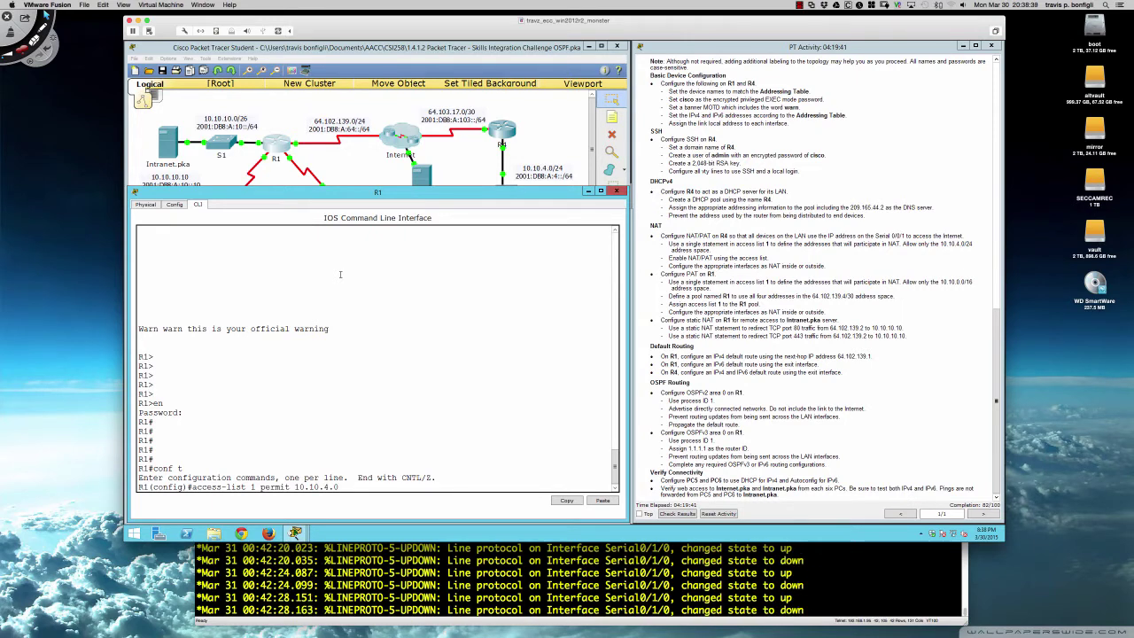
pyautogui.scroll(10, 672, 272)
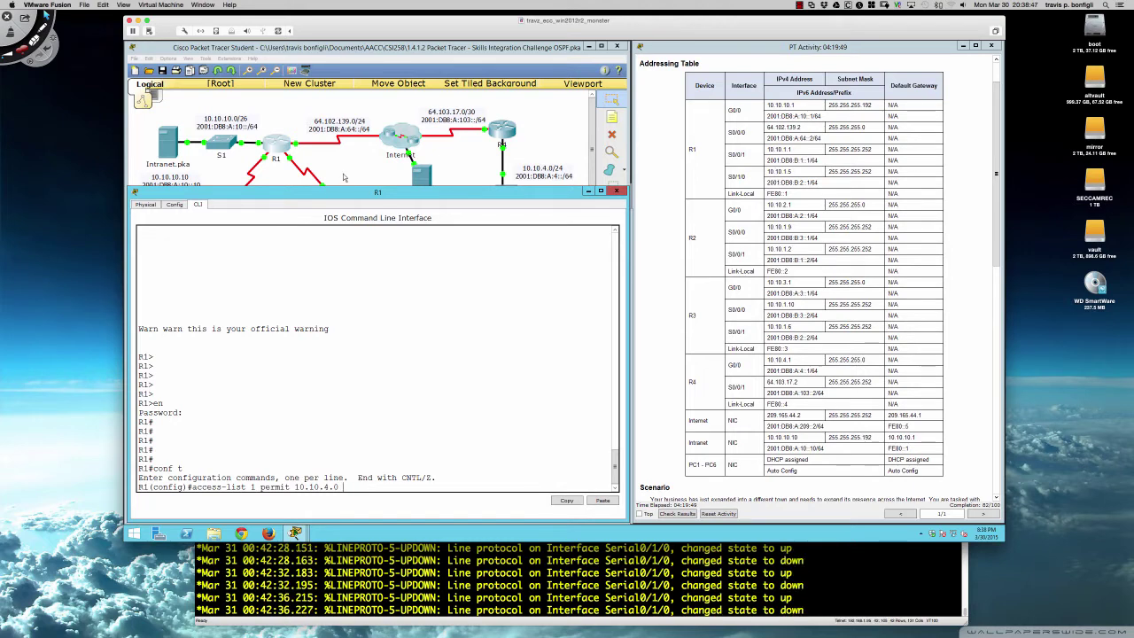
# - Scroll the PT Activity instructions to the NAT requirements and reopen R1's command line
pyautogui.click(218, 181)
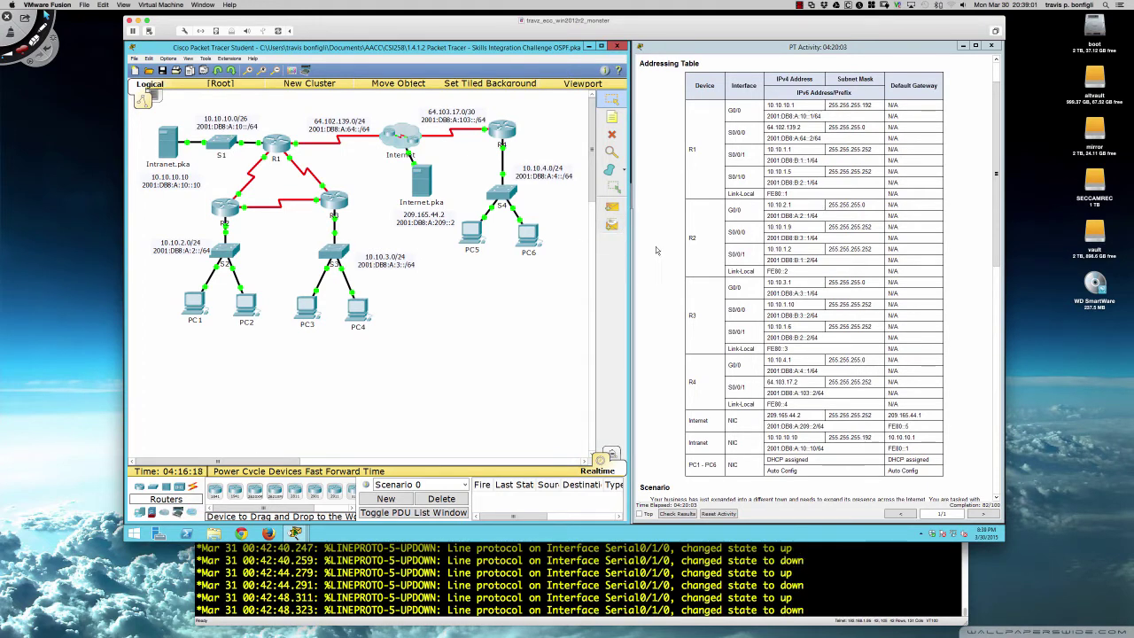
pyautogui.scroll(-15, 690, 252)
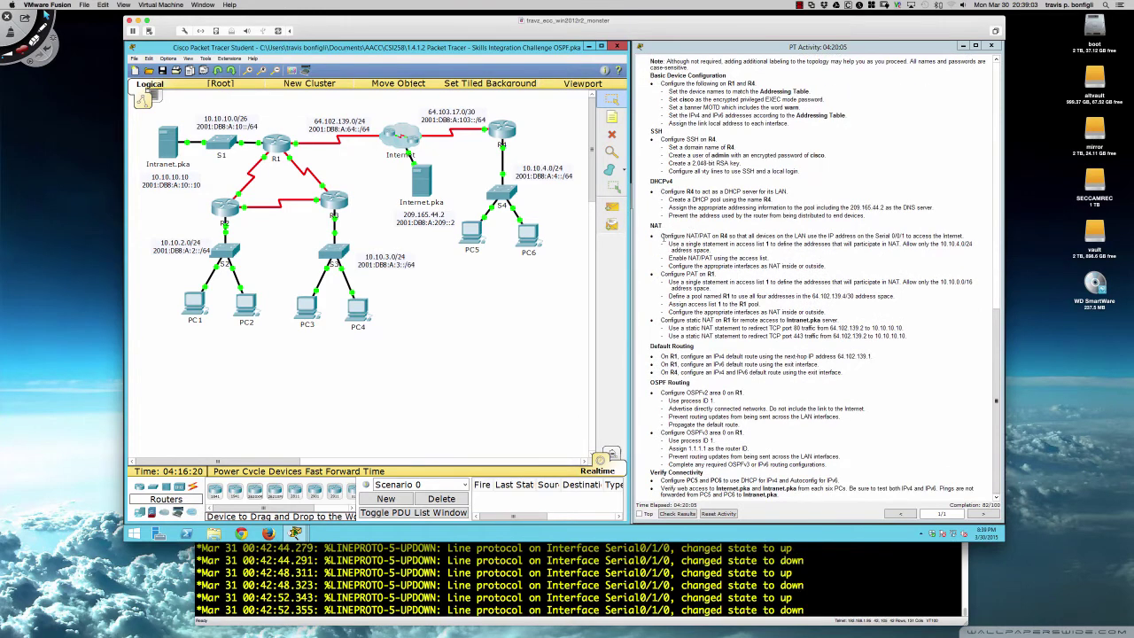
pyautogui.scroll(1, 722, 286)
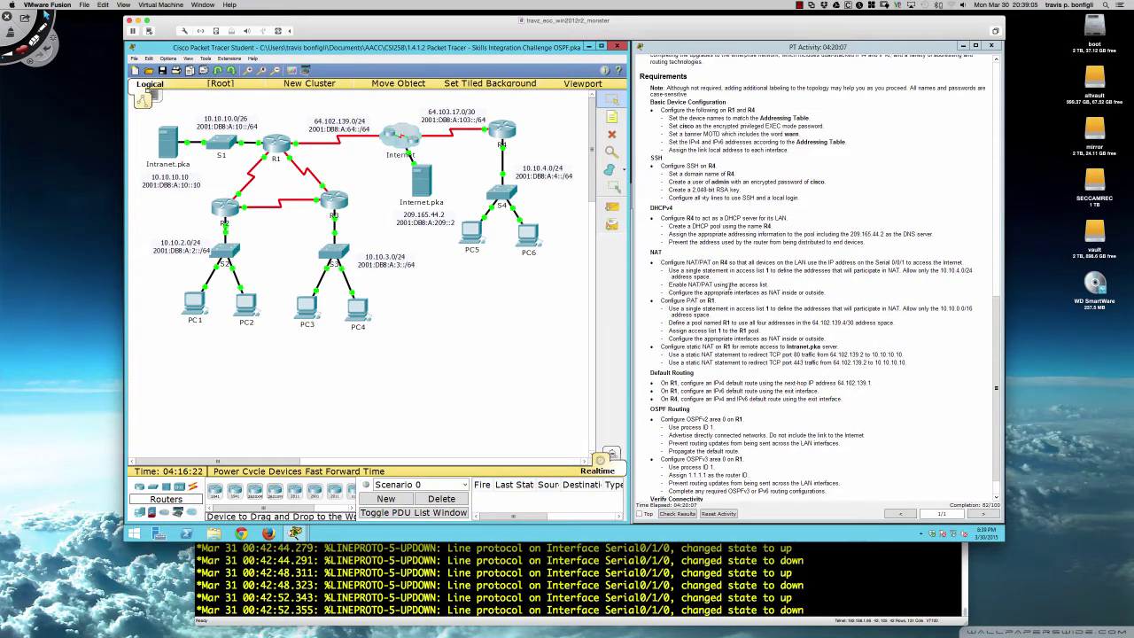
pyautogui.scroll(-1, 728, 285)
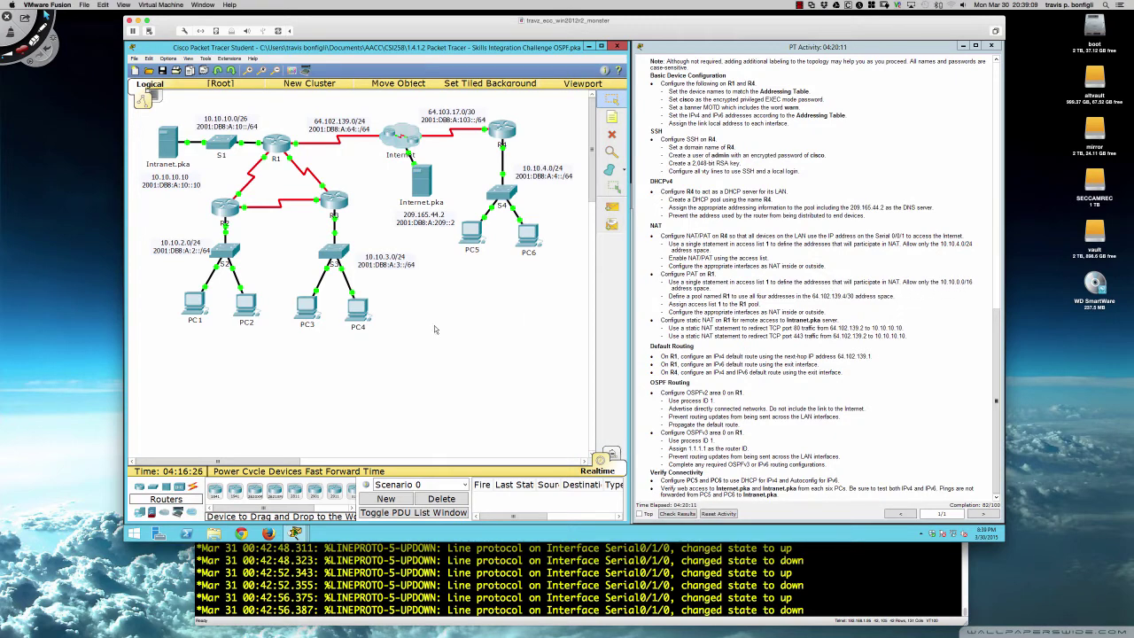
pyautogui.click(277, 146)
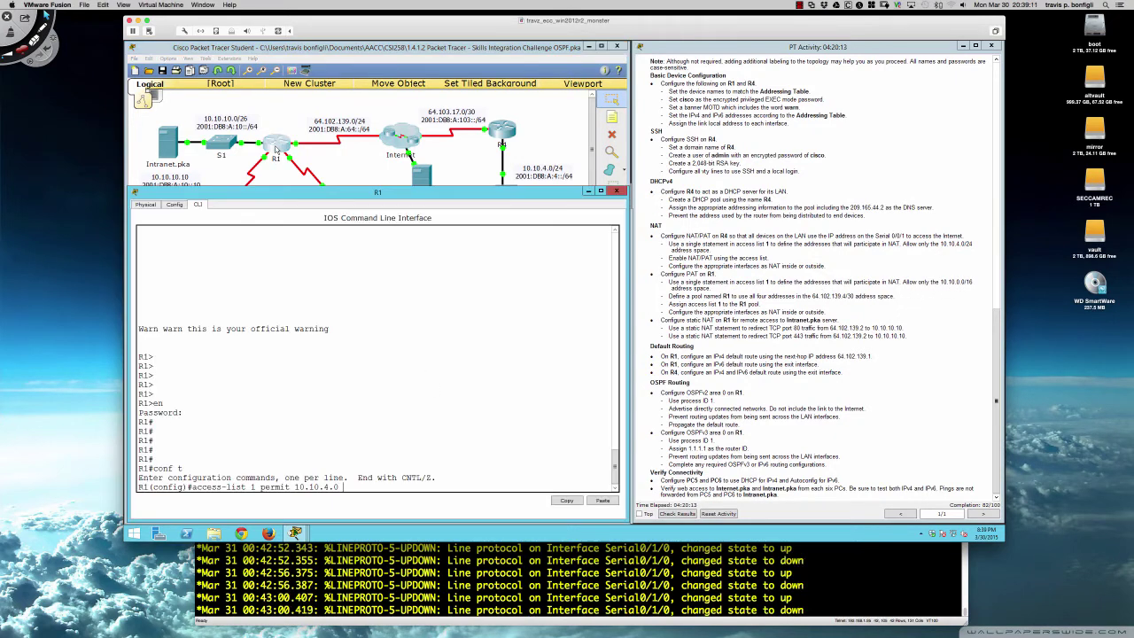
# - Correct and enter 'access-list 1 permit 10.10.0.0 0.0.255.255' on R1
pyautogui.press('BackSpace')
pyautogui.press('BackSpace')
pyautogui.press('BackSpace')
pyautogui.press('BackSpace')
pyautogui.write('0')
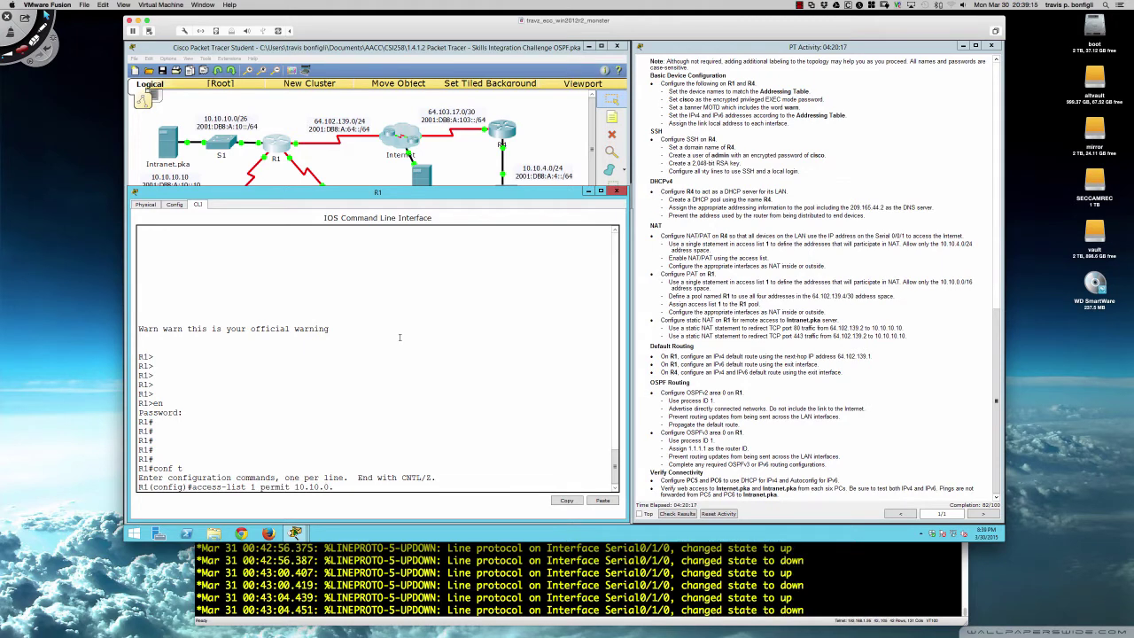
pyautogui.write('.0 0.0.255.255')
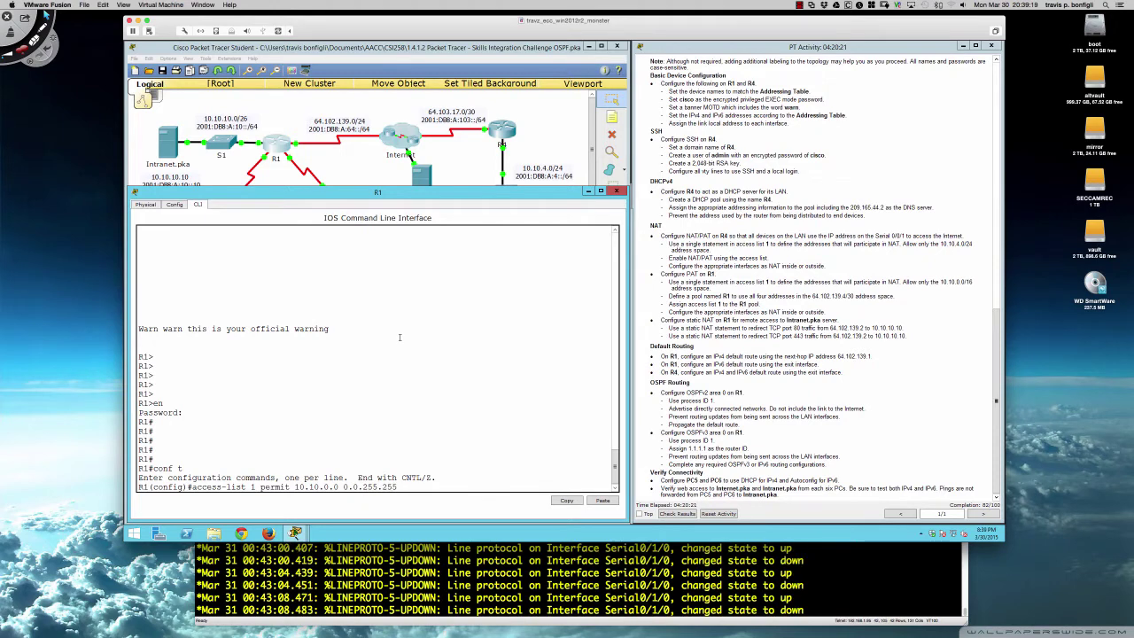
pyautogui.press('Return')
pyautogui.press('Return')
pyautogui.press('Return')
pyautogui.press('Return')
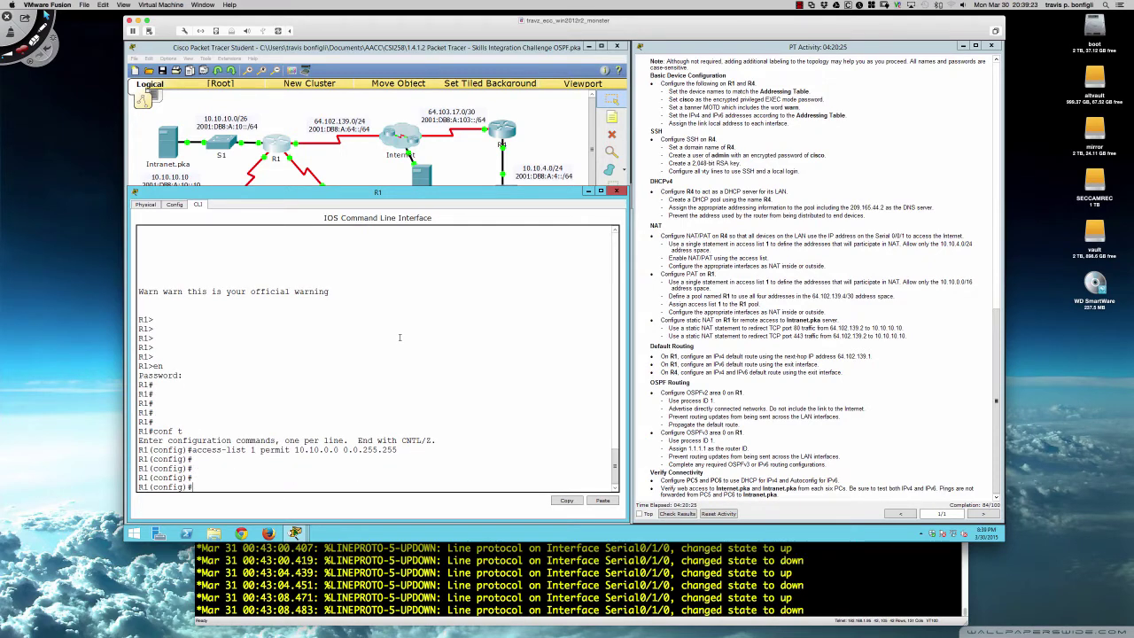
# - Try NAT pool R1 64.102.139.1–64.102.139.4 with netmask 255.255.255.252
pyautogui.write('ip nat')
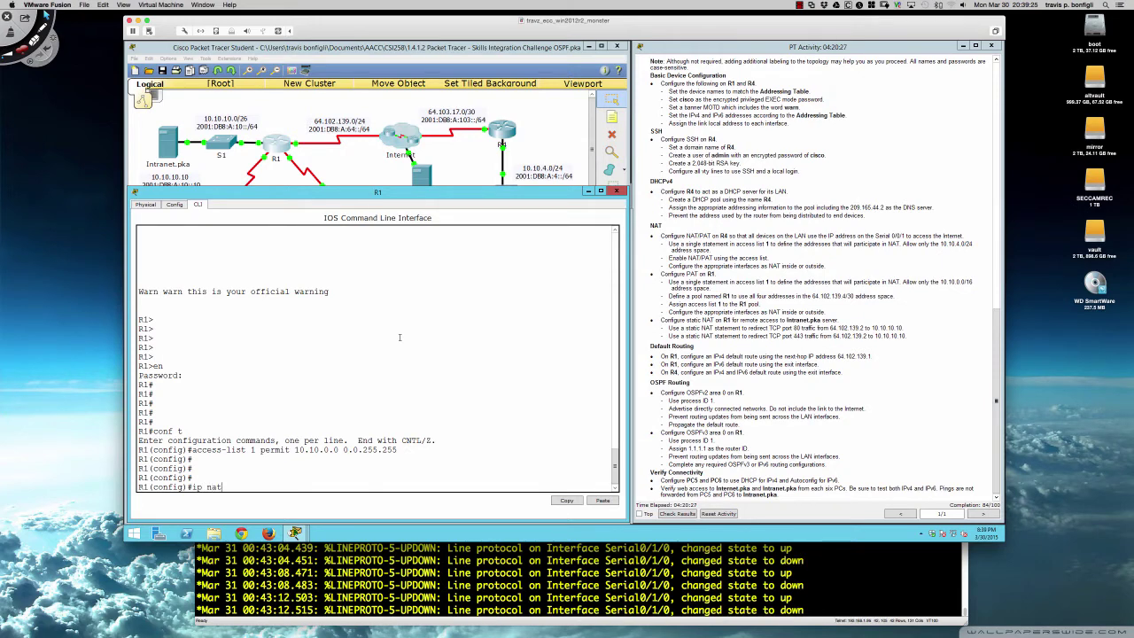
pyautogui.write(' pool R1 64.102.1')
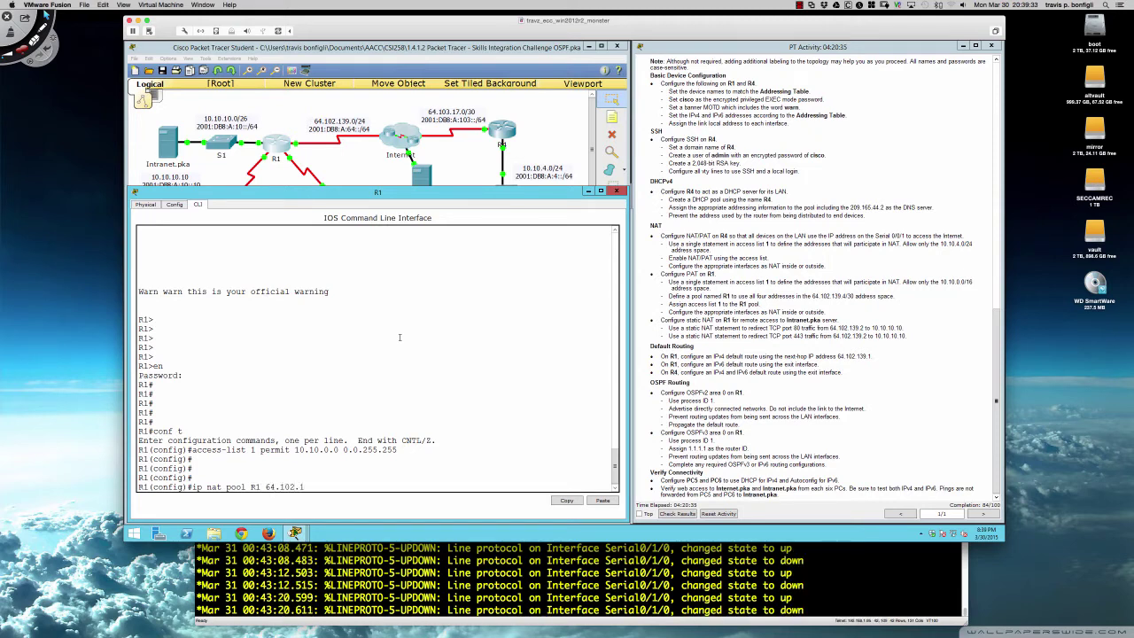
pyautogui.write('39.1 ?')
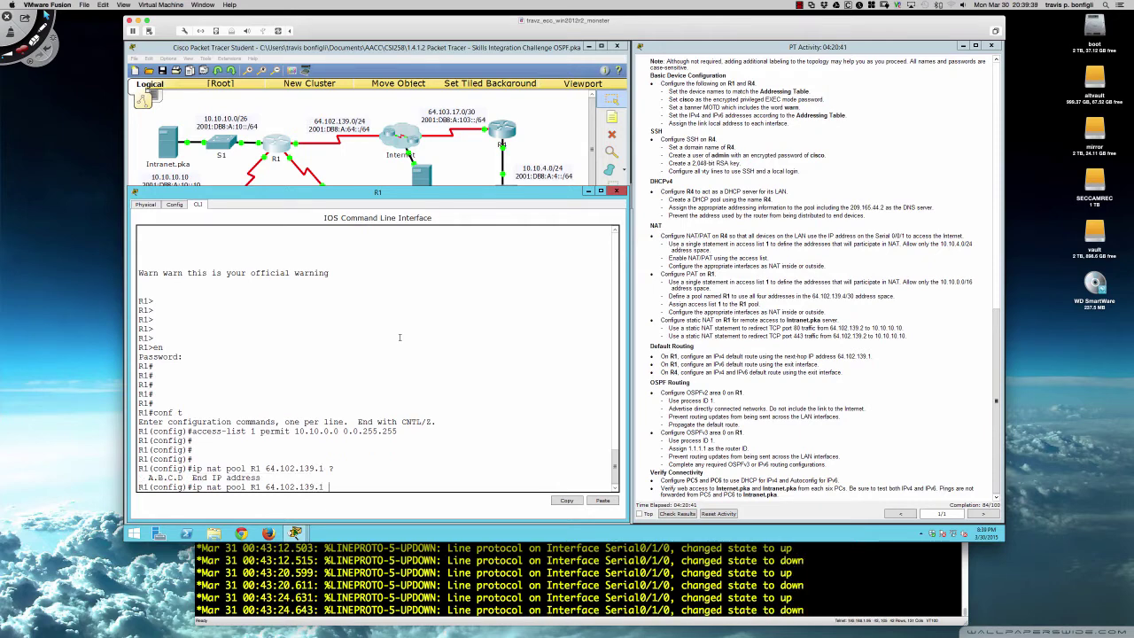
pyautogui.write('64.102')
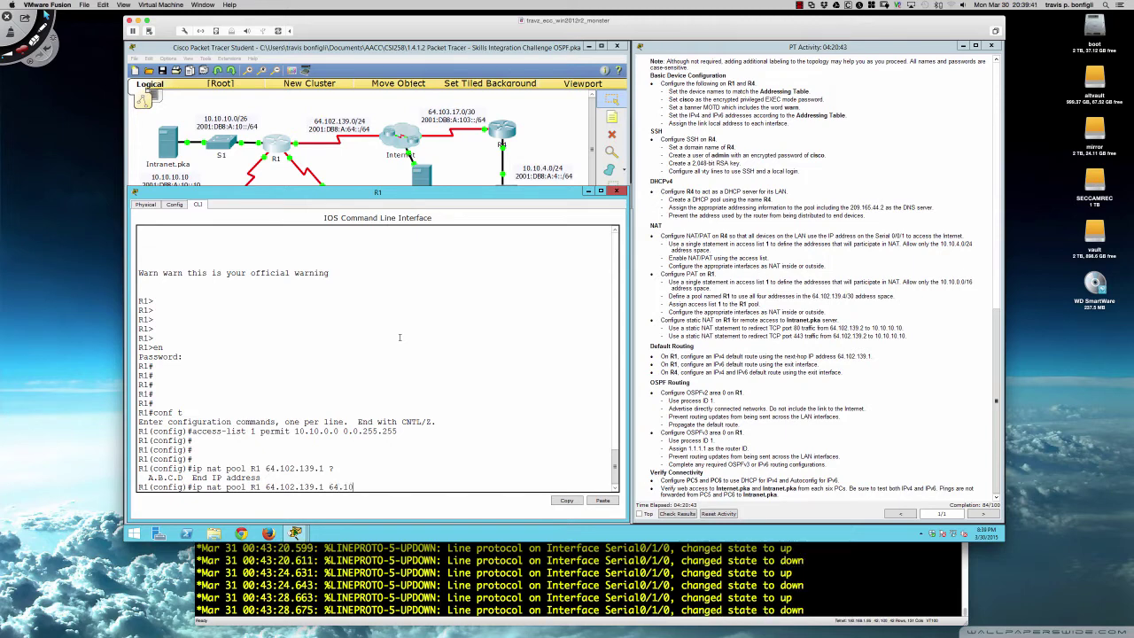
pyautogui.write('.139.')
pyautogui.write('4')
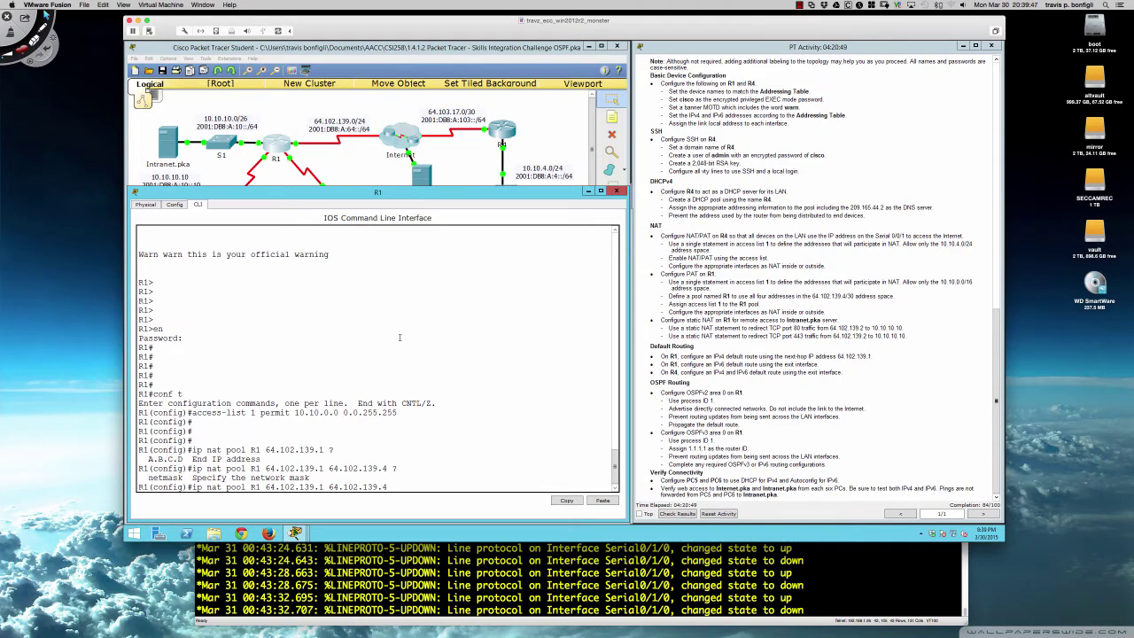
pyautogui.write(' ?255.255.255.252 ?')
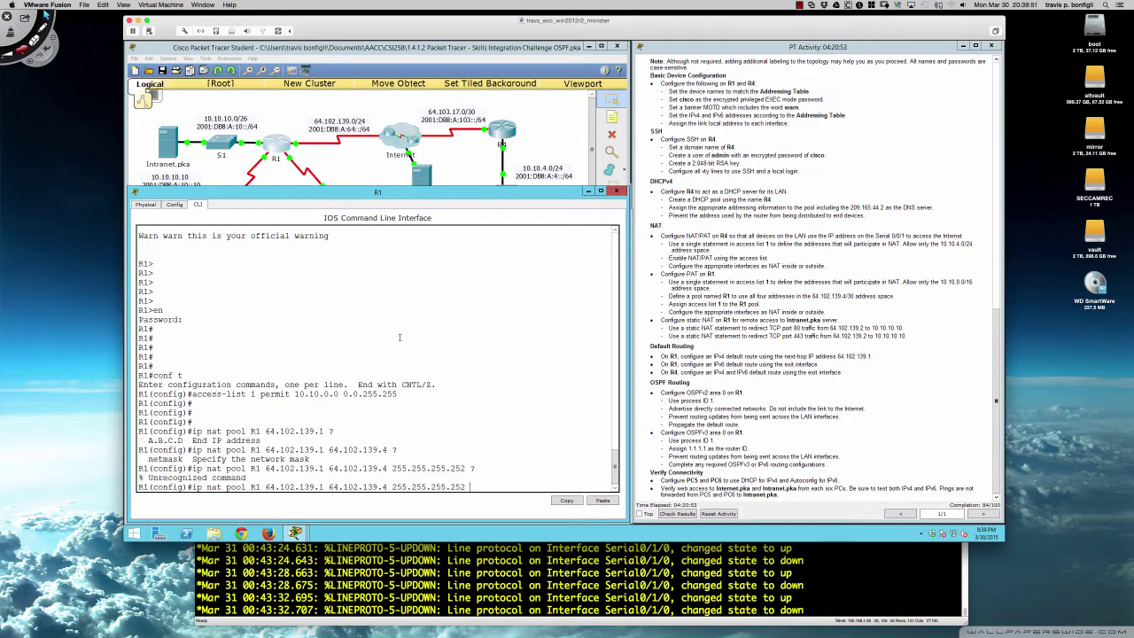
pyautogui.press('BackSpace')
pyautogui.press('BackSpace')
pyautogui.press('BackSpace')
pyautogui.press('BackSpace')
pyautogui.press('BackSpace')
pyautogui.press('BackSpace')
pyautogui.press('BackSpace')
pyautogui.press('BackSpace')
pyautogui.press('BackSpace')
pyautogui.press('BackSpace')
pyautogui.press('BackSpace')
pyautogui.press('BackSpace')
pyautogui.press('BackSpace')
pyautogui.press('BackSpace')
pyautogui.press('BackSpace')
pyautogui.press('BackSpace')
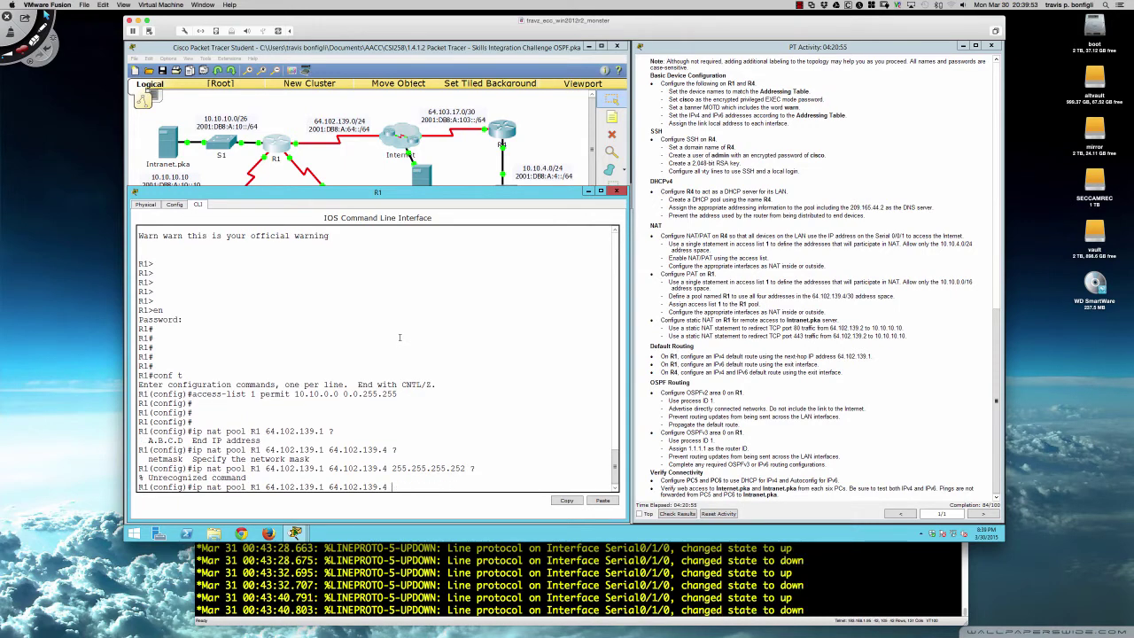
pyautogui.write('net')
pyautogui.press('Tab')
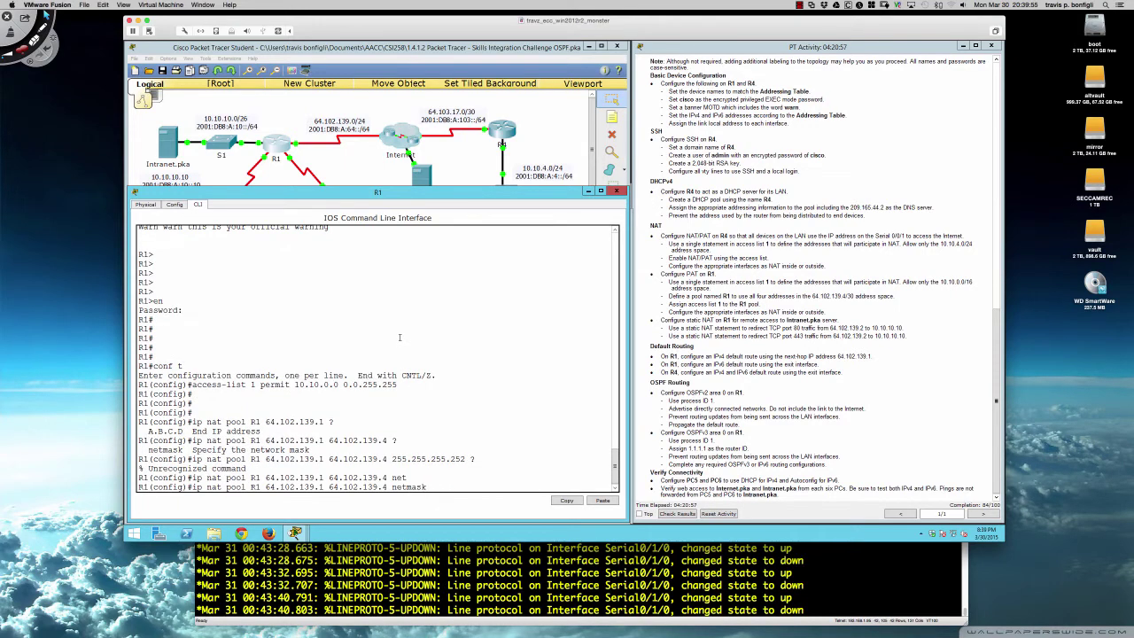
pyautogui.write('255.255.255.')
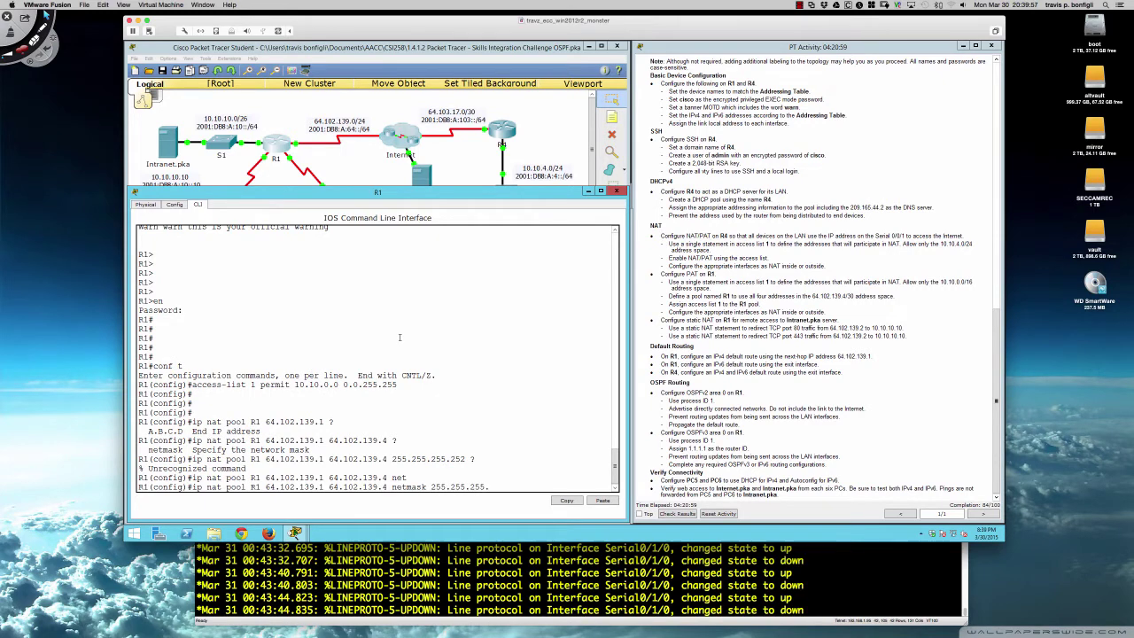
pyautogui.write('252 ?')
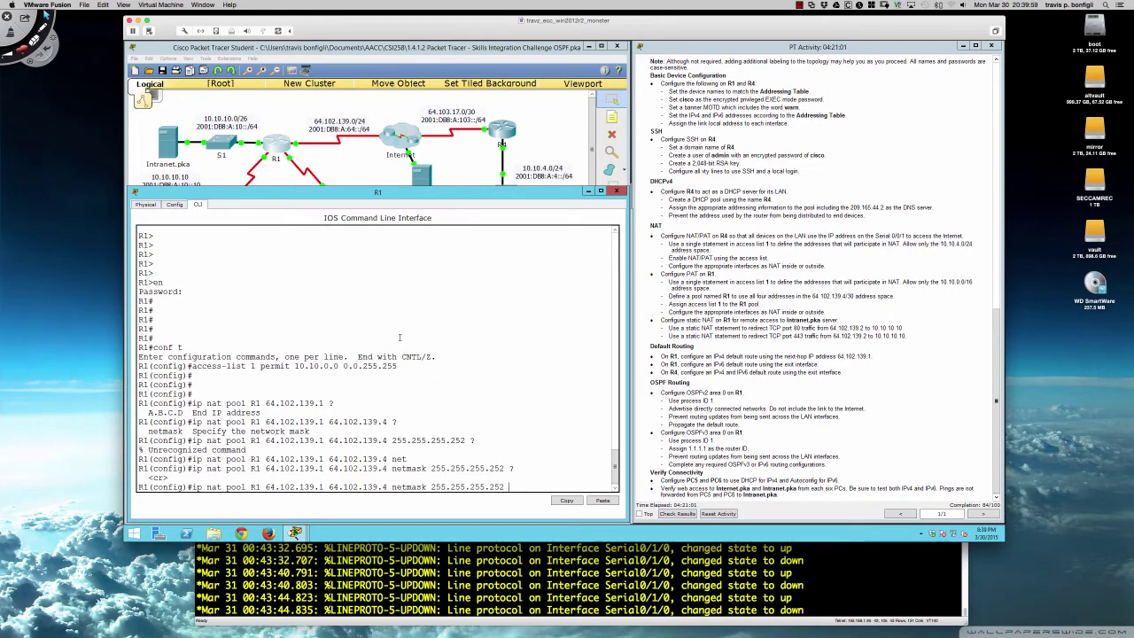
pyautogui.press('Return')
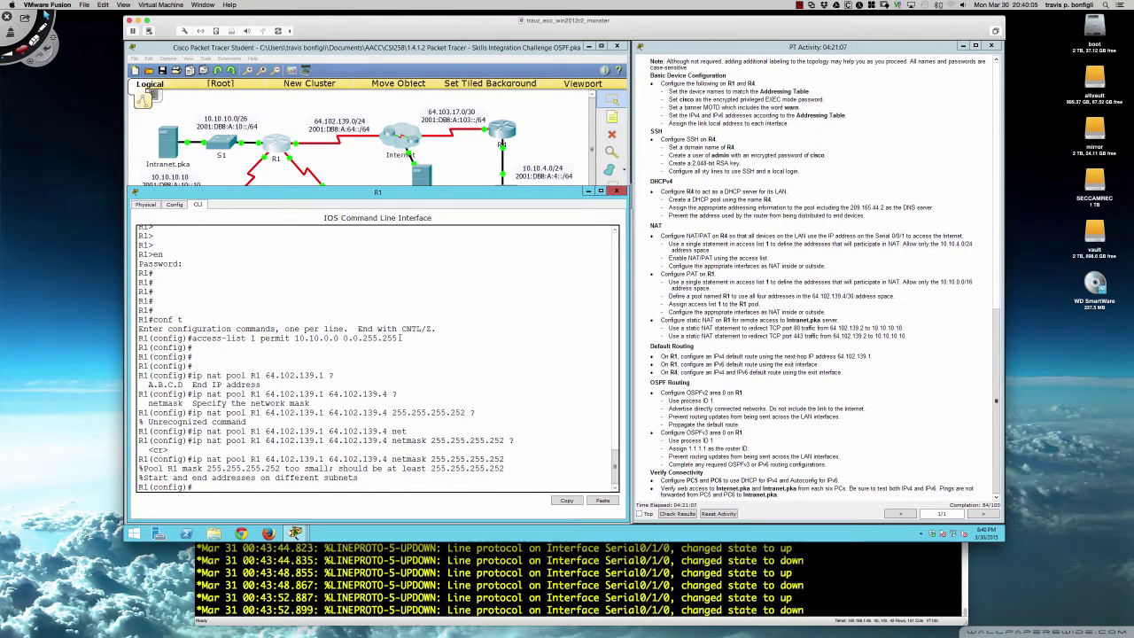
# - Remove the failed NAT pool R1 with a 'no ip nat pool' command
pyautogui.press('Up')
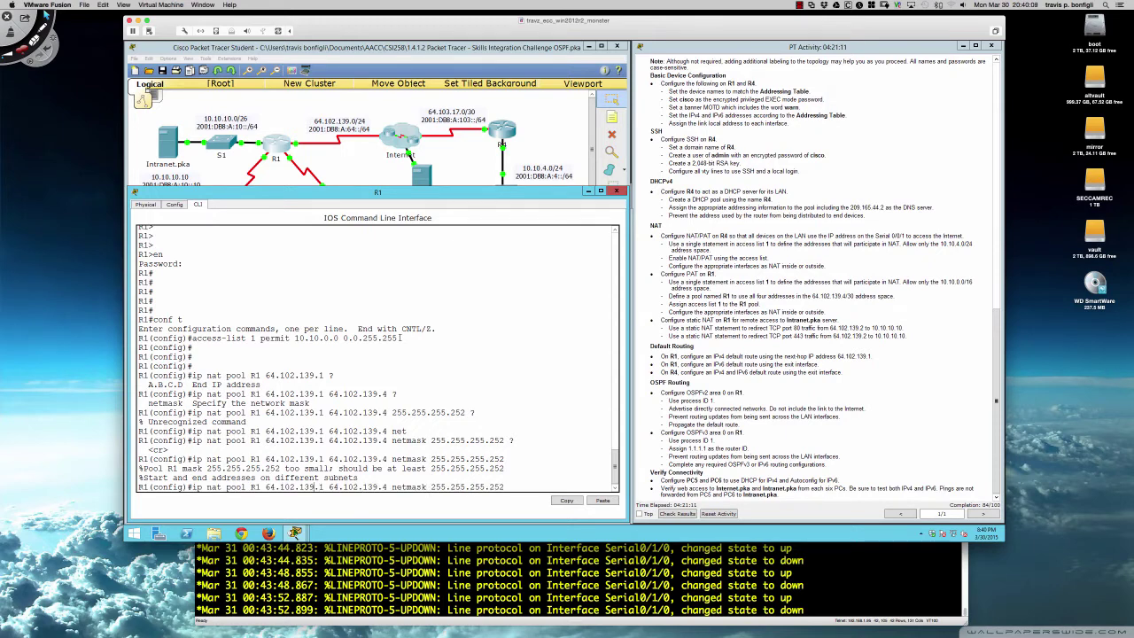
pyautogui.press('Left')
pyautogui.press('Left')
pyautogui.press('Left')
pyautogui.press('Left')
pyautogui.press('Left')
pyautogui.press('Left')
pyautogui.press('Left')
pyautogui.press('Left')
pyautogui.press('Left')
pyautogui.press('Left')
pyautogui.press('Left')
pyautogui.write('no')
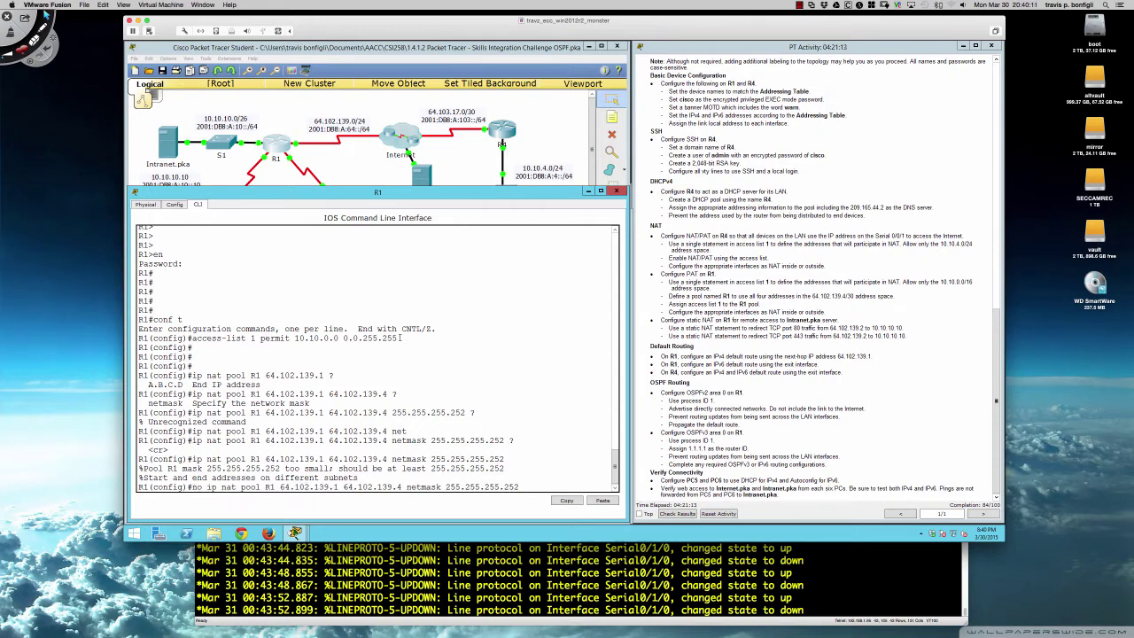
pyautogui.press('Return')
# - Re-run the pool removal with the first address changed to 64.102.139.0
pyautogui.press('Up')
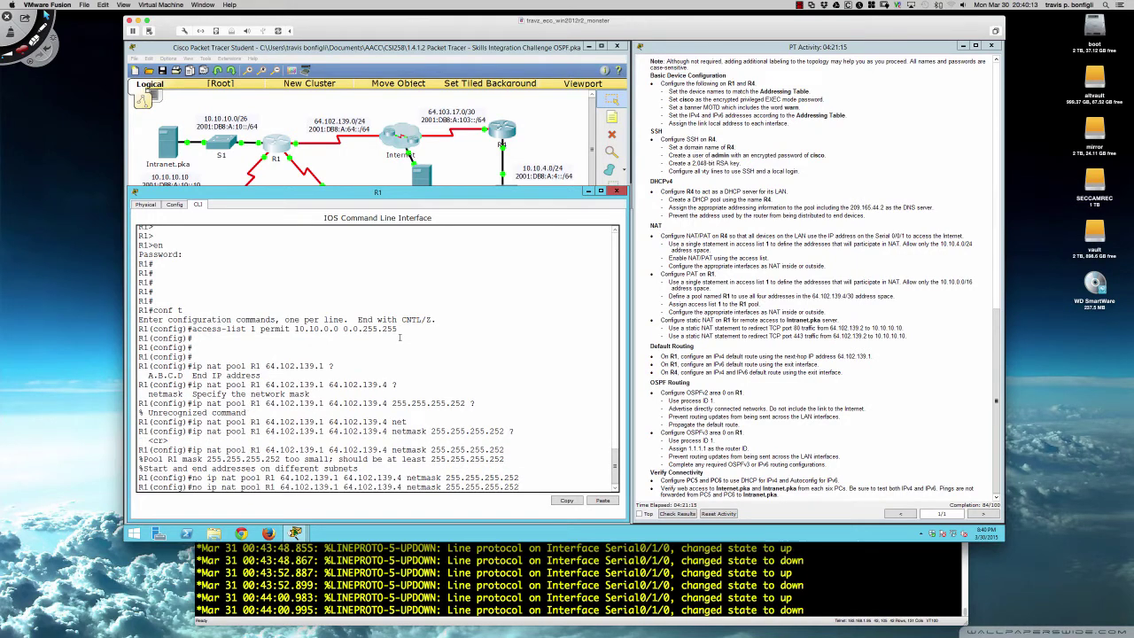
pyautogui.press('Left')
pyautogui.press('Left')
pyautogui.press('Left')
pyautogui.press('Left')
pyautogui.press('Left')
pyautogui.press('Left')
pyautogui.press('Left')
pyautogui.press('Left')
pyautogui.press('Left')
pyautogui.press('Left')
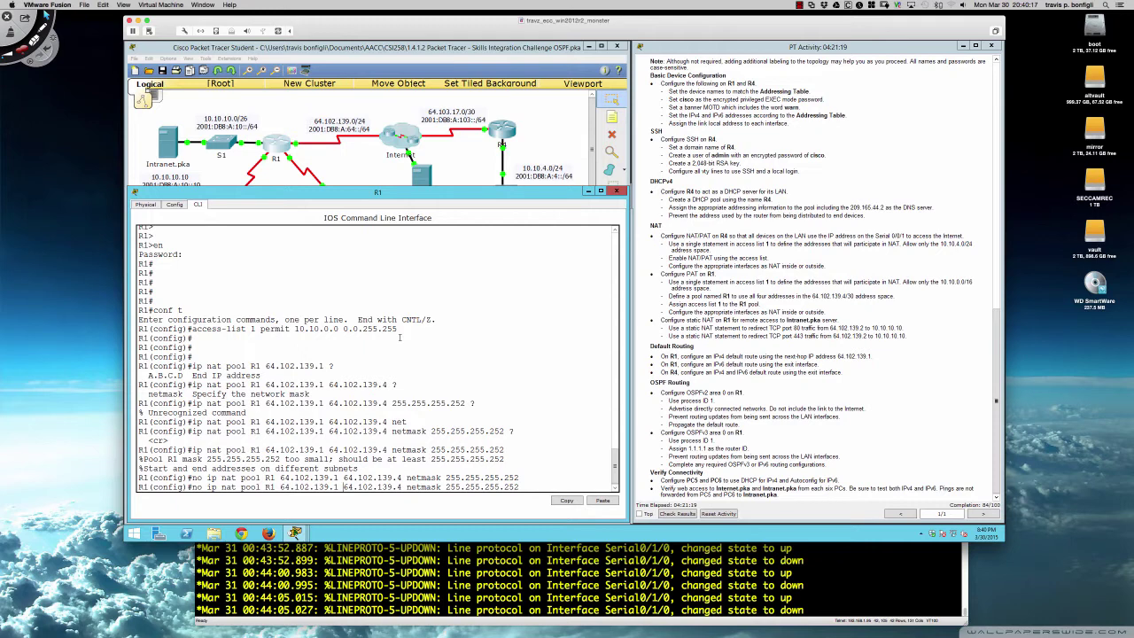
pyautogui.press('BackSpace')
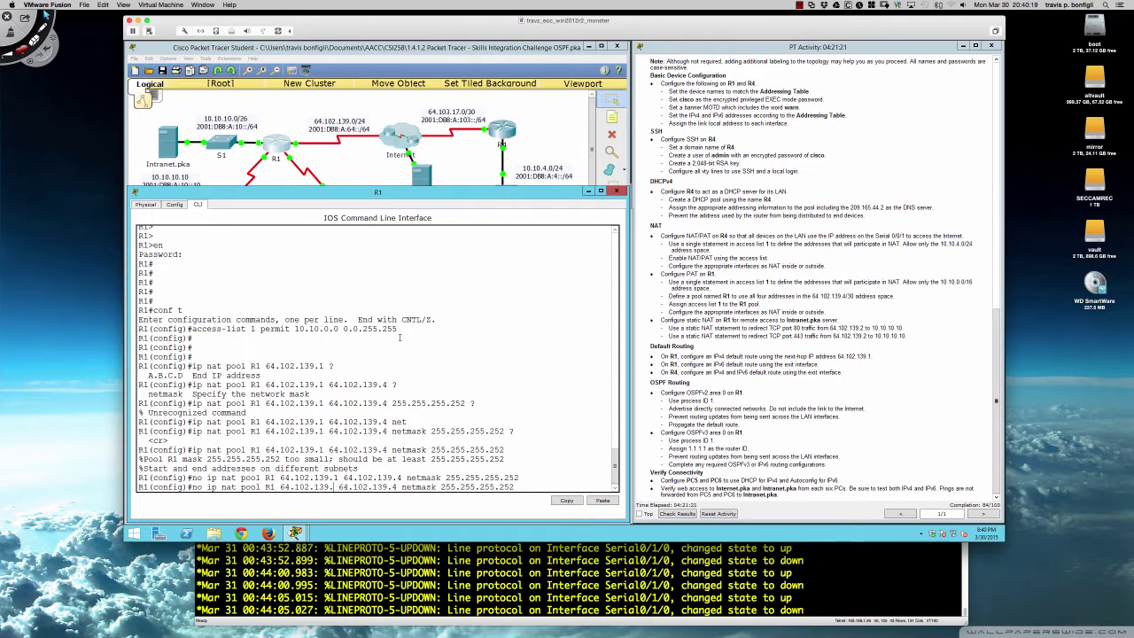
pyautogui.write('0')
pyautogui.press('Right')
pyautogui.press('Right')
pyautogui.press('Right')
pyautogui.press('Right')
pyautogui.press('Right')
pyautogui.press('Right')
pyautogui.press('Right')
pyautogui.press('Right')
pyautogui.press('Right')
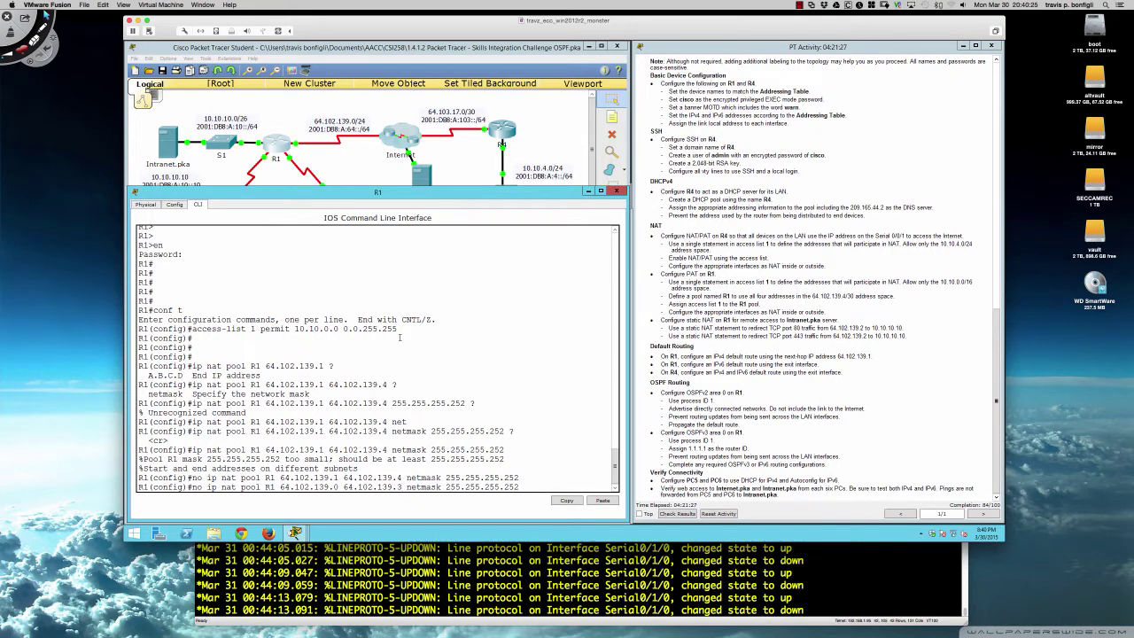
pyautogui.press('Return')
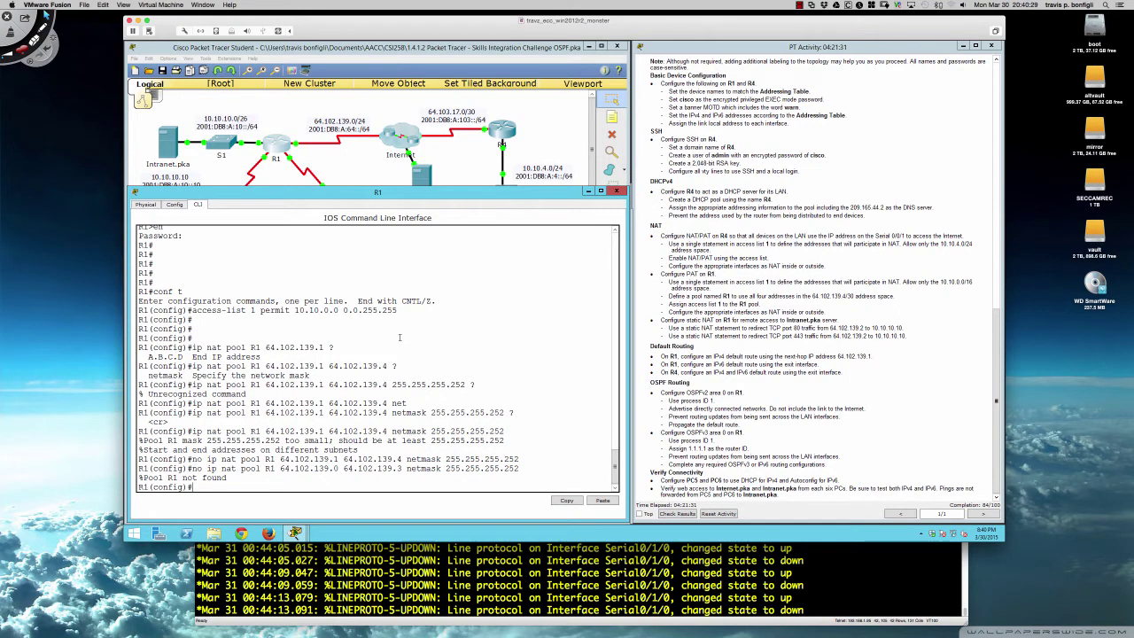
pyautogui.press('Up')
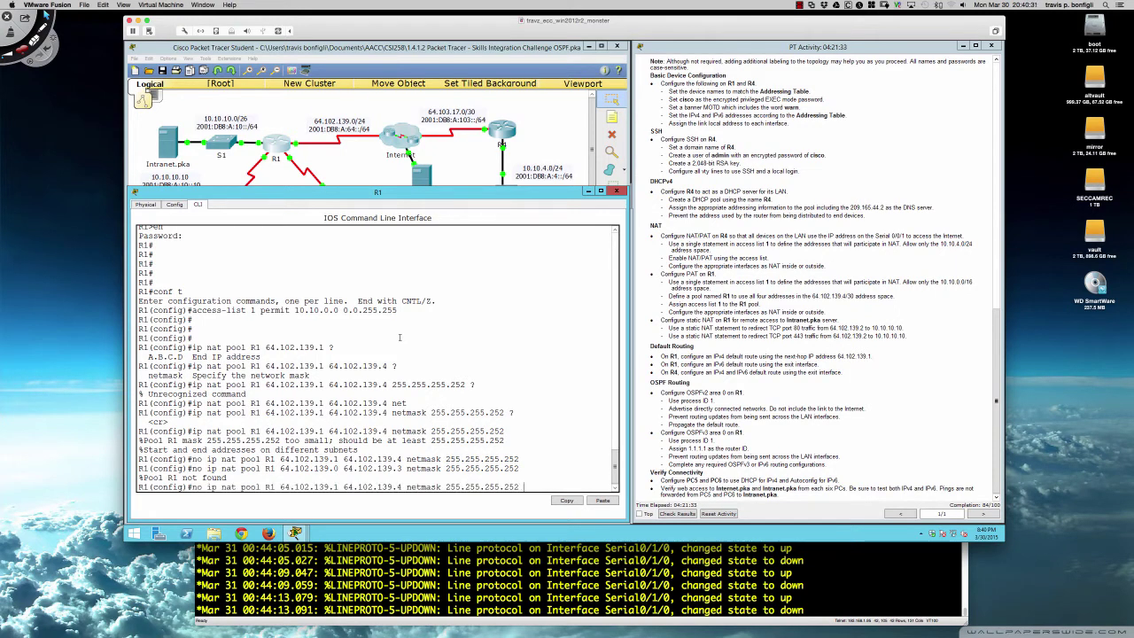
pyautogui.press('Left')
pyautogui.press('Left')
pyautogui.press('Left')
pyautogui.press('Left')
pyautogui.press('Left')
pyautogui.press('Left')
pyautogui.press('Left')
pyautogui.press('Left')
pyautogui.press('Left')
pyautogui.press('Left')
pyautogui.press('Left')
pyautogui.press('Left')
pyautogui.press('Left')
pyautogui.press('Left')
pyautogui.press('Left')
pyautogui.press('Left')
pyautogui.press('Left')
pyautogui.press('Left')
pyautogui.press('Left')
pyautogui.press('Left')
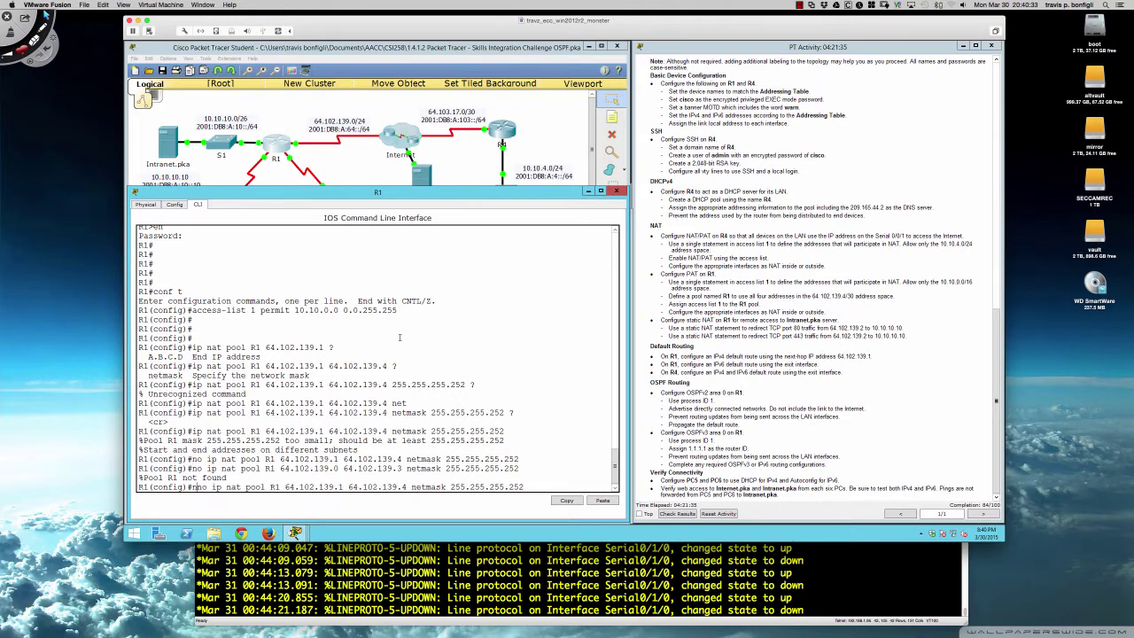
pyautogui.press('Return')
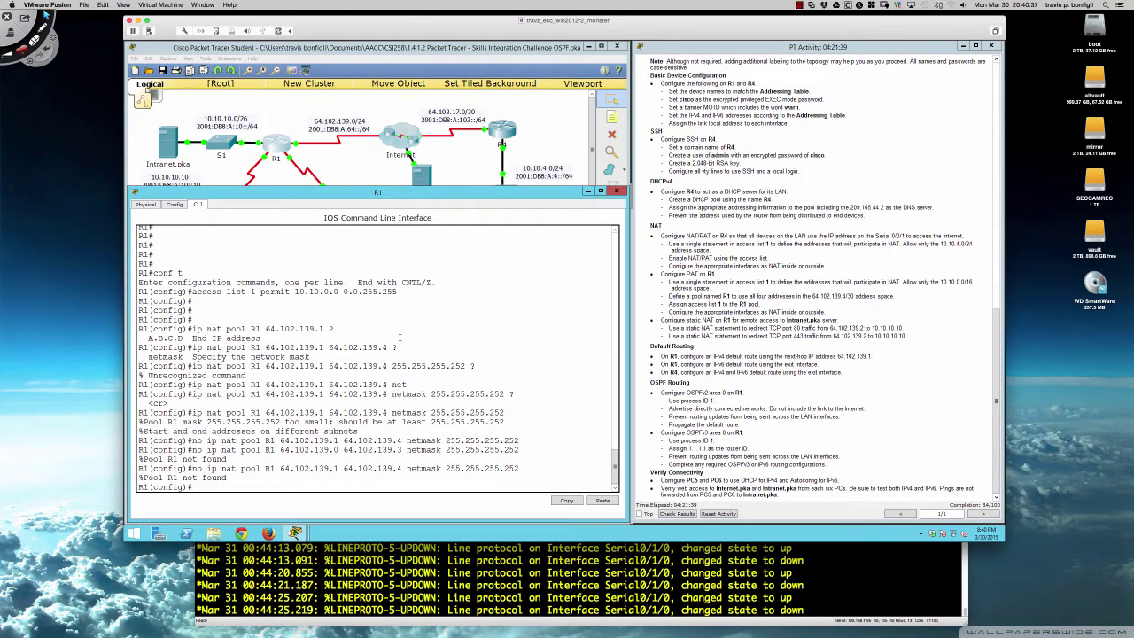
# - Define NAT pool R1 as 64.102.139.0–64.102.139.3 netmask 255.255.255.252, then remove it
pyautogui.press('Up')
pyautogui.press('Up')
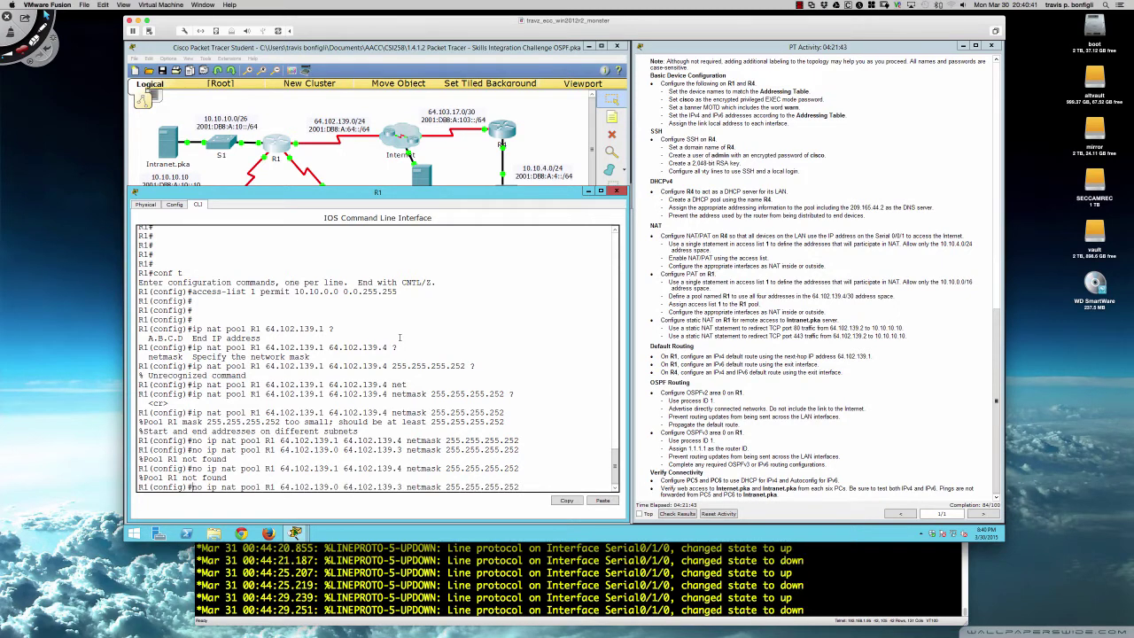
pyautogui.press('BackSpace')
pyautogui.press('BackSpace')
pyautogui.press('BackSpace')
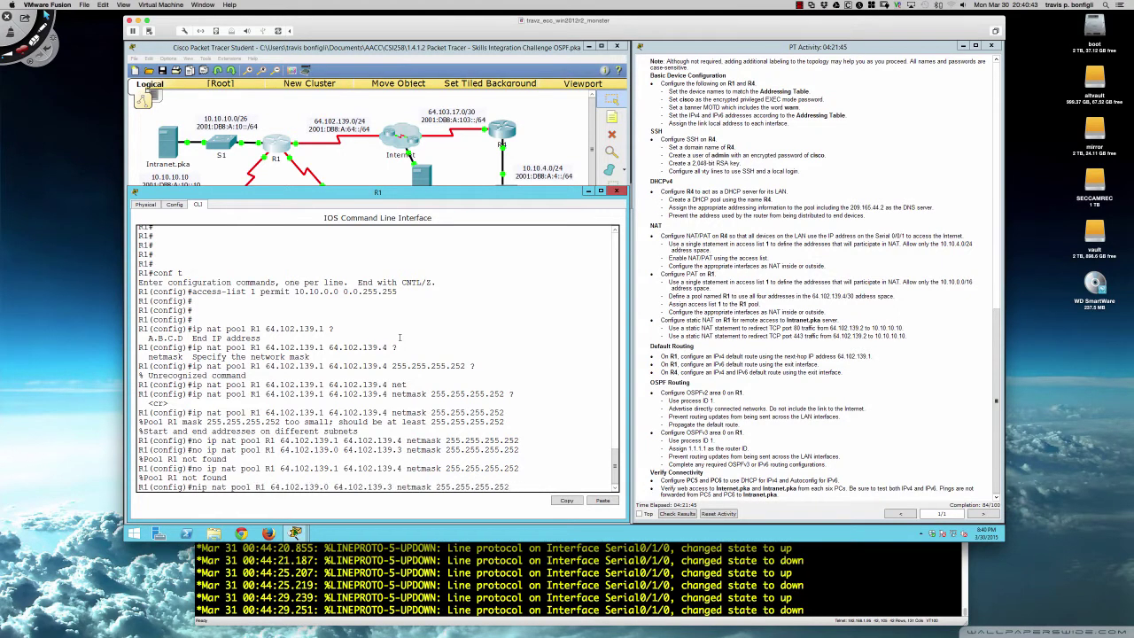
pyautogui.press('Return')
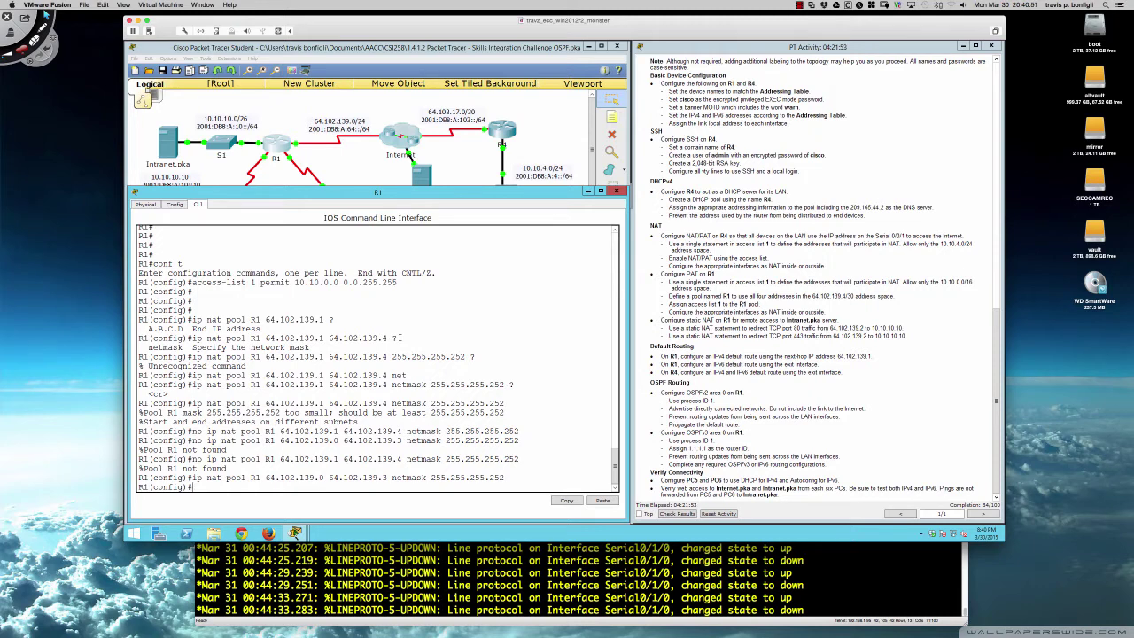
pyautogui.press('Up')
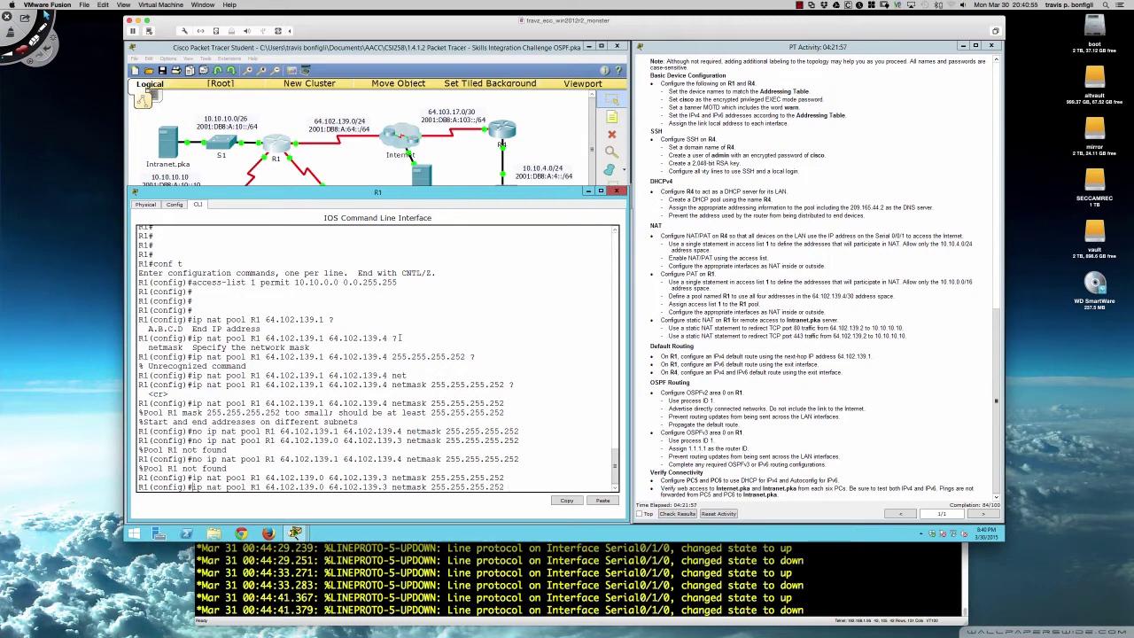
pyautogui.write('no')
pyautogui.press('Return')
# - Recall the pool command and change its starting address to 64.102.139.1
pyautogui.press('Up')
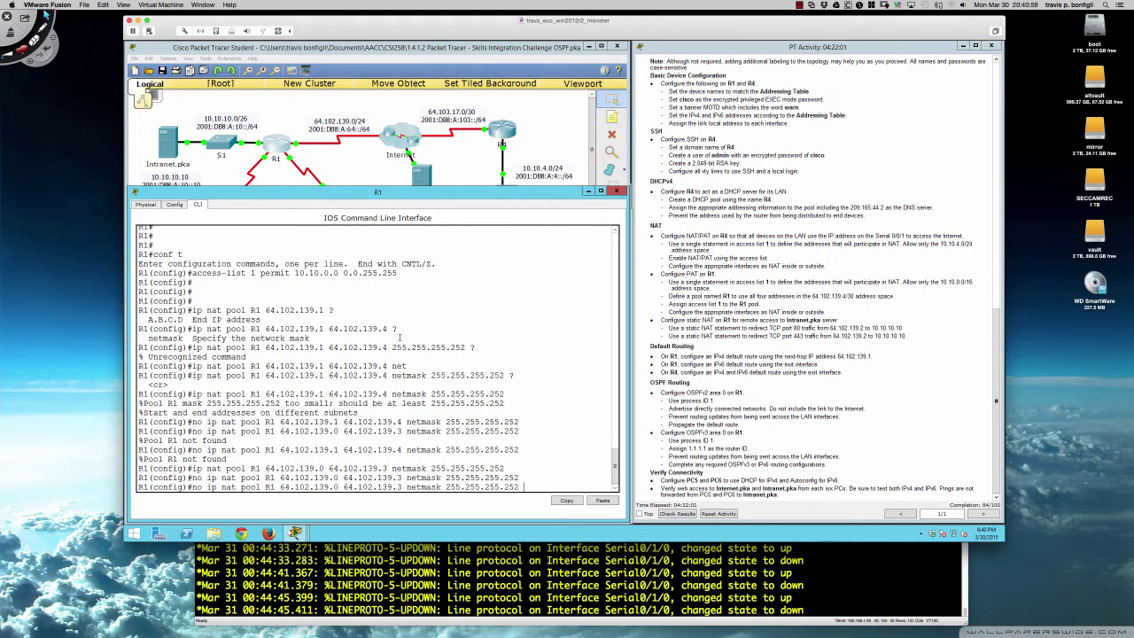
pyautogui.press('Up')
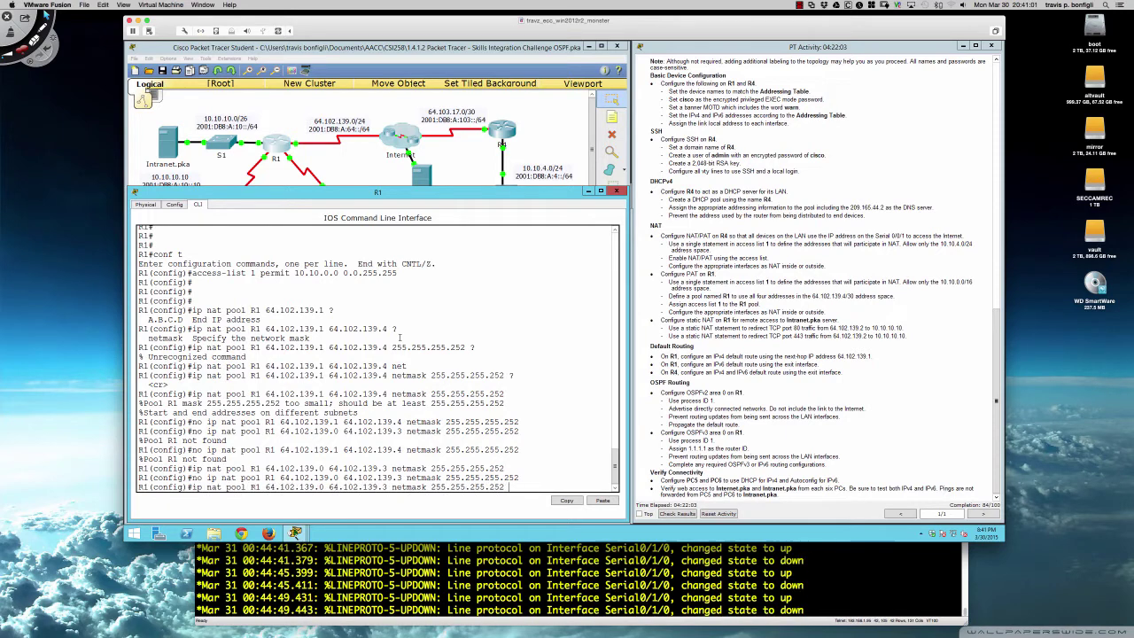
pyautogui.press('Left')
pyautogui.press('Left')
pyautogui.press('Left')
pyautogui.press('Left')
pyautogui.press('Left')
pyautogui.press('Left')
pyautogui.press('Left')
pyautogui.press('Left')
pyautogui.press('Left')
pyautogui.press('Left')
pyautogui.press('Left')
pyautogui.press('Left')
pyautogui.press('Left')
pyautogui.press('Left')
pyautogui.press('Left')
pyautogui.press('Left')
pyautogui.press('Left')
pyautogui.press('Left')
pyautogui.press('Left')
pyautogui.press('Left')
pyautogui.press('Left')
pyautogui.press('Left')
pyautogui.press('Left')
pyautogui.press('Left')
pyautogui.press('Left')
pyautogui.press('Left')
pyautogui.press('Left')
pyautogui.press('Left')
pyautogui.press('Left')
pyautogui.press('Left')
pyautogui.press('Left')
pyautogui.press('Left')
pyautogui.press('BackSpace')
pyautogui.write('1')
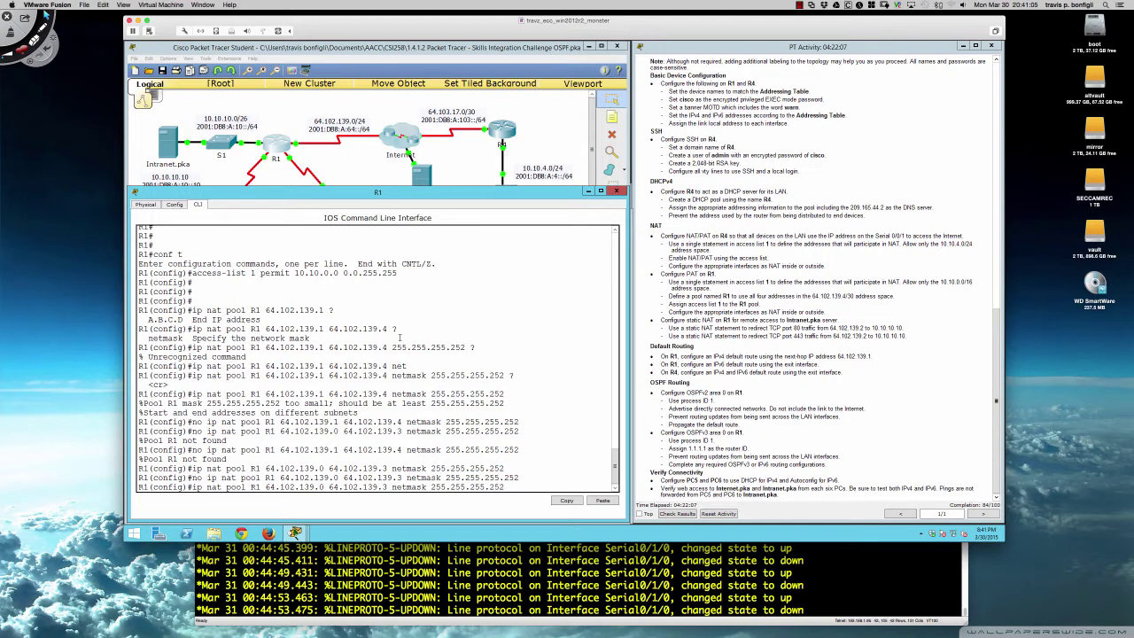
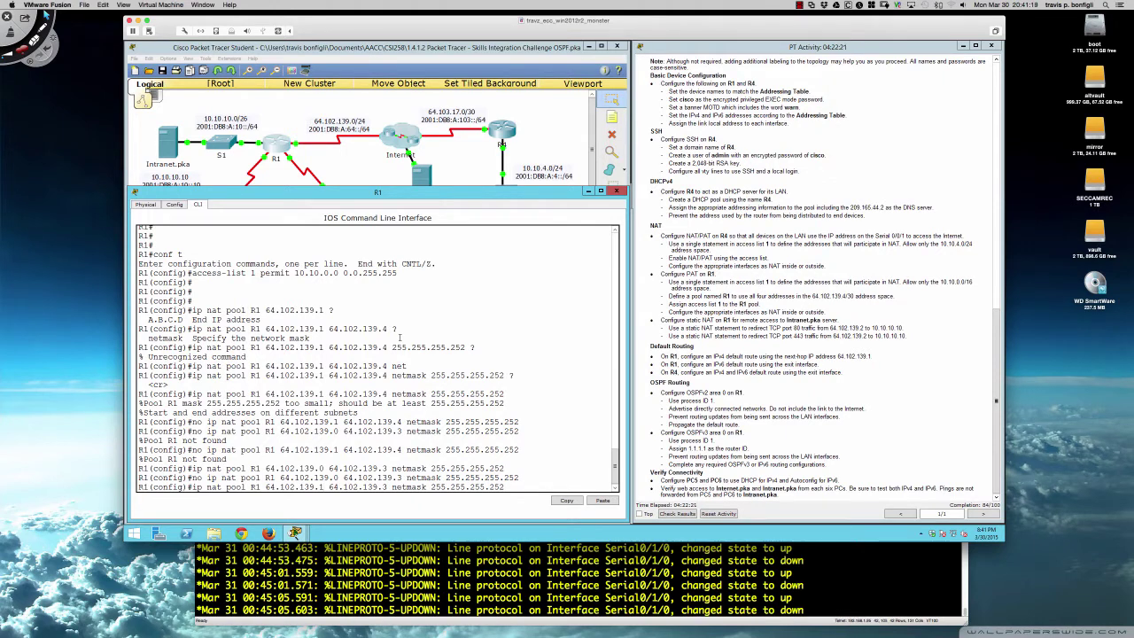
# - Correct NAT pool R1 to 64.102.139.4–64.102.139.7 with netmask 255.255.255.252
pyautogui.press('BackSpace')
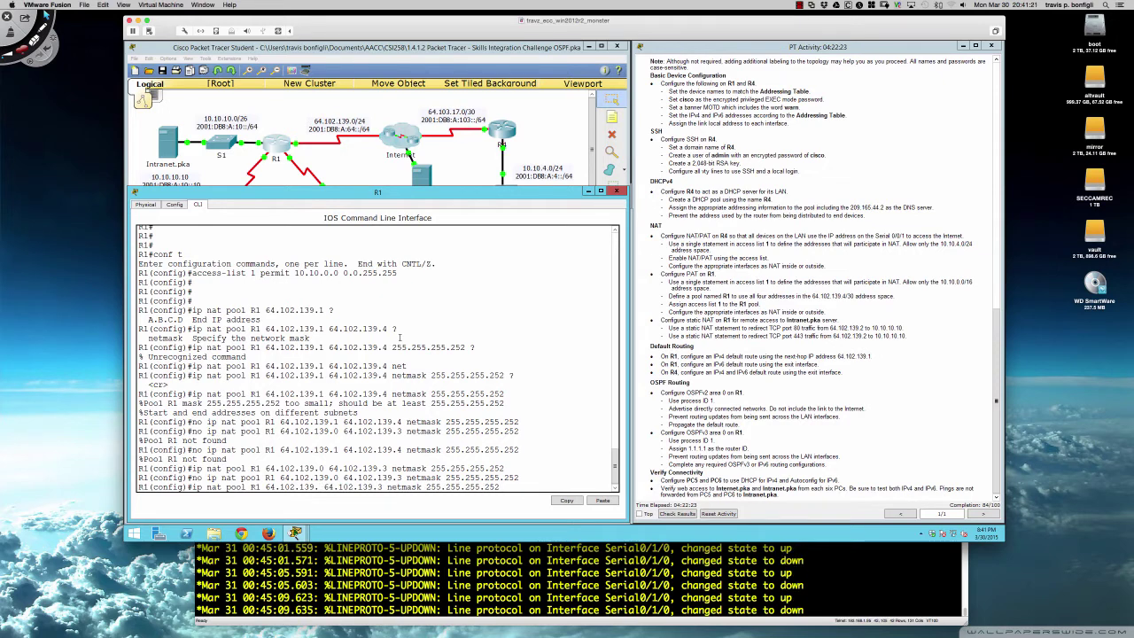
pyautogui.write('4')
pyautogui.press('Right')
pyautogui.press('Right')
pyautogui.press('Right')
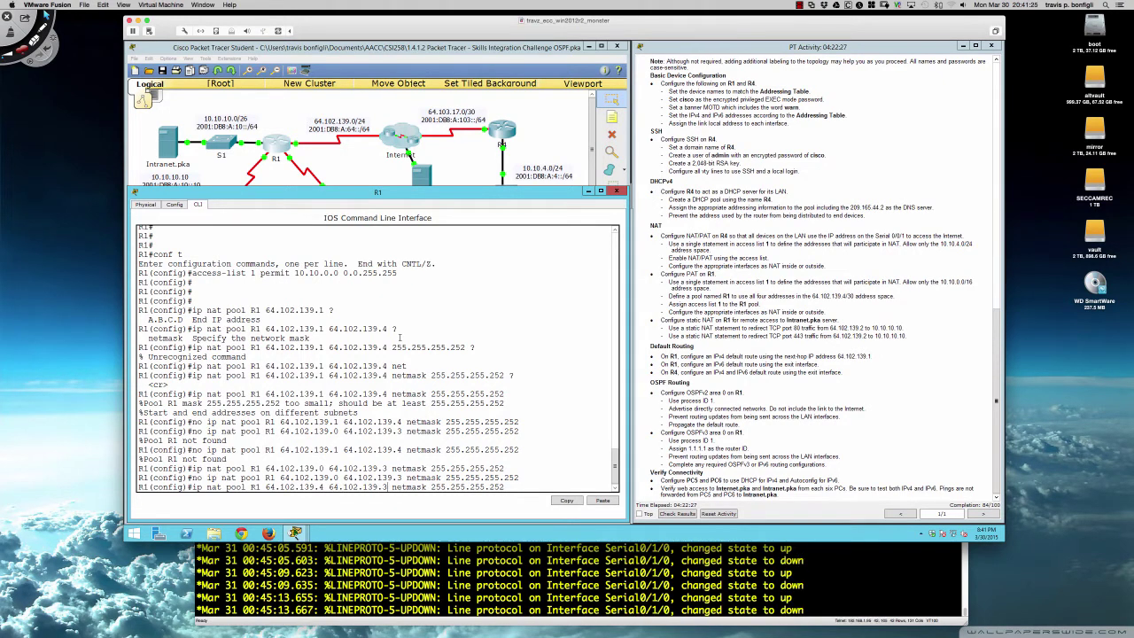
pyautogui.press('BackSpace')
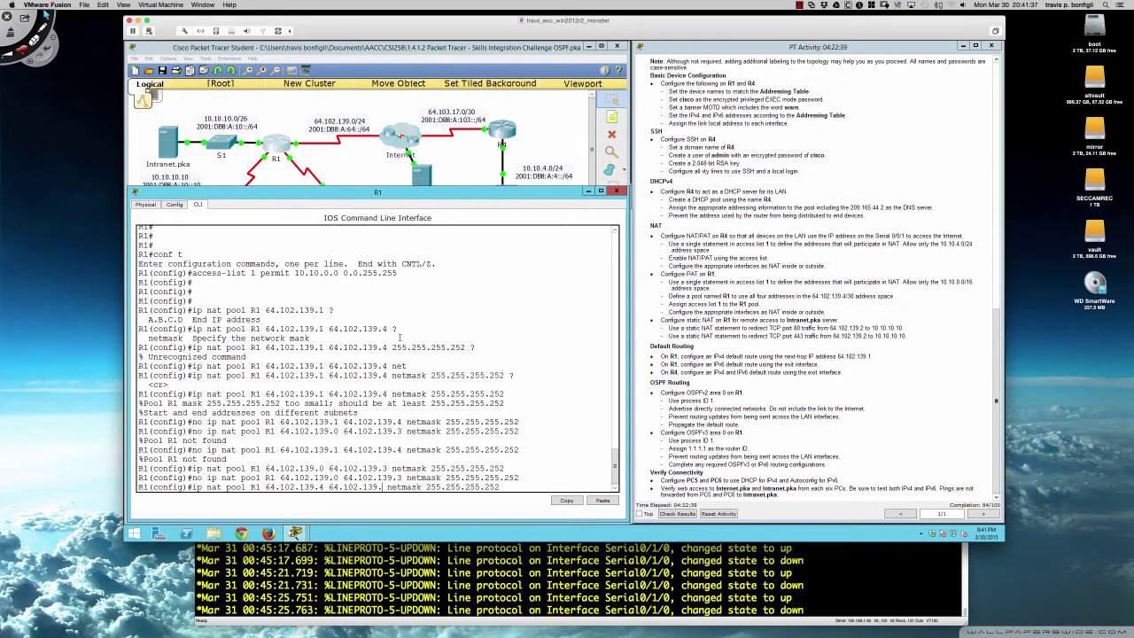
pyautogui.write('7')
pyautogui.press('Return')
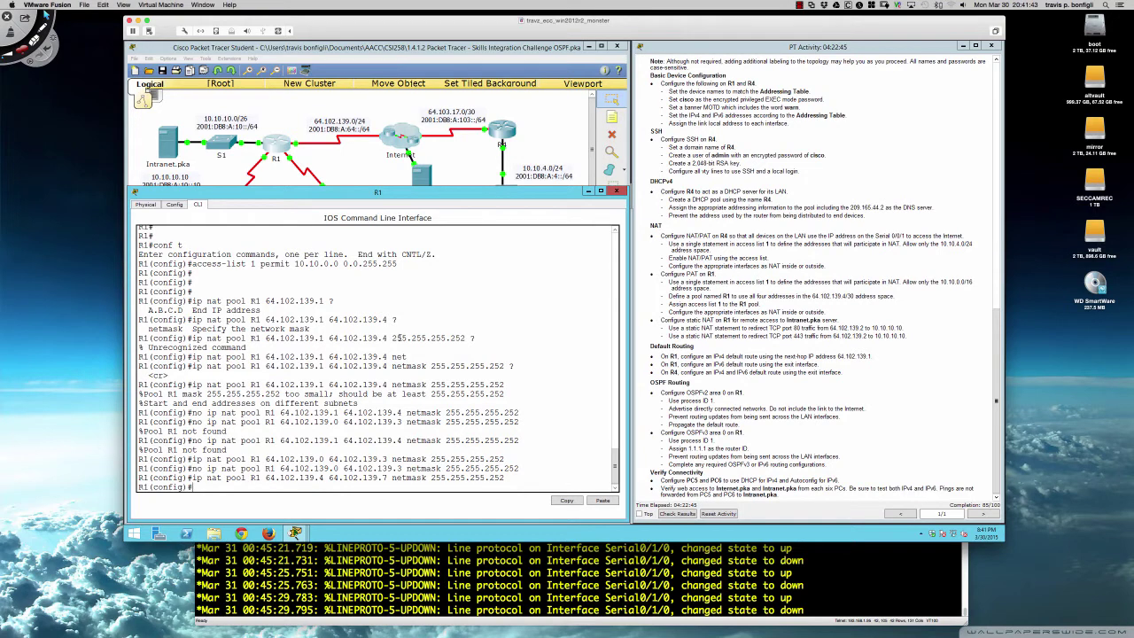
pyautogui.press('Return')
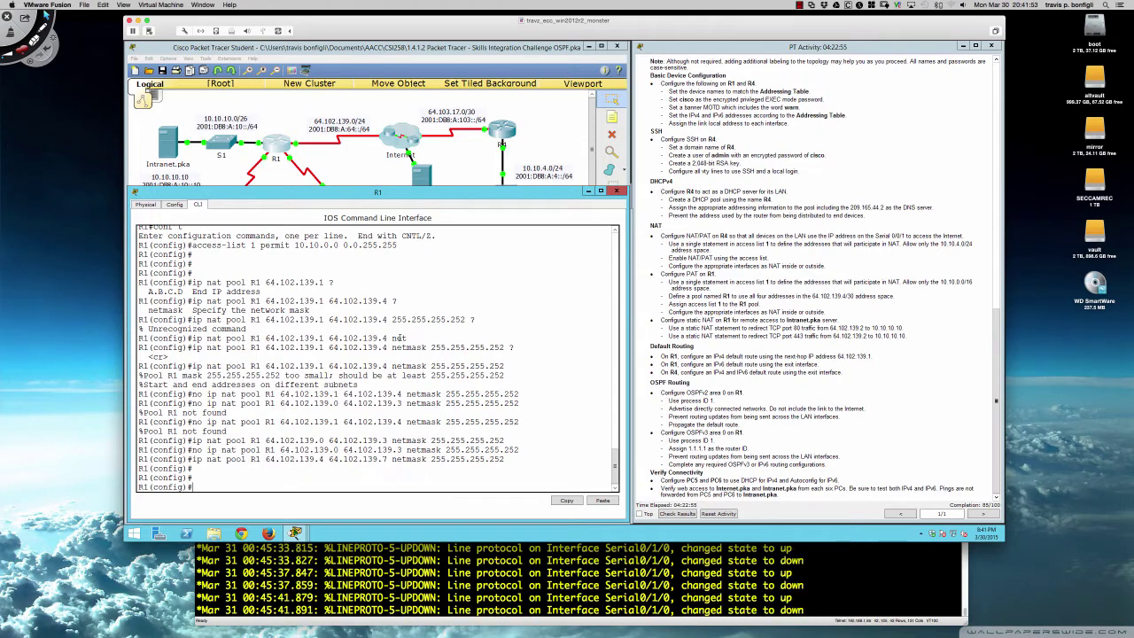
pyautogui.press('Return')
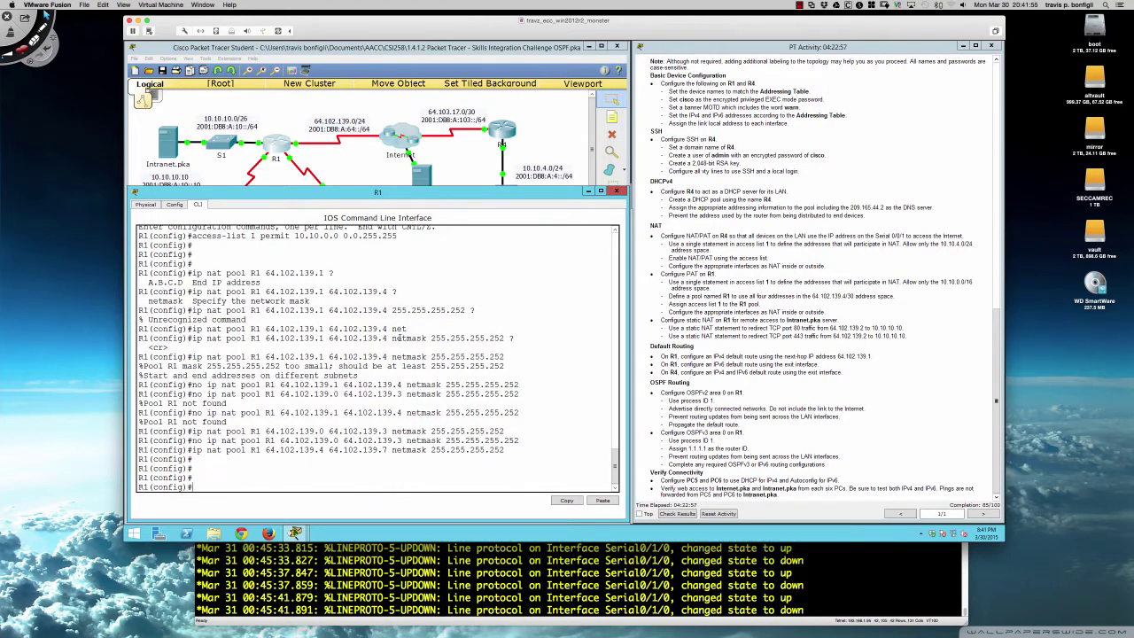
# - Apply 'ip nat inside source list 1 pool R1 overload' on R1 and return to the topology
pyautogui.write('ip nat ')
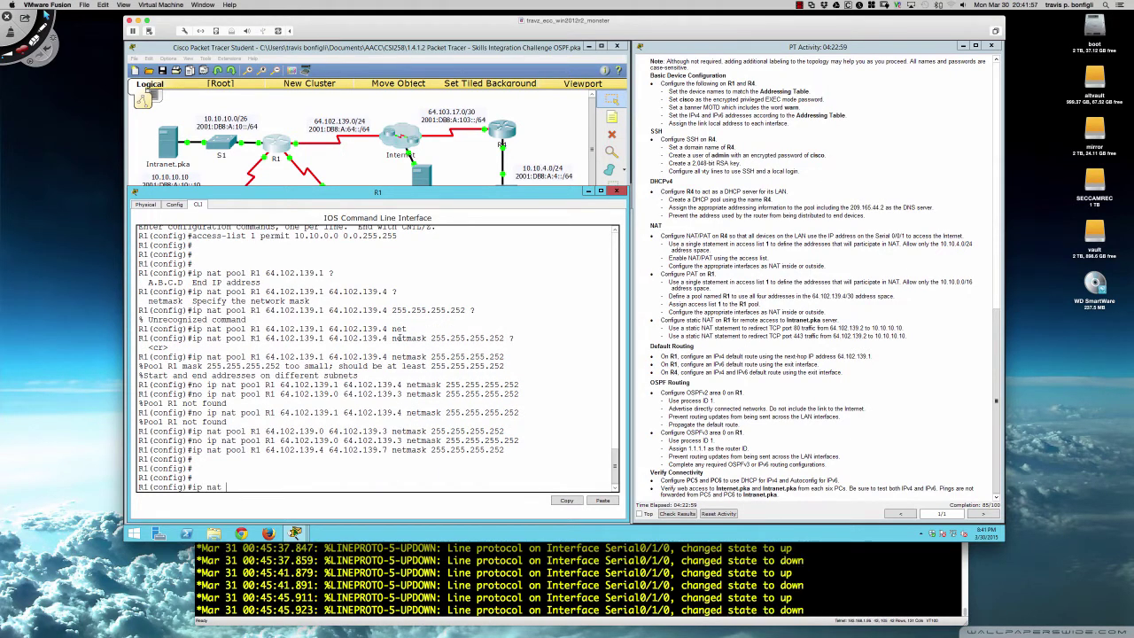
pyautogui.write('inside source list 1 ')
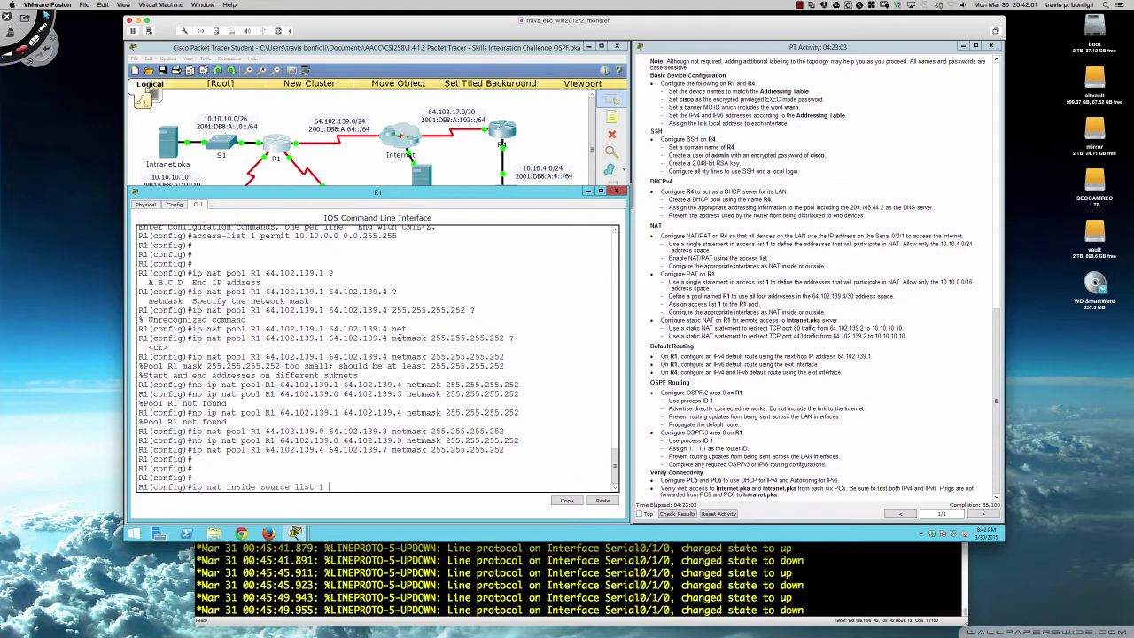
pyautogui.write('pool R1 overload')
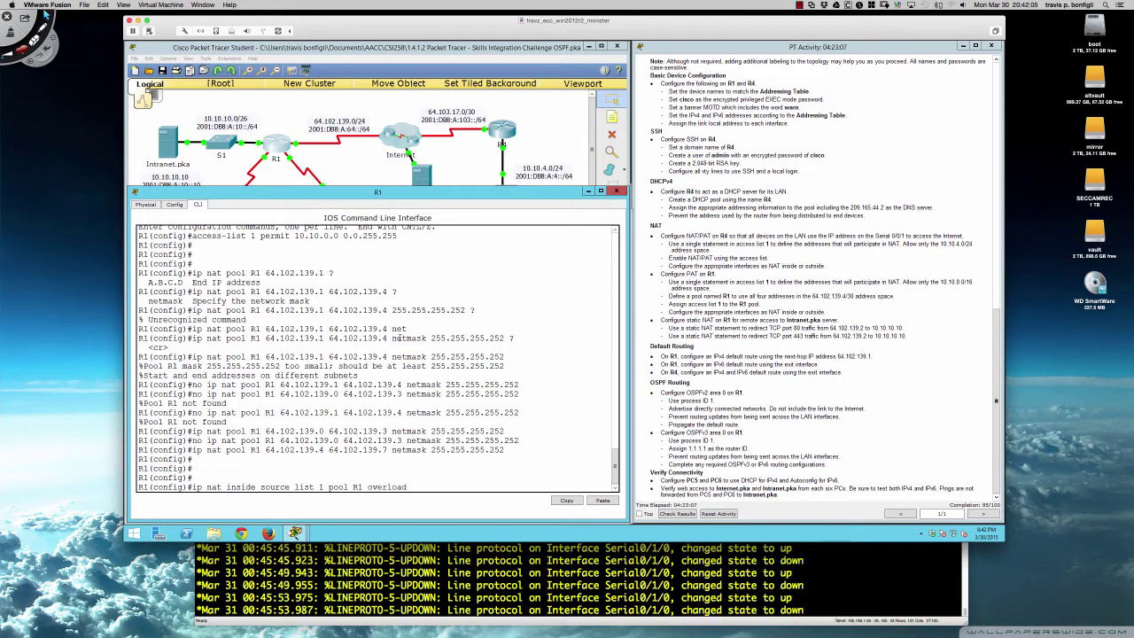
pyautogui.press('Return')
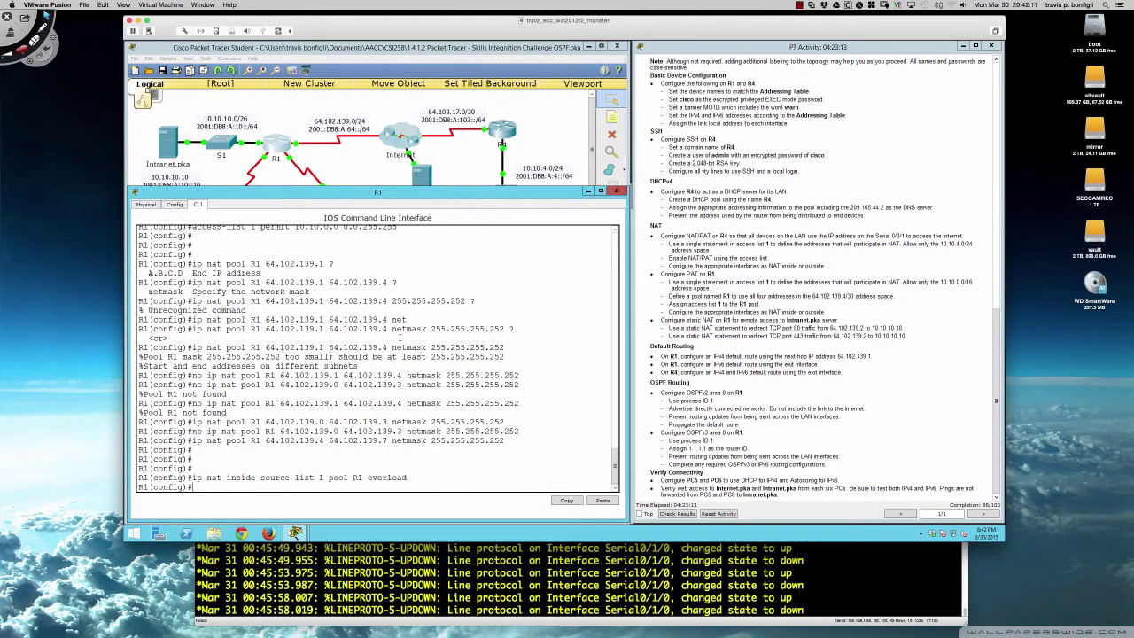
pyautogui.press('Return')
pyautogui.press('Return')
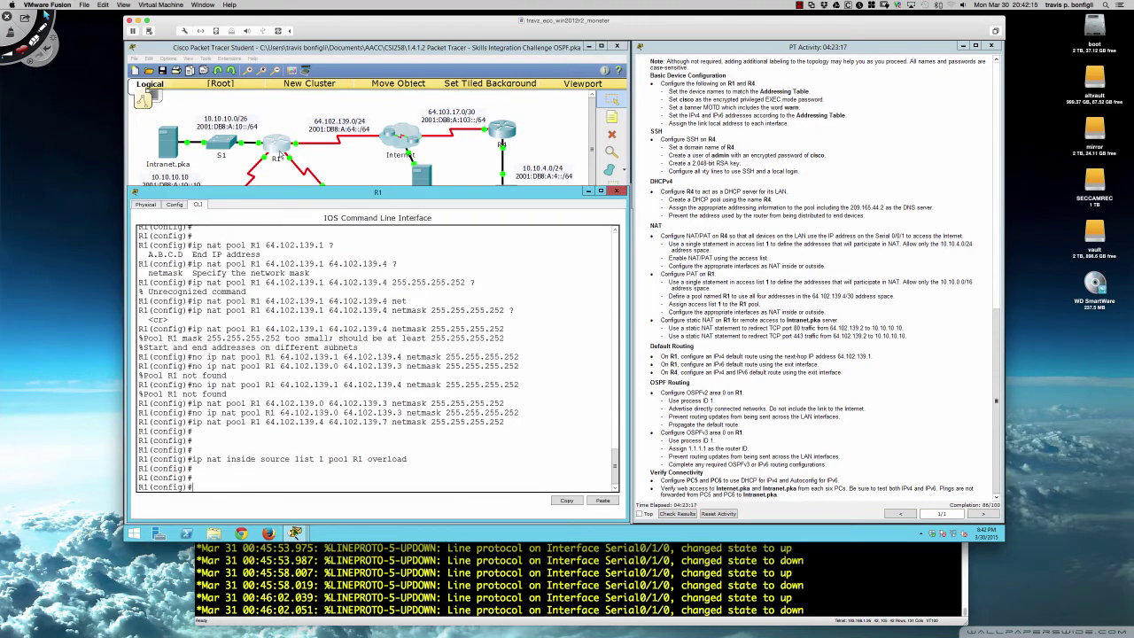
pyautogui.click(323, 165)
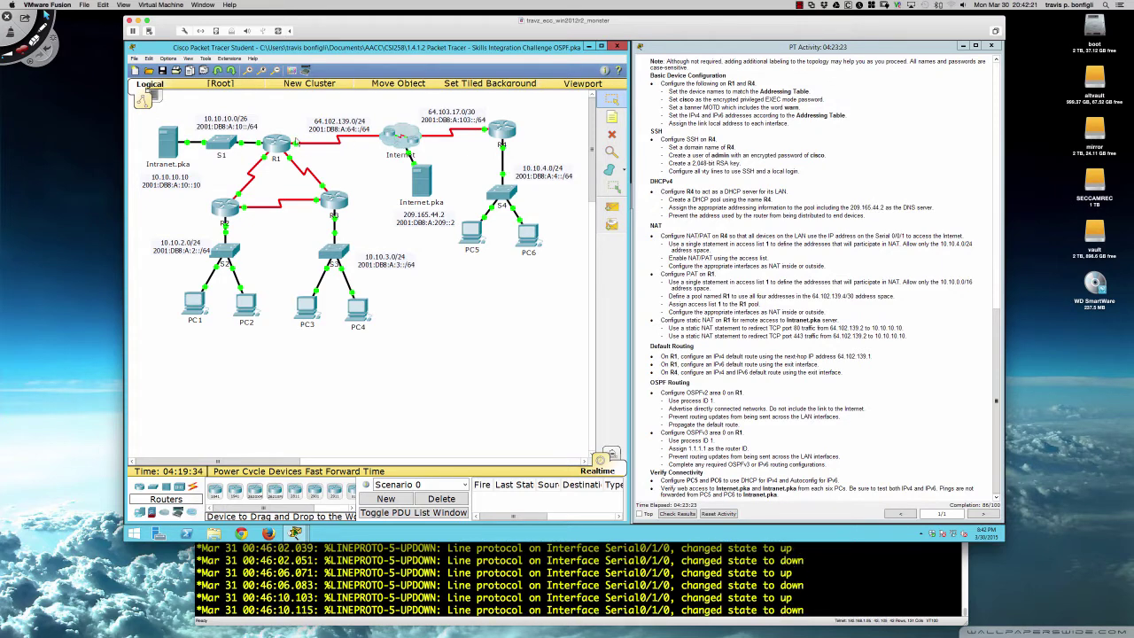
# - Mark R1's g0/0, s0/0/1 and s0/1/0 as NAT inside interfaces
pyautogui.click(277, 146)
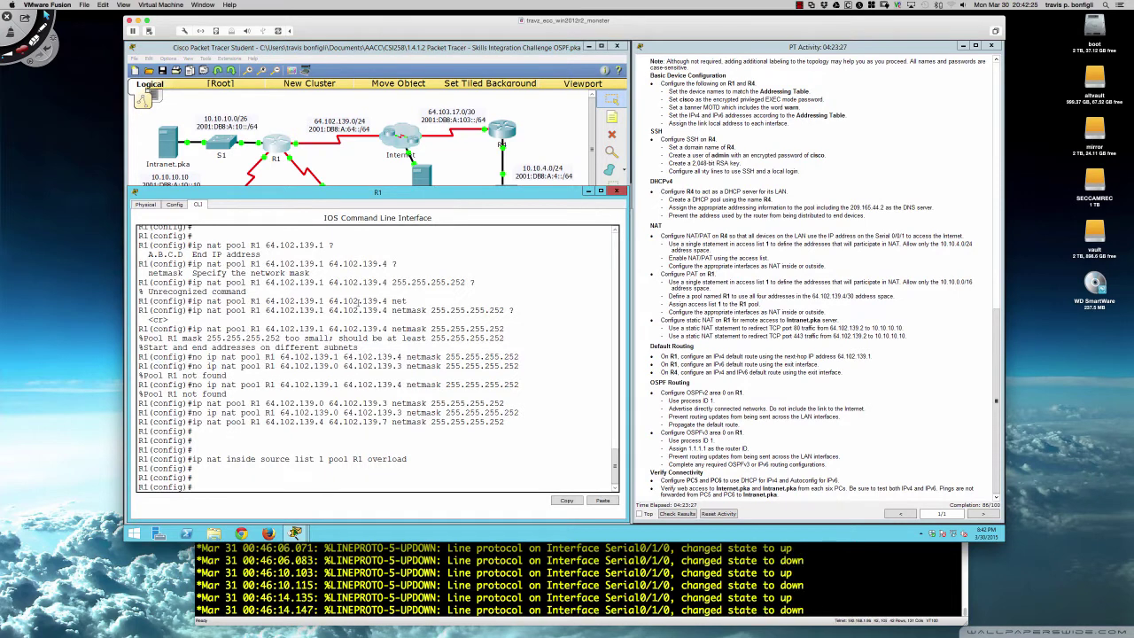
pyautogui.write('int g0/0')
pyautogui.press('Return')
pyautogui.write('ip nat')
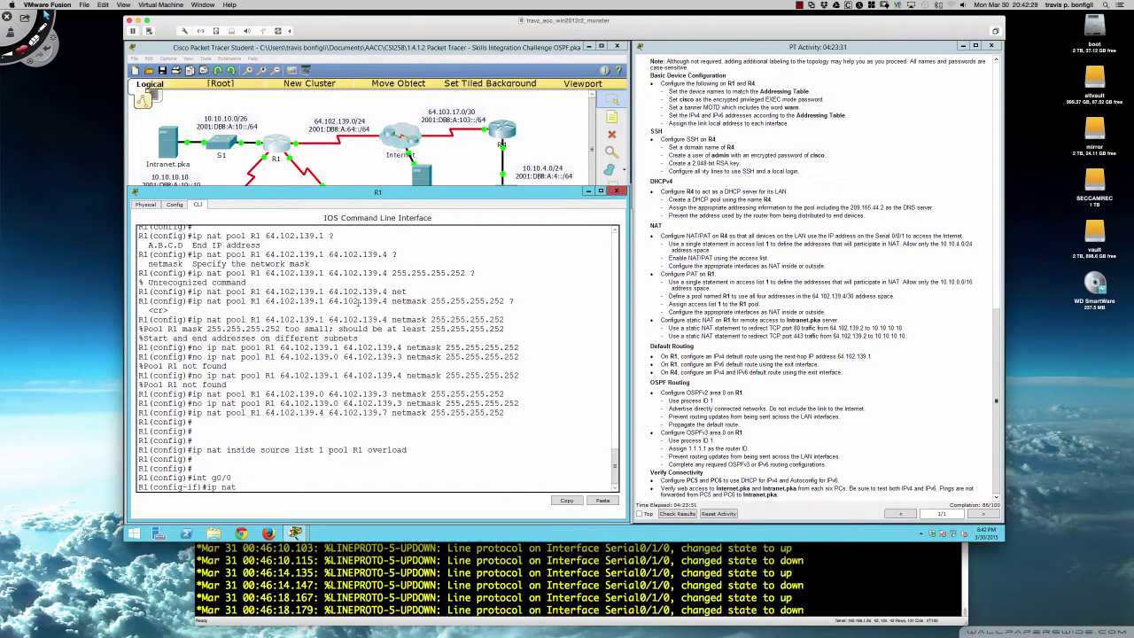
pyautogui.write(' inside')
pyautogui.press('Return')
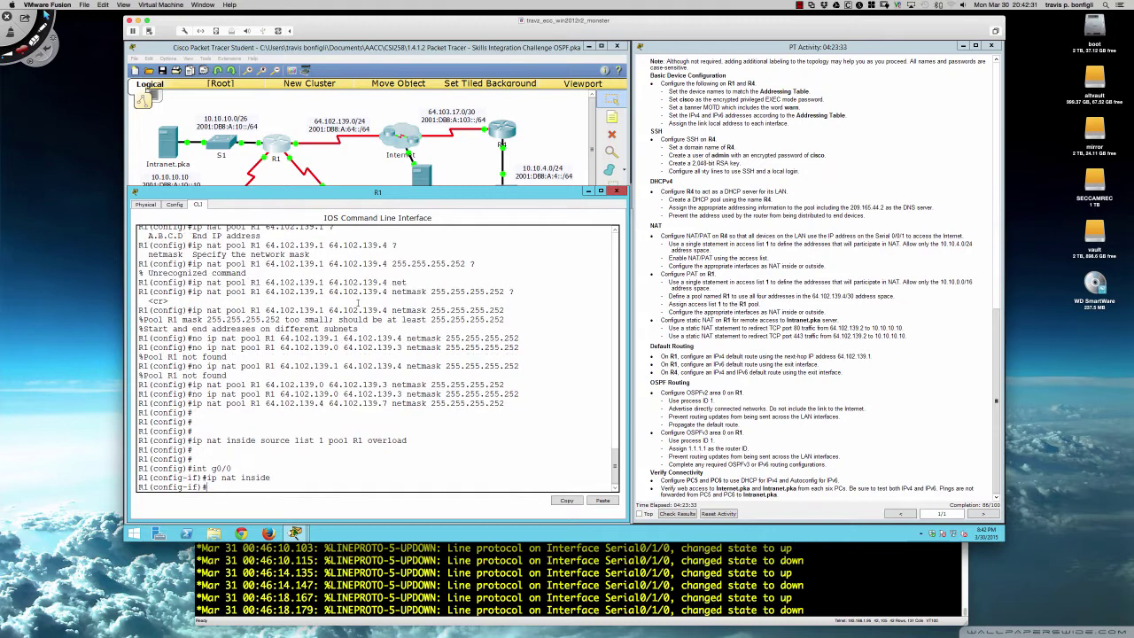
pyautogui.write('int')
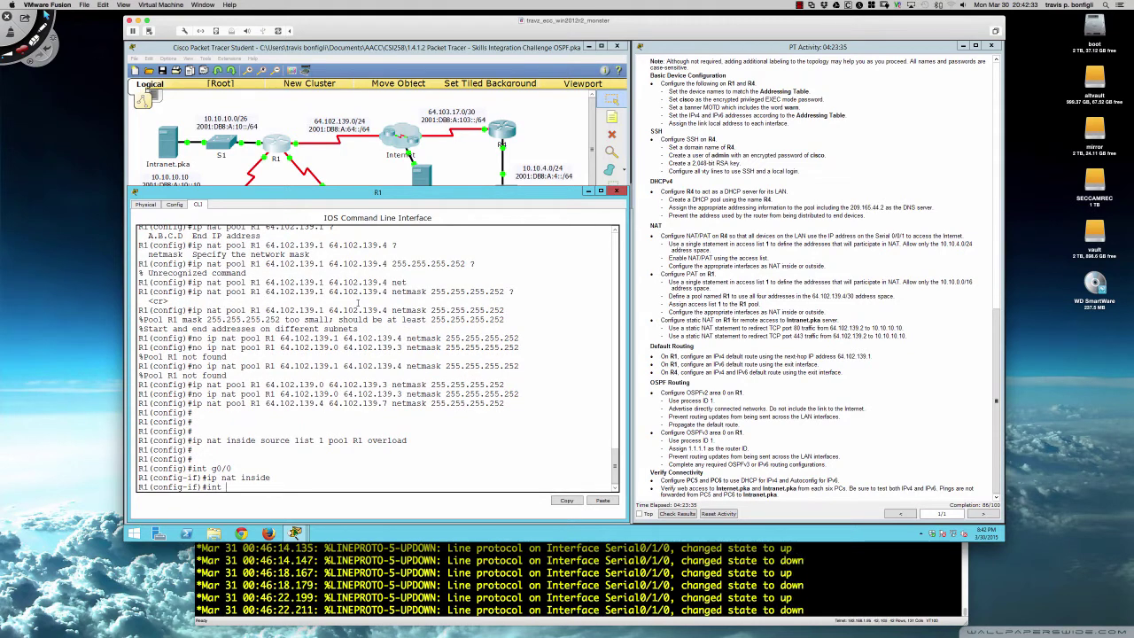
pyautogui.write('s')
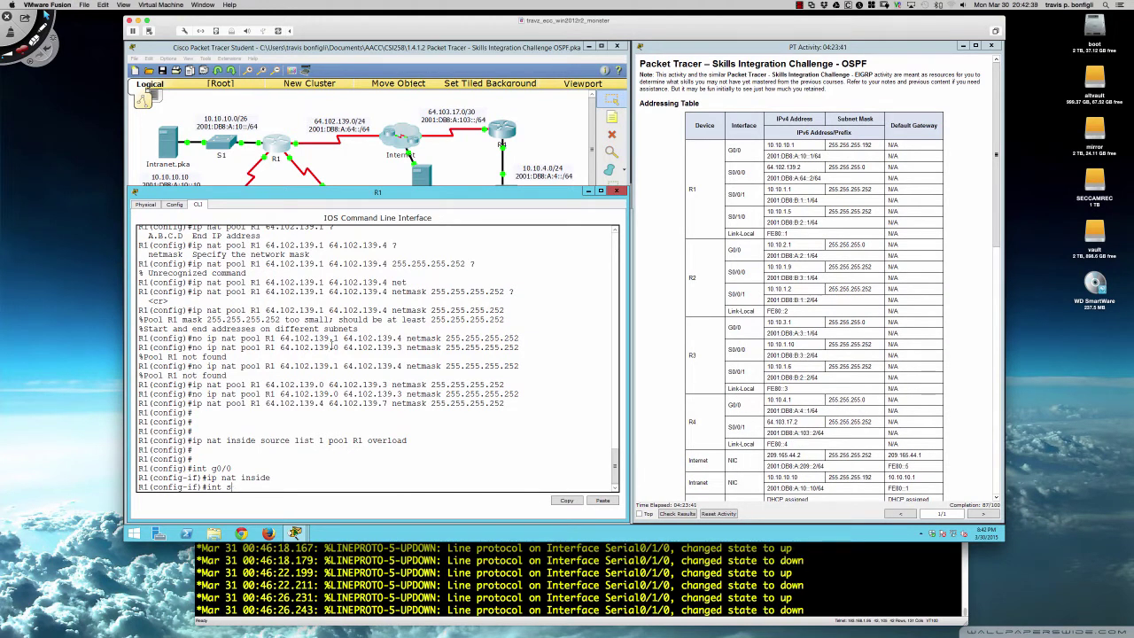
pyautogui.write('0/0/1')
pyautogui.press('Return')
pyautogui.write('ip')
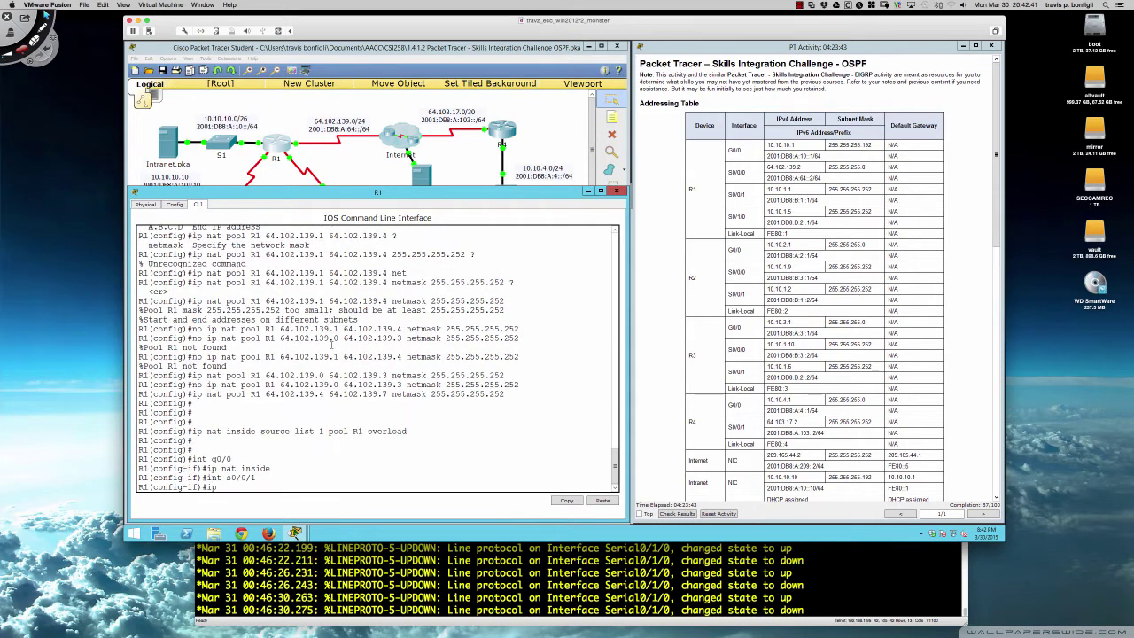
pyautogui.write(' nat inside')
pyautogui.press('Return')
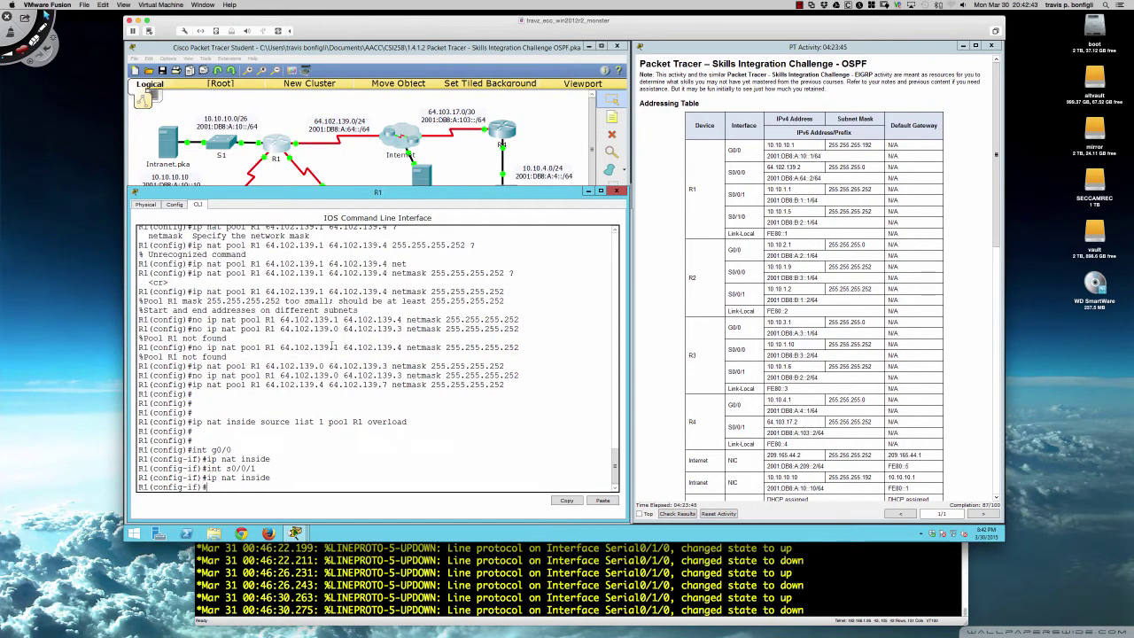
pyautogui.write('int')
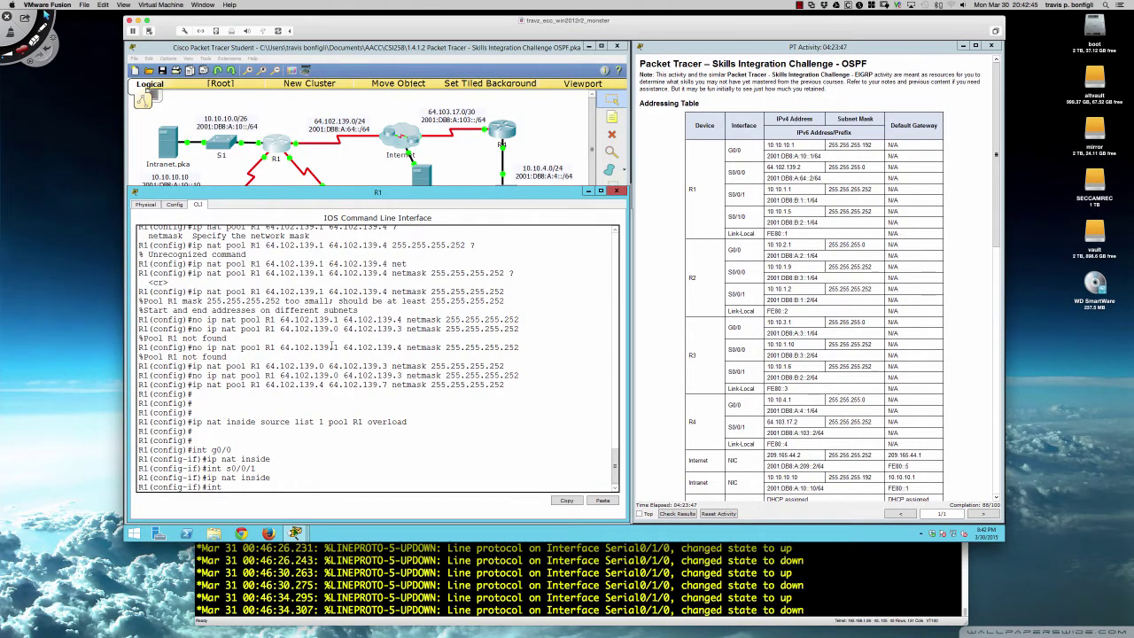
pyautogui.write(' s0/1/0')
pyautogui.press('Return')
pyautogui.write('ip')
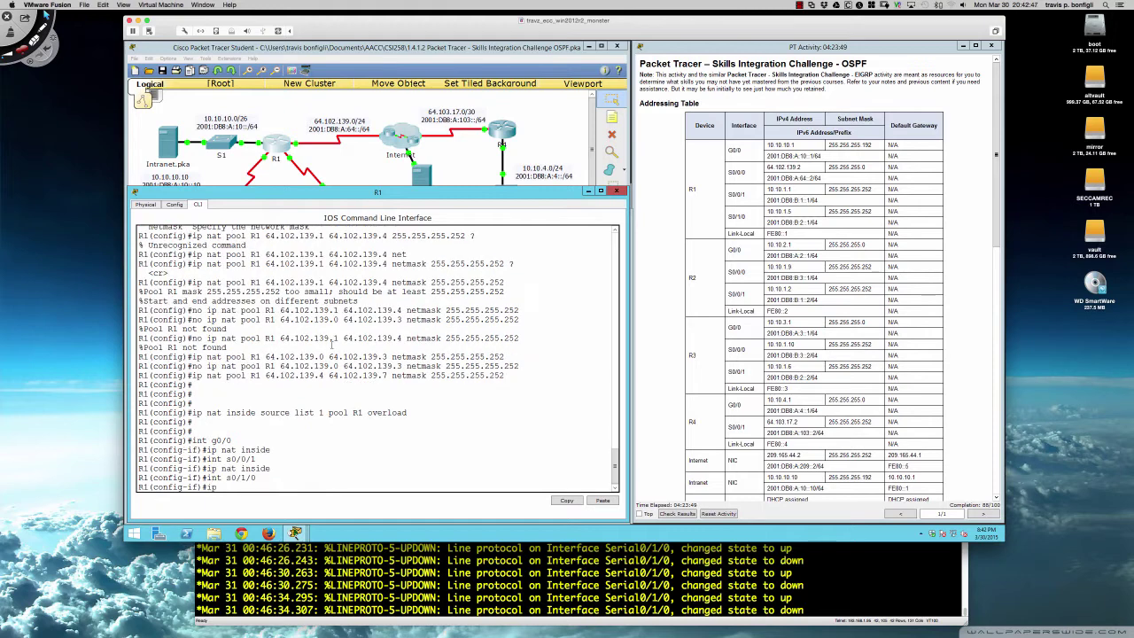
pyautogui.write(' nat inside')
pyautogui.press('Return')
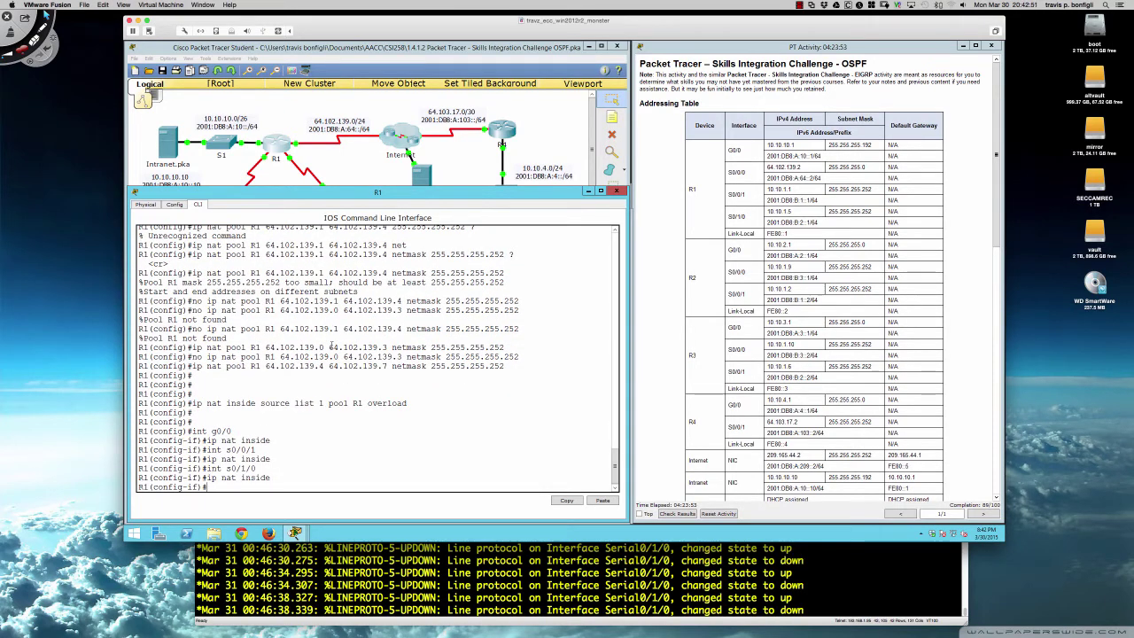
# - Set R1's s0/0/0 as the NAT outside interface
pyautogui.write('int s0/')
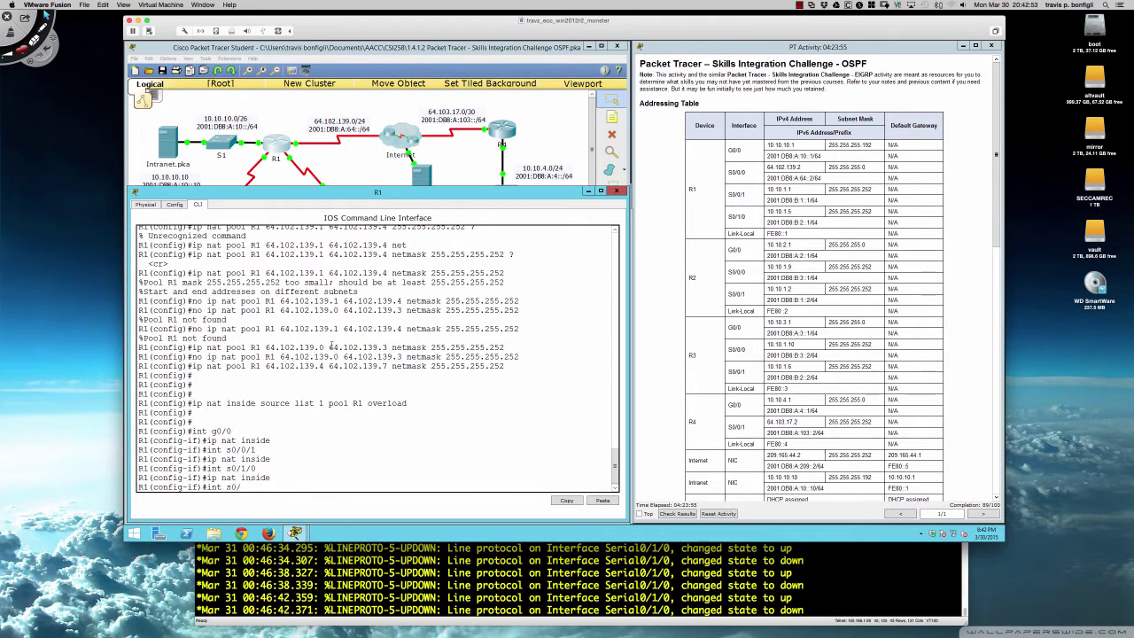
pyautogui.write('0/0')
pyautogui.press('Return')
pyautogui.write('ip nat o')
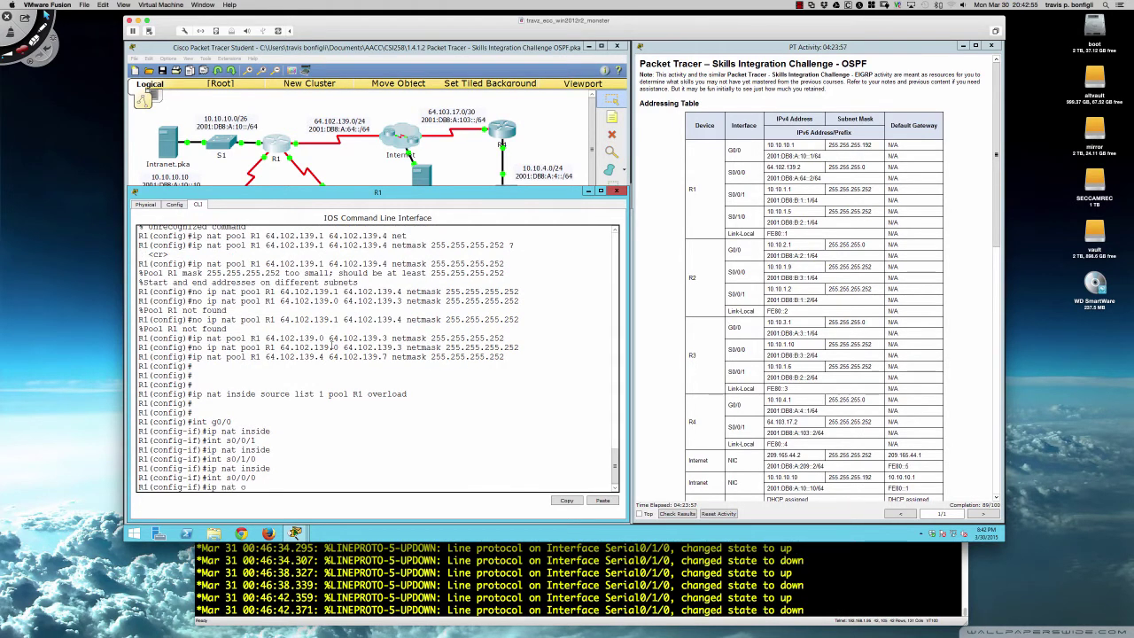
pyautogui.write('utside')
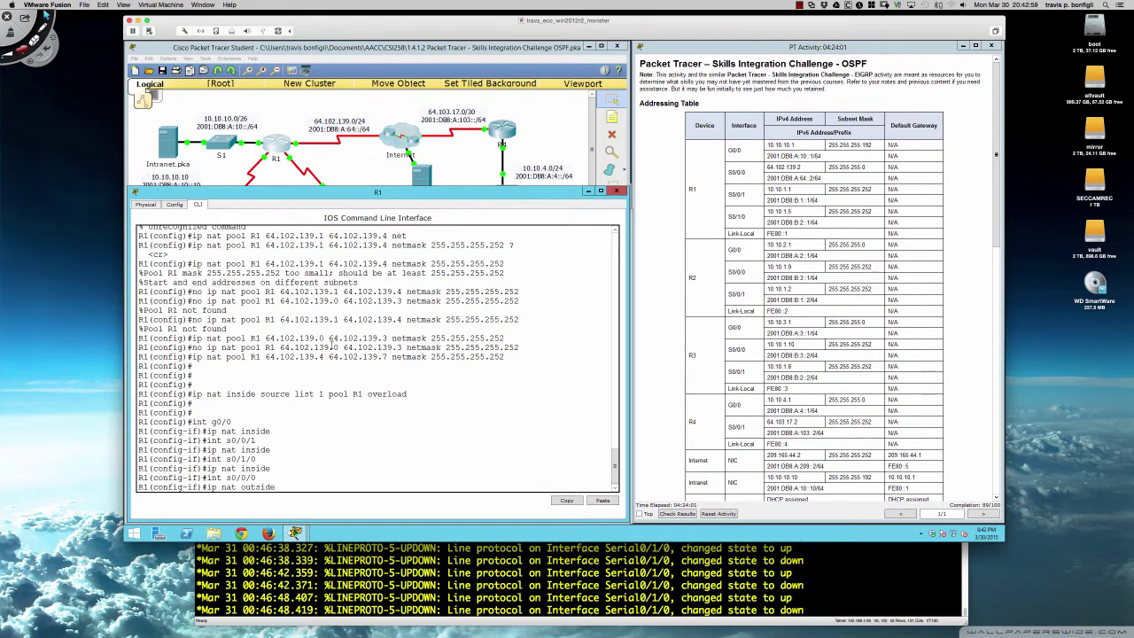
pyautogui.press('Return')
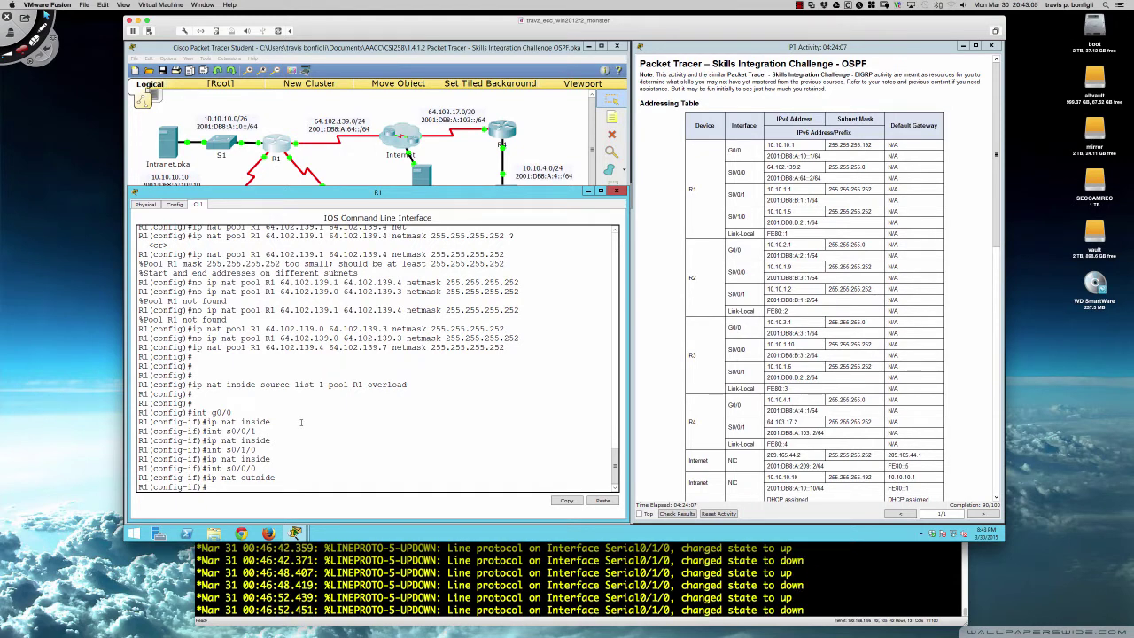
# - Scroll the activity instructions to the static NAT port-redirect tasks
pyautogui.scroll(-10, 752, 363)
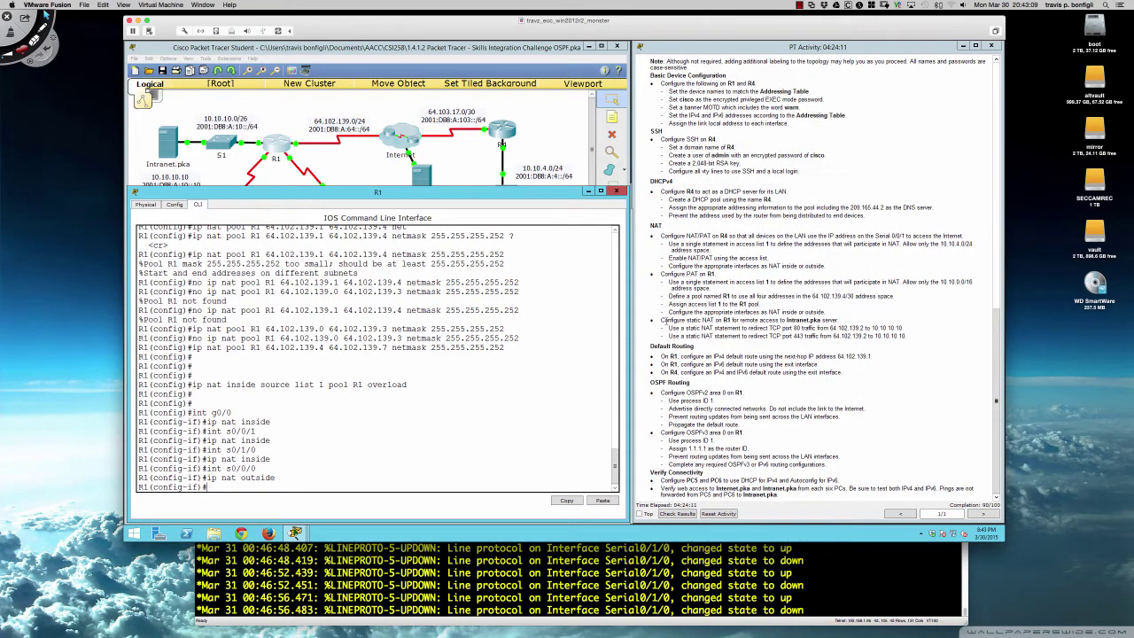
pyautogui.moveTo(661, 320); pyautogui.dragTo(904, 336)
pyautogui.click(904, 336)
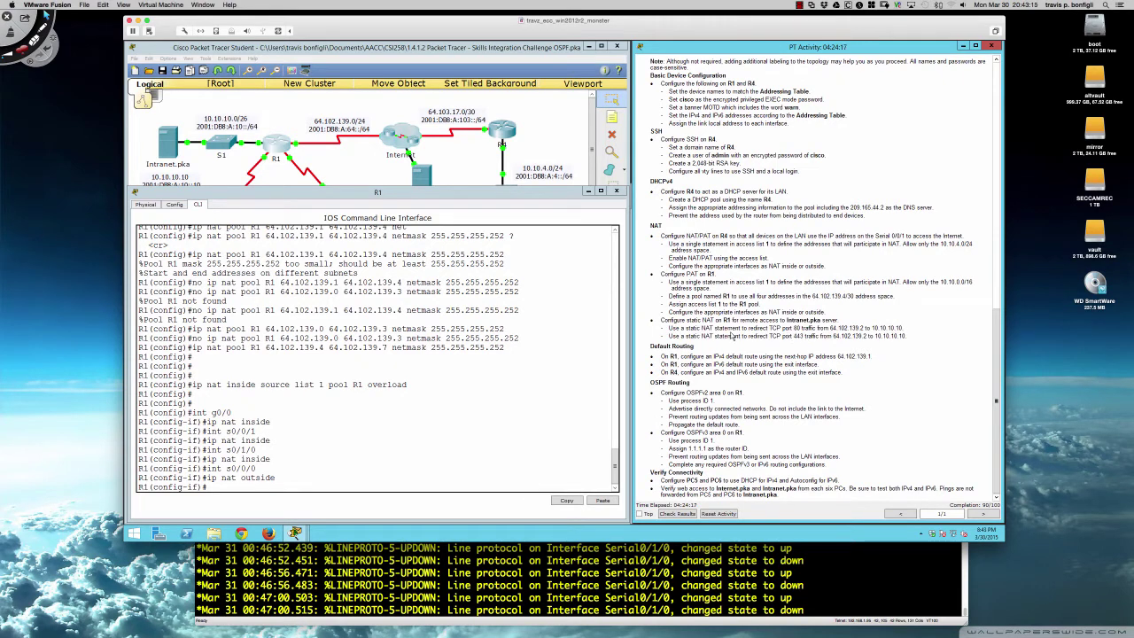
# - Exit R1's interface mode to global configuration and begin the static NAT command
pyautogui.click(567, 412)
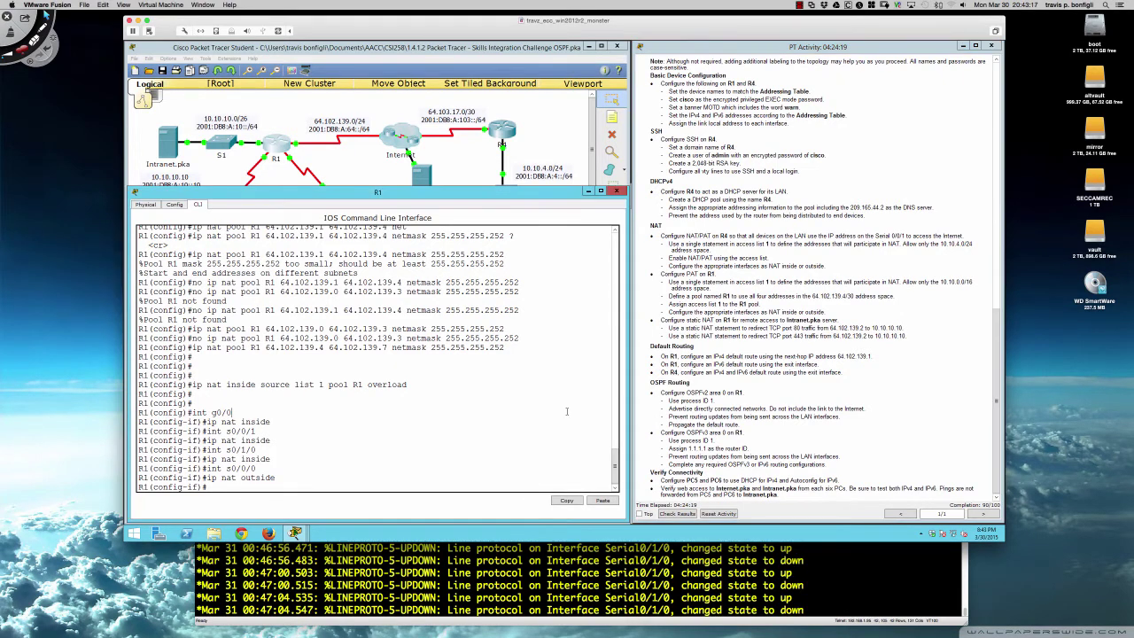
pyautogui.press('Return')
pyautogui.press('Return')
pyautogui.press('Return')
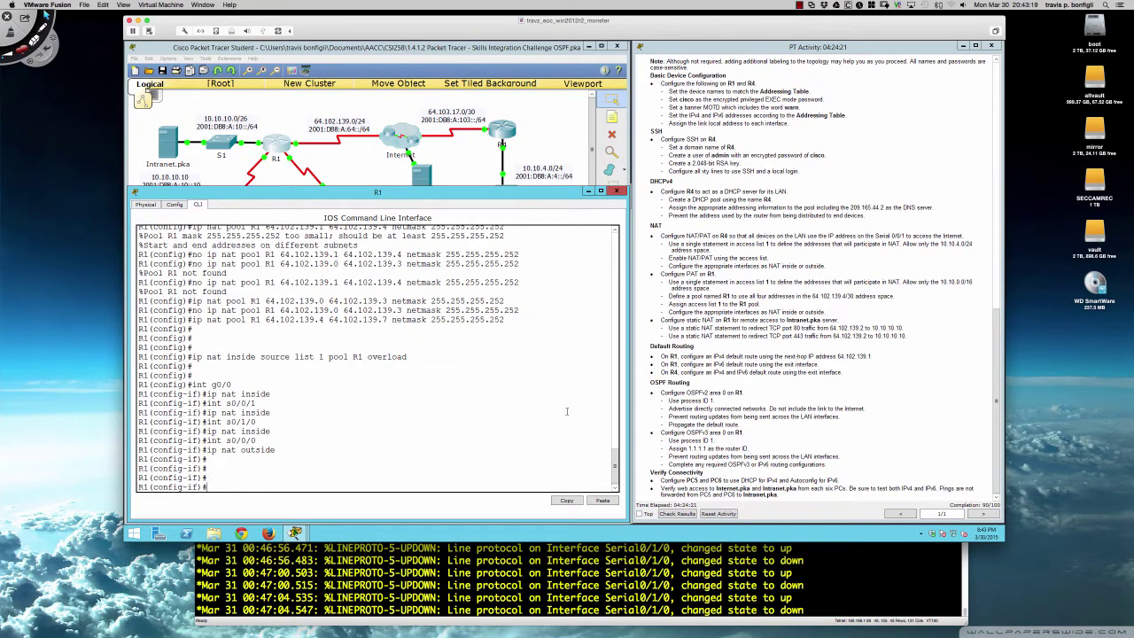
pyautogui.write('exti')
pyautogui.press('Return')
pyautogui.write('ex')
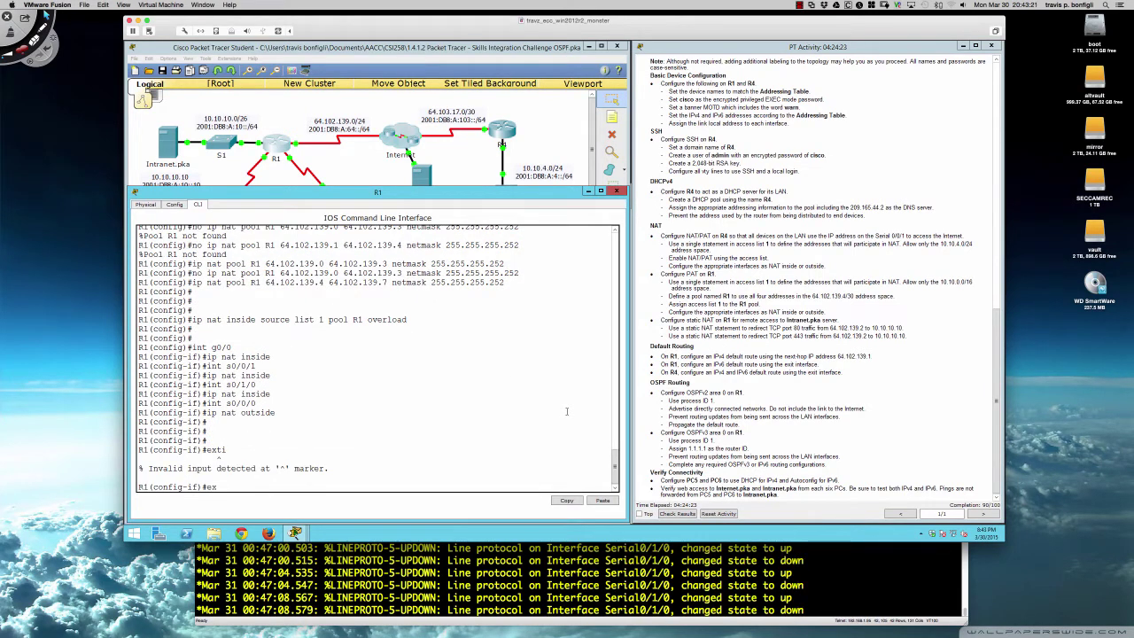
pyautogui.write('it')
pyautogui.press('Return')
pyautogui.press('Return')
pyautogui.press('Return')
pyautogui.press('Return')
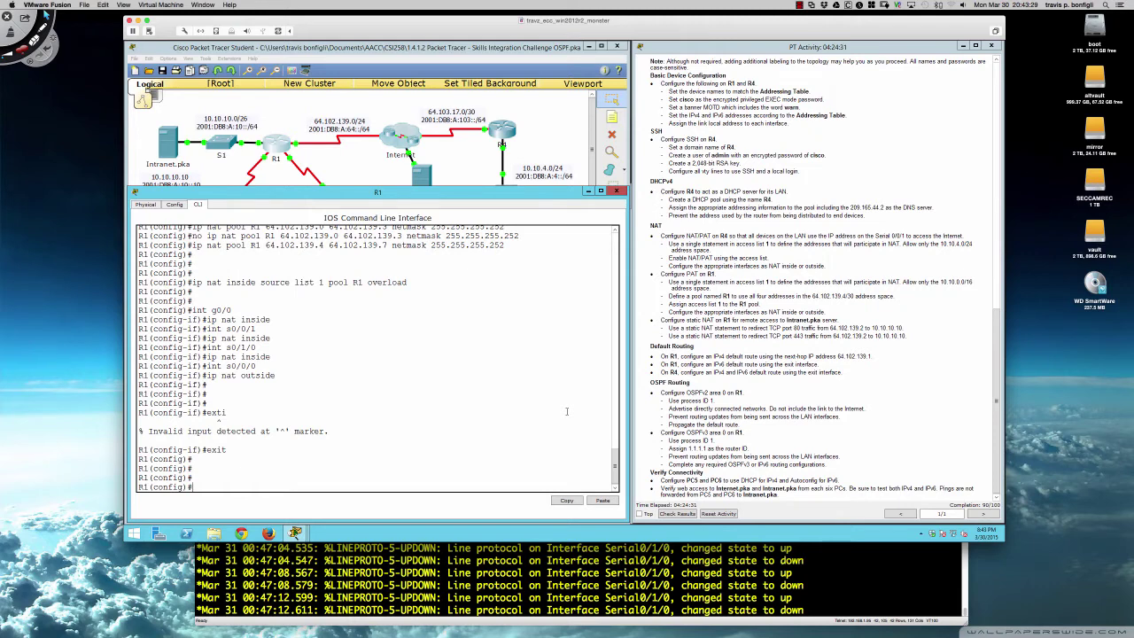
pyautogui.write('ip nat')
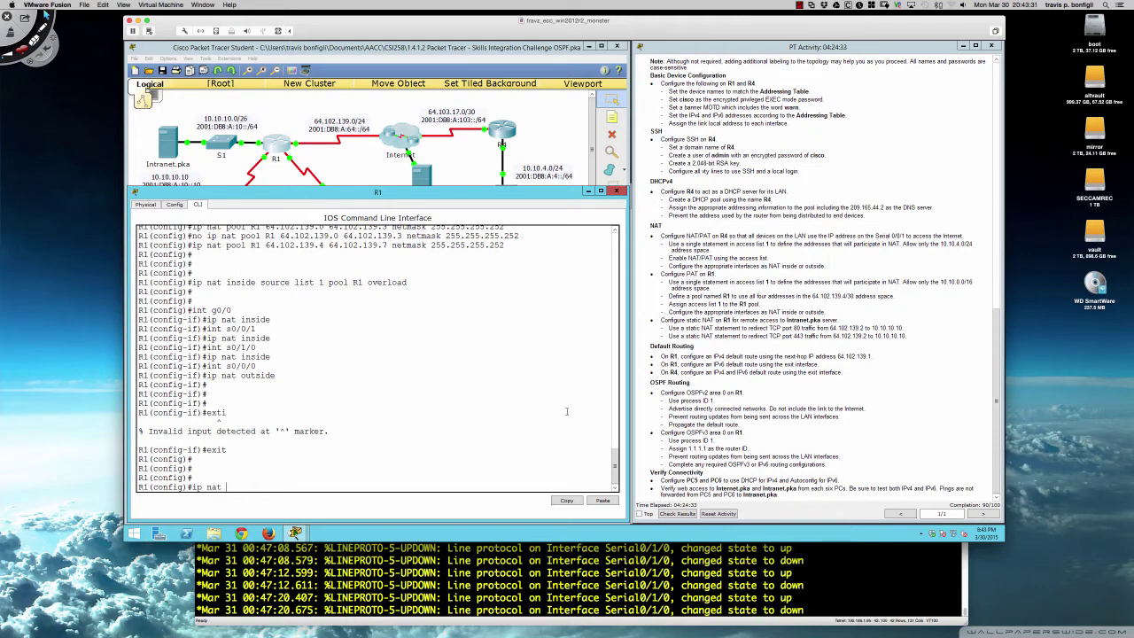
pyautogui.write(' inside source sta')
# - Add static NAT on R1 mapping TCP 10.10.10.10 port 80 to 64.102.139.2 port 80
pyautogui.press('Tab')
pyautogui.write('tc')
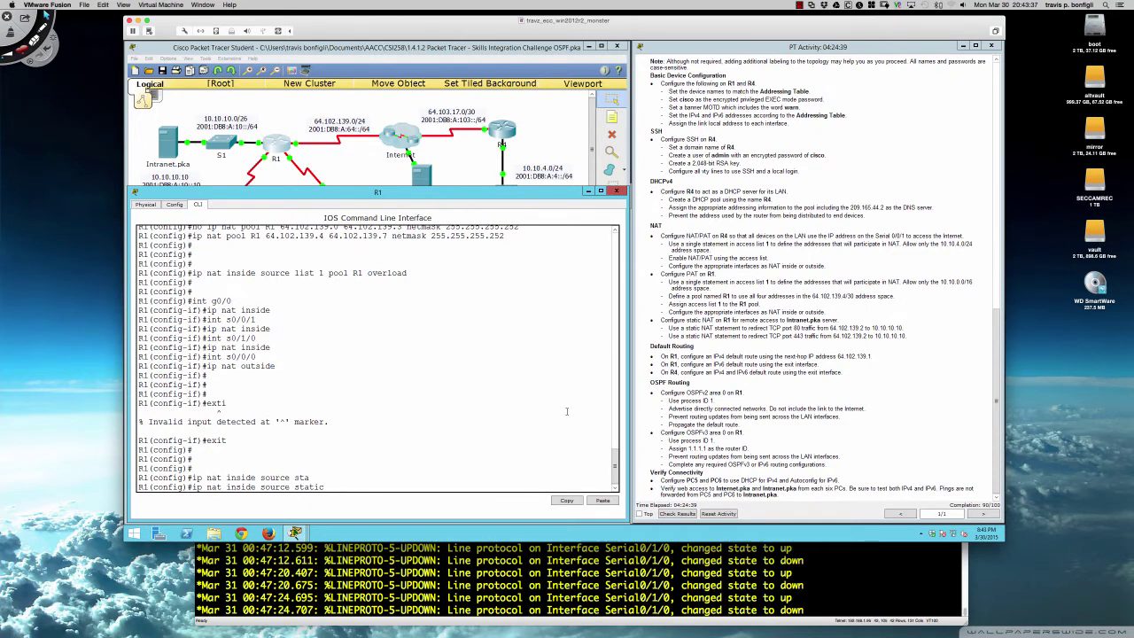
pyautogui.write('?')
pyautogui.write('tcp')
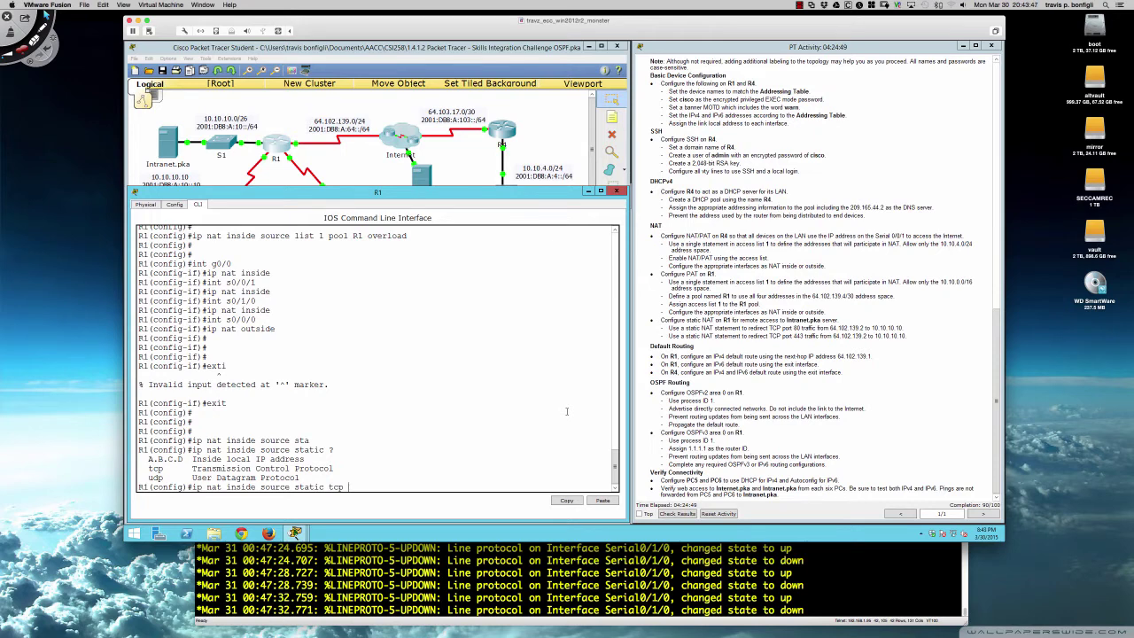
pyautogui.write('10.10.10.10')
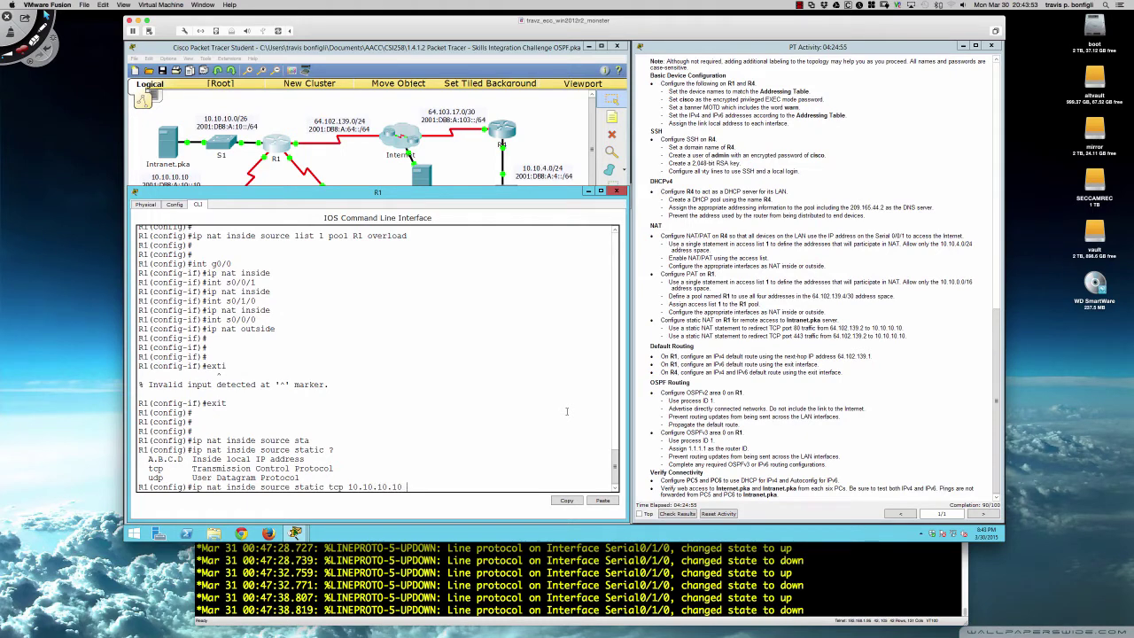
pyautogui.write(' 80')
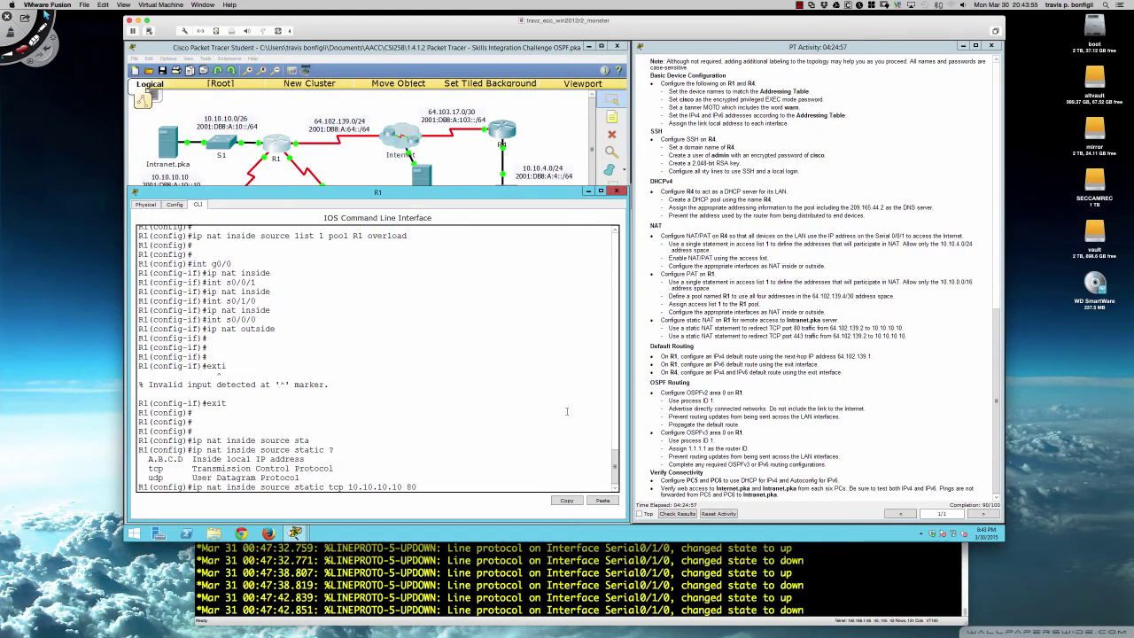
pyautogui.write(' 64')
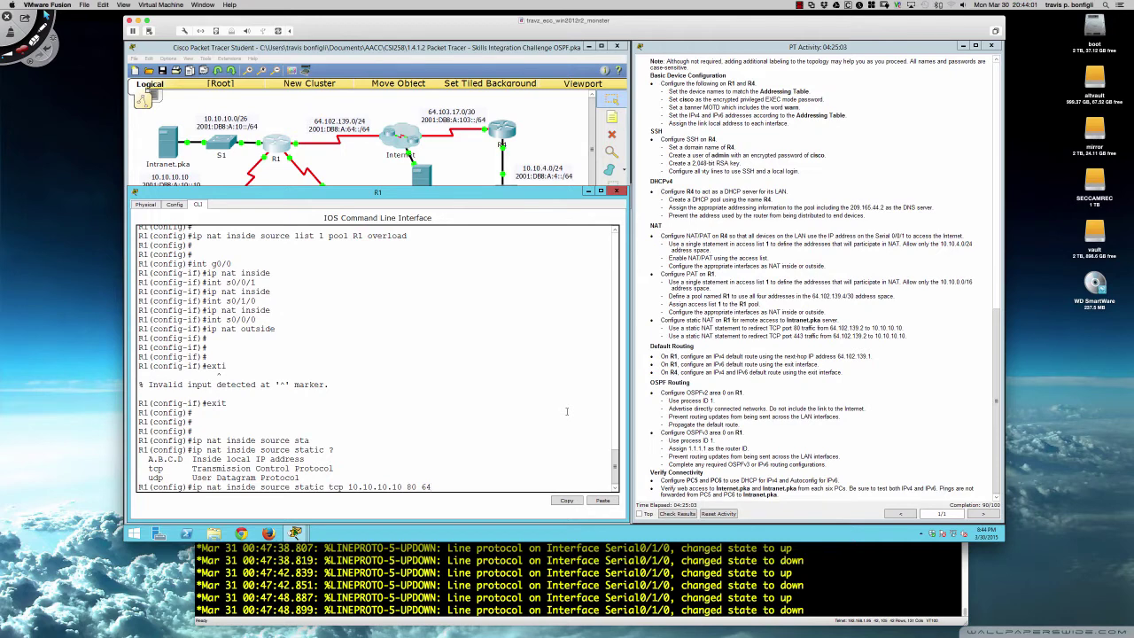
pyautogui.press('BackSpace')
pyautogui.press('BackSpace')
pyautogui.write('?')
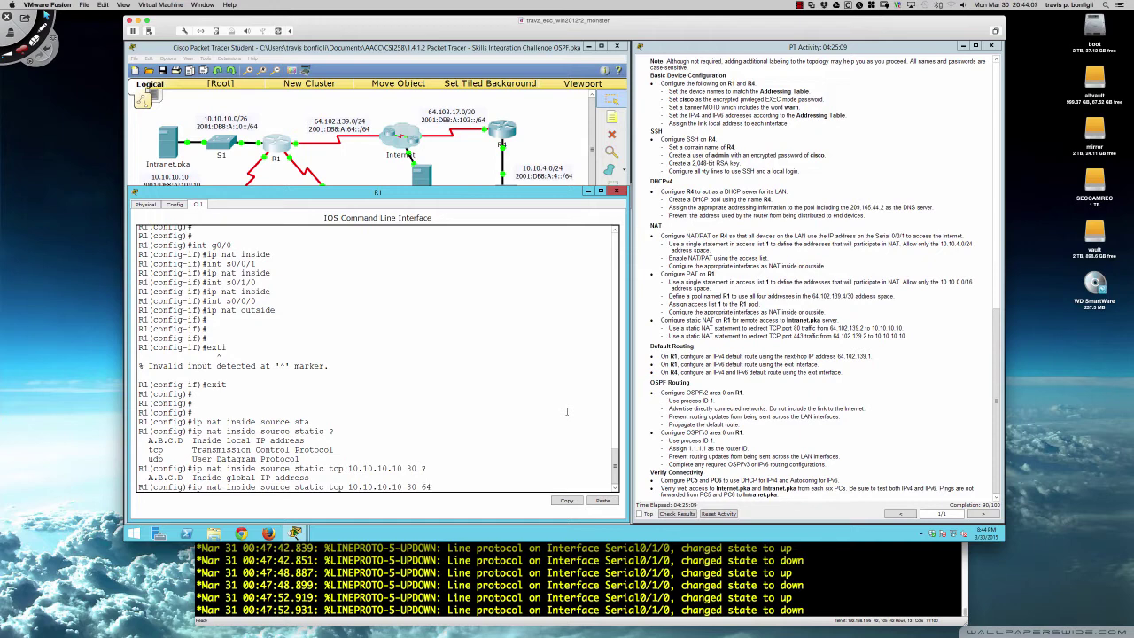
pyautogui.write('.102.139')
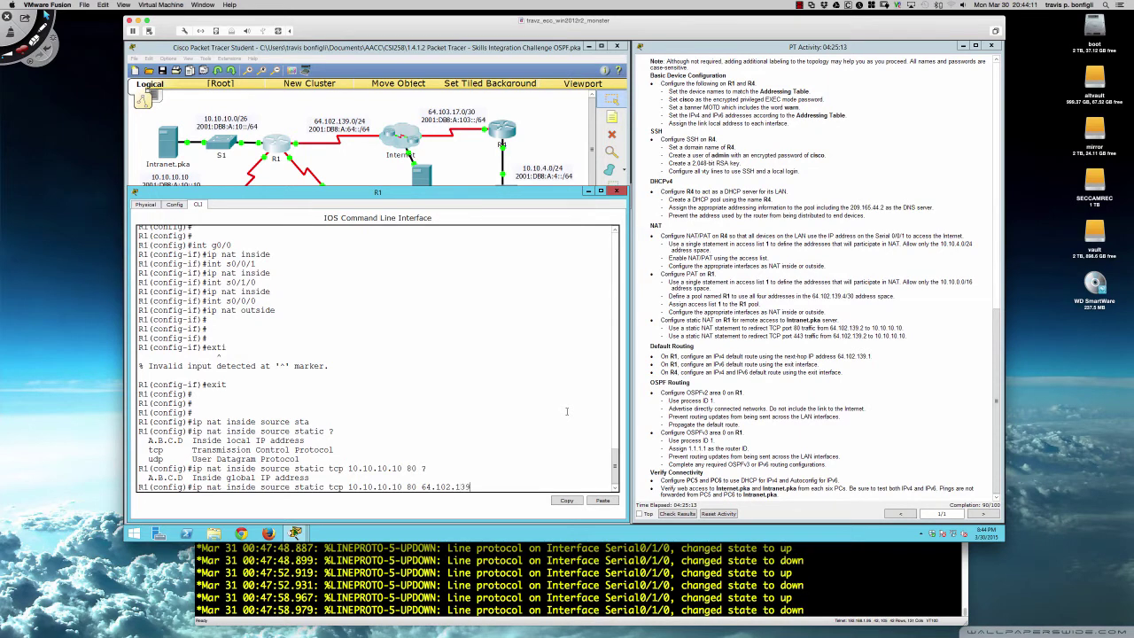
pyautogui.write('.2 80 ?')
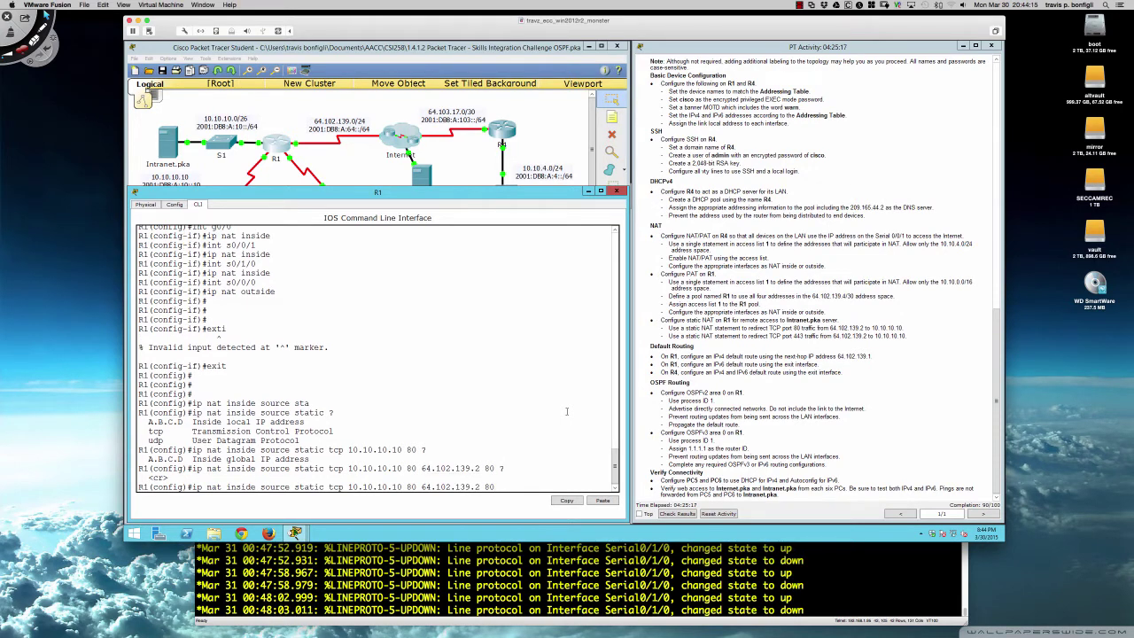
pyautogui.press('Return')
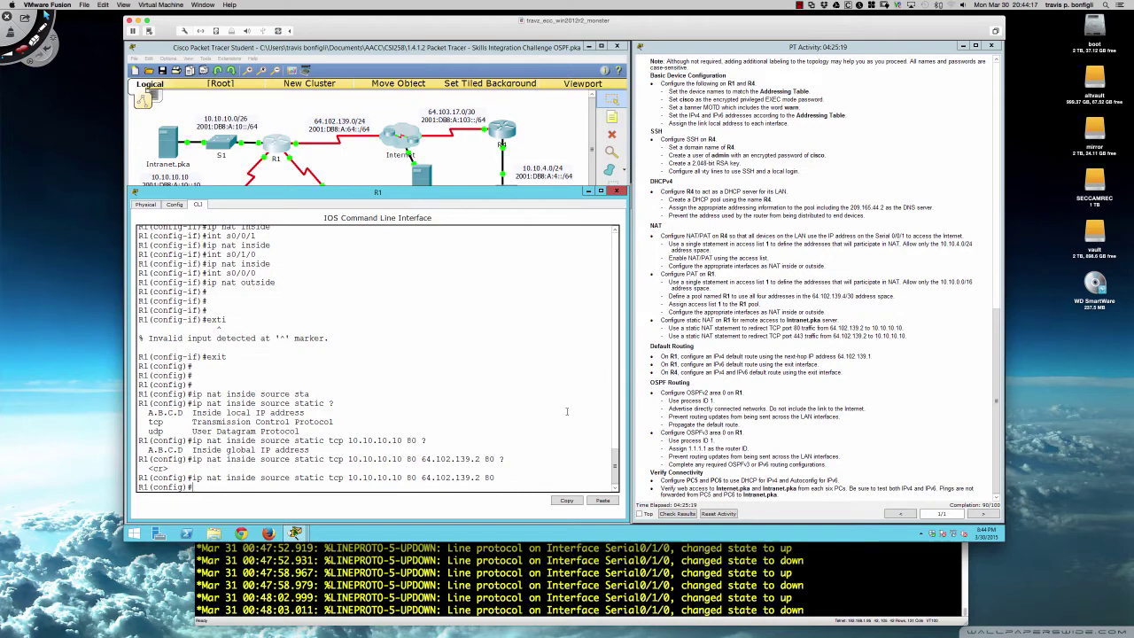
# - Recall the port 80 static NAT command and change both ports to 443
pyautogui.press('Return')
pyautogui.press('Return')
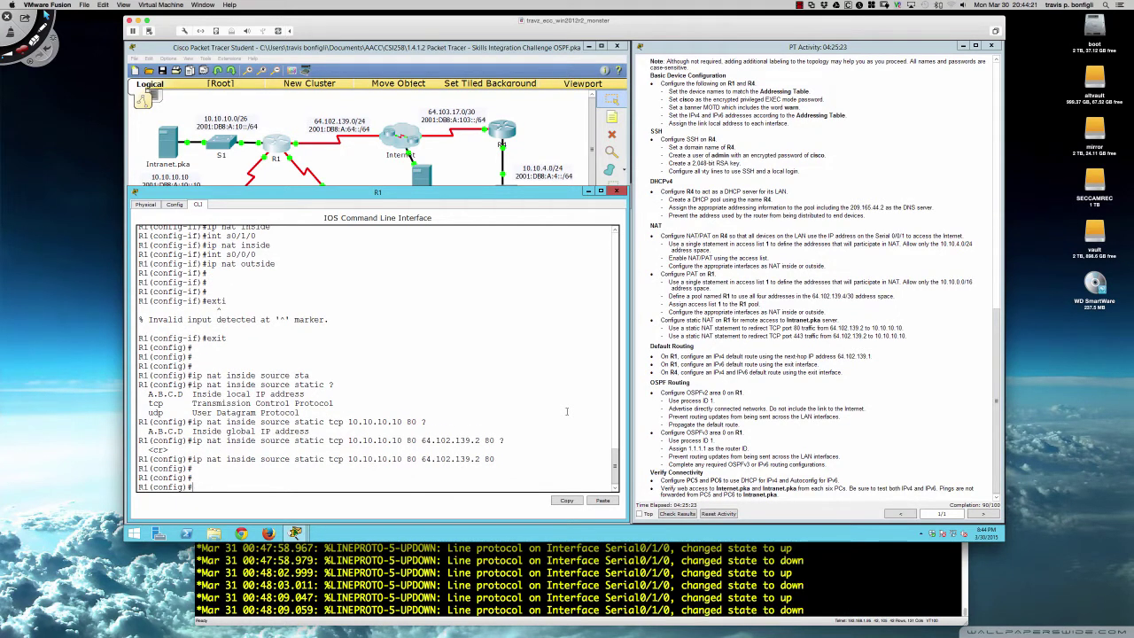
pyautogui.press('Up')
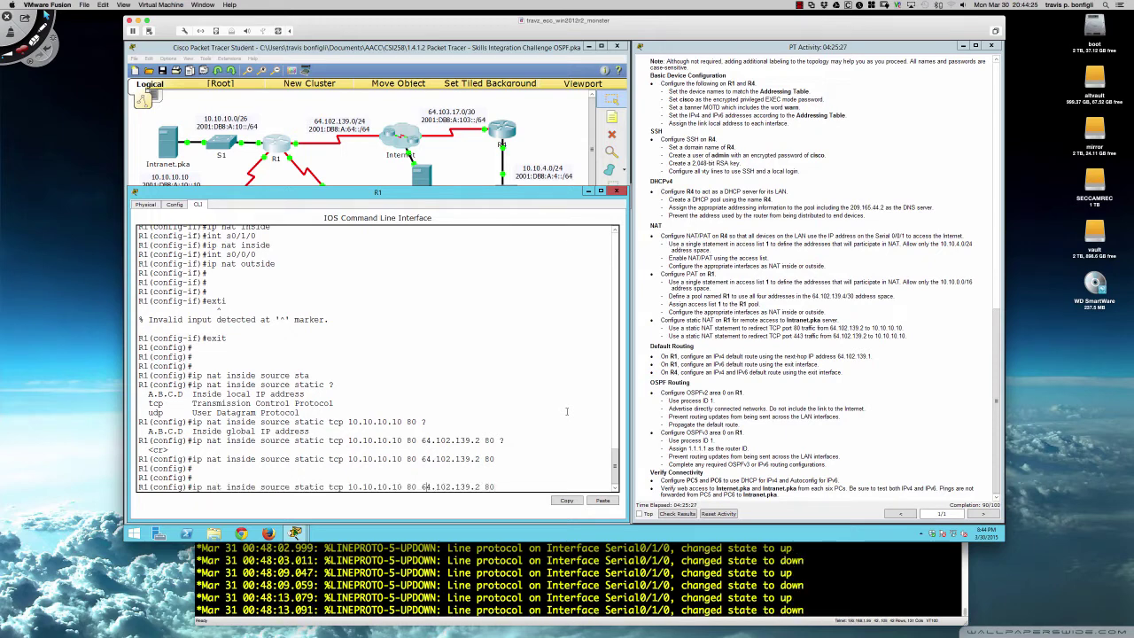
pyautogui.press('BackSpace')
pyautogui.press('BackSpace')
pyautogui.write('443')
pyautogui.press('Right')
pyautogui.press('Right')
pyautogui.press('Right')
pyautogui.press('Right')
pyautogui.press('Right')
pyautogui.press('Right')
pyautogui.press('Right')
pyautogui.press('Right')
pyautogui.press('Right')
pyautogui.press('Right')
pyautogui.press('Right')
pyautogui.press('Right')
pyautogui.press('Right')
pyautogui.press('Right')
pyautogui.press('Right')
pyautogui.press('Right')
pyautogui.press('BackSpace')
pyautogui.write('44')
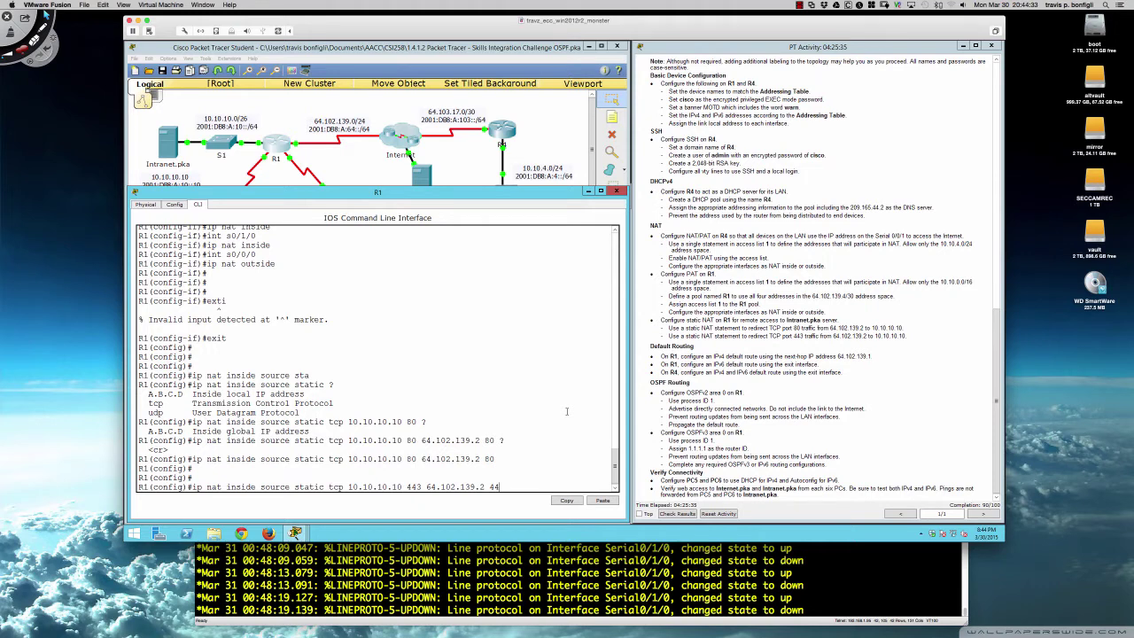
pyautogui.write('3')
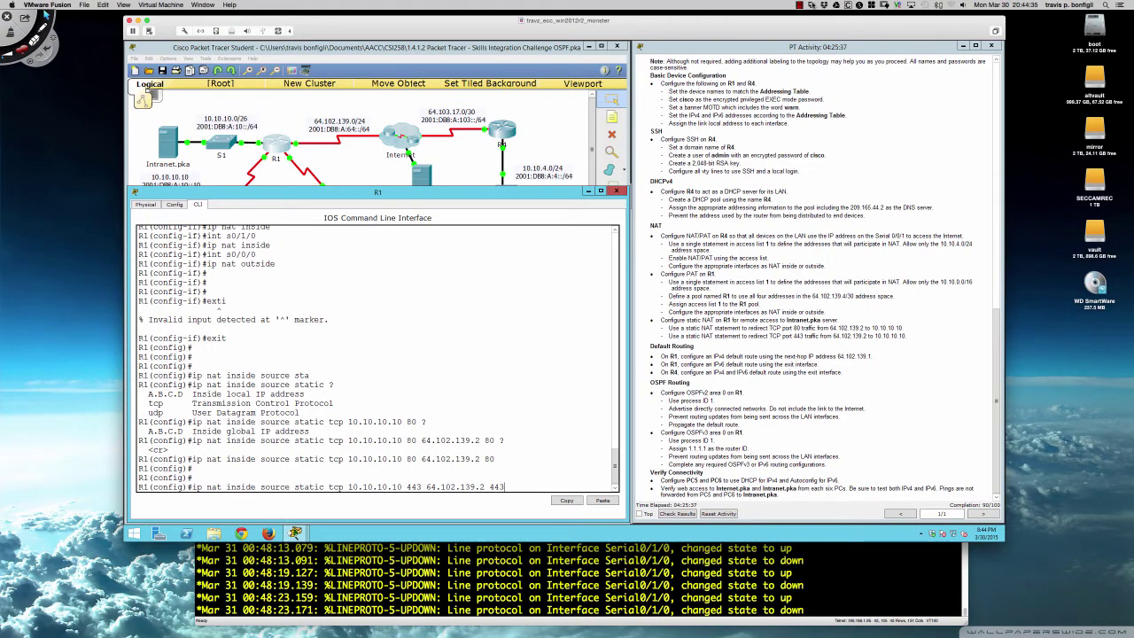
pyautogui.click(800, 5)
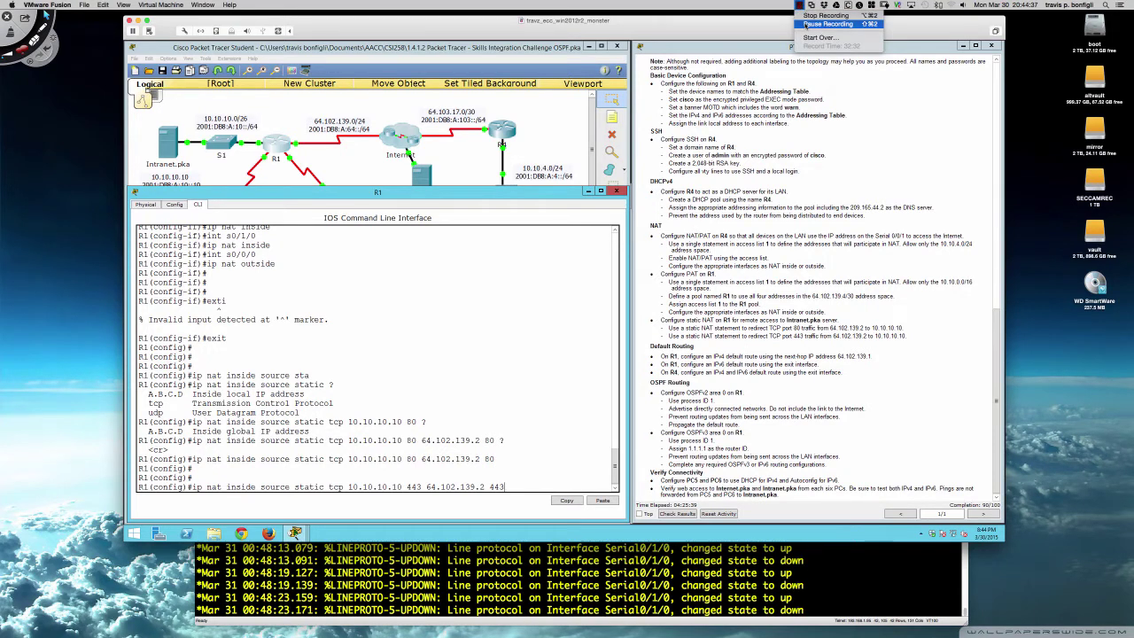
pyautogui.click(806, 24)
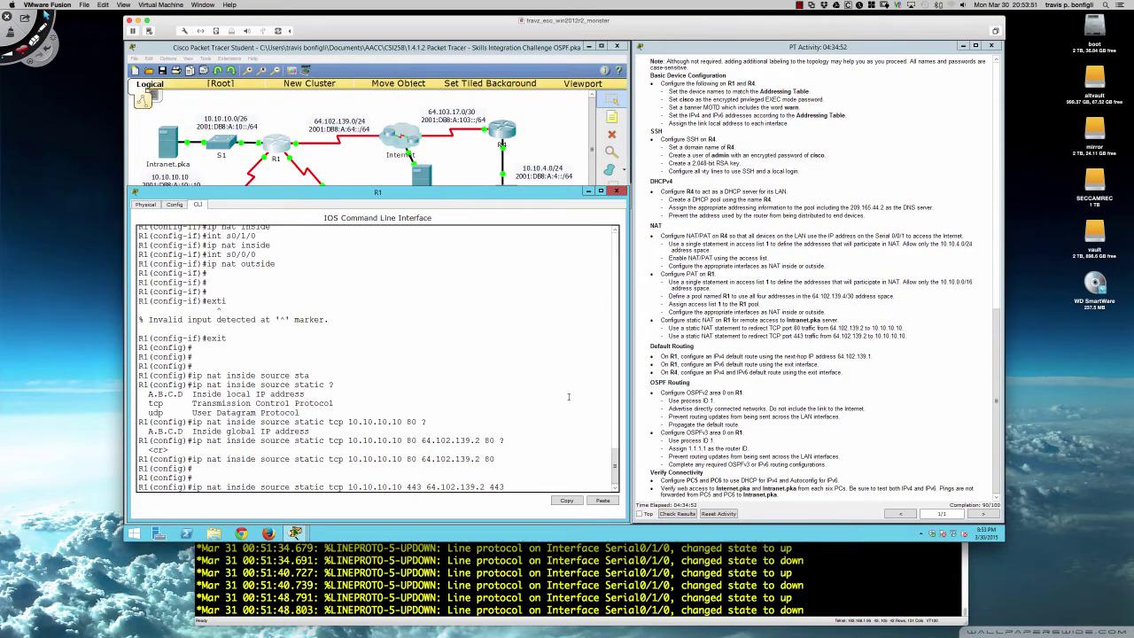
# - Enter the port 443 static NAT mapping, then review and close the 92/100 results
pyautogui.press('Return')
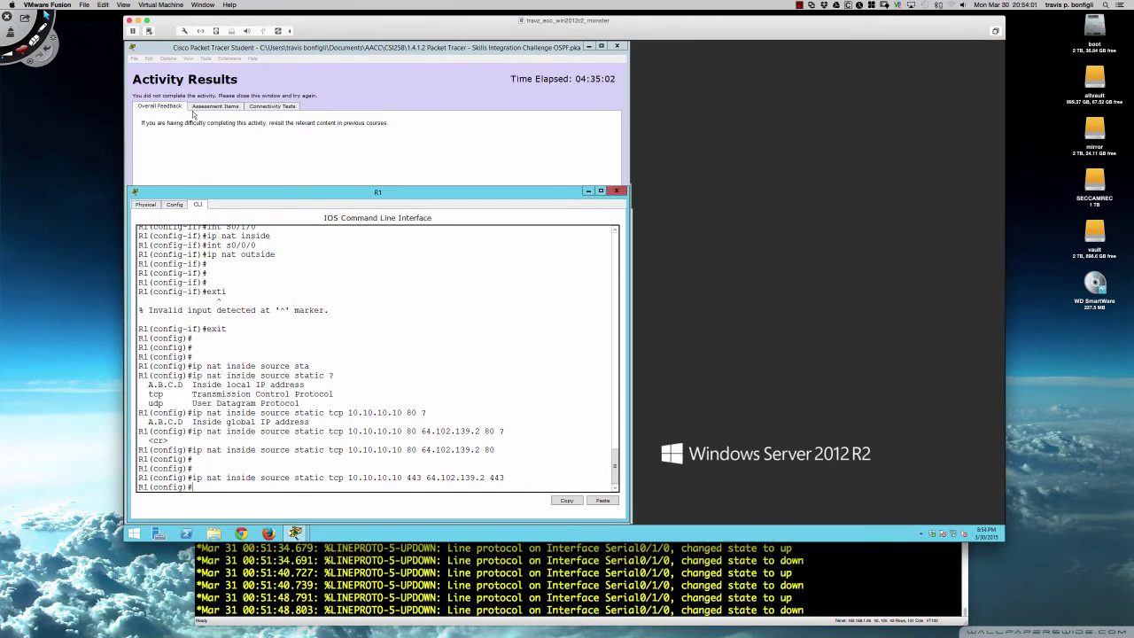
pyautogui.click(213, 106)
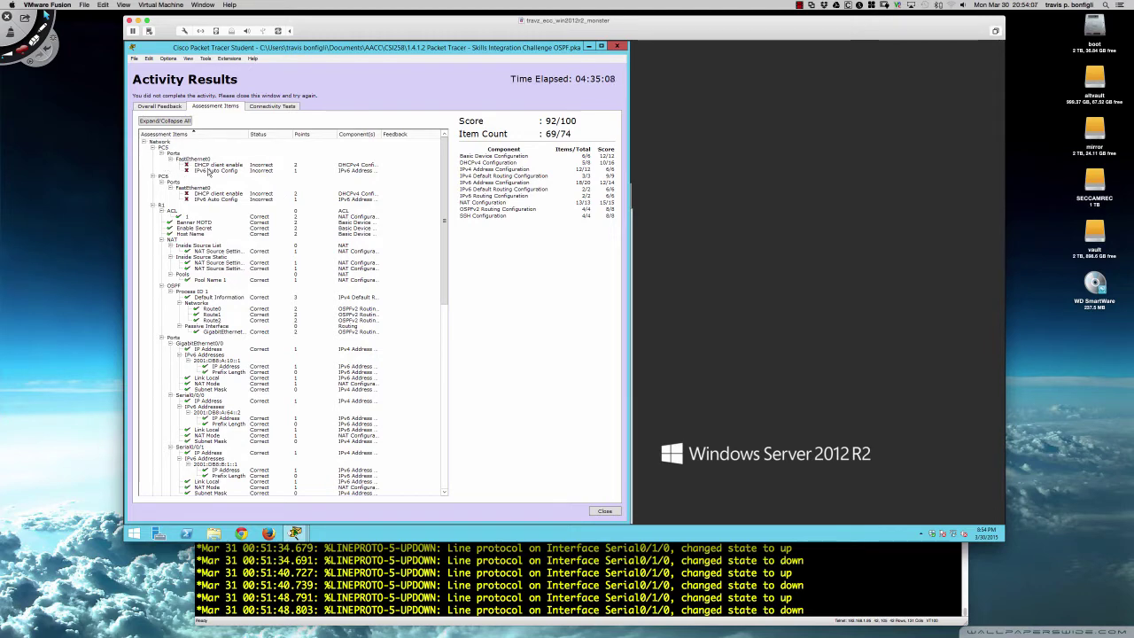
pyautogui.scroll(-10, 210, 174)
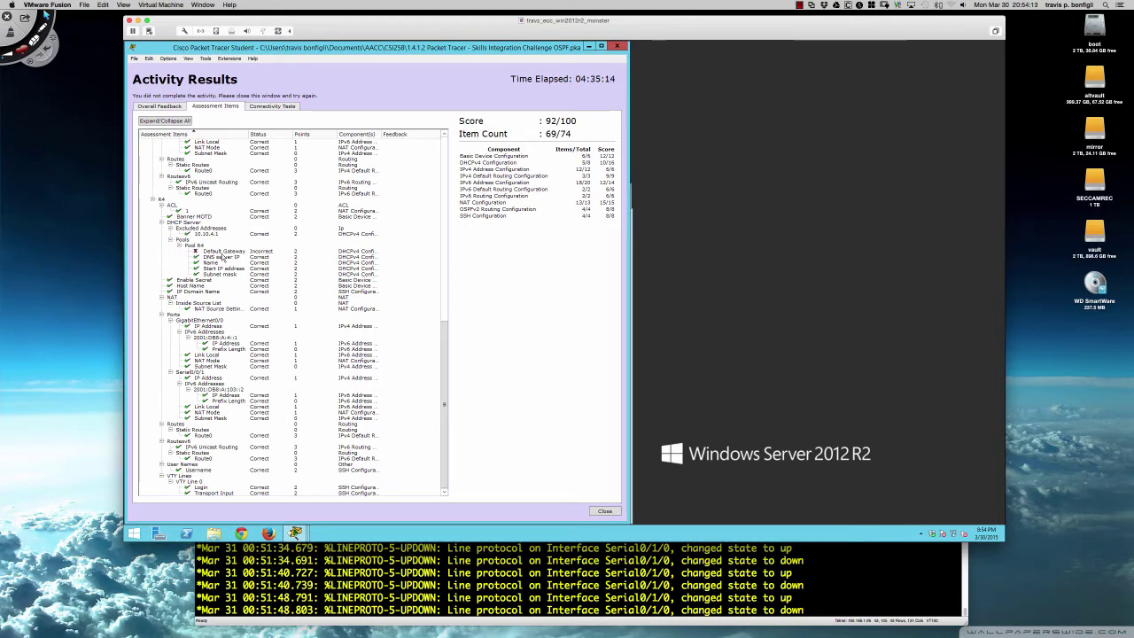
pyautogui.scroll(10, 221, 257)
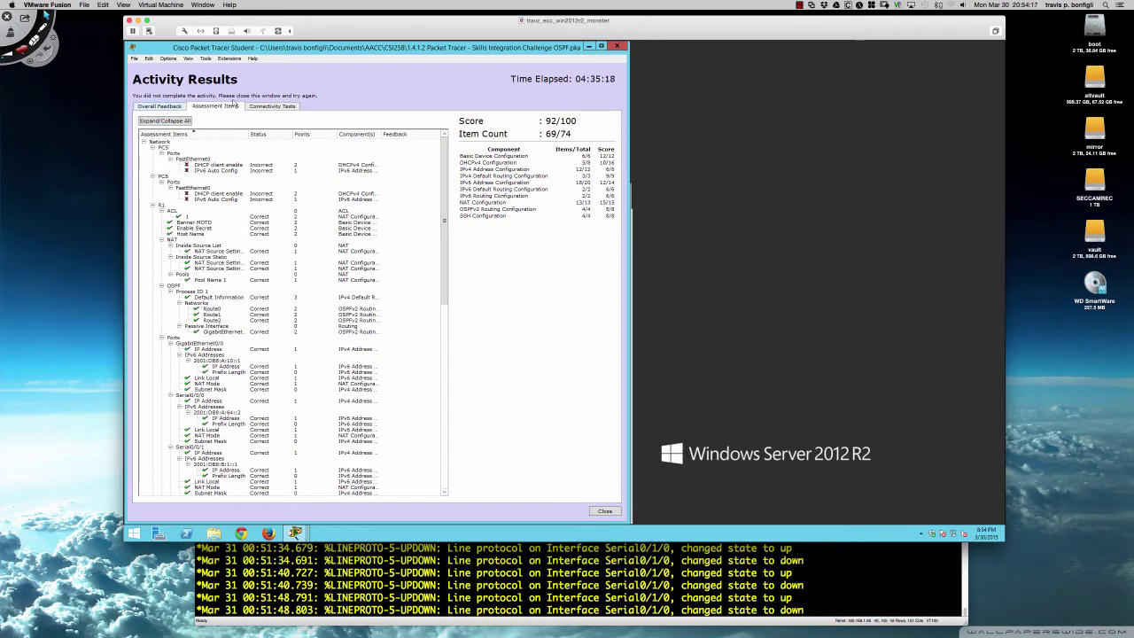
pyautogui.click(618, 46)
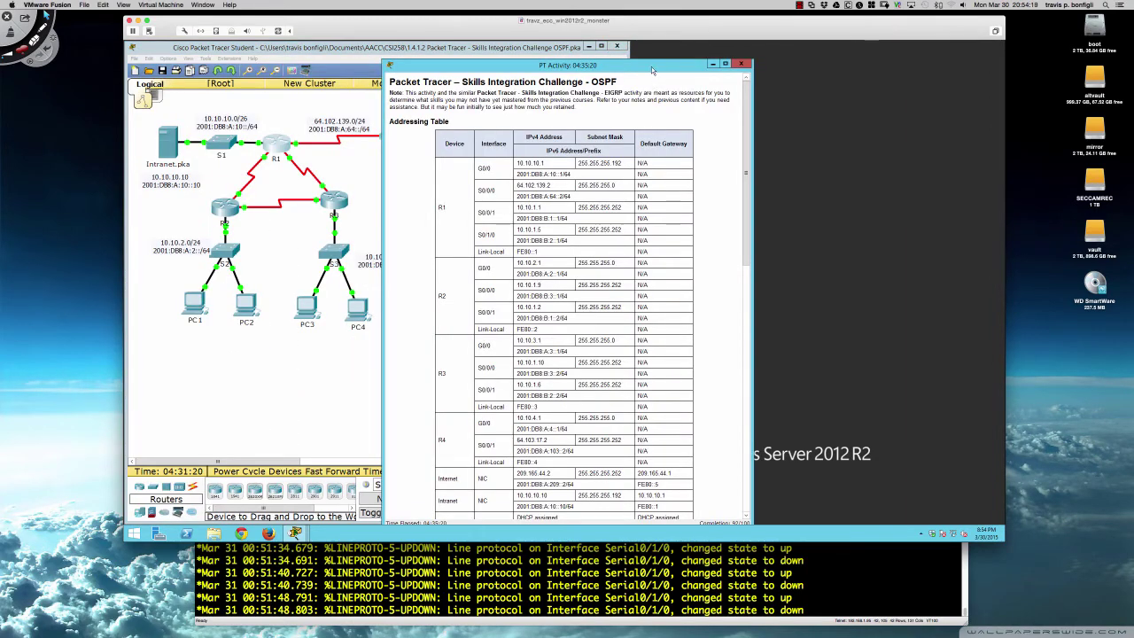
# - Move the activity instructions to the right side and open PC5
pyautogui.moveTo(654, 67); pyautogui.dragTo(903, 51)
pyautogui.scroll(-10, 754, 252)
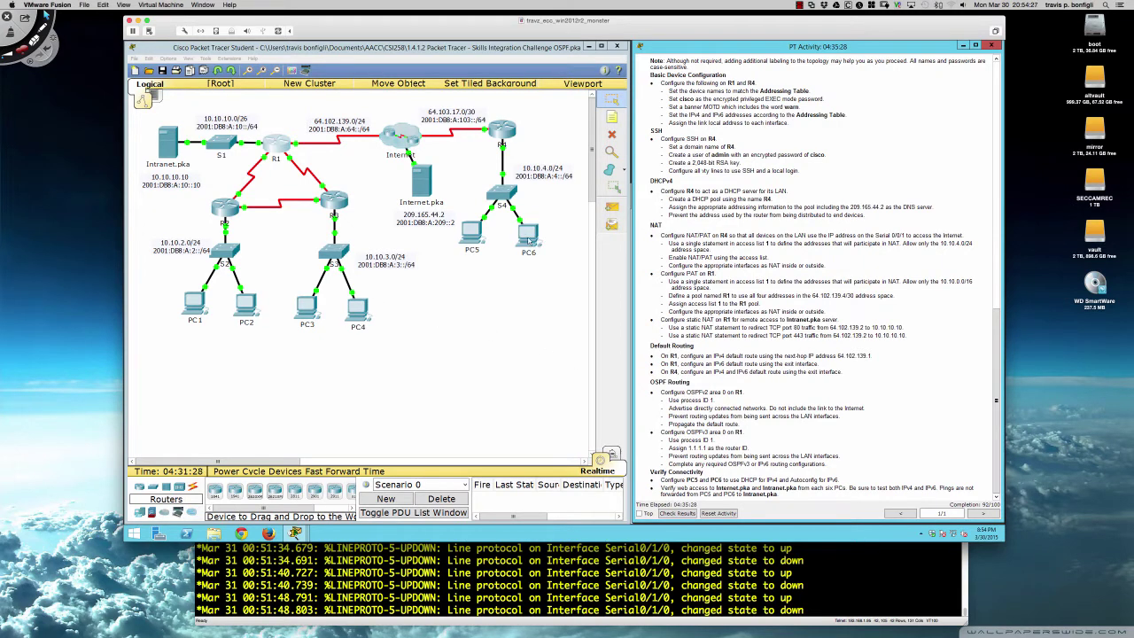
pyautogui.click(475, 230)
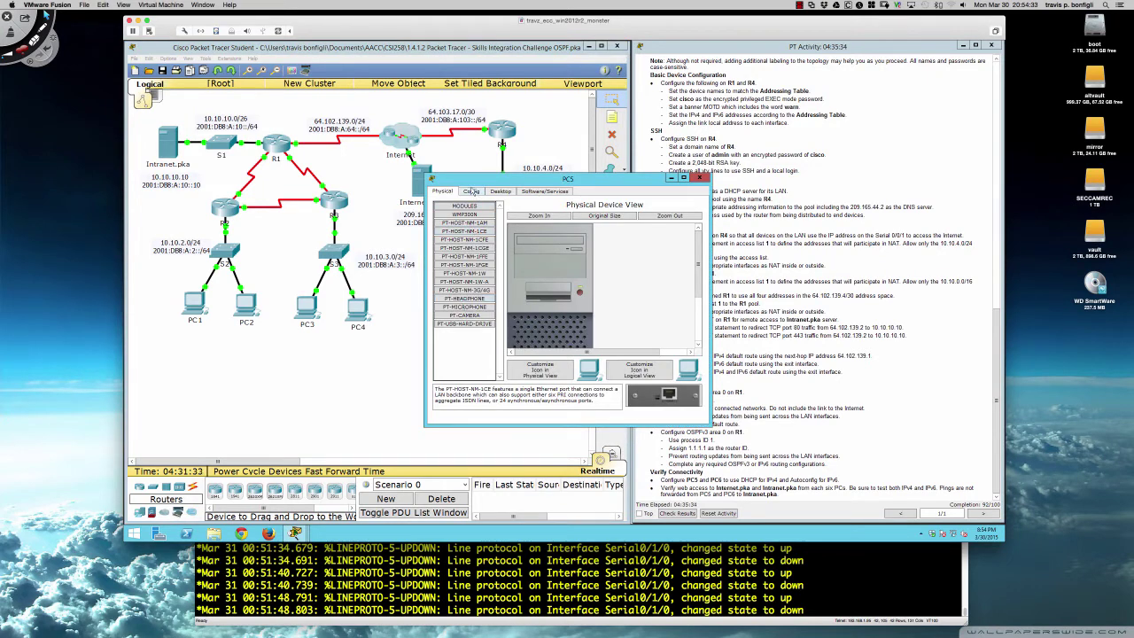
# - Switch PC5 to DHCP, obtaining 10.10.4.2 with gateway 10.10.4.1, and close it
pyautogui.click(472, 193)
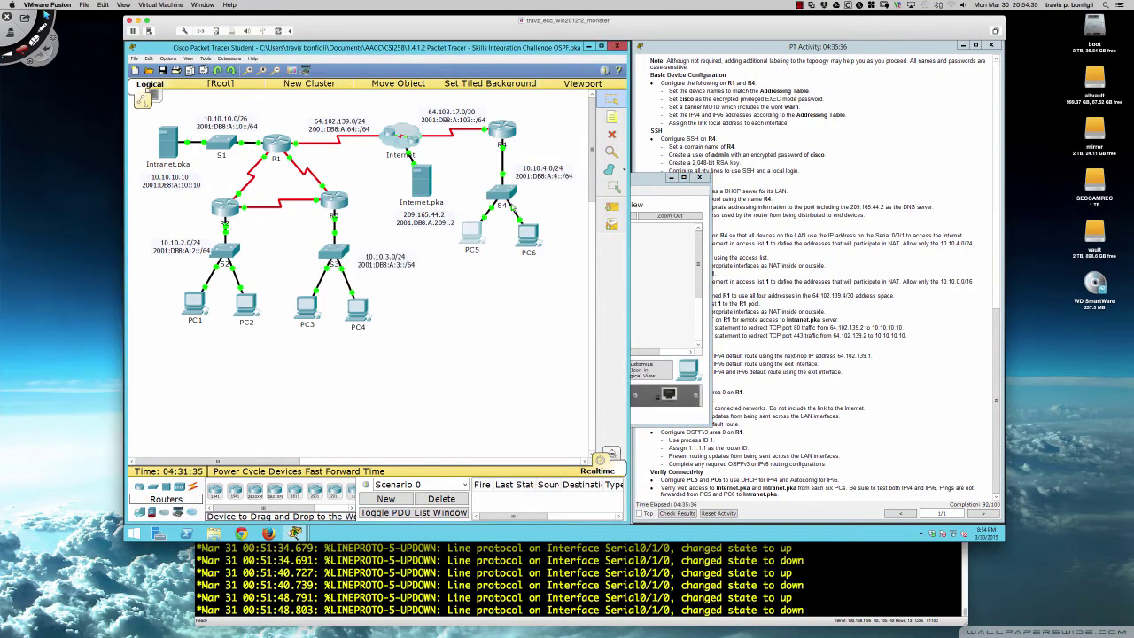
pyautogui.click(501, 192)
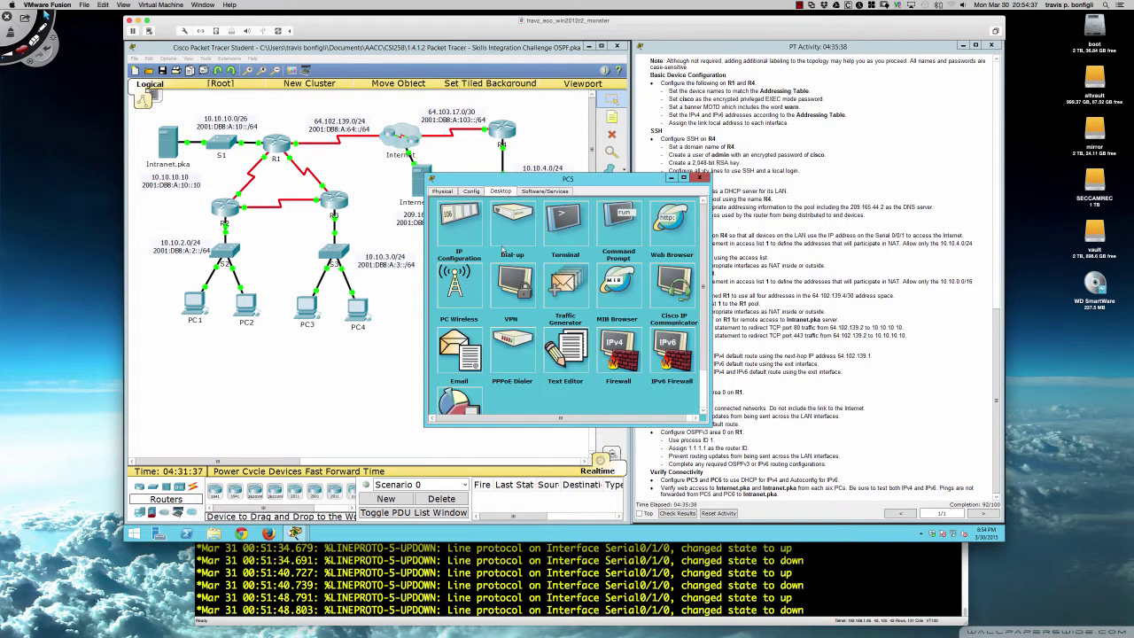
pyautogui.click(447, 218)
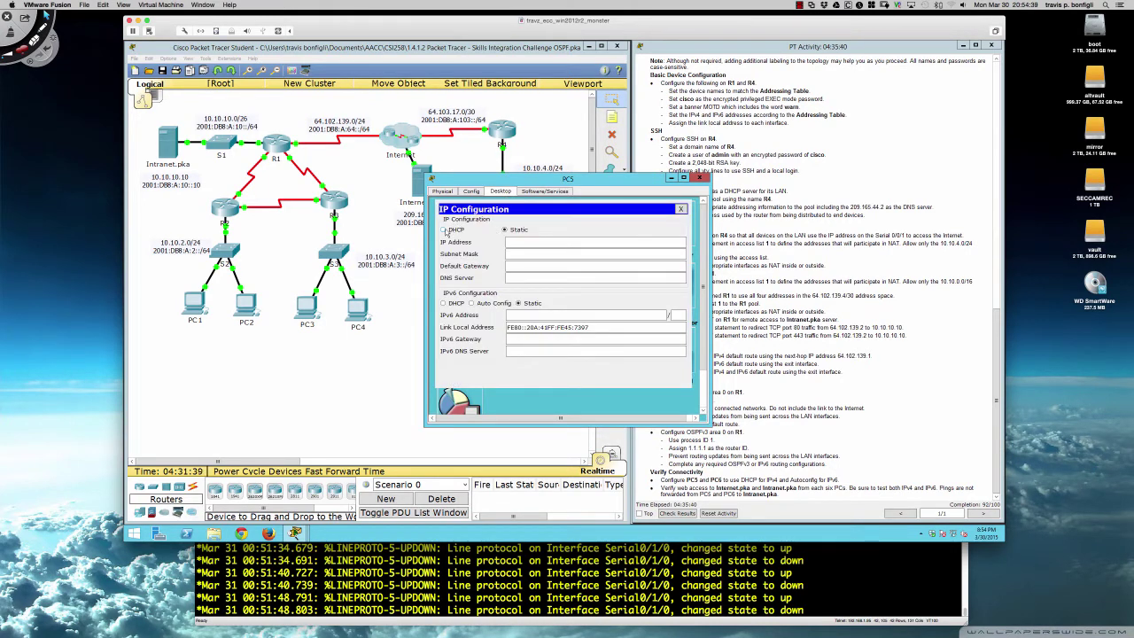
pyautogui.click(444, 230)
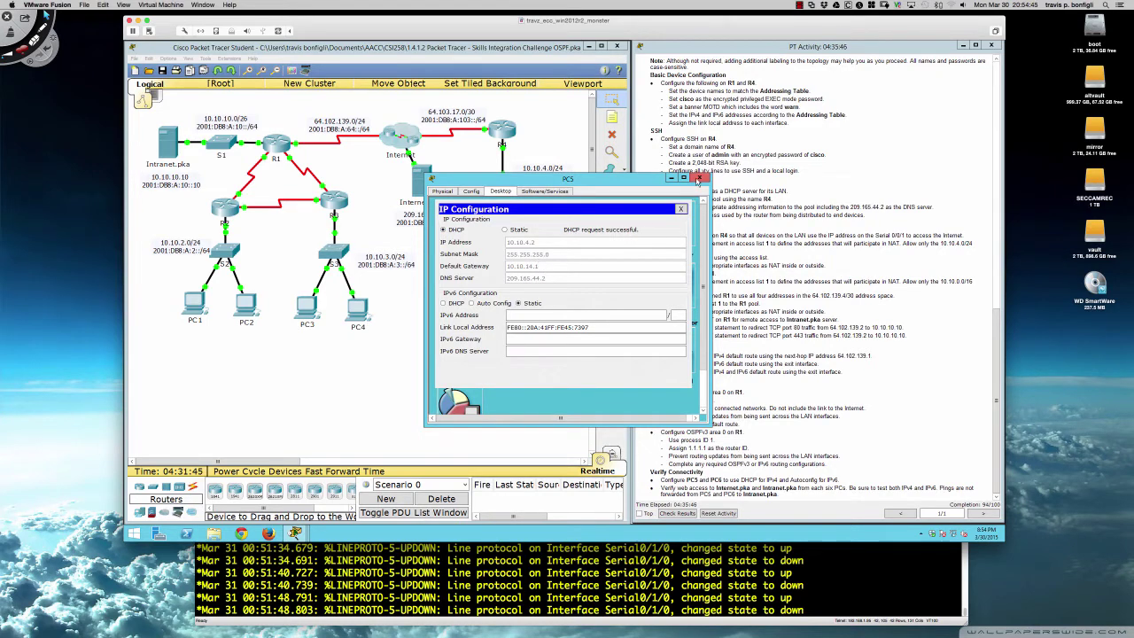
pyautogui.click(699, 179)
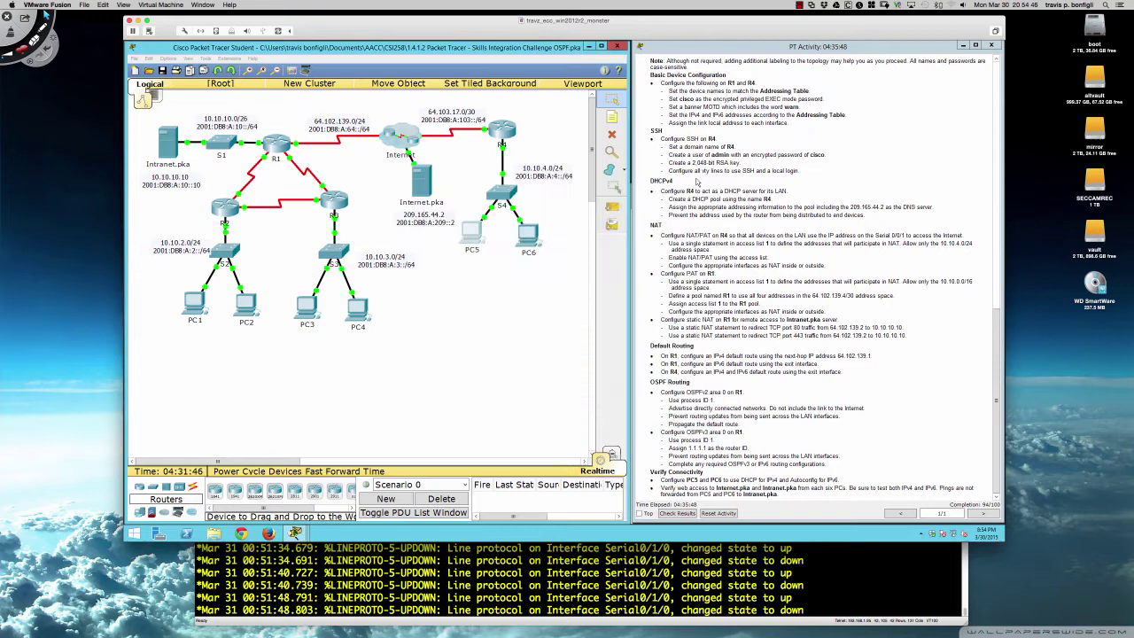
pyautogui.click(523, 239)
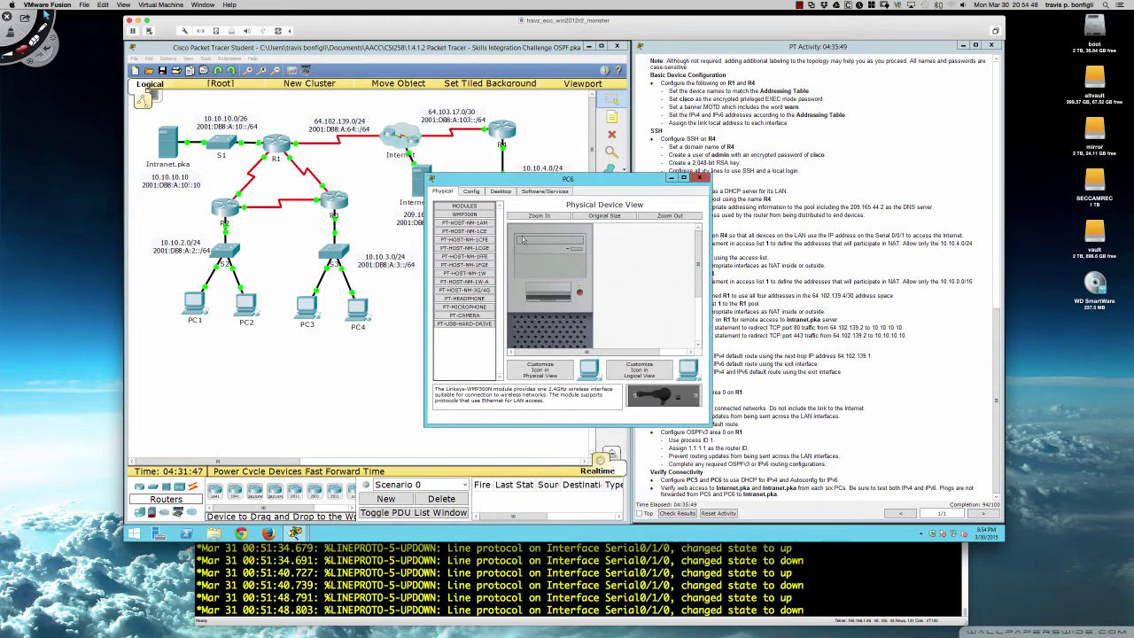
# - Switch PC6 to DHCP so it receives 10.10.4.3 from R4, then close it
pyautogui.click(499, 191)
pyautogui.click(469, 232)
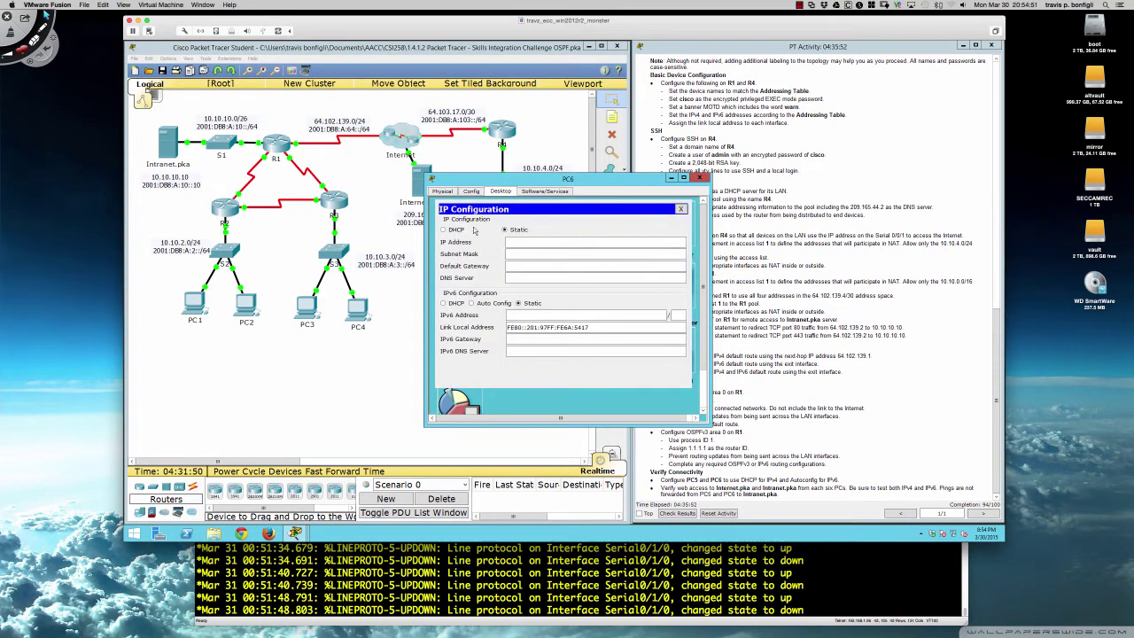
pyautogui.click(444, 231)
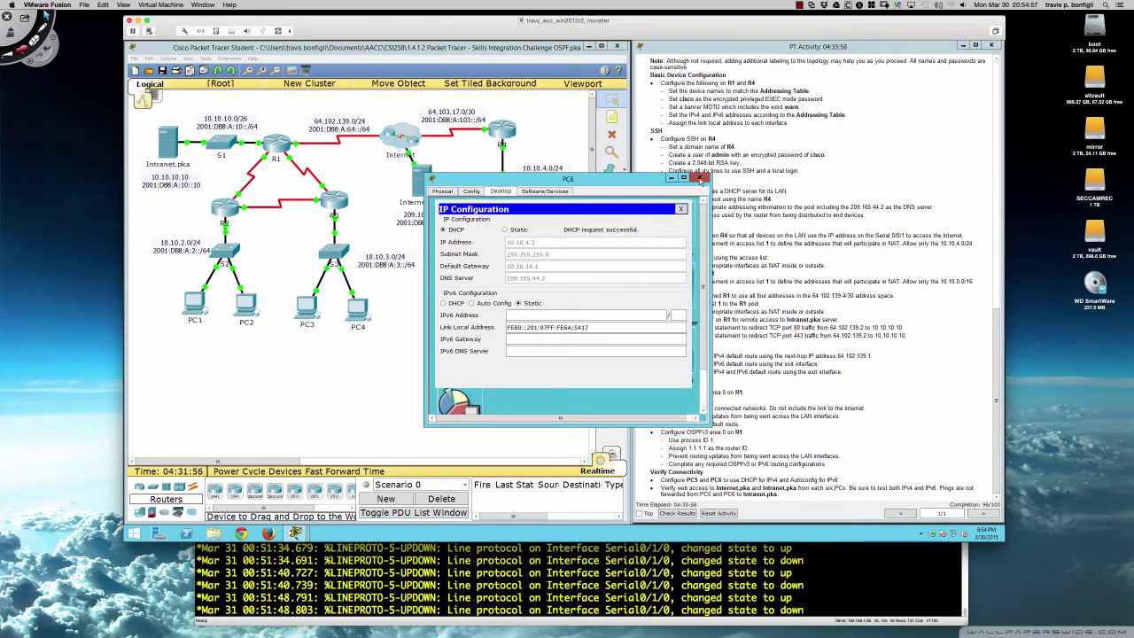
pyautogui.click(700, 178)
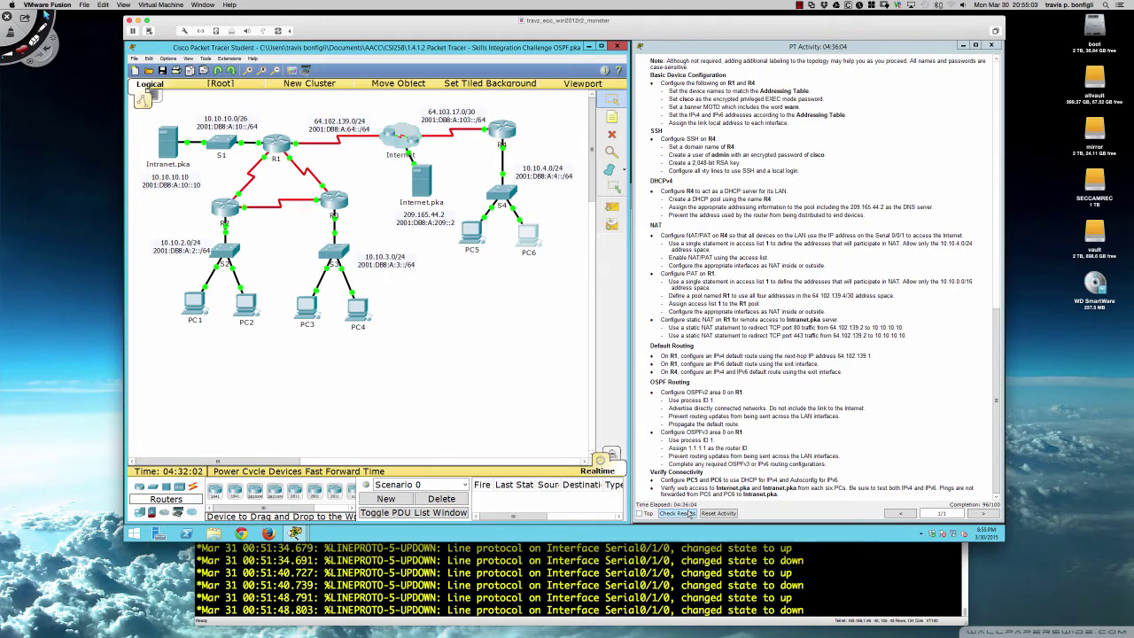
# - Check results and review Assessment Items: 96/100, flagging IPv6 auto-config and R4's DHCP gateway
pyautogui.click(690, 514)
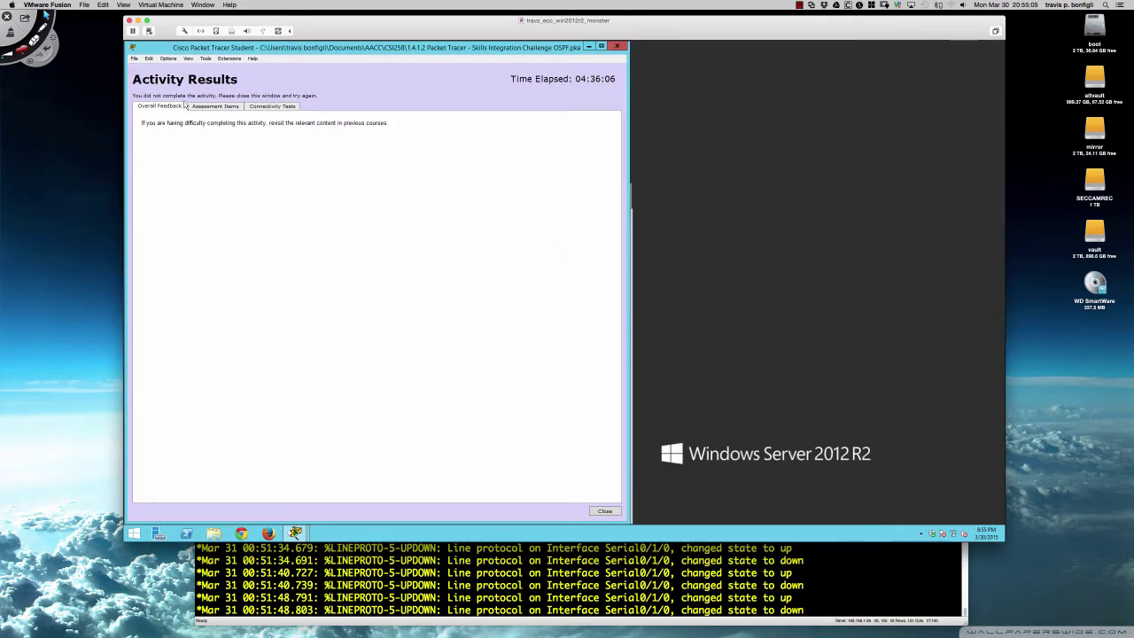
pyautogui.click(213, 106)
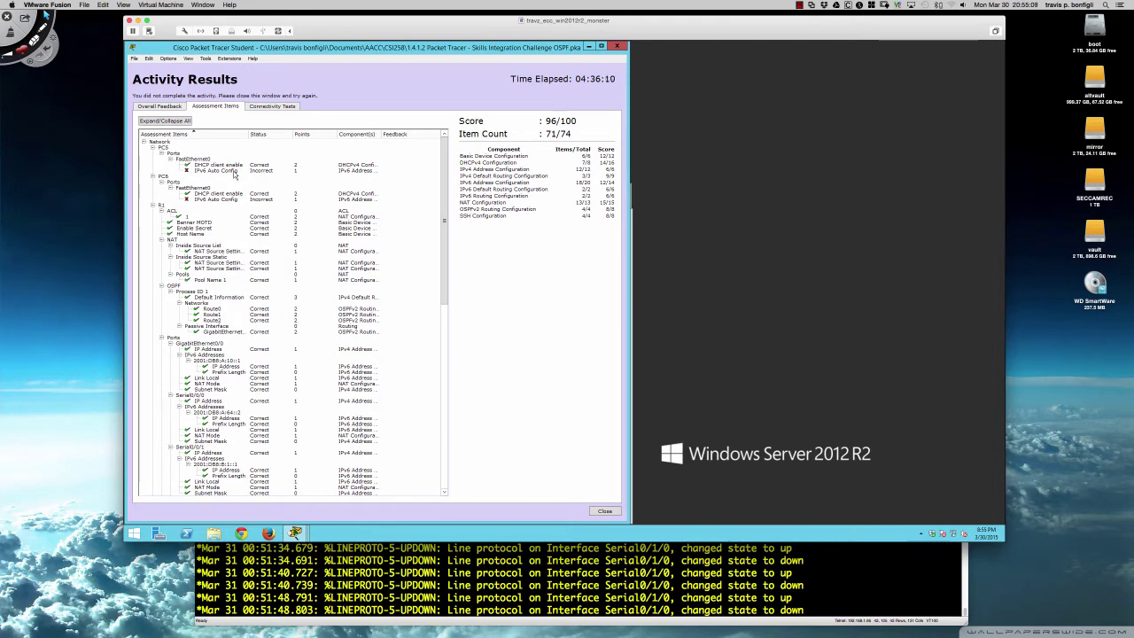
pyautogui.scroll(-6, 235, 191)
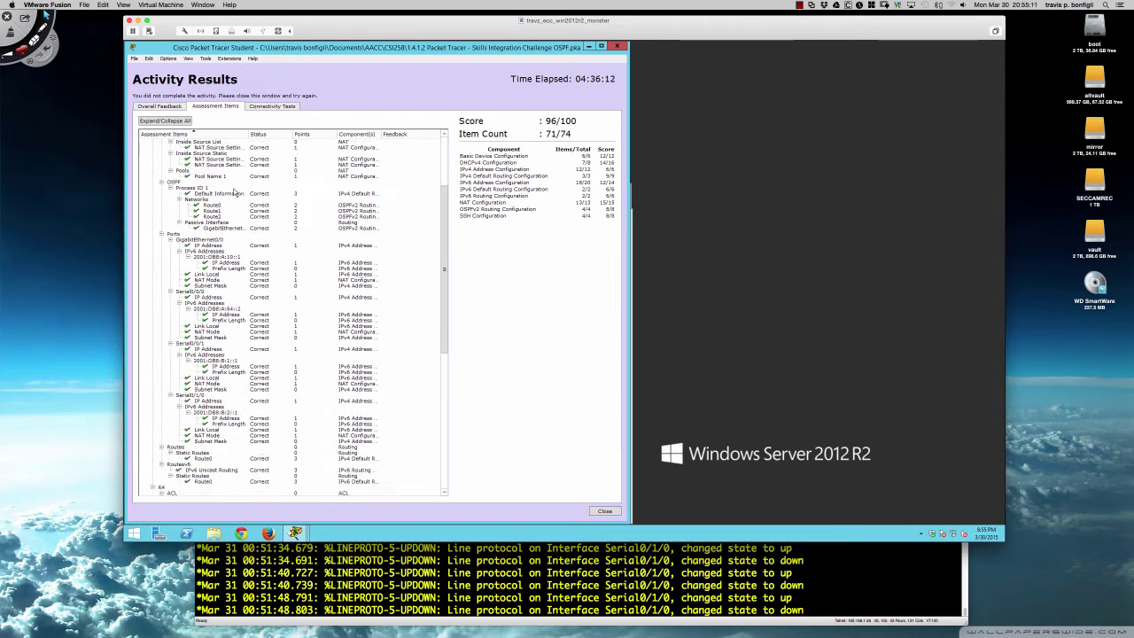
pyautogui.scroll(-13, 235, 190)
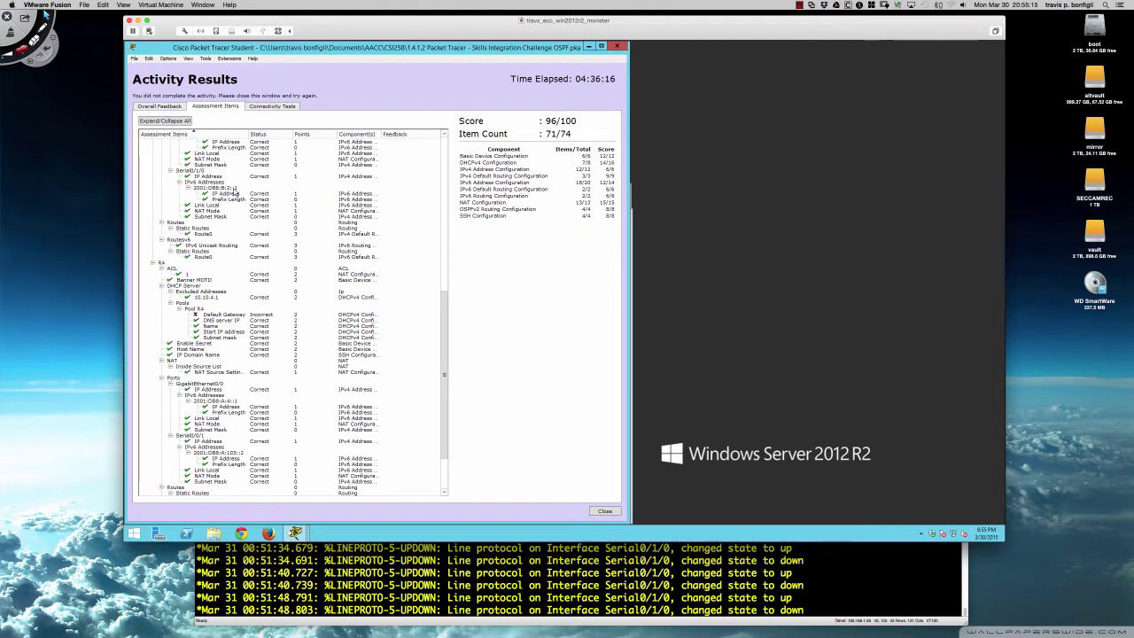
pyautogui.scroll(20, 236, 193)
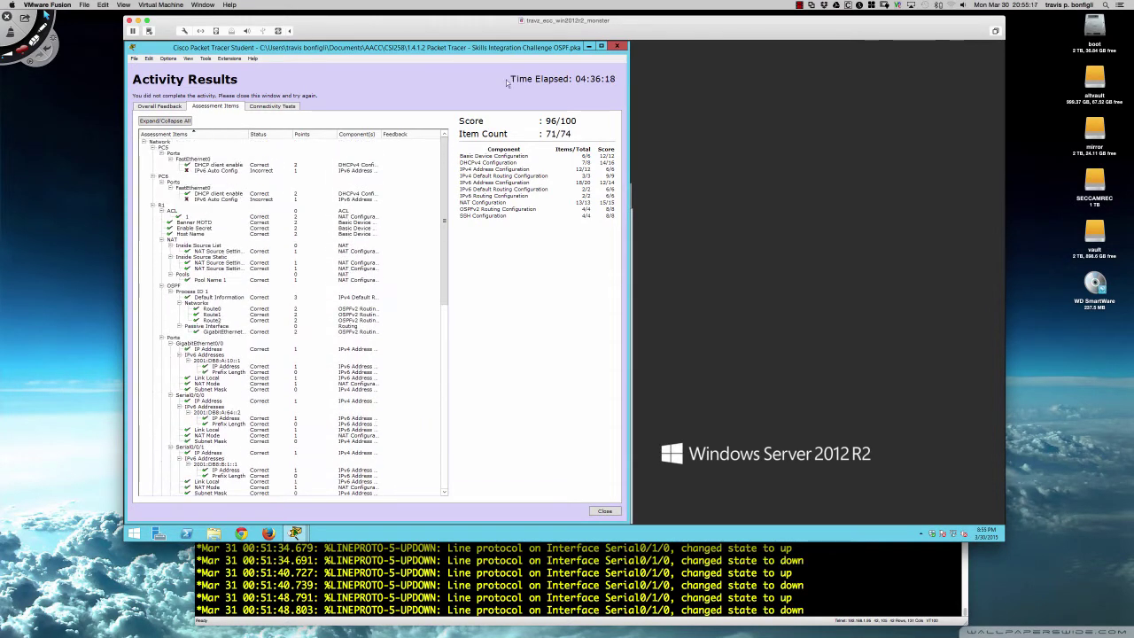
# - On R4's command line, enter privileged mode and display the running configuration
pyautogui.click(617, 46)
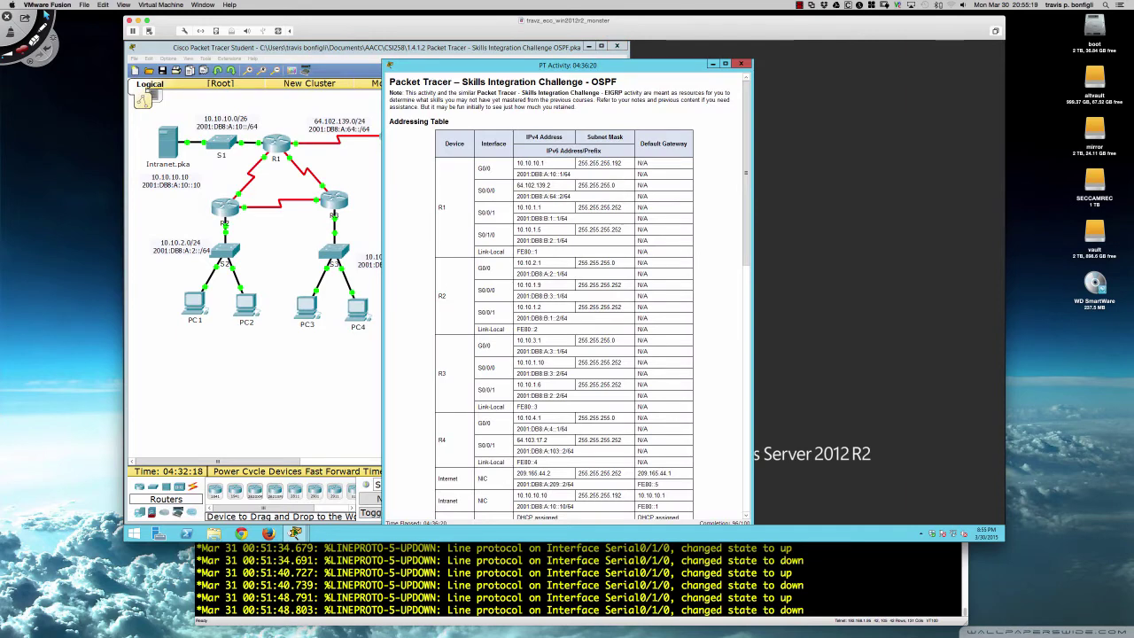
pyautogui.moveTo(535, 67); pyautogui.dragTo(788, 49)
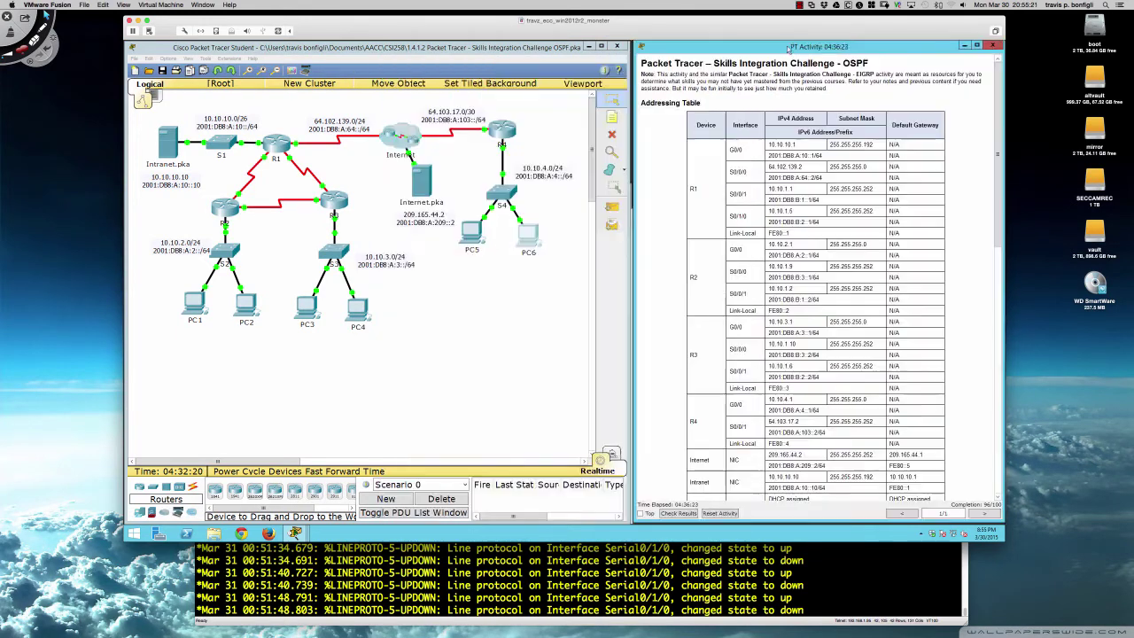
pyautogui.click(501, 130)
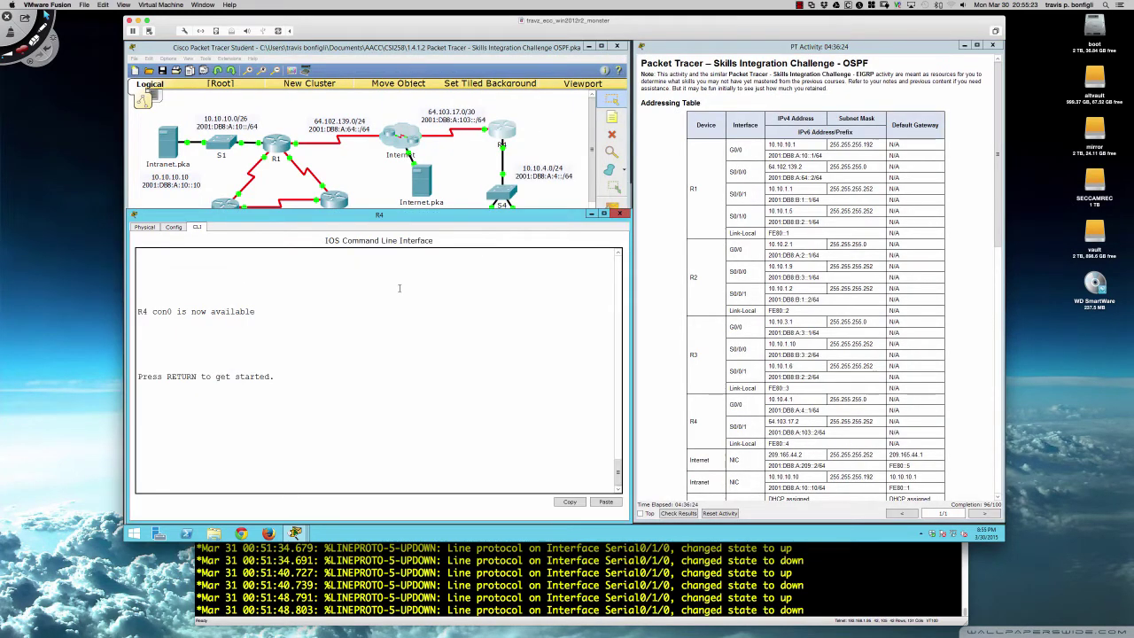
pyautogui.press('Return')
pyautogui.press('Return')
pyautogui.press('Return')
pyautogui.write('en')
pyautogui.press('Return')
pyautogui.press('Return')
pyautogui.press('Return')
pyautogui.press('Return')
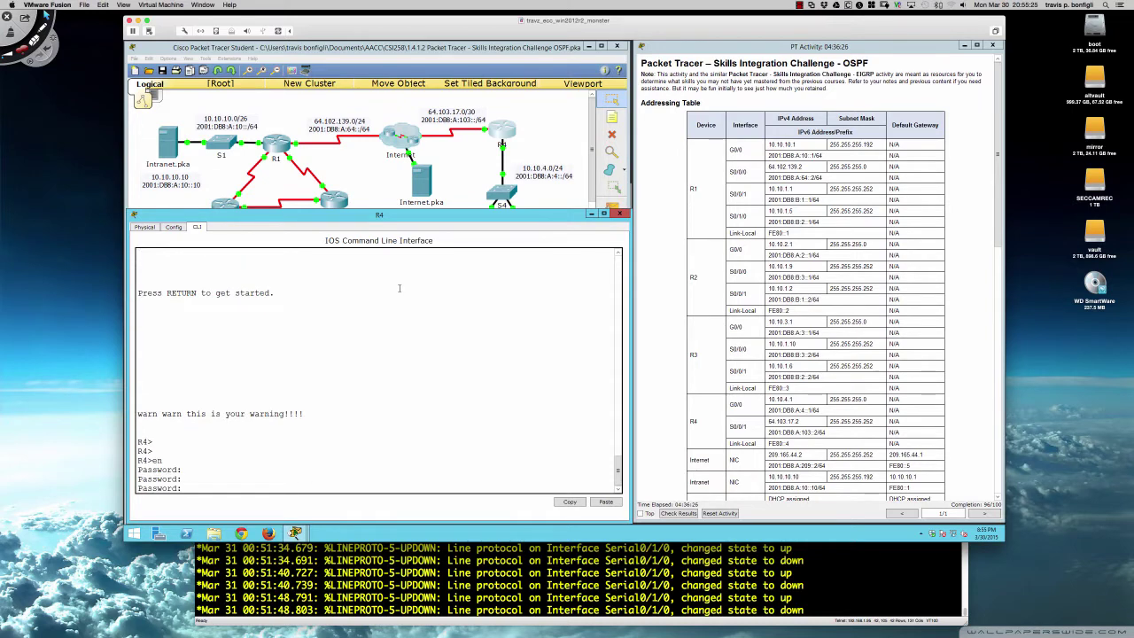
pyautogui.write('en')
pyautogui.press('Return')
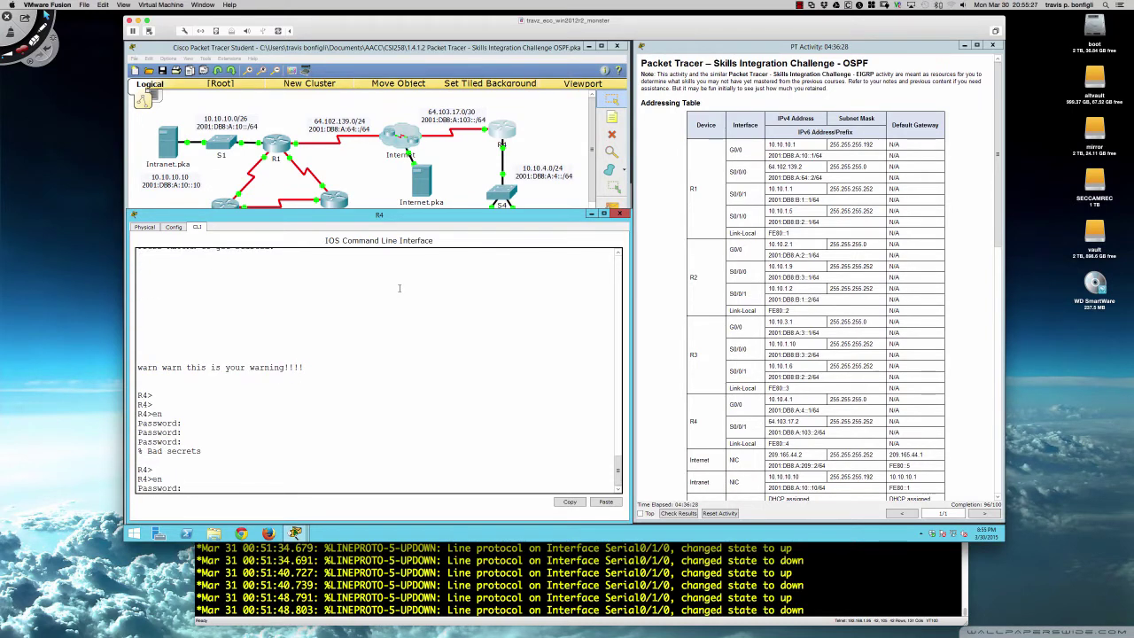
pyautogui.press('Return')
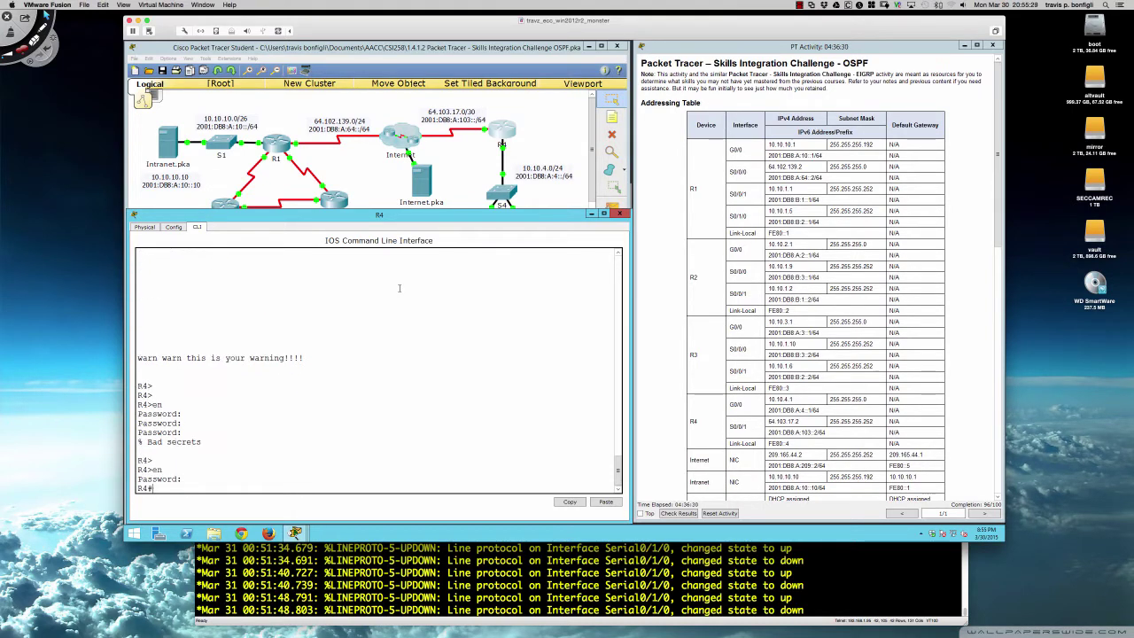
pyautogui.write('sh run')
pyautogui.press('Return')
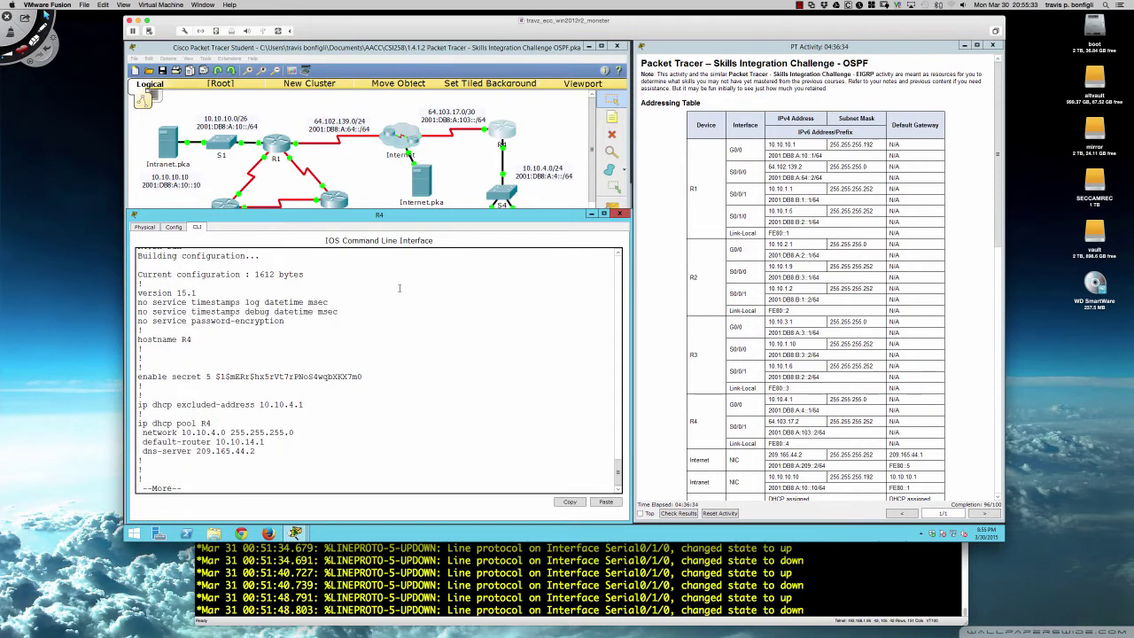
# - In DHCP pool R4, remove the wrong default-router 10.10.14.1
pyautogui.write('q')
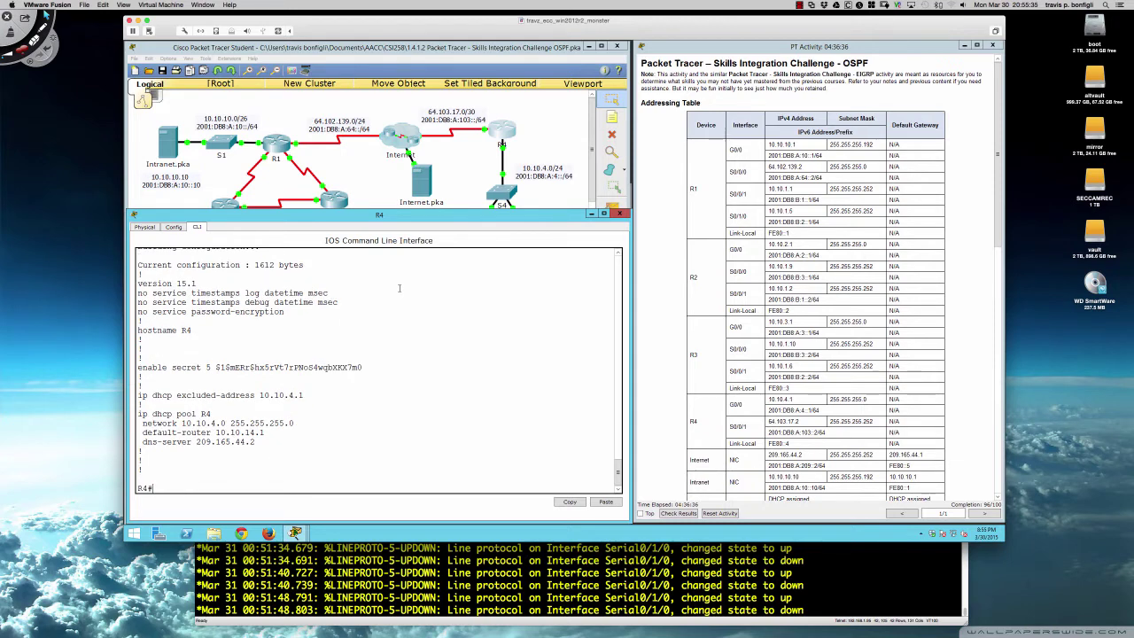
pyautogui.write('conf t')
pyautogui.press('Return')
pyautogui.write('ip dh')
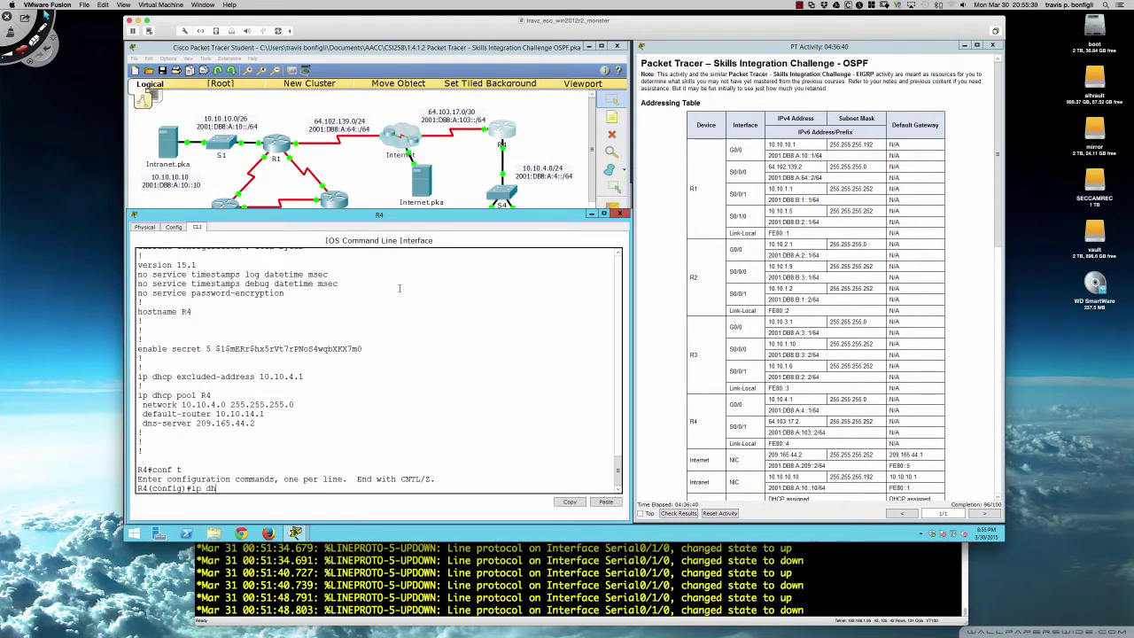
pyautogui.write('cp pool R4')
pyautogui.press('Return')
pyautogui.write('?')
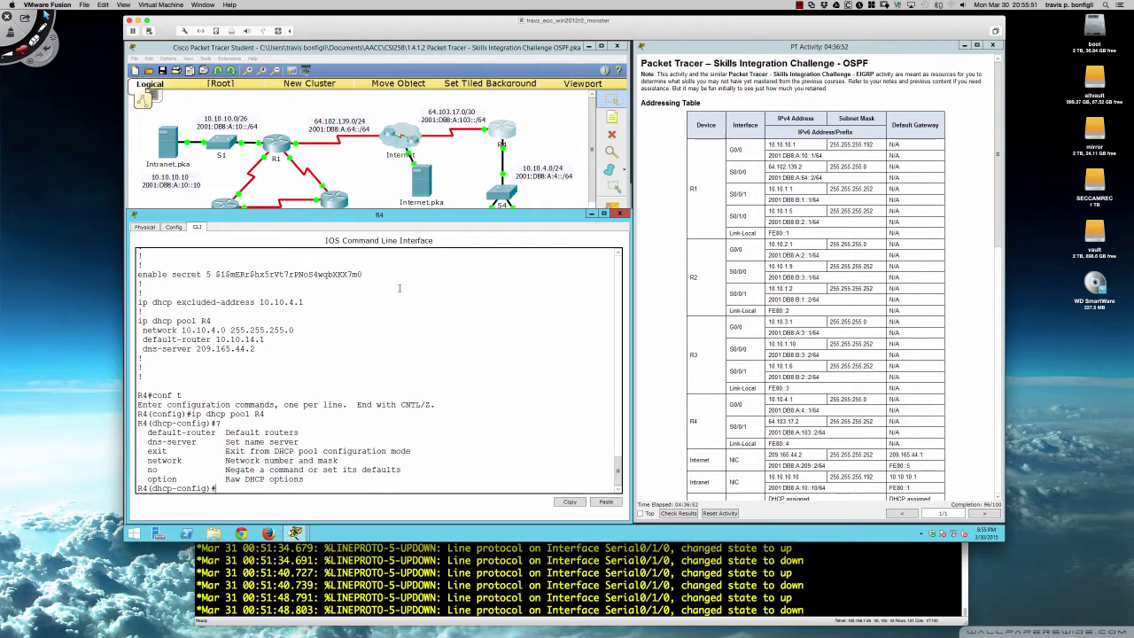
pyautogui.write('no default-router')
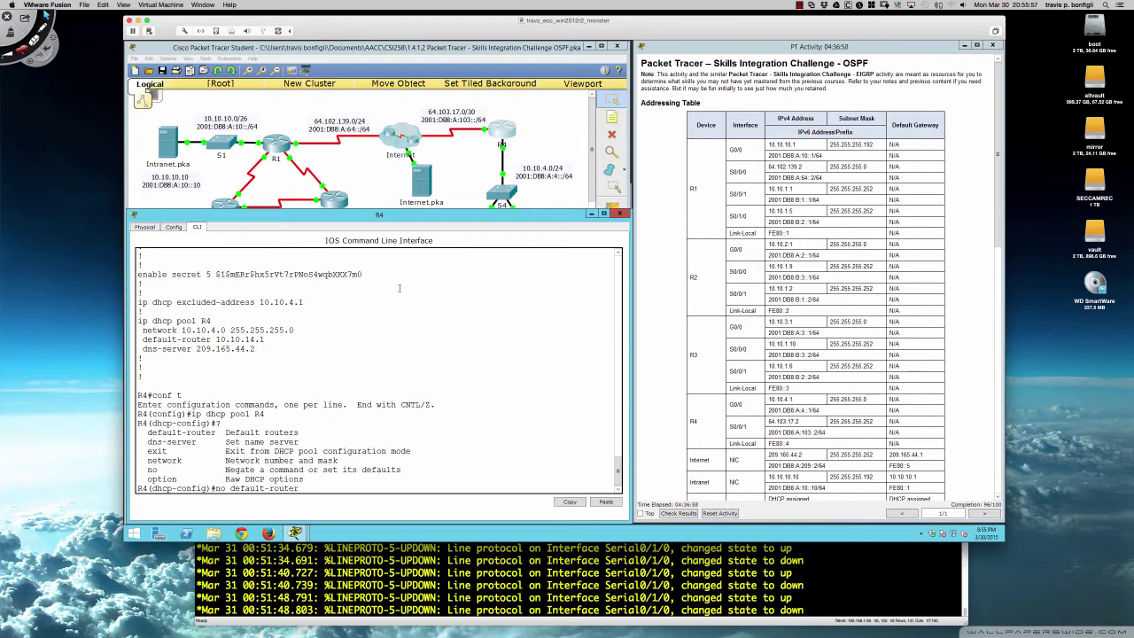
pyautogui.write(' 10.10.14.1')
pyautogui.press('Return')
# - Set pool R4's default-router to 10.10.4.1 and return to privileged EXEC
pyautogui.write('defu')
pyautogui.press('Tab')
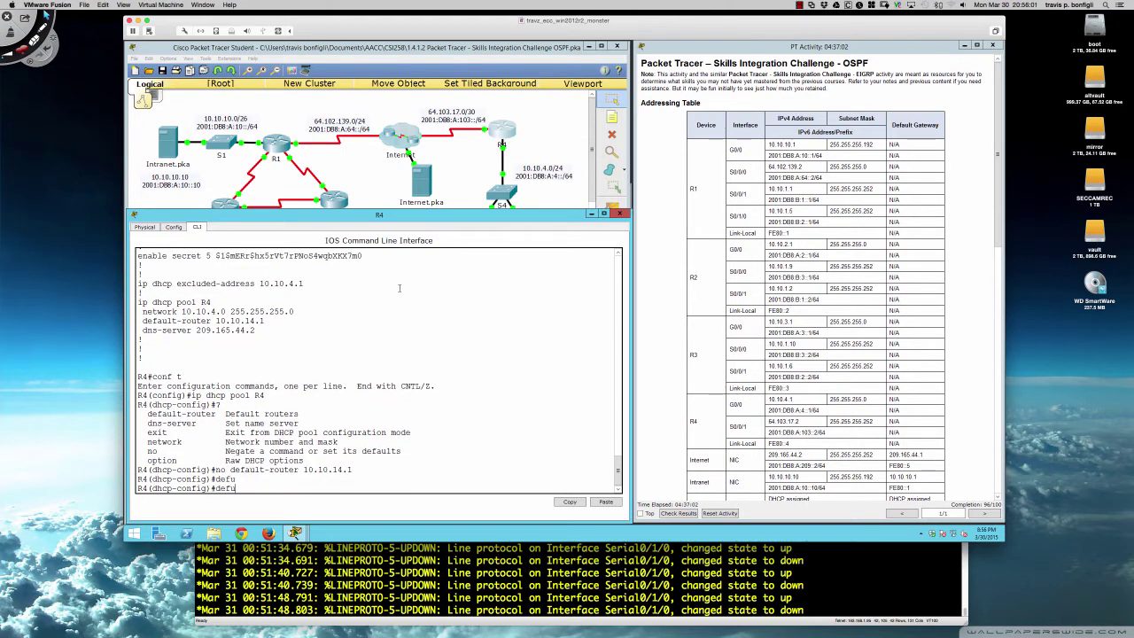
pyautogui.press('BackSpace')
pyautogui.press('Tab')
pyautogui.write('1')
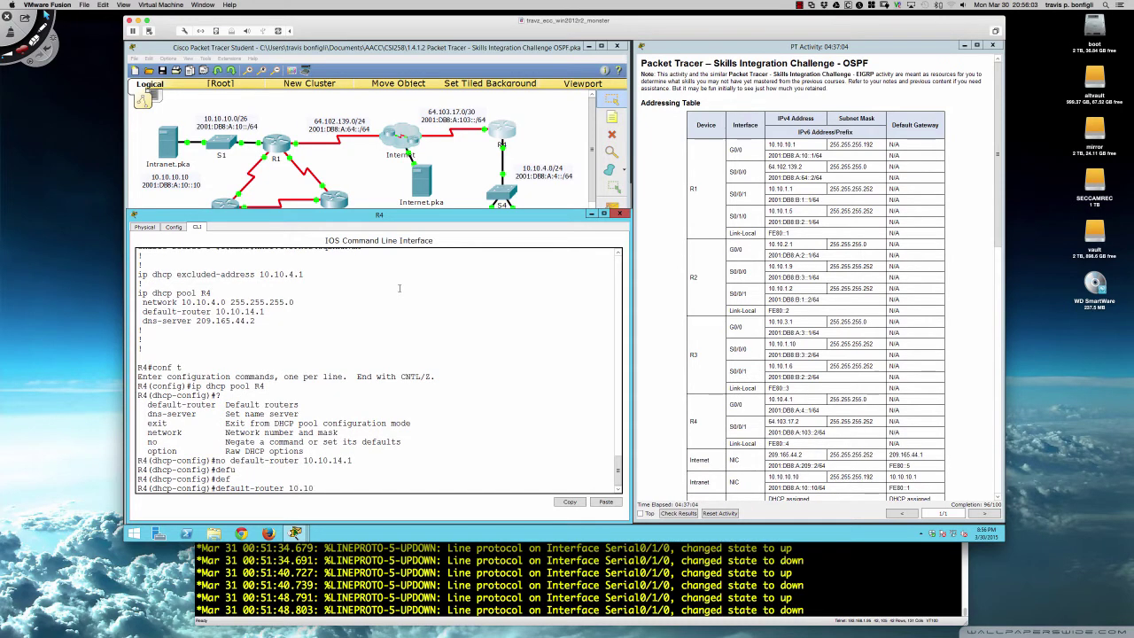
pyautogui.write('0.10.4.1')
pyautogui.press('Return')
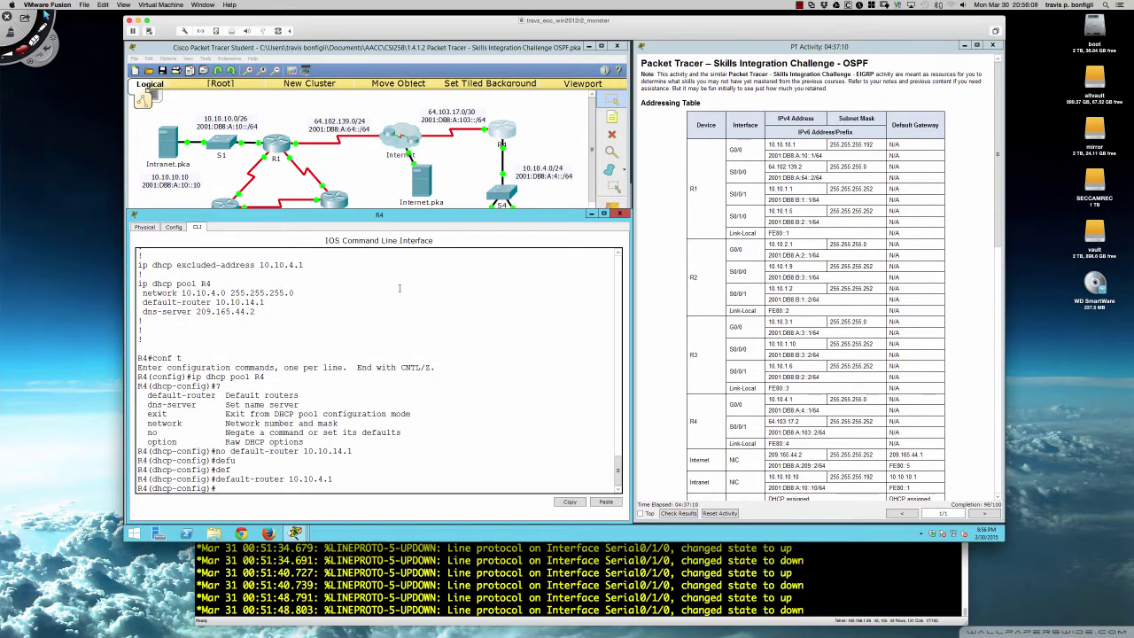
pyautogui.press('Return')
pyautogui.press('Return')
pyautogui.press('Return')
pyautogui.write('end')
pyautogui.press('Return')
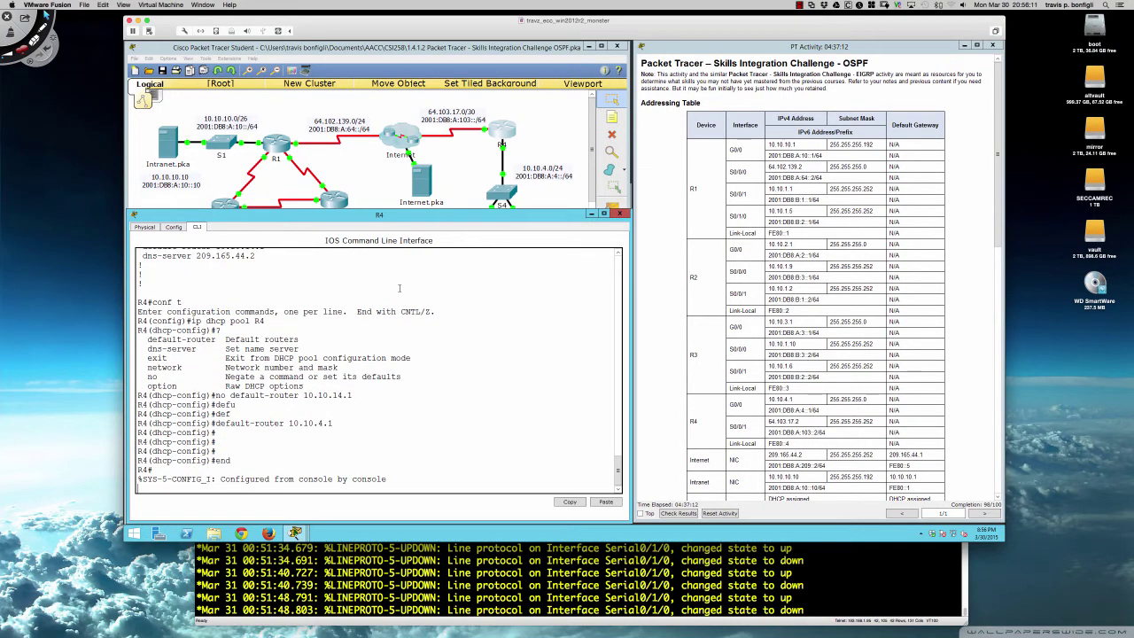
# - Switch both PC5 and PC6 to IPv6 Auto Config in their IP Configuration settings
pyautogui.click(620, 213)
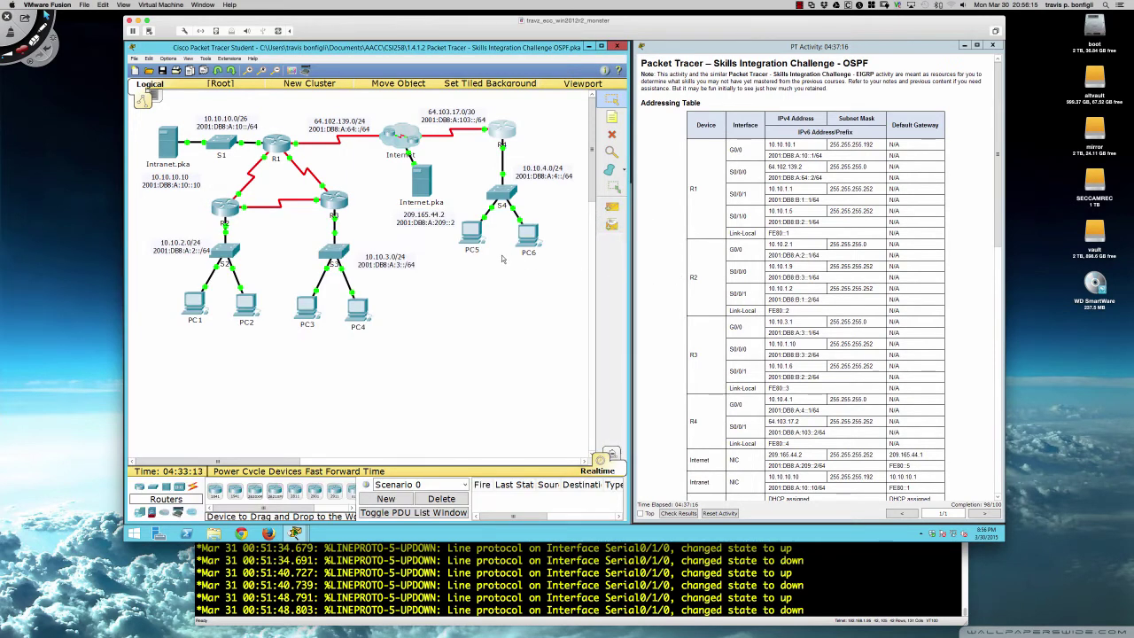
pyautogui.click(475, 236)
pyautogui.click(450, 226)
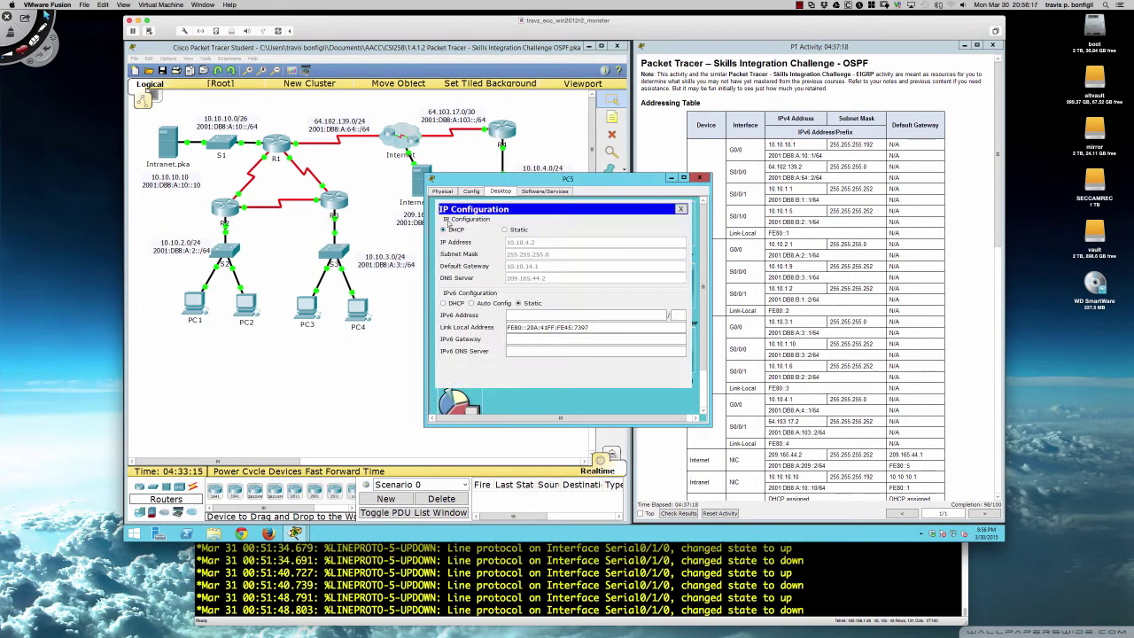
pyautogui.click(473, 303)
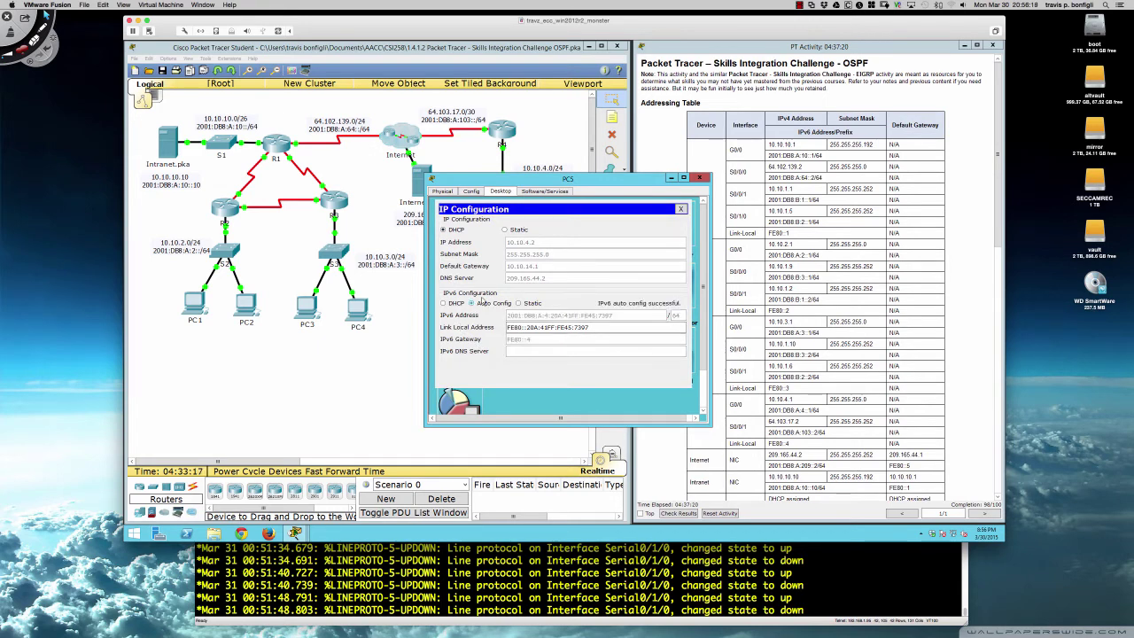
pyautogui.click(705, 178)
pyautogui.click(529, 229)
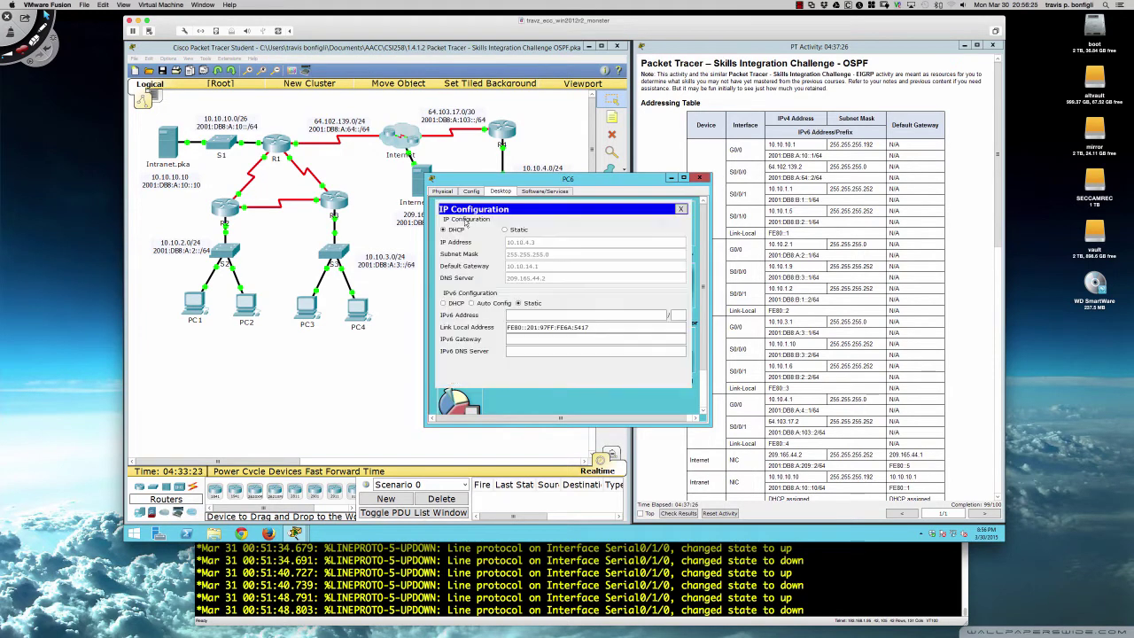
pyautogui.click(460, 219)
pyautogui.click(494, 303)
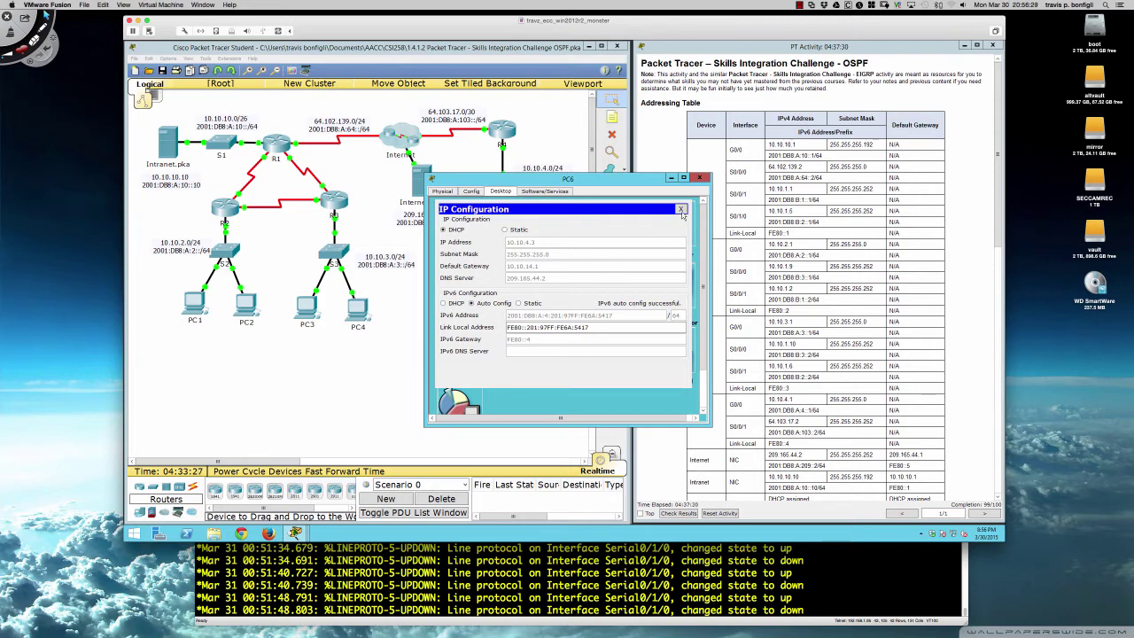
pyautogui.click(700, 178)
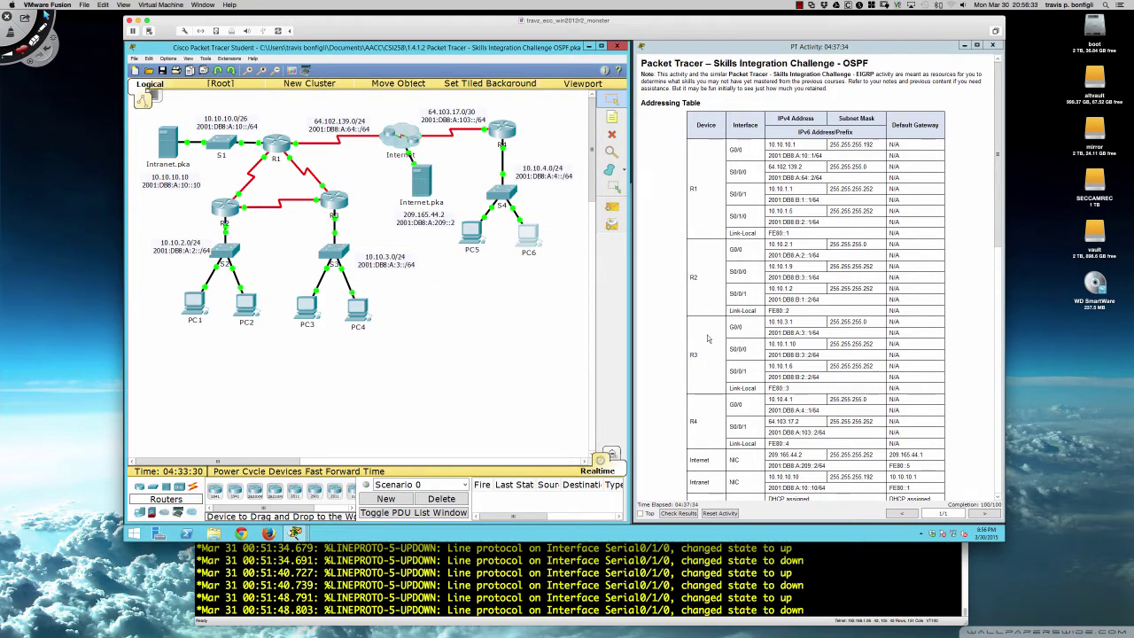
# - Load internet.pka in PC4's web browser and confirm 'Welcome to Internet Server!' appears
pyautogui.scroll(-15, 679, 339)
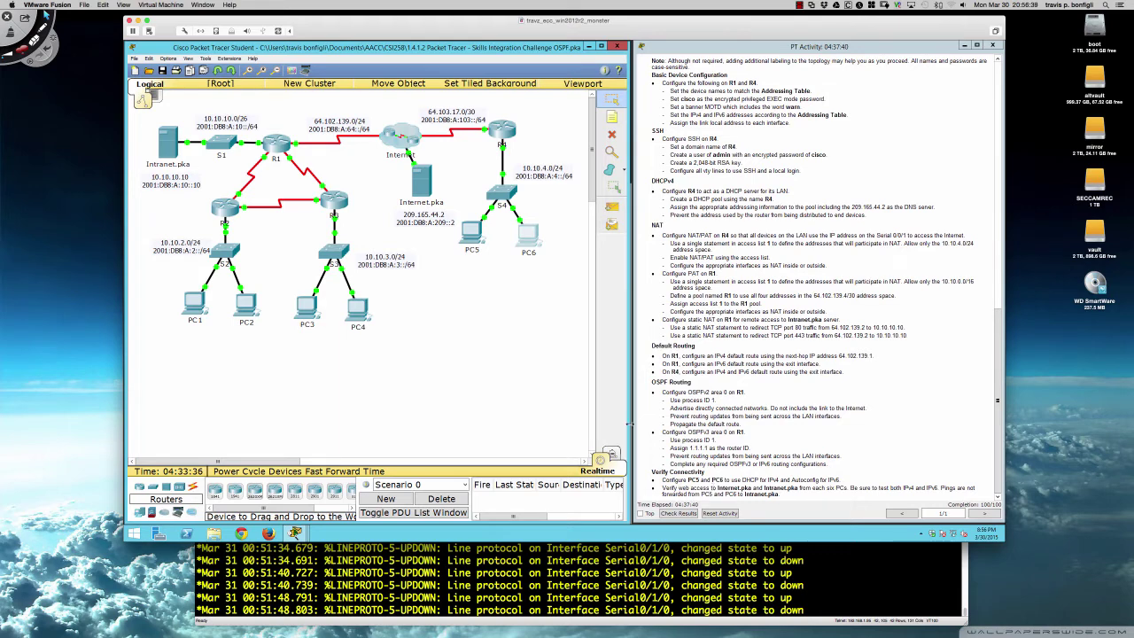
pyautogui.click(356, 310)
pyautogui.moveTo(535, 186); pyautogui.dragTo(372, 275)
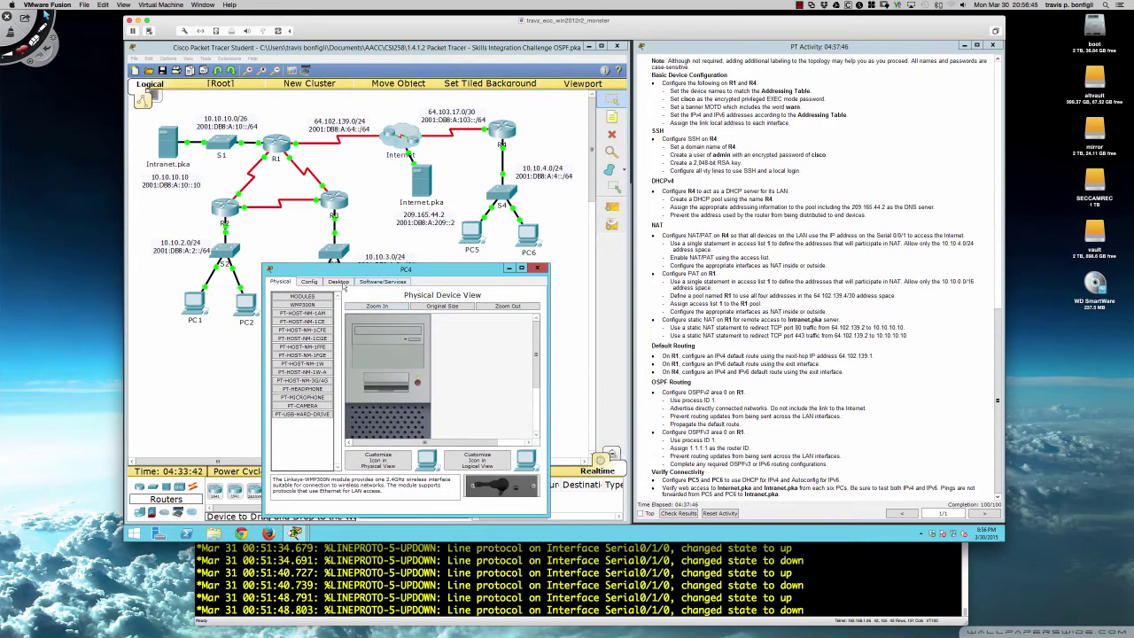
pyautogui.click(338, 282)
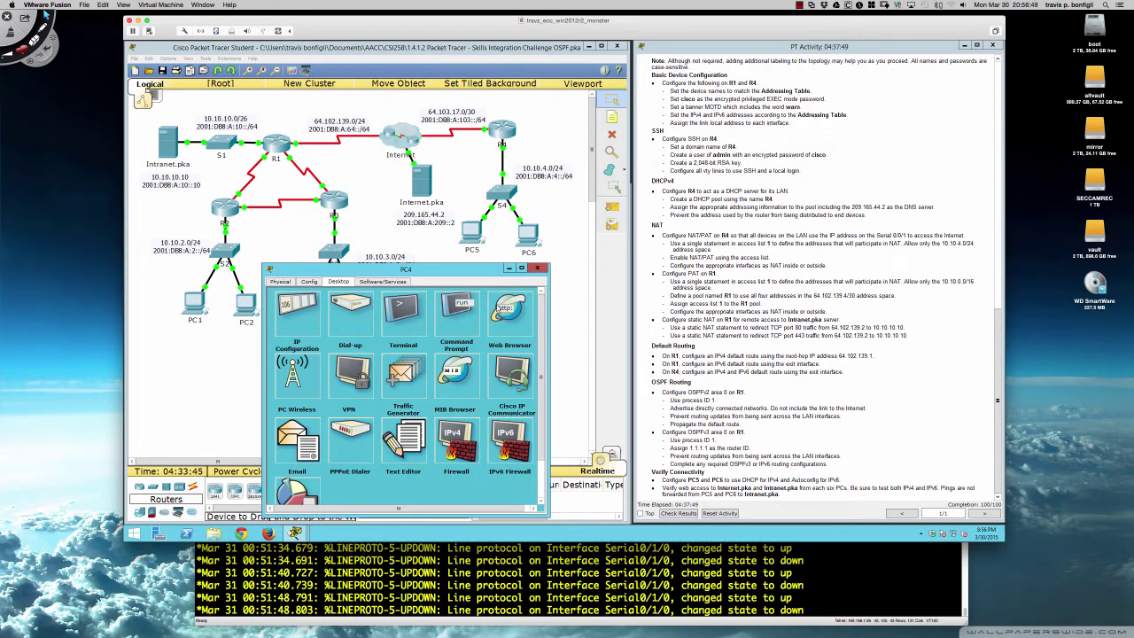
pyautogui.click(507, 309)
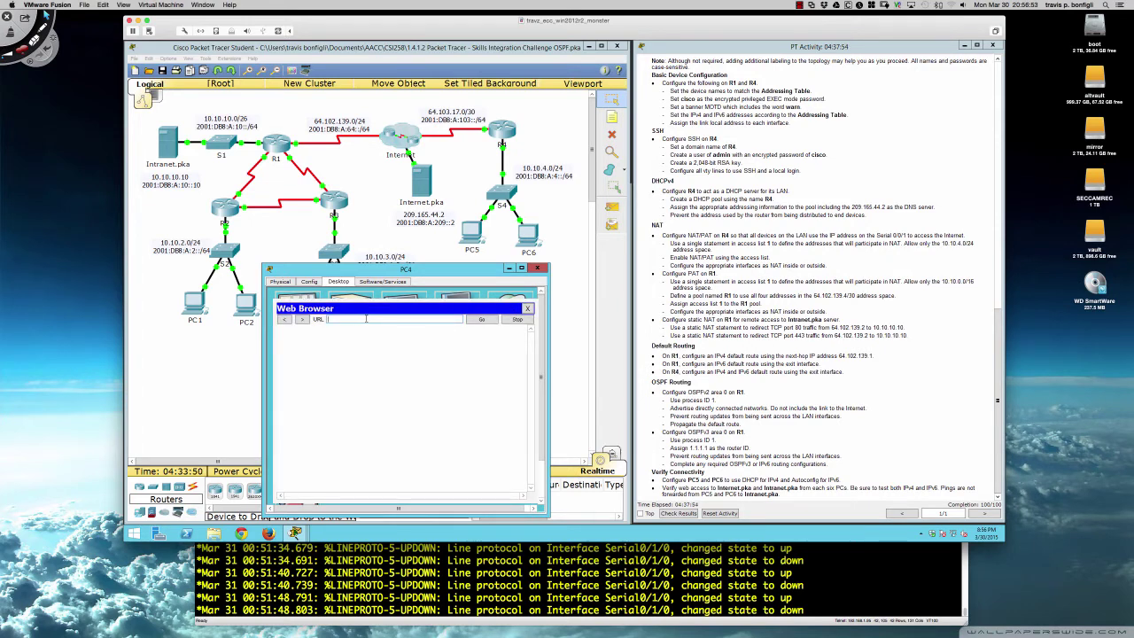
pyautogui.write('internet.pka')
pyautogui.press('Return')
pyautogui.click(484, 322)
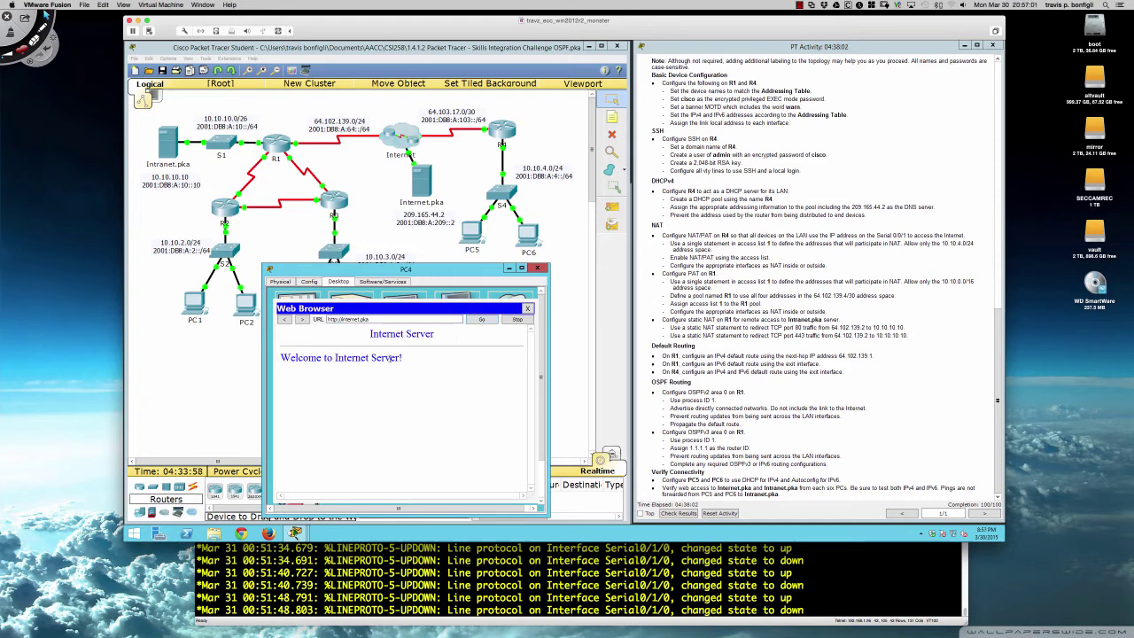
pyautogui.click(537, 269)
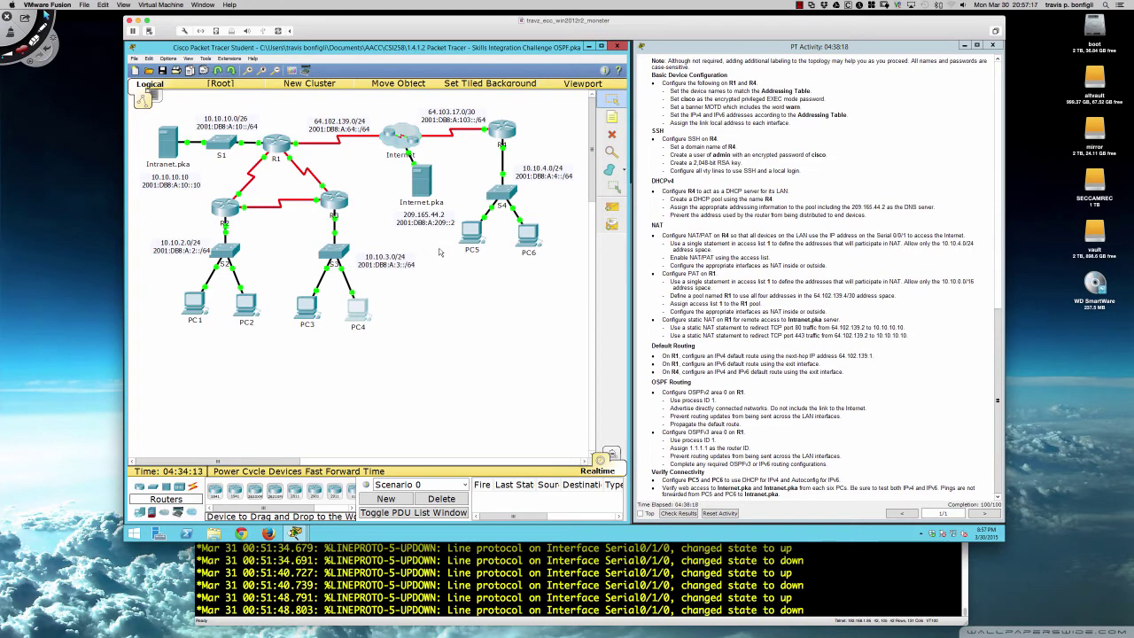
# - Scroll the PT Activity instructions back to the top to show the Addressing Table
pyautogui.scroll(15, 682, 291)
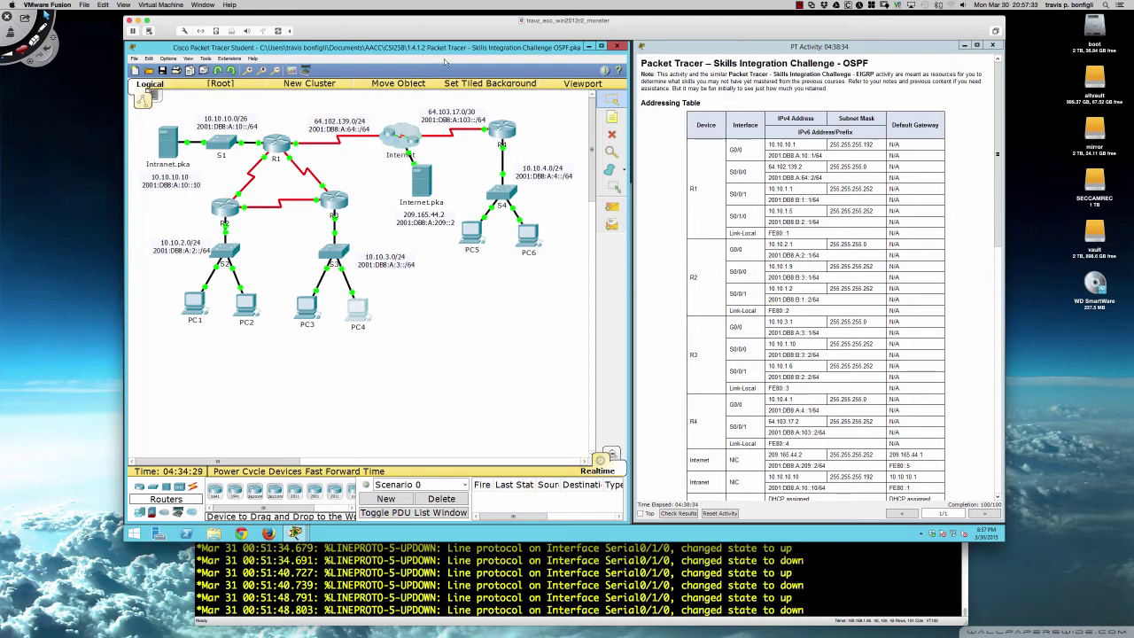
pyautogui.moveTo(616, 35); pyautogui.dragTo(618, 29)
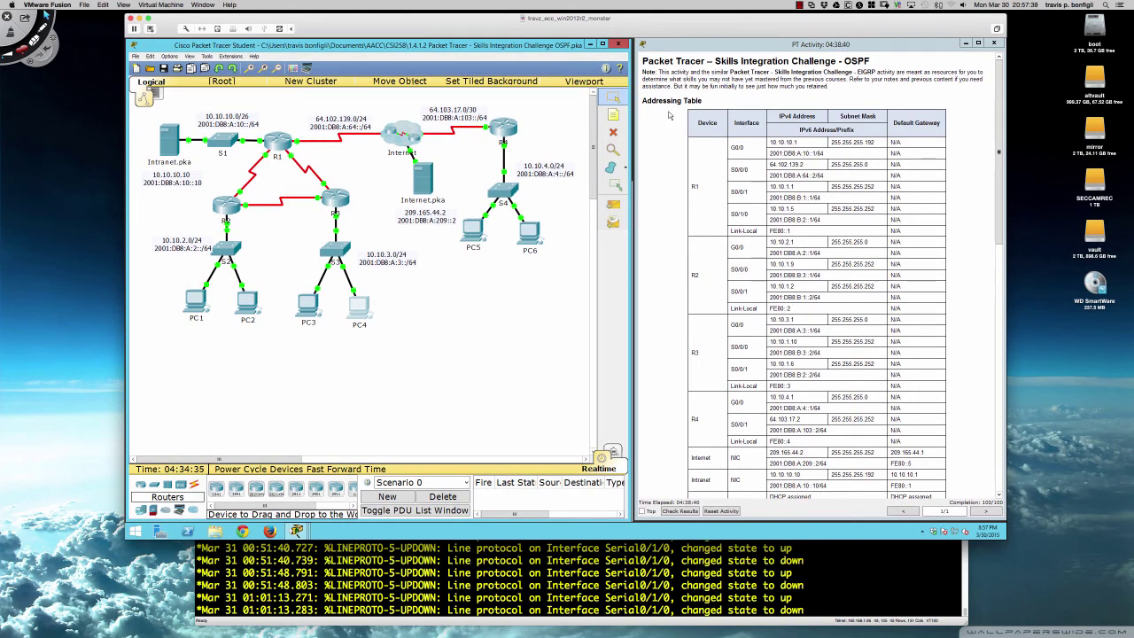